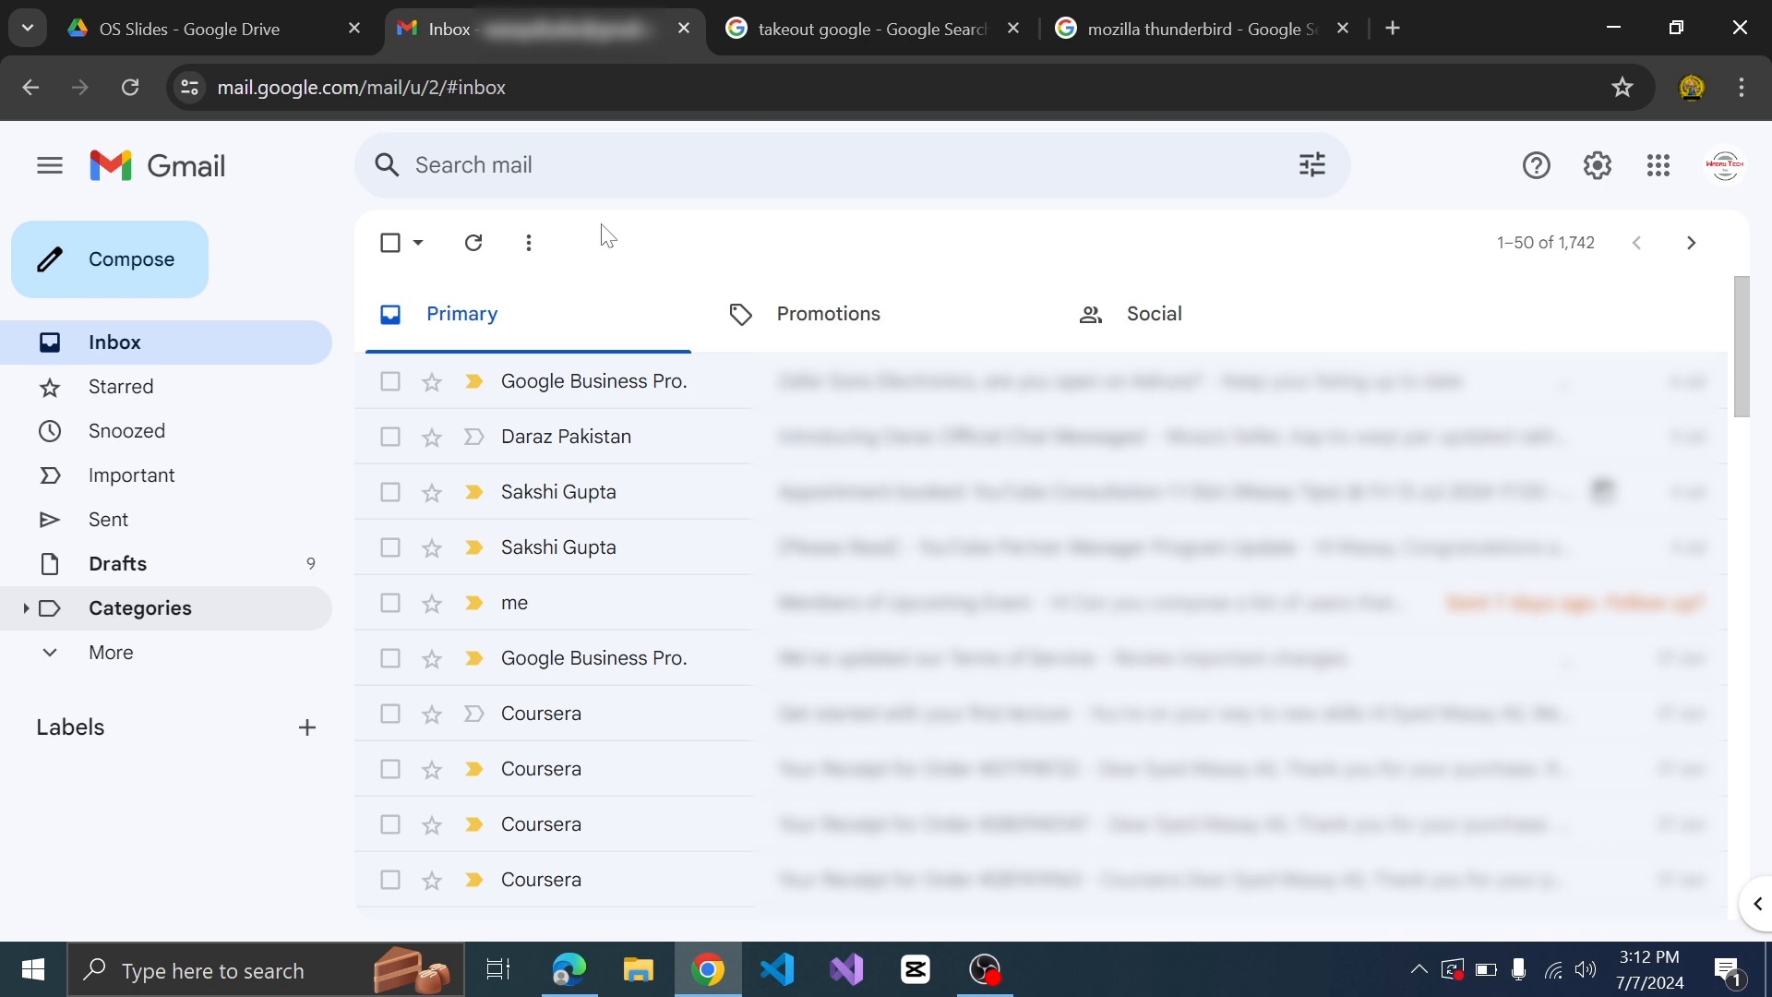
Step: Open Google Takeout from the search results and deselect all products for the new export
left_click(839, 28)
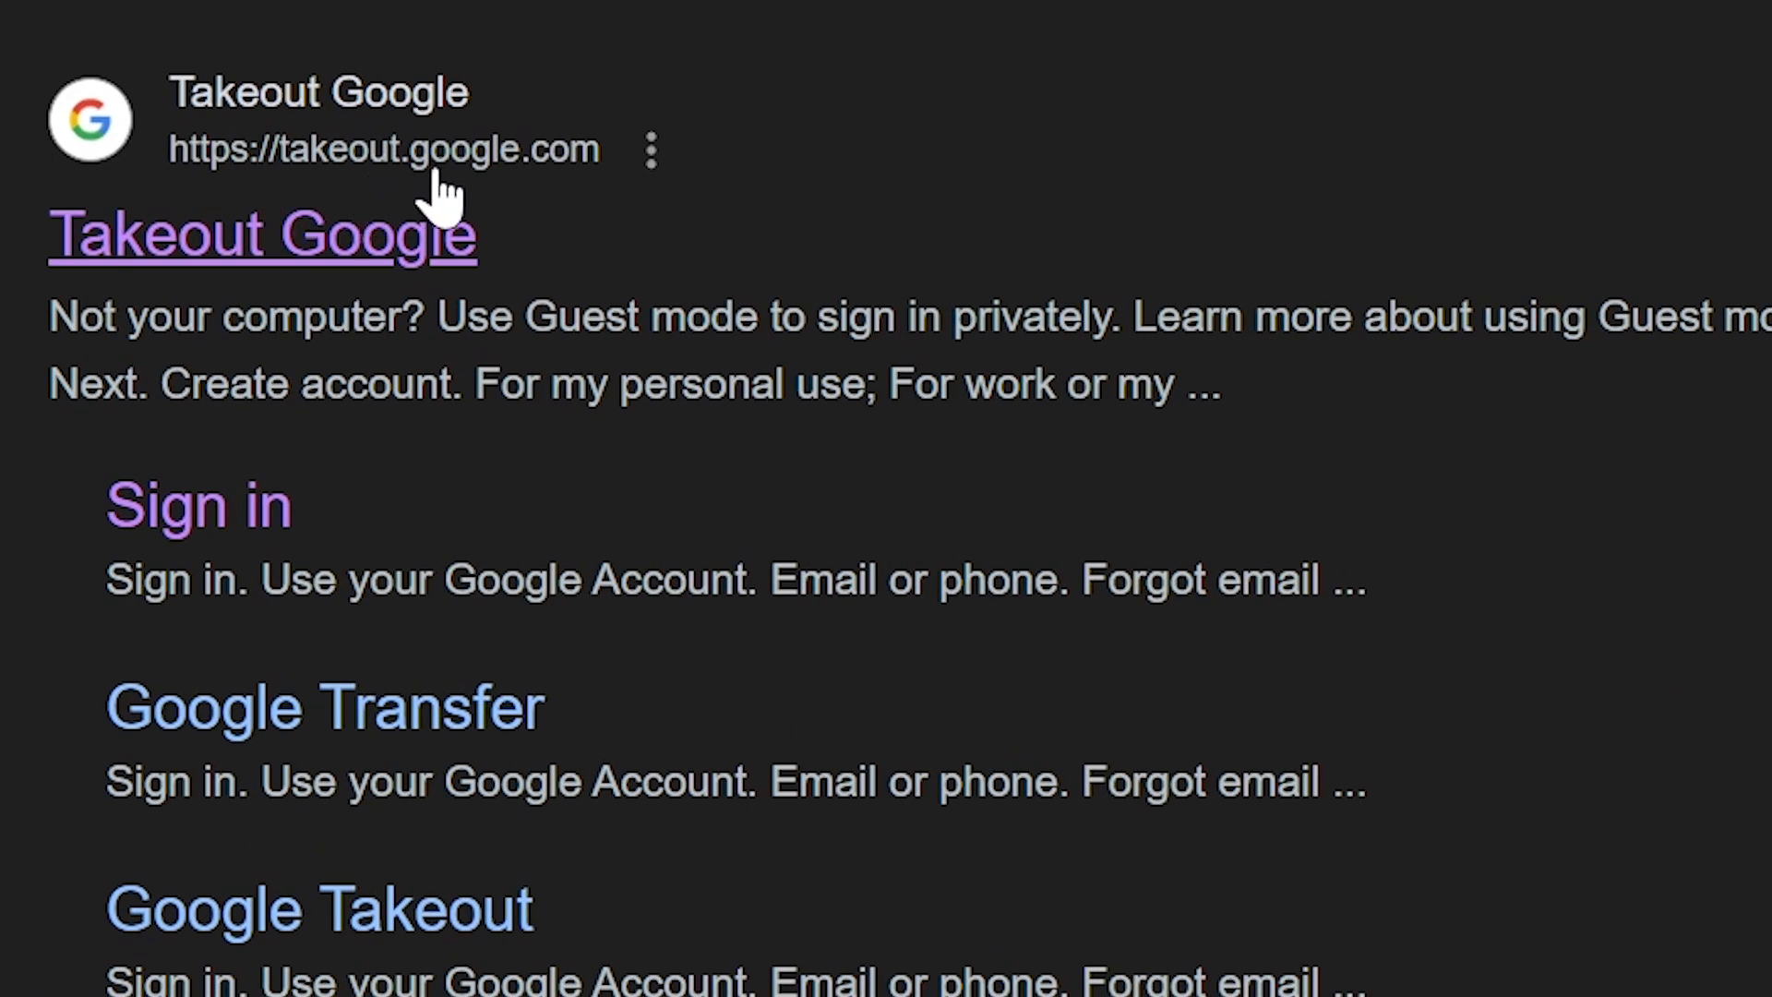
left_click(379, 242)
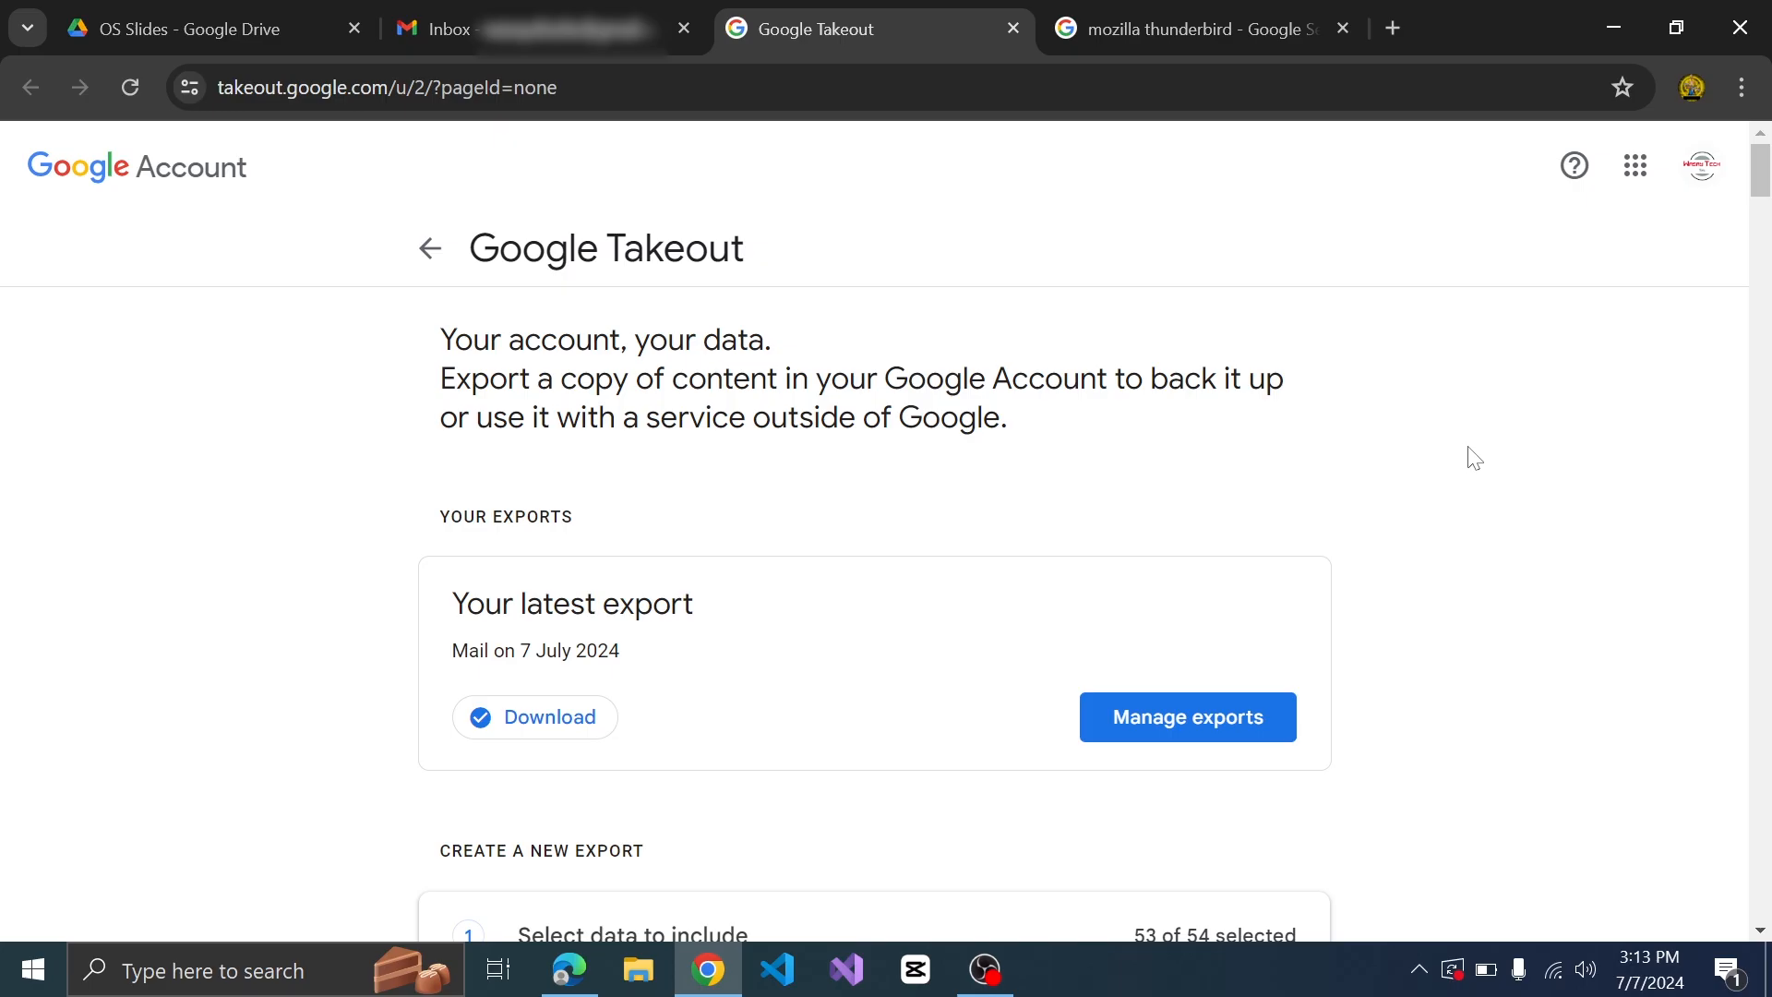
scroll(1474, 458, "down", 1)
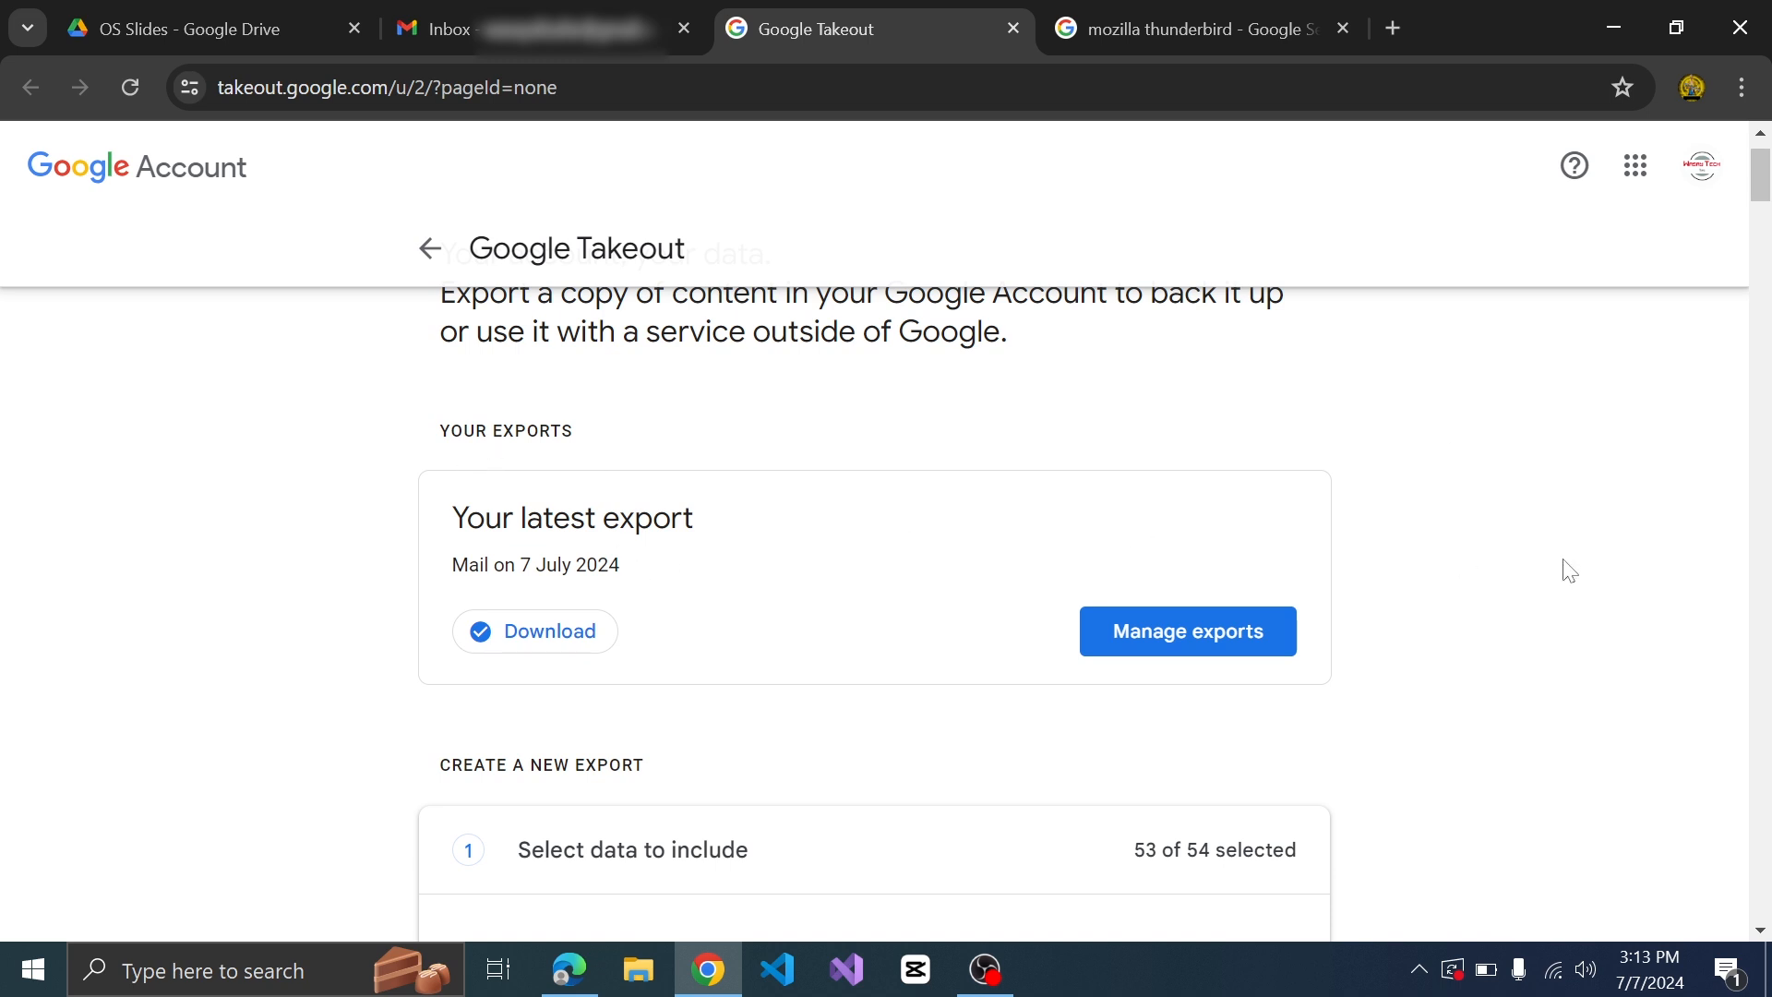
scroll(1570, 572, "down", 2)
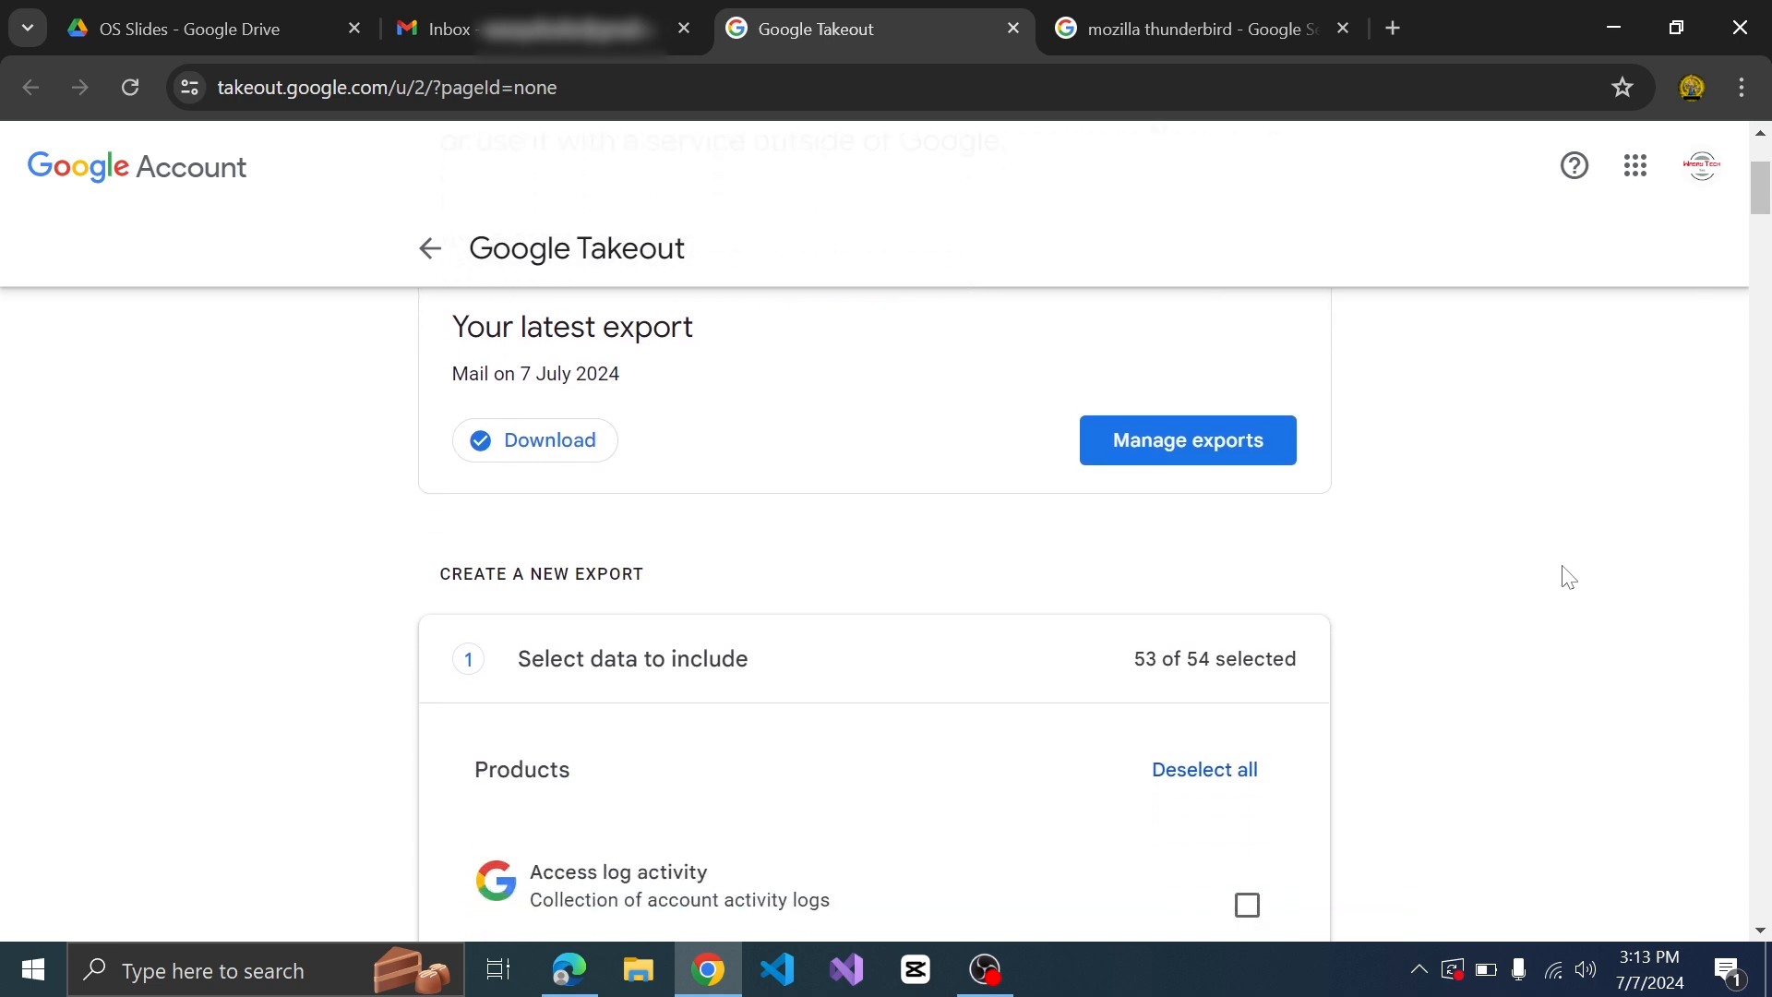
scroll(1569, 577, "down", 2)
double_click(550, 394)
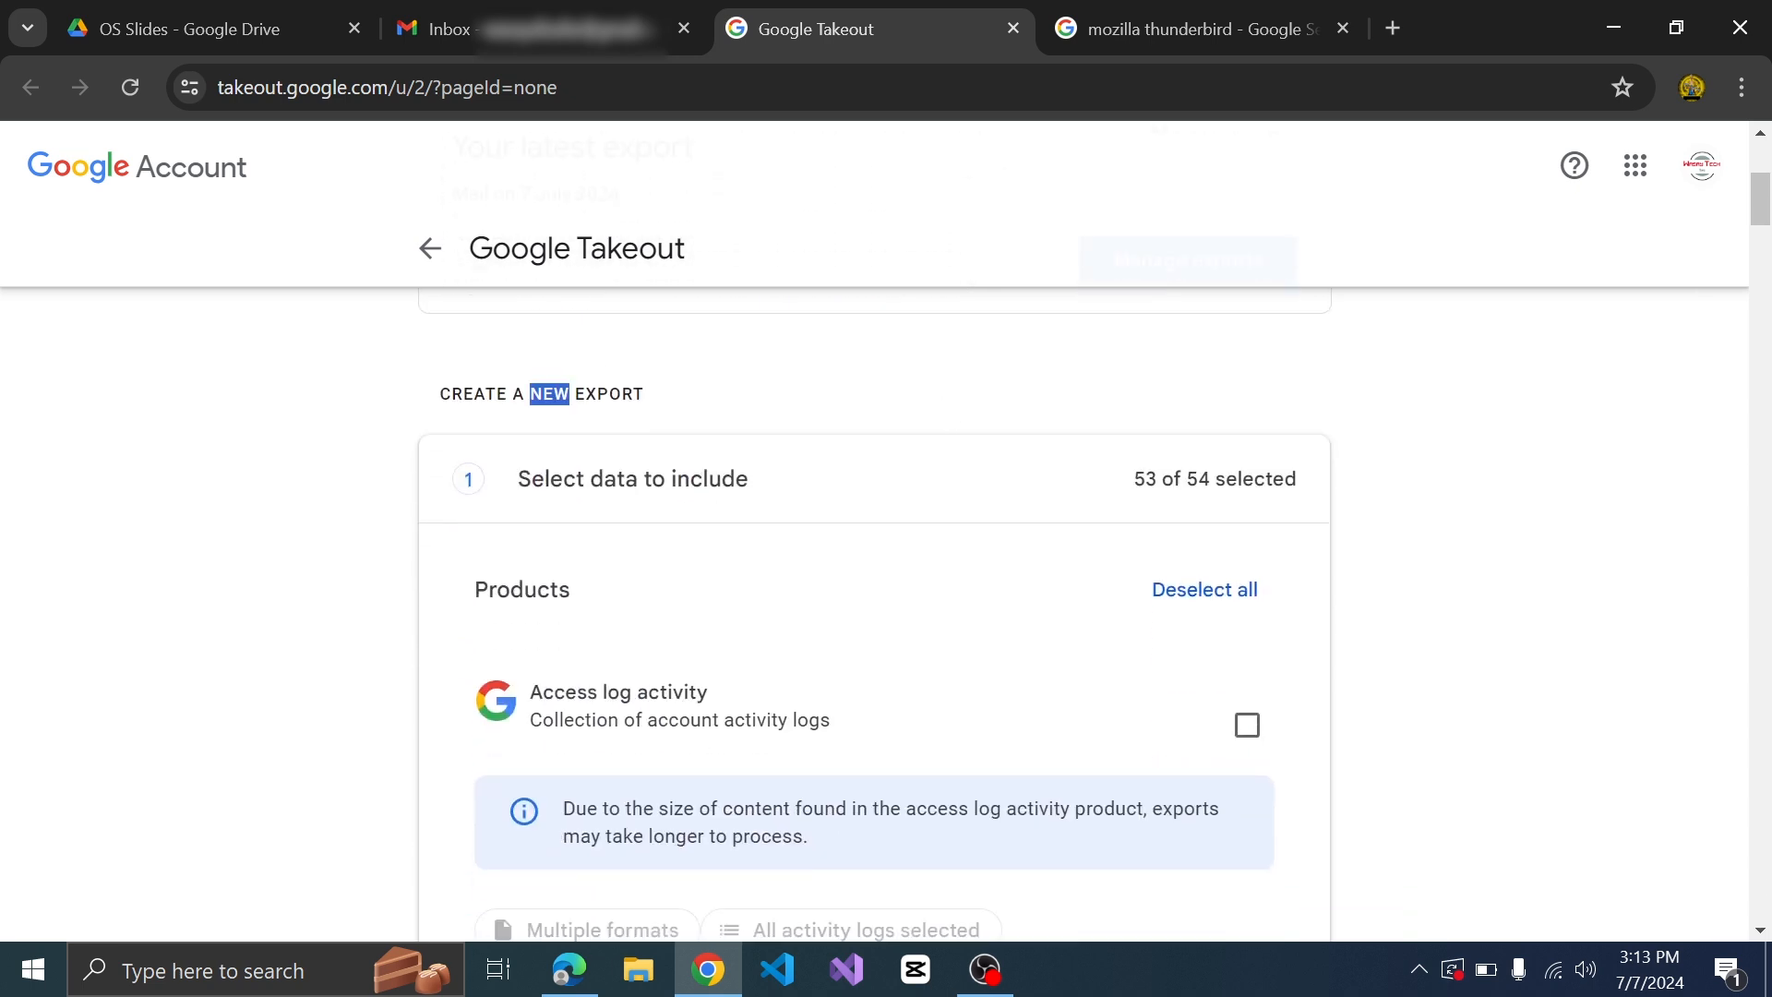
left_click(988, 384)
scroll(989, 384, "down", 1)
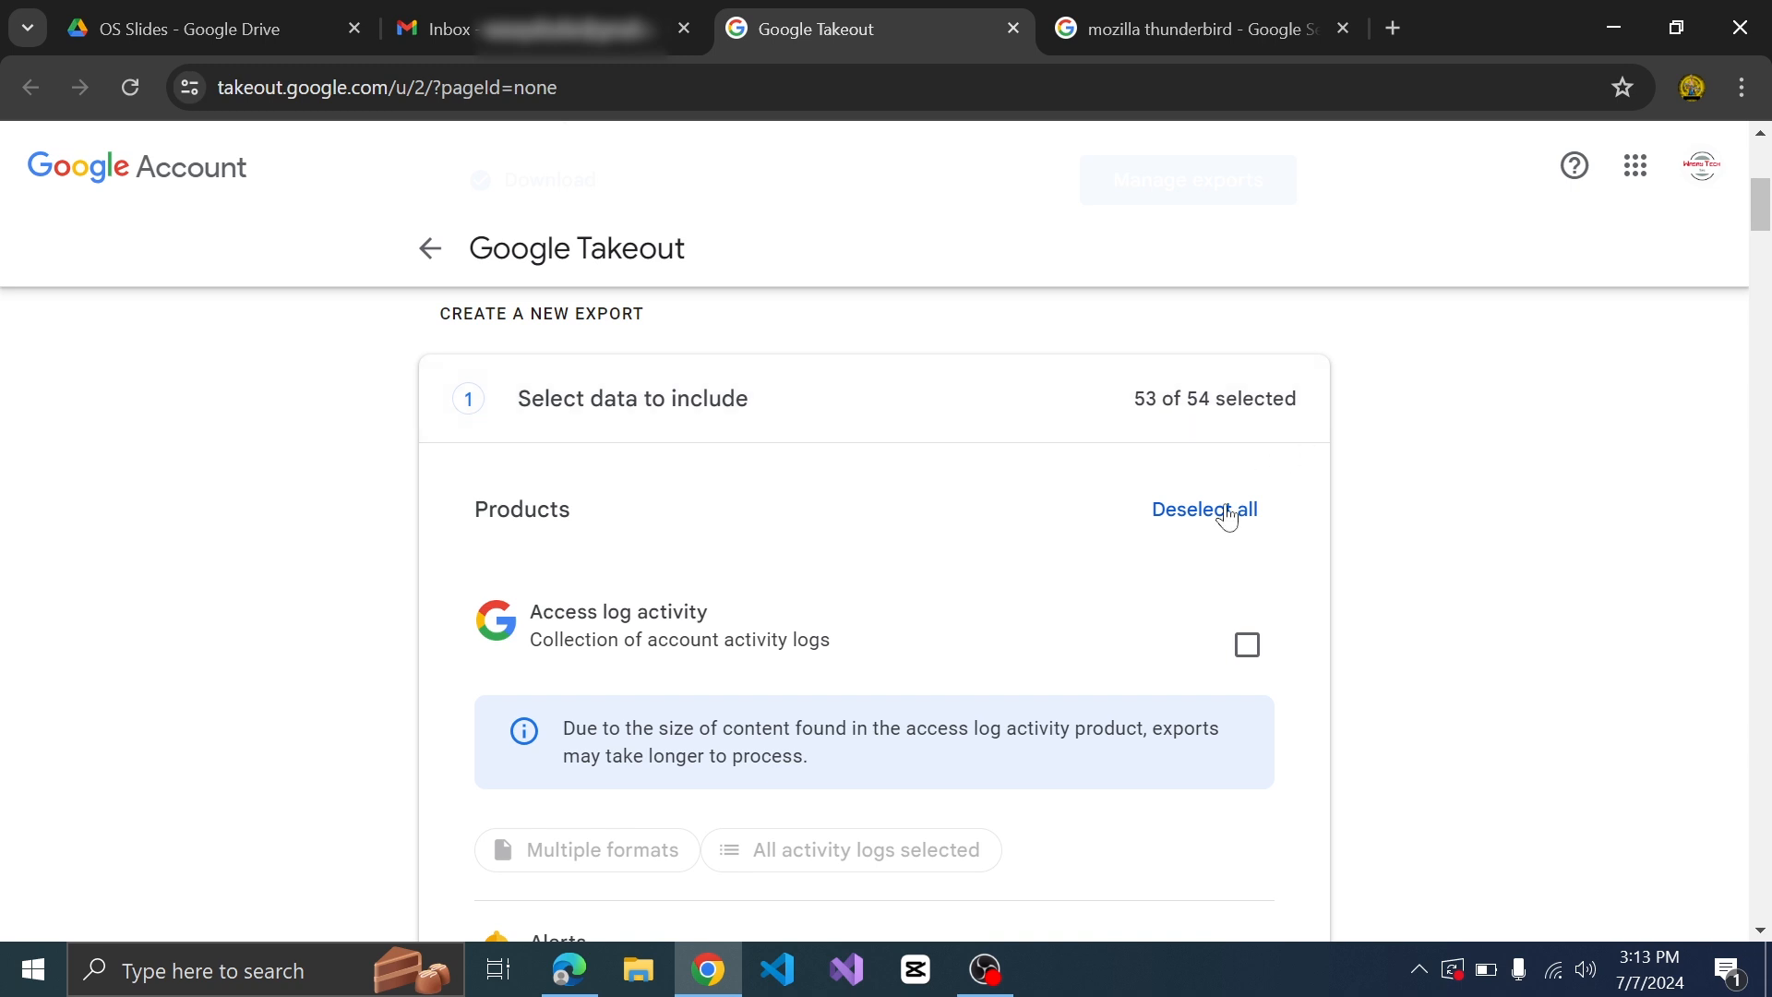
left_click(1213, 528)
Step: Include Mail in the export and review the formats in which its data is exported
scroll(1487, 578, "down", 6)
scroll(1493, 579, "down", 20)
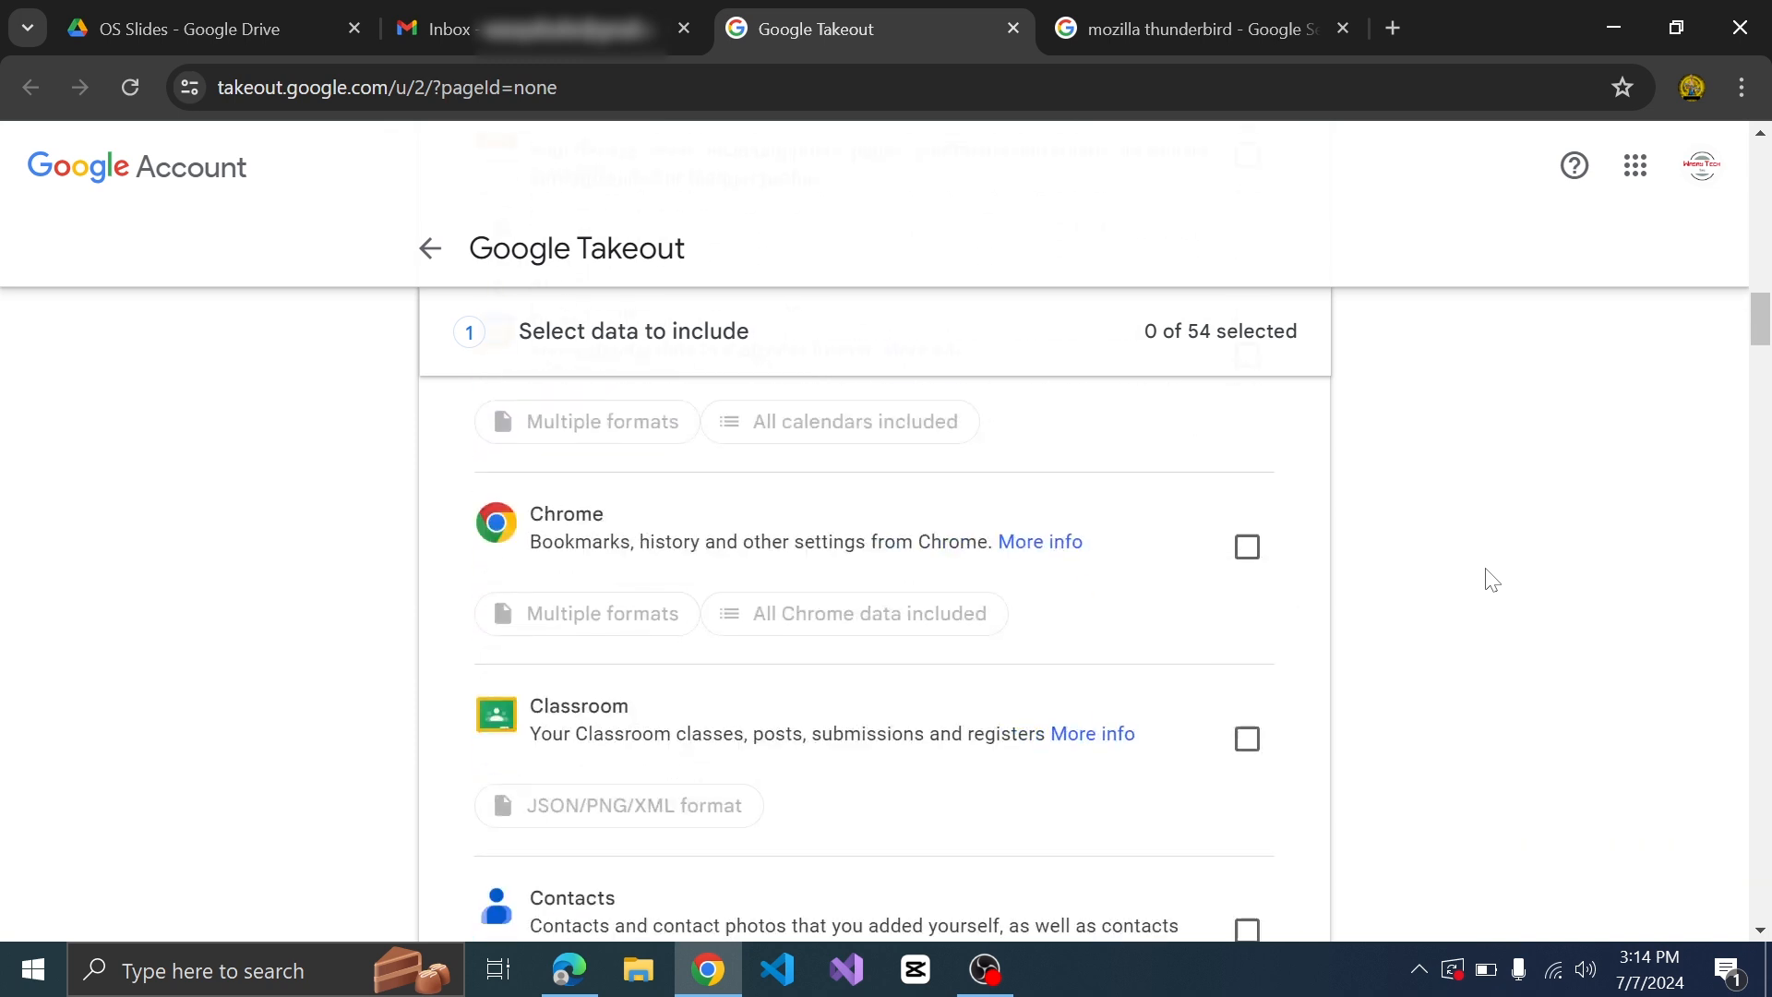
scroll(1492, 580, "down", 20)
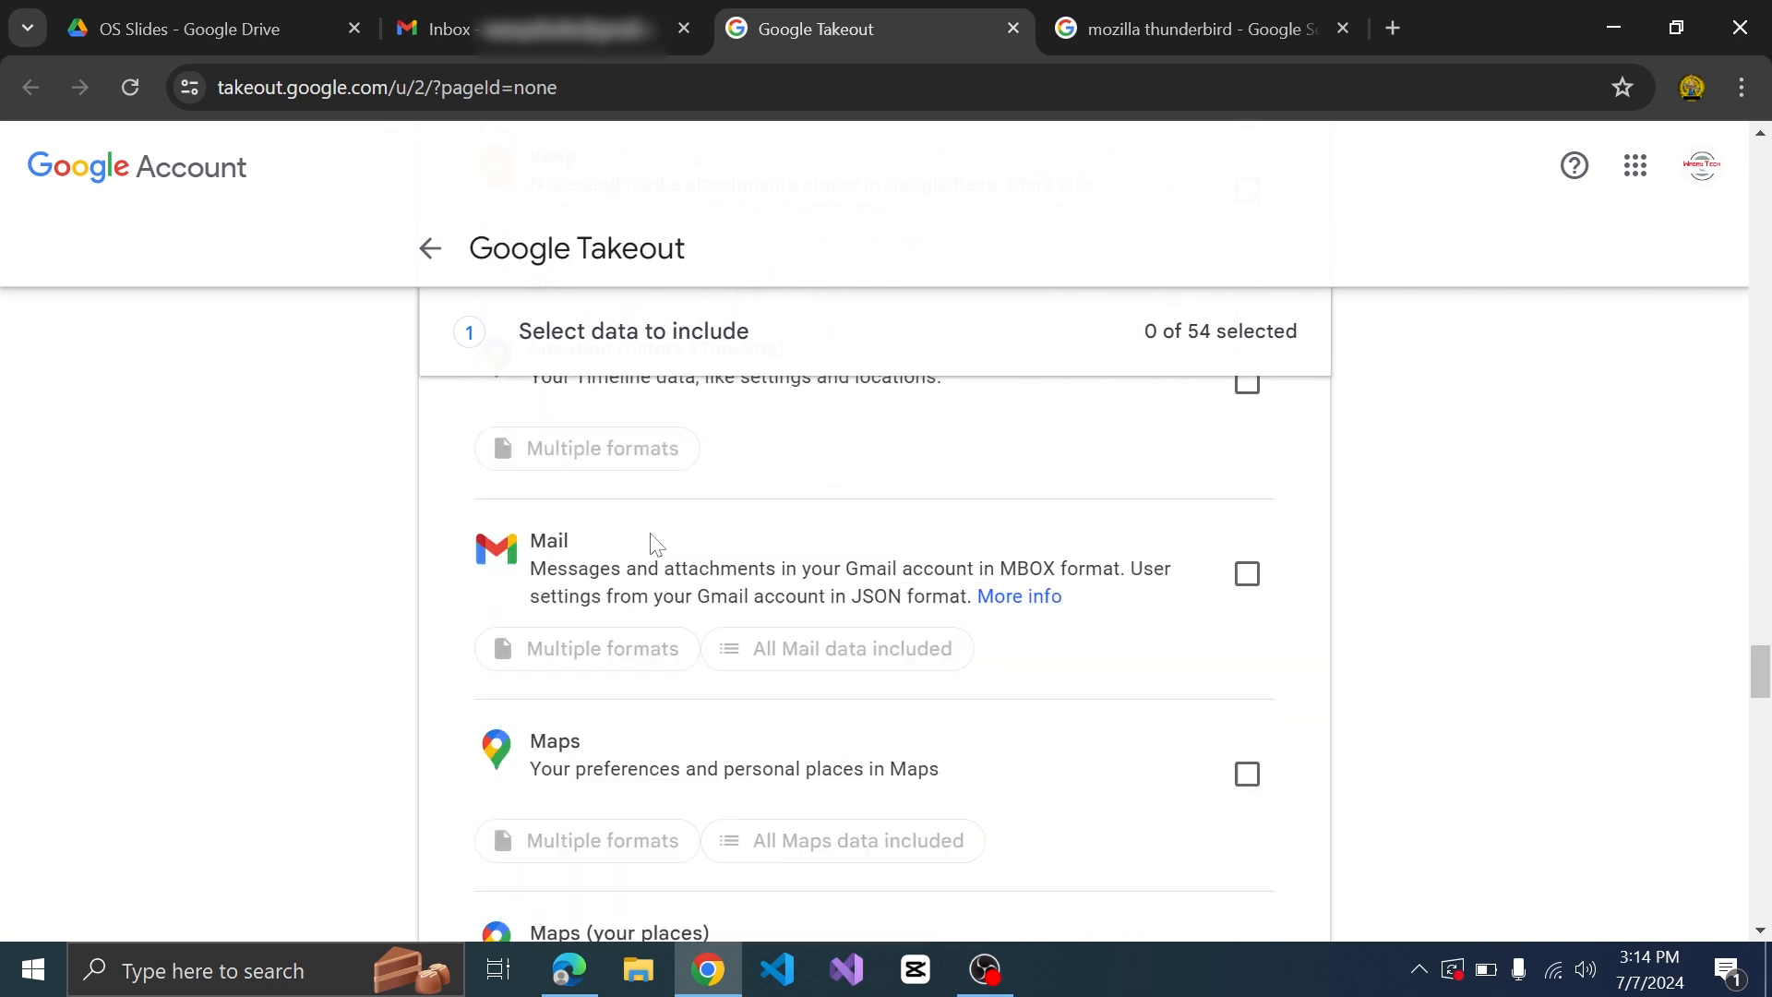
left_click(1247, 573)
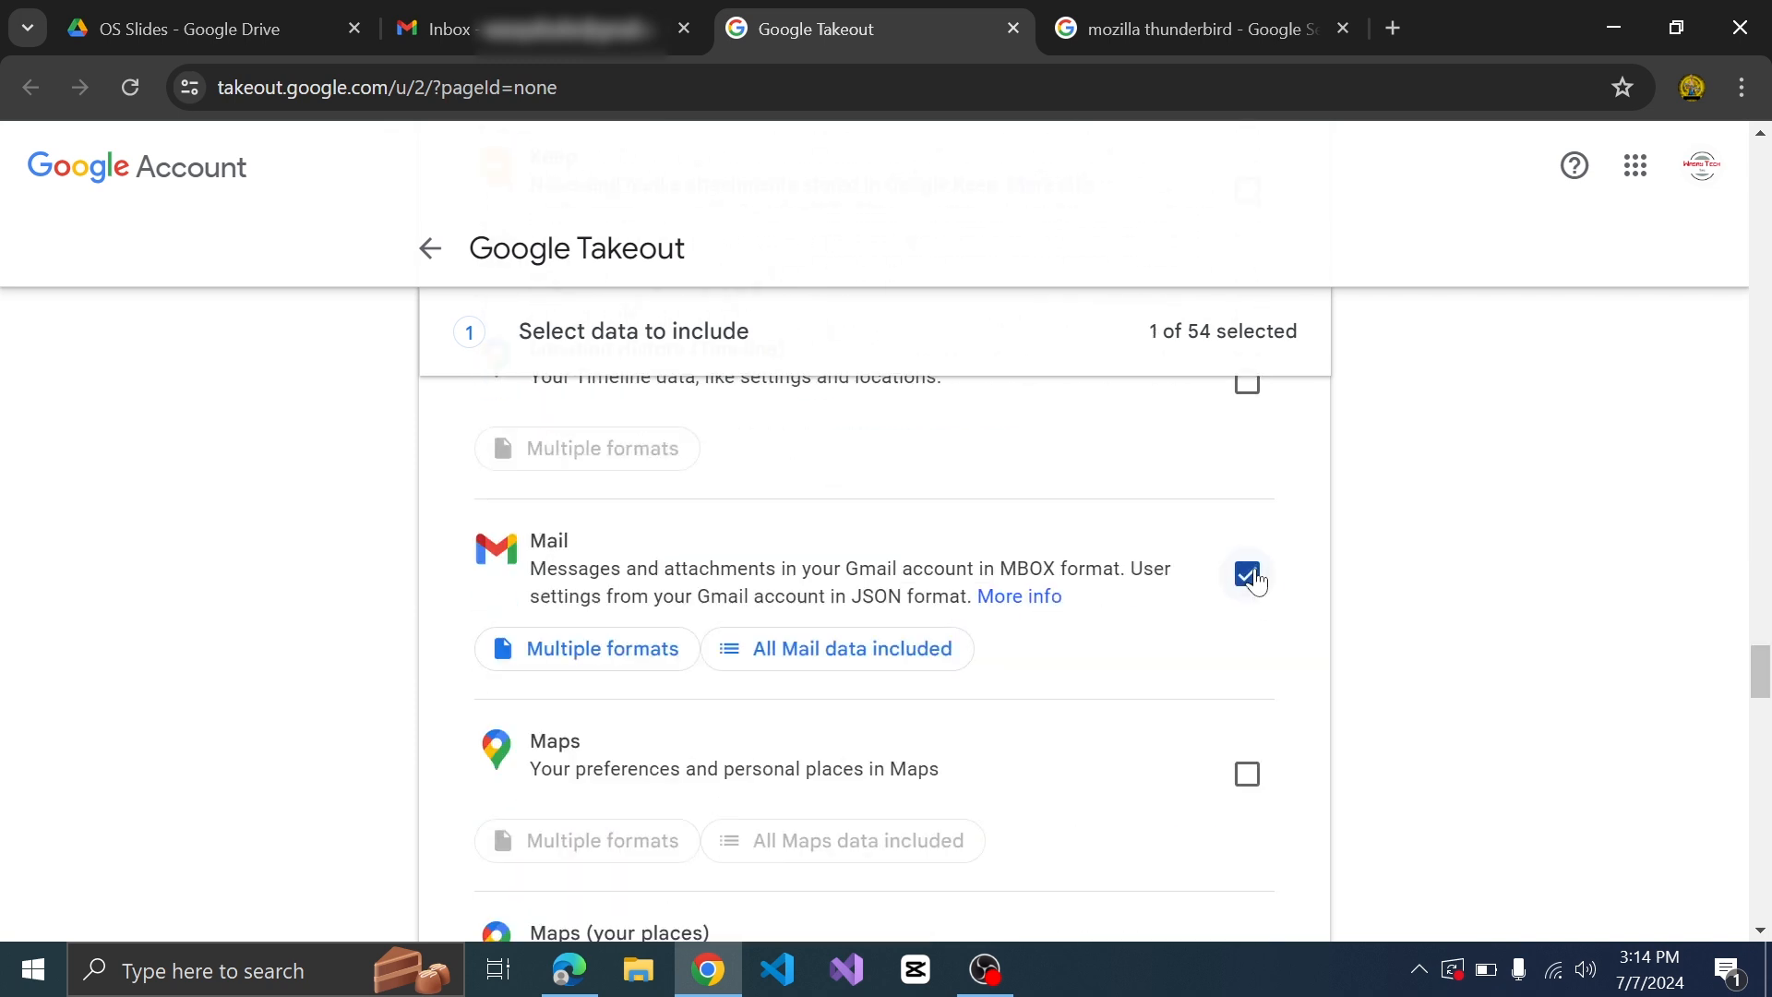
left_click(624, 668)
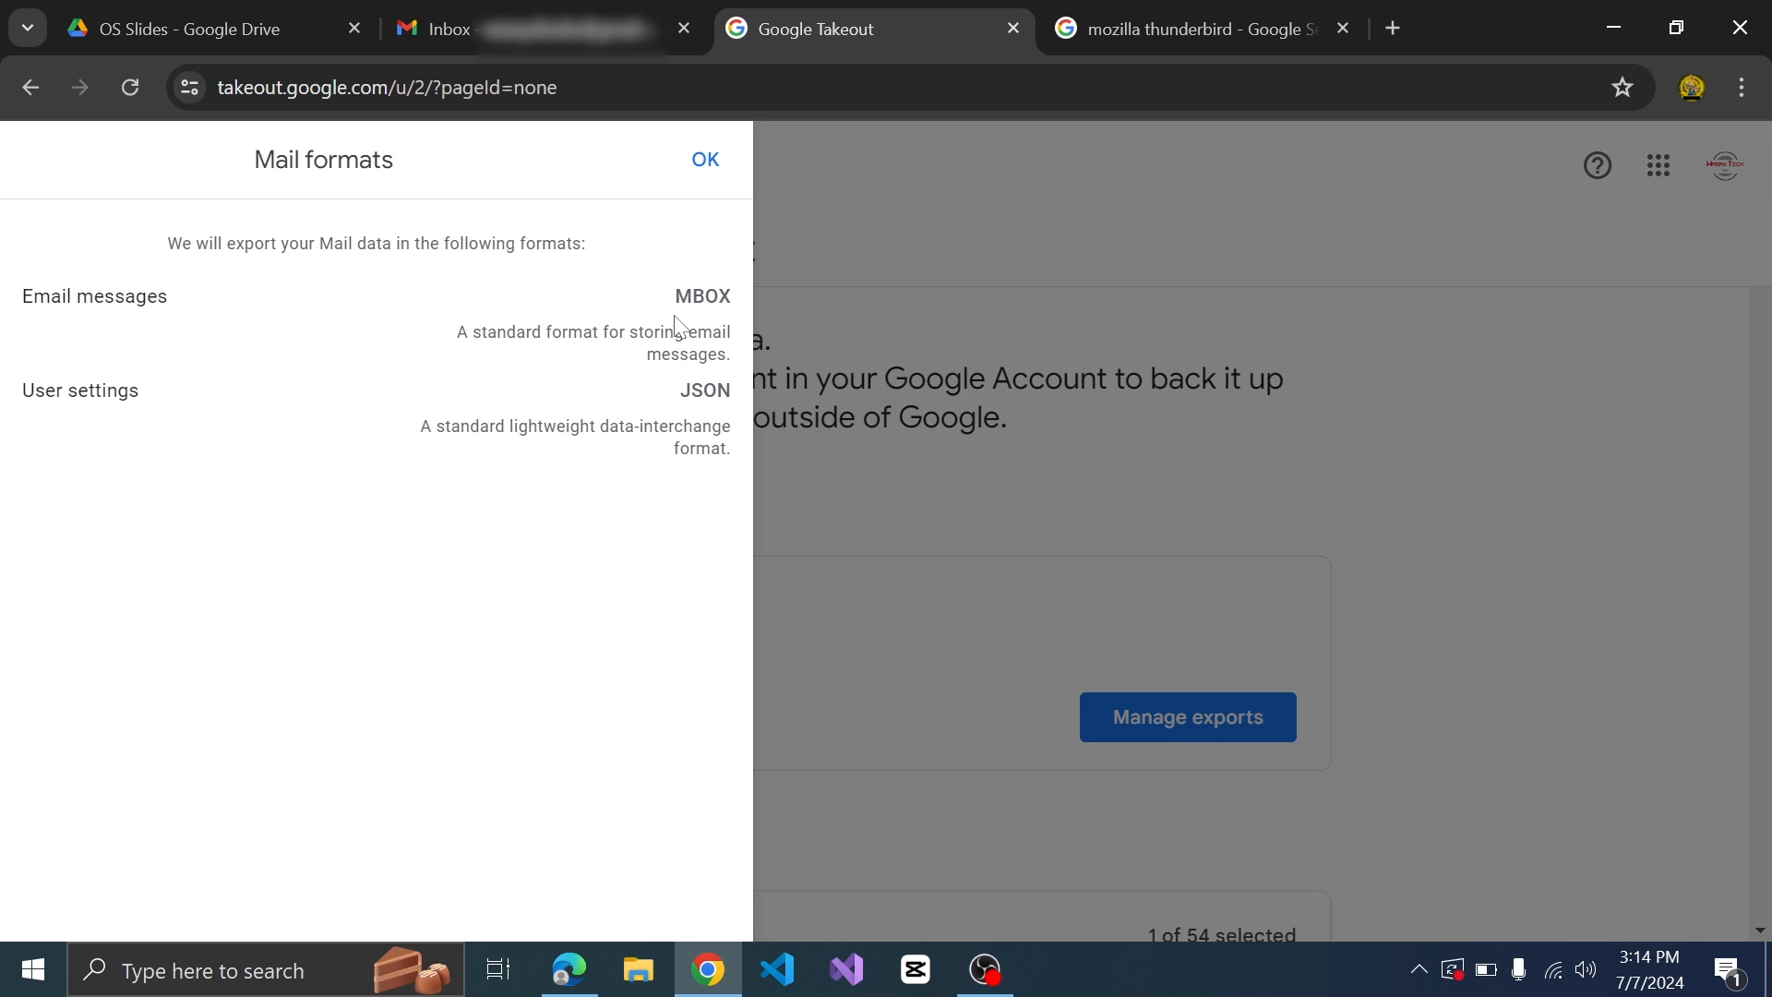
left_click(693, 160)
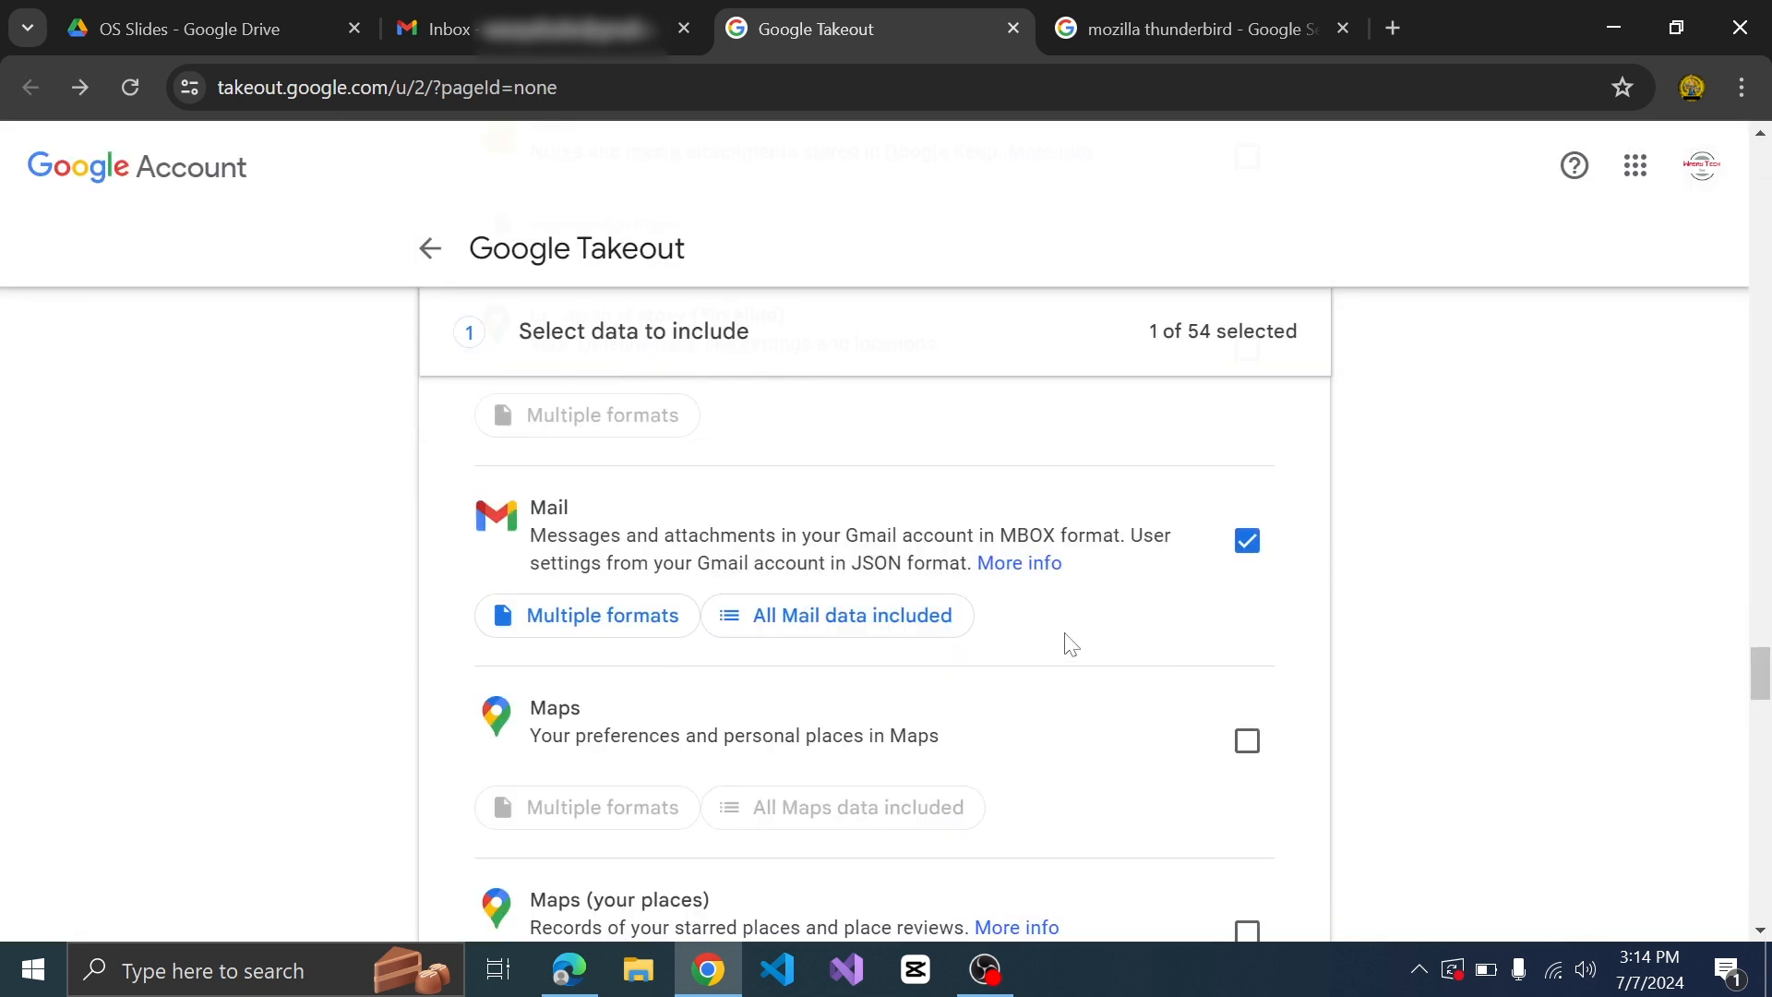
Step: Open the Mail content options and look through the labels available for the export
left_click(871, 636)
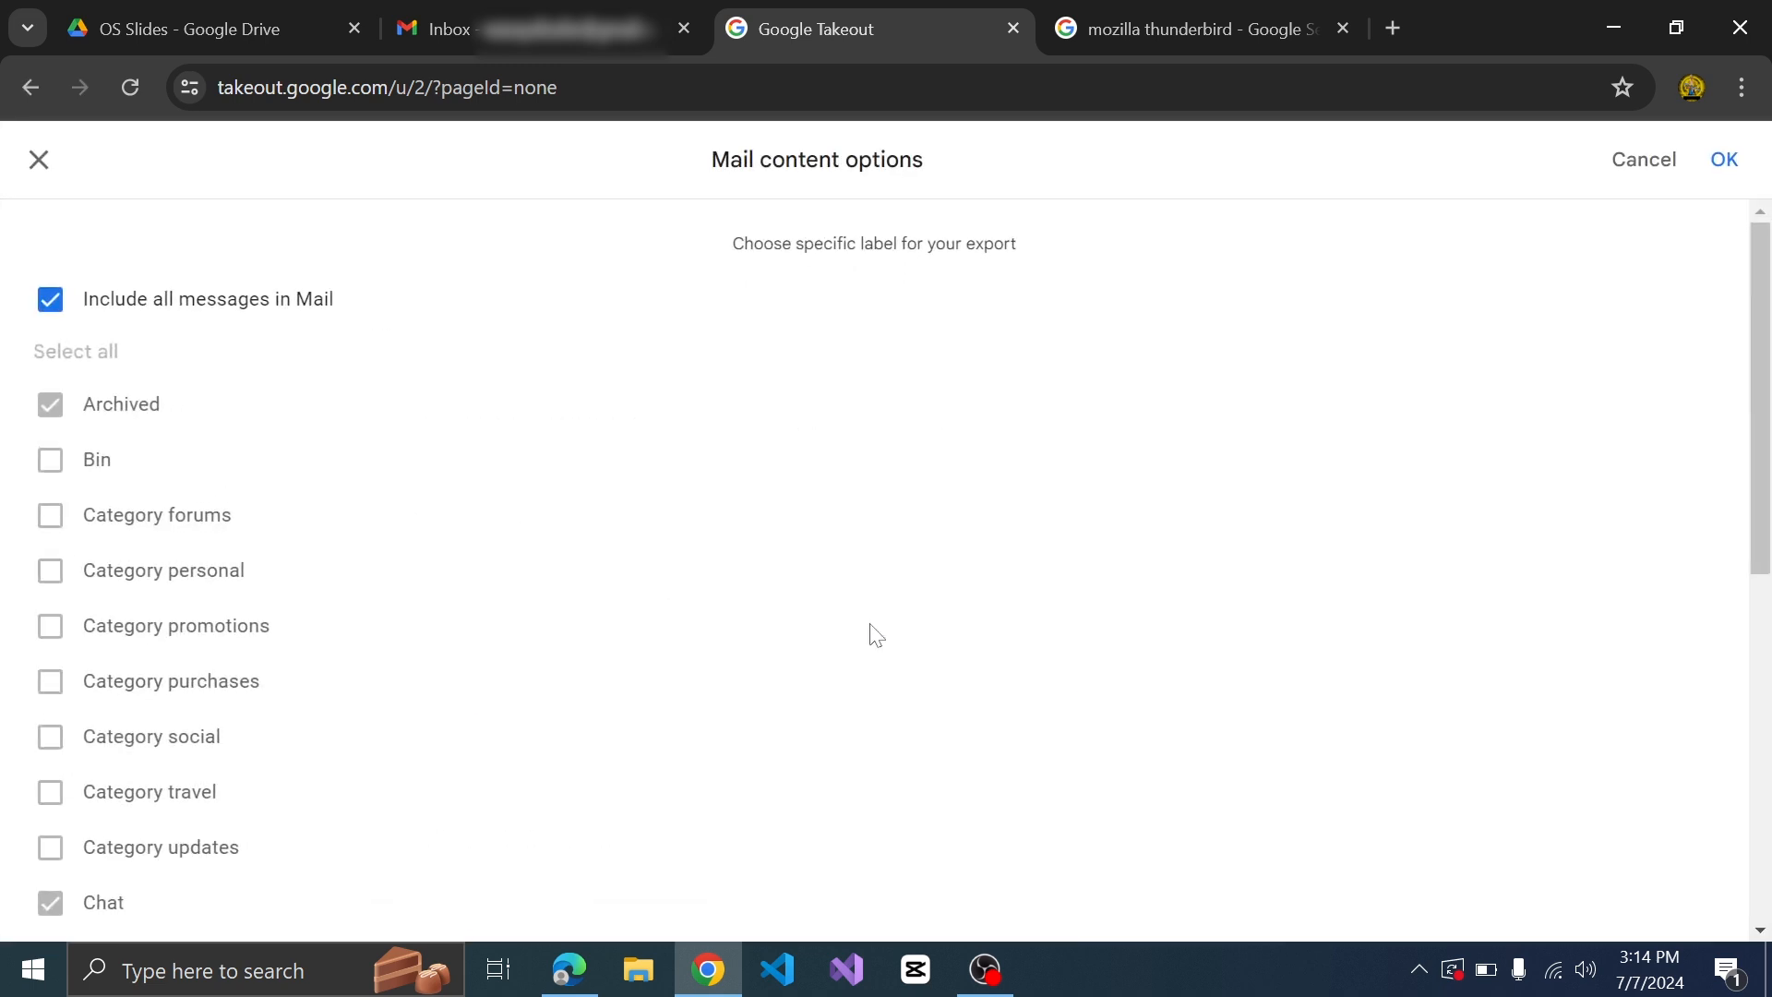
scroll(251, 496, "down", 3)
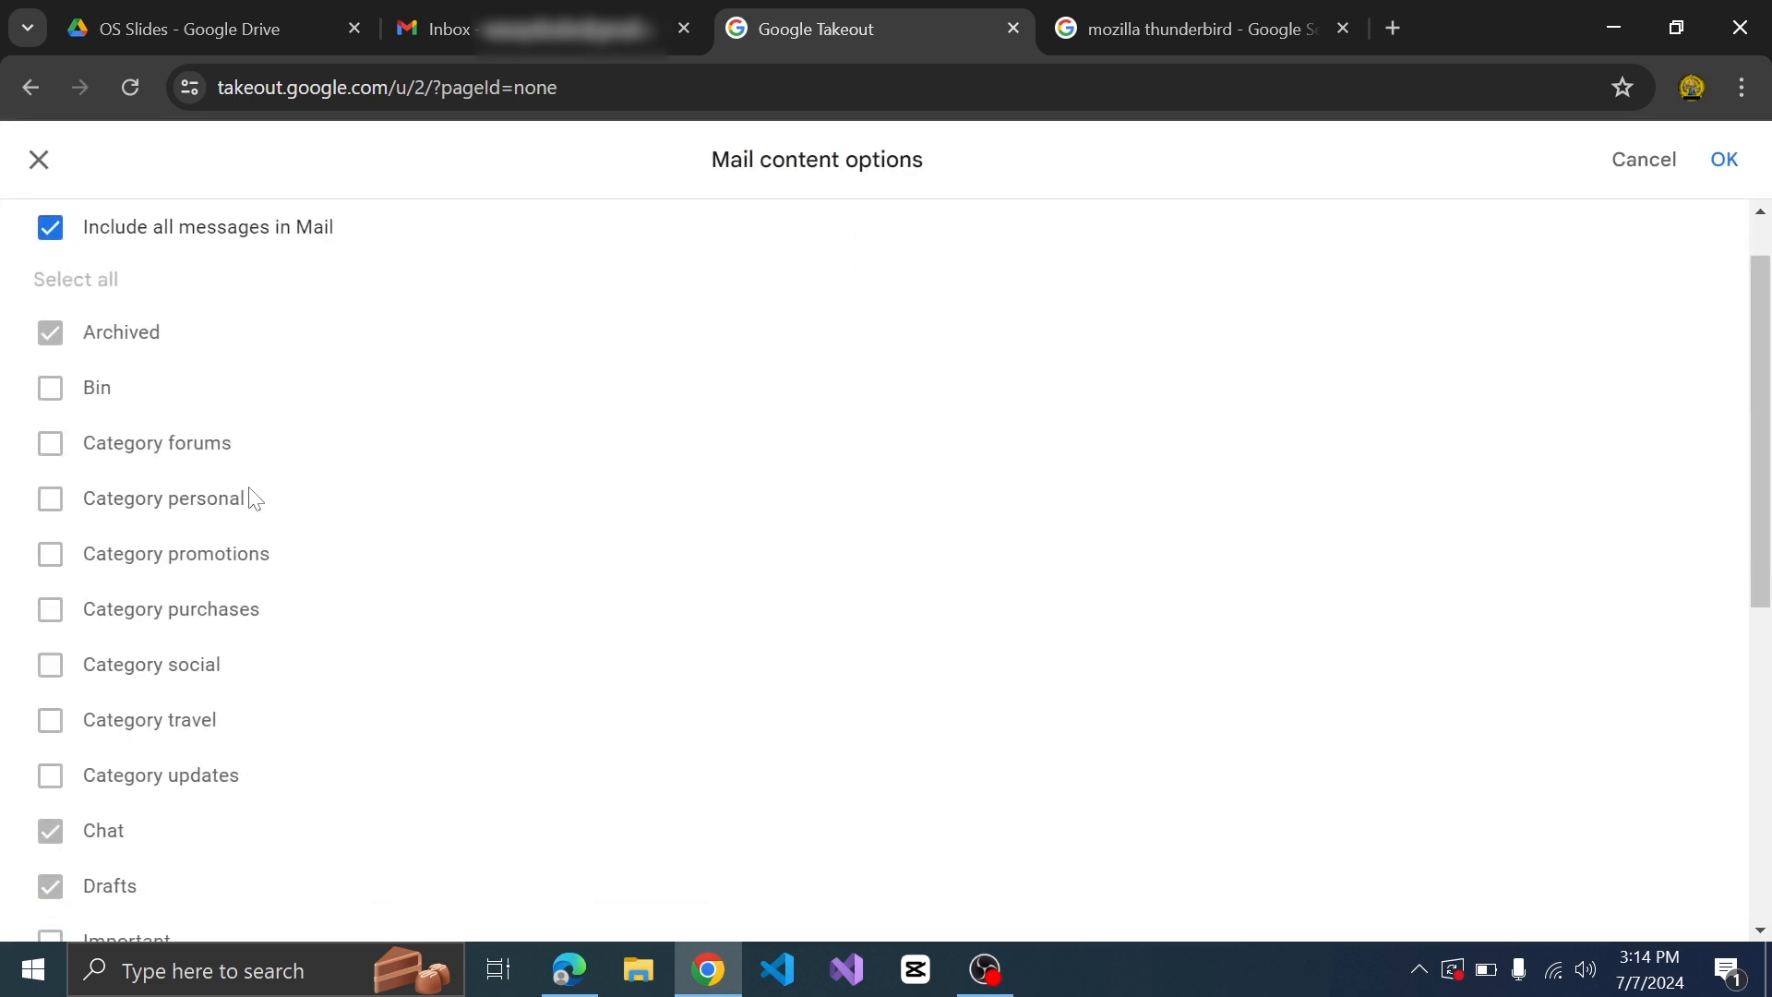
scroll(251, 496, "down", 5)
scroll(251, 497, "up", 8)
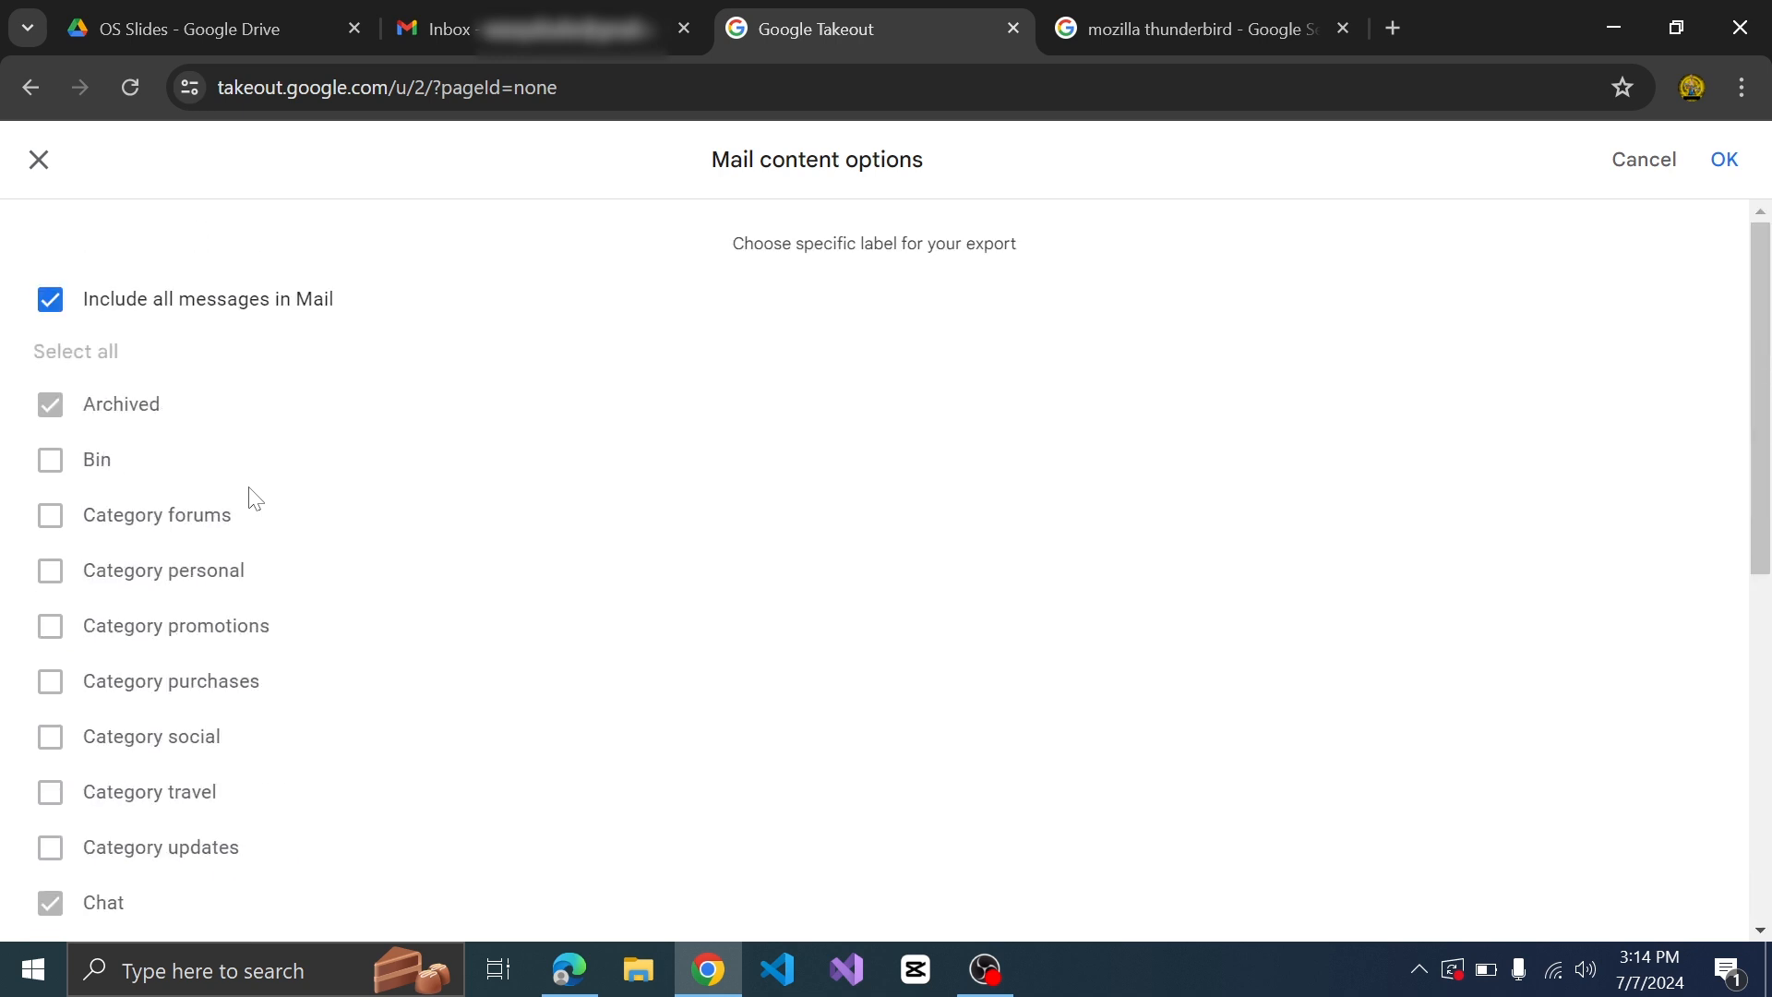
Step: Turn off including all messages in Mail and deselect Archived, Chat, Drafts, Inbox and every other preselected label
left_click(53, 301)
left_click(106, 429)
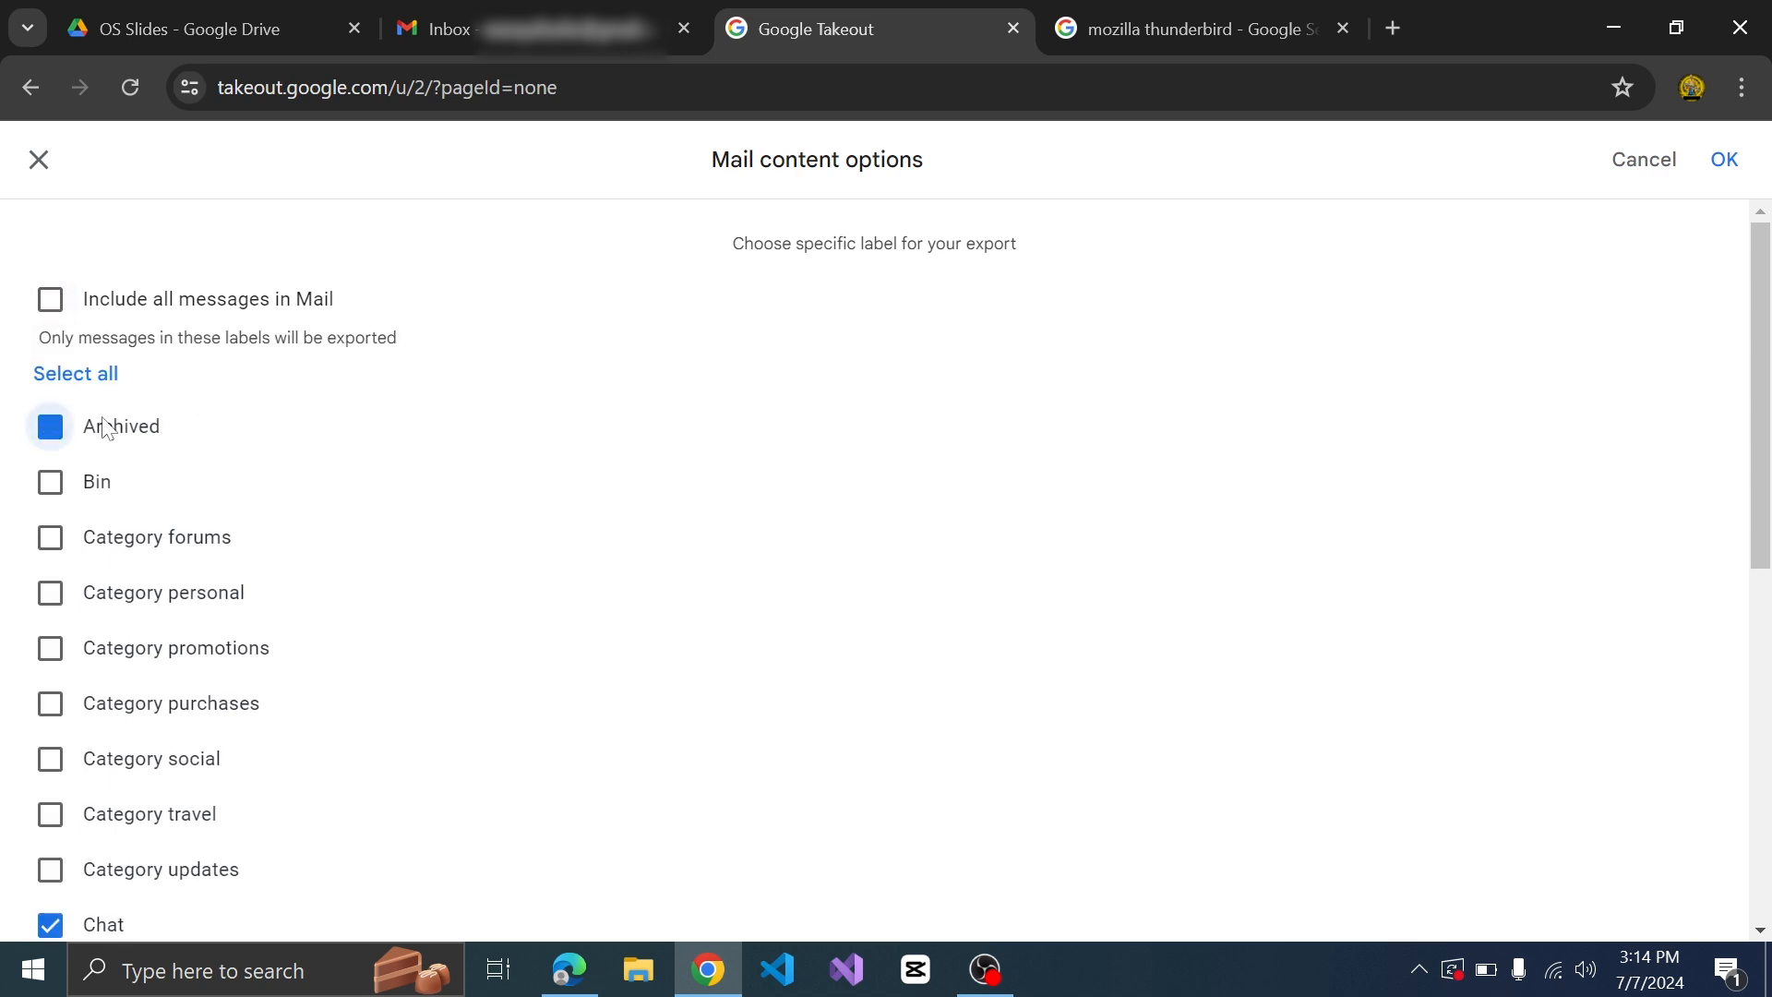
scroll(188, 559, "down", 5)
scroll(189, 560, "down", 3)
left_click(51, 615)
left_click(74, 778)
scroll(71, 780, "up", 2)
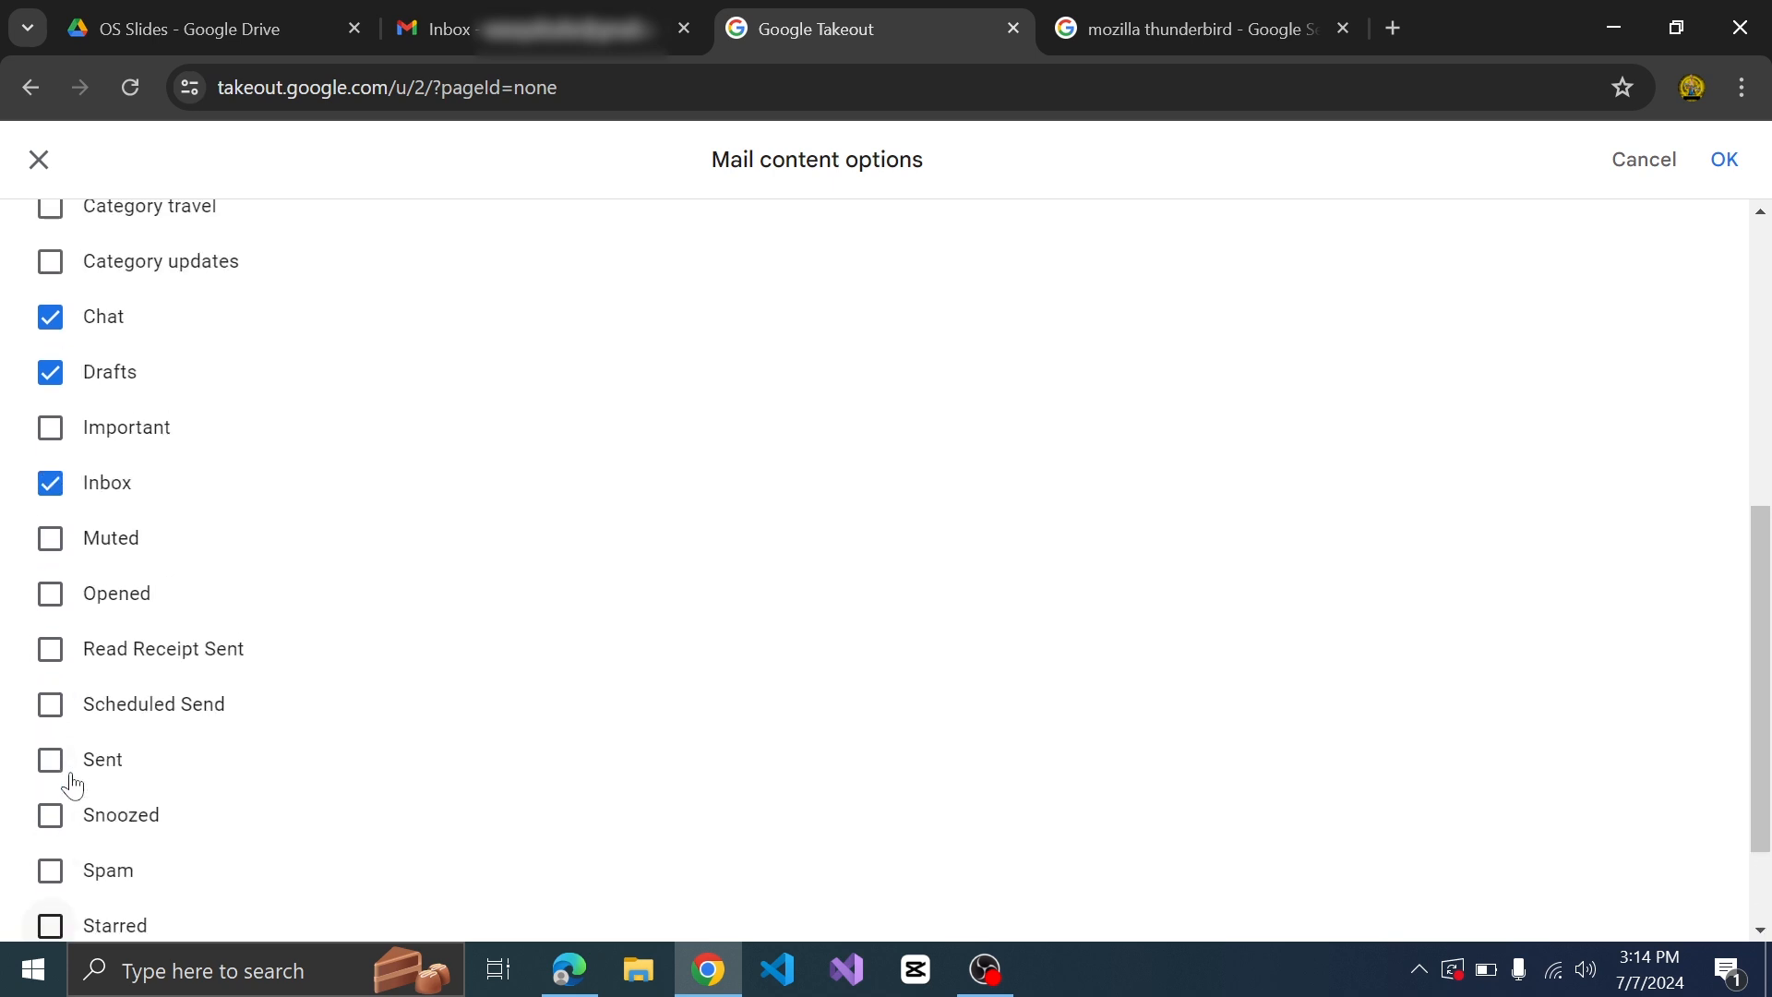
left_click(111, 499)
scroll(70, 475, "up", 1)
left_click(54, 451)
left_click(51, 397)
scroll(304, 550, "up", 6)
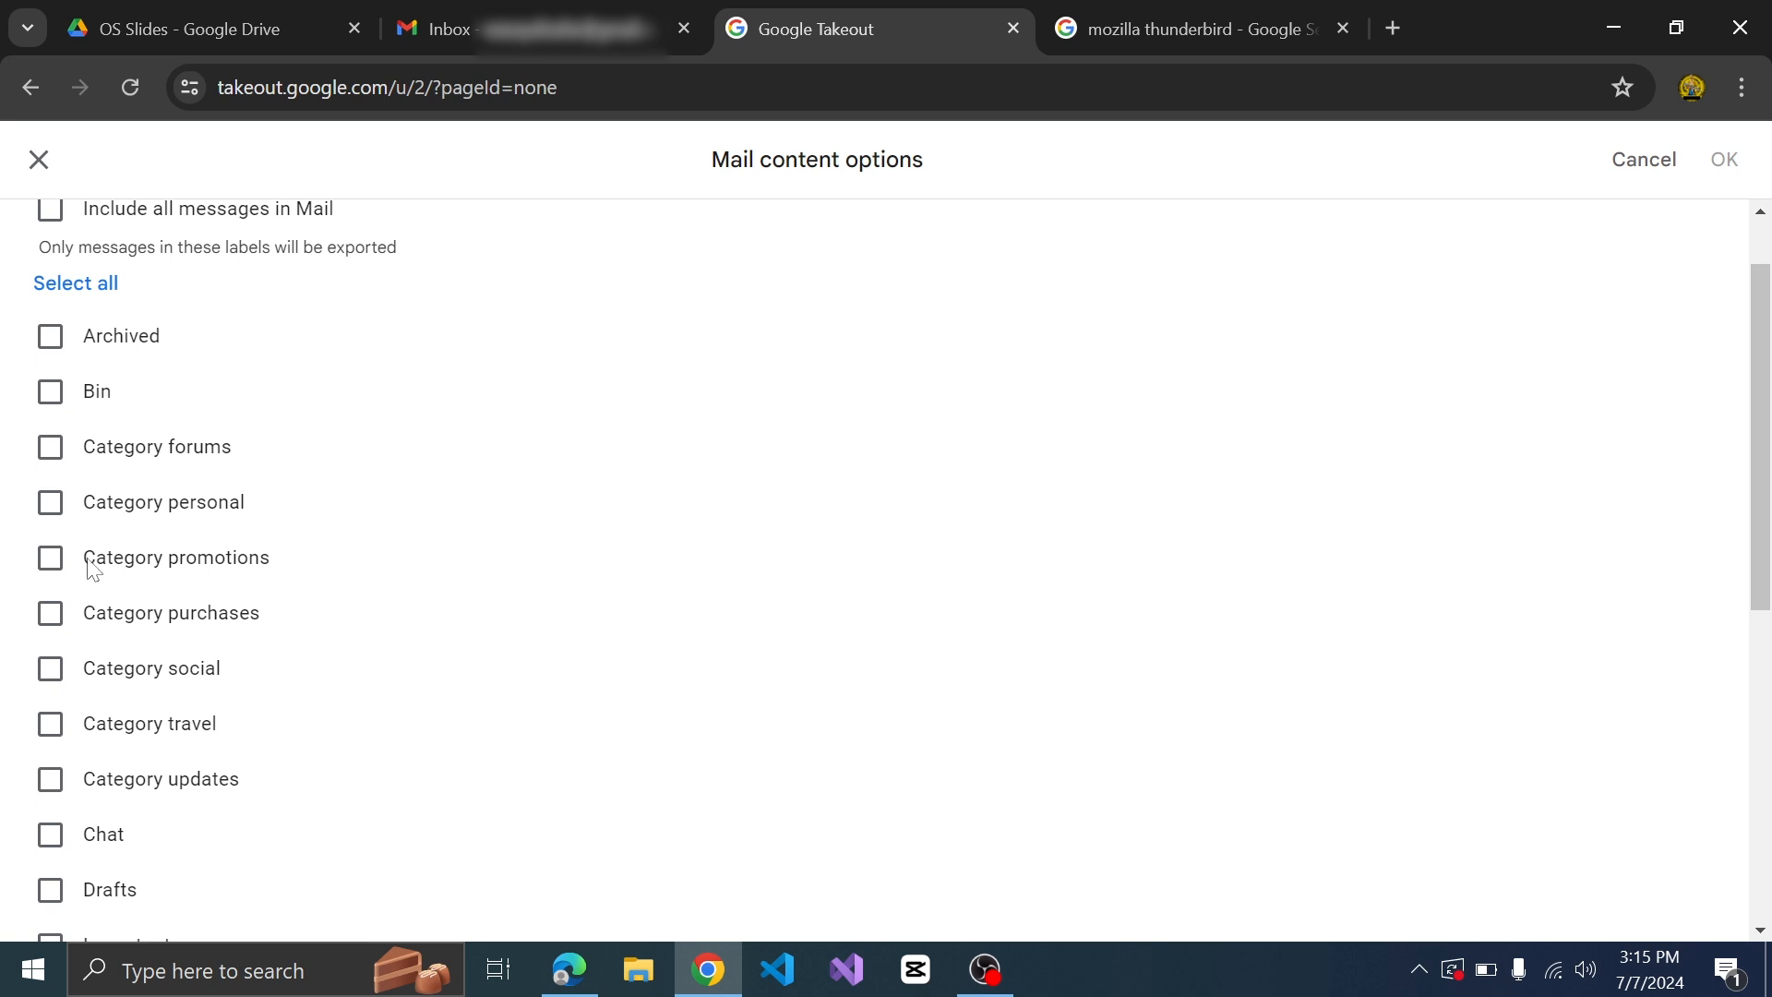
Step: Select Category promotions as the only Mail label to export and confirm the content options
left_click(51, 565)
scroll(221, 579, "down", 6)
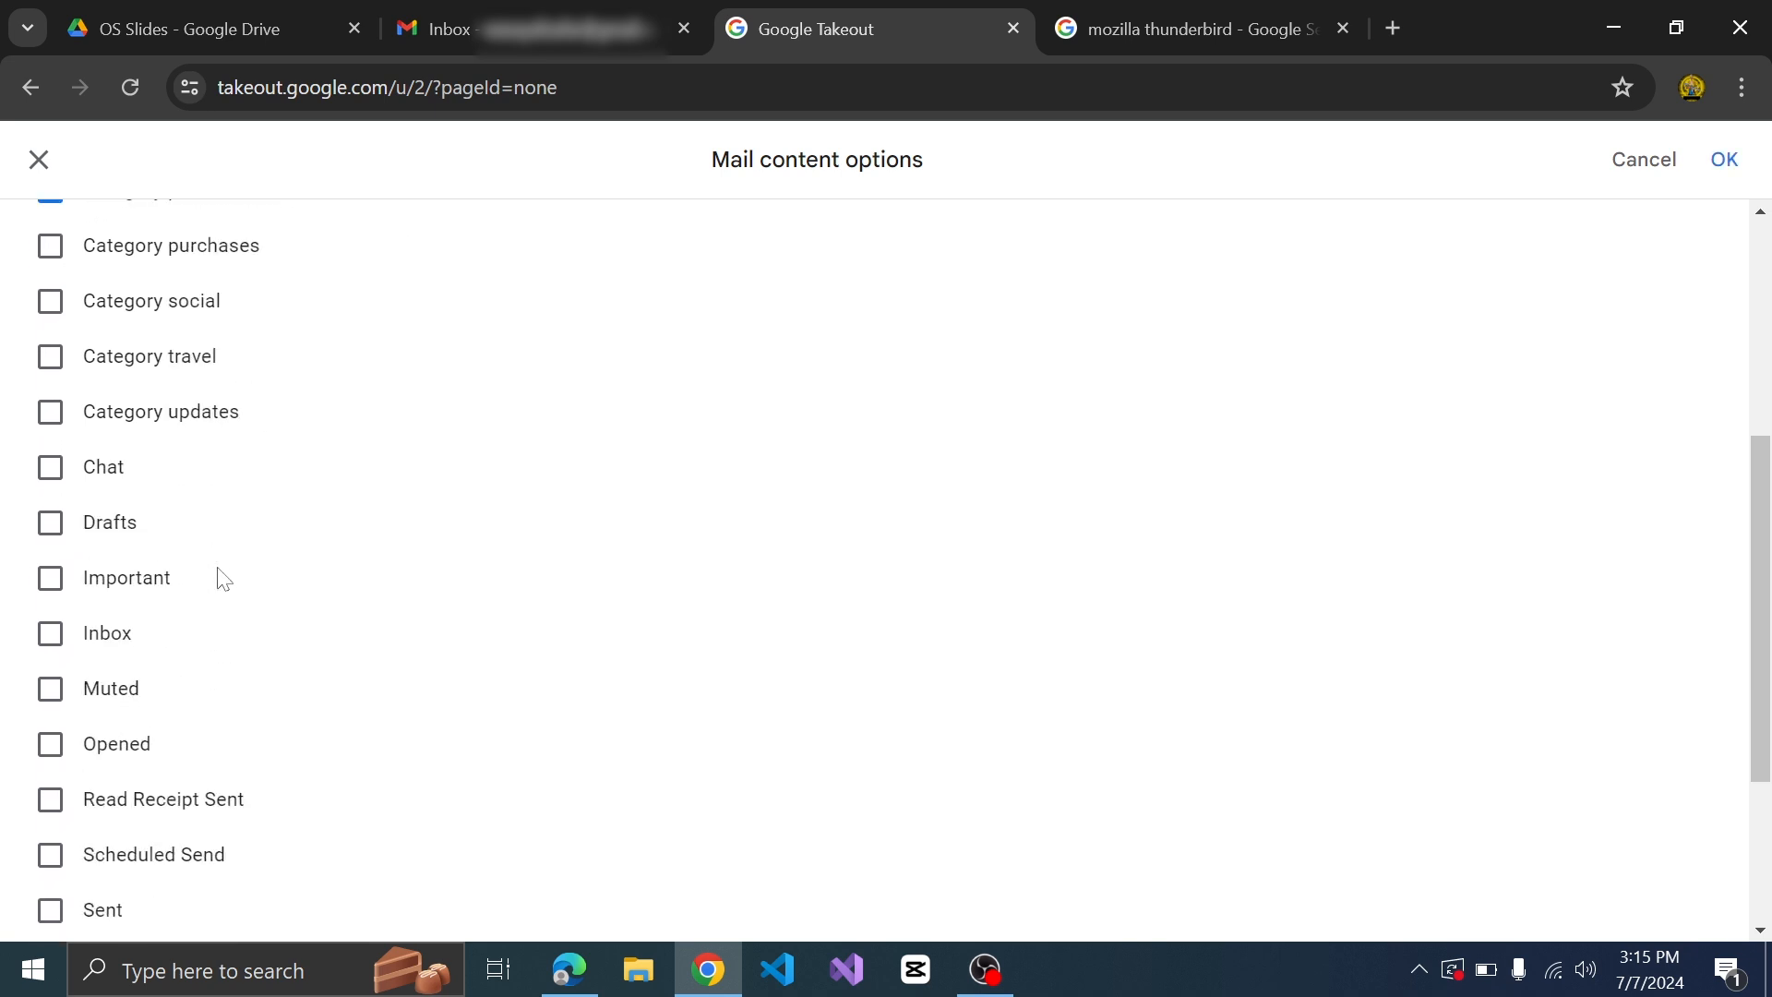
scroll(221, 579, "up", 8)
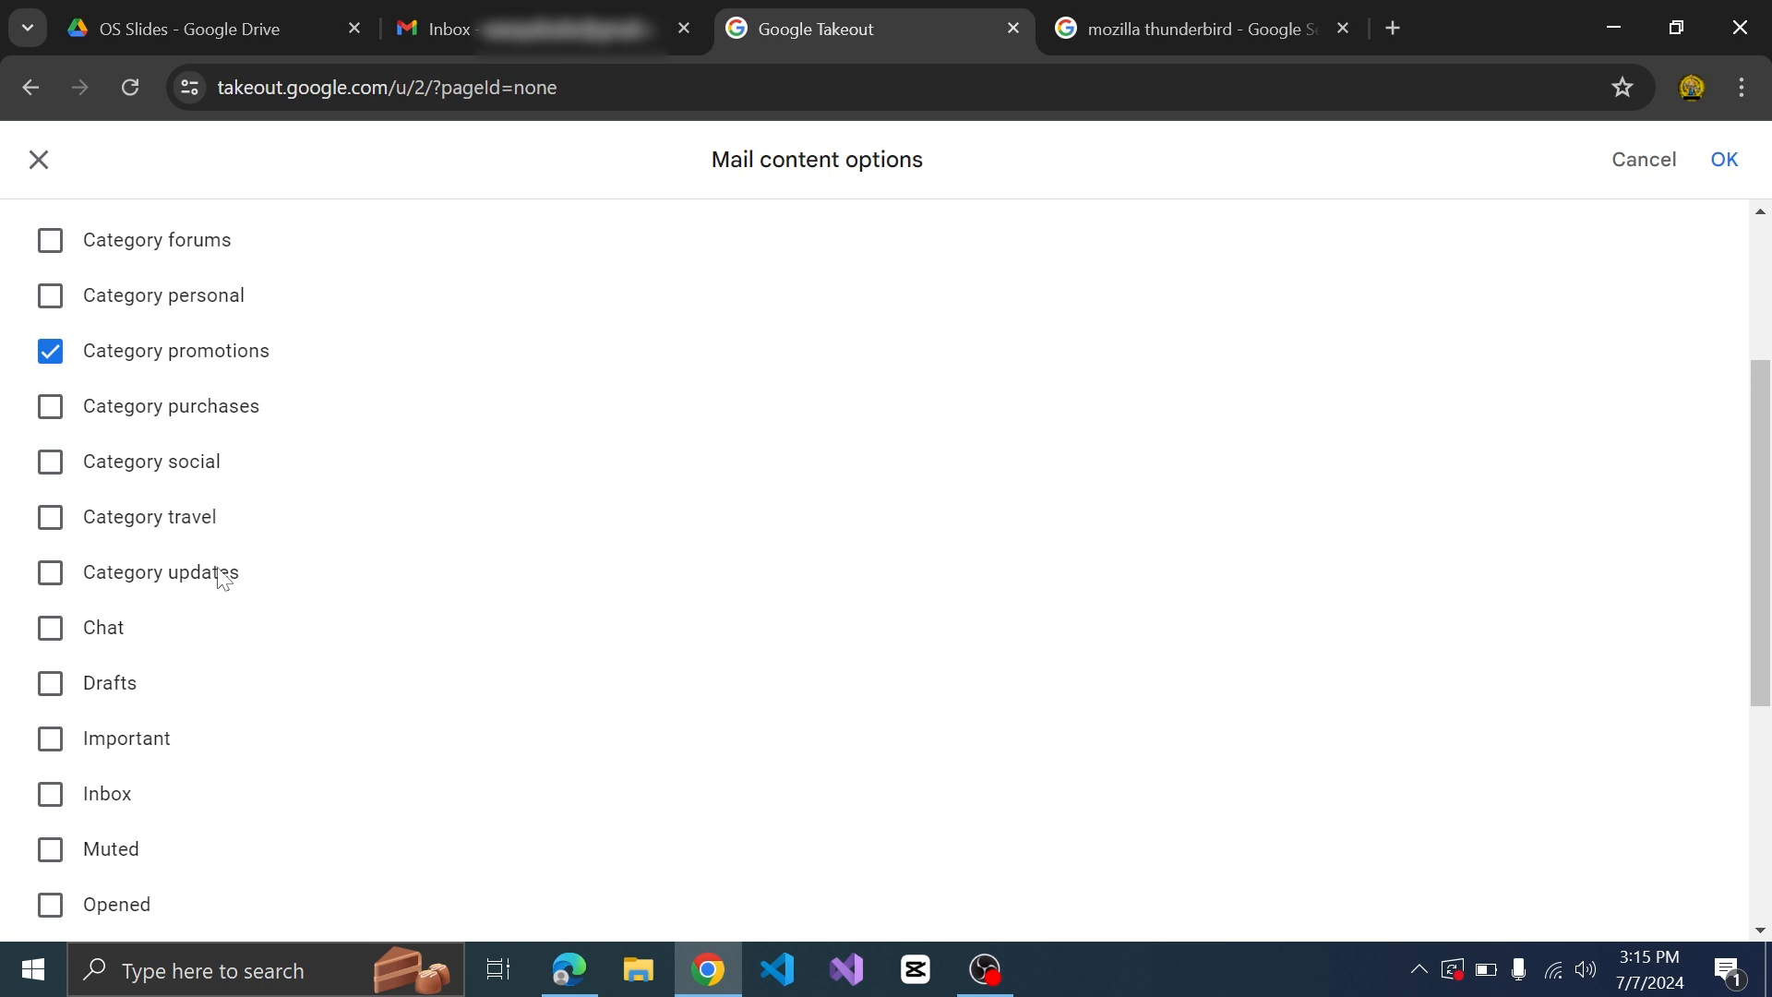
scroll(185, 581, "down", 6)
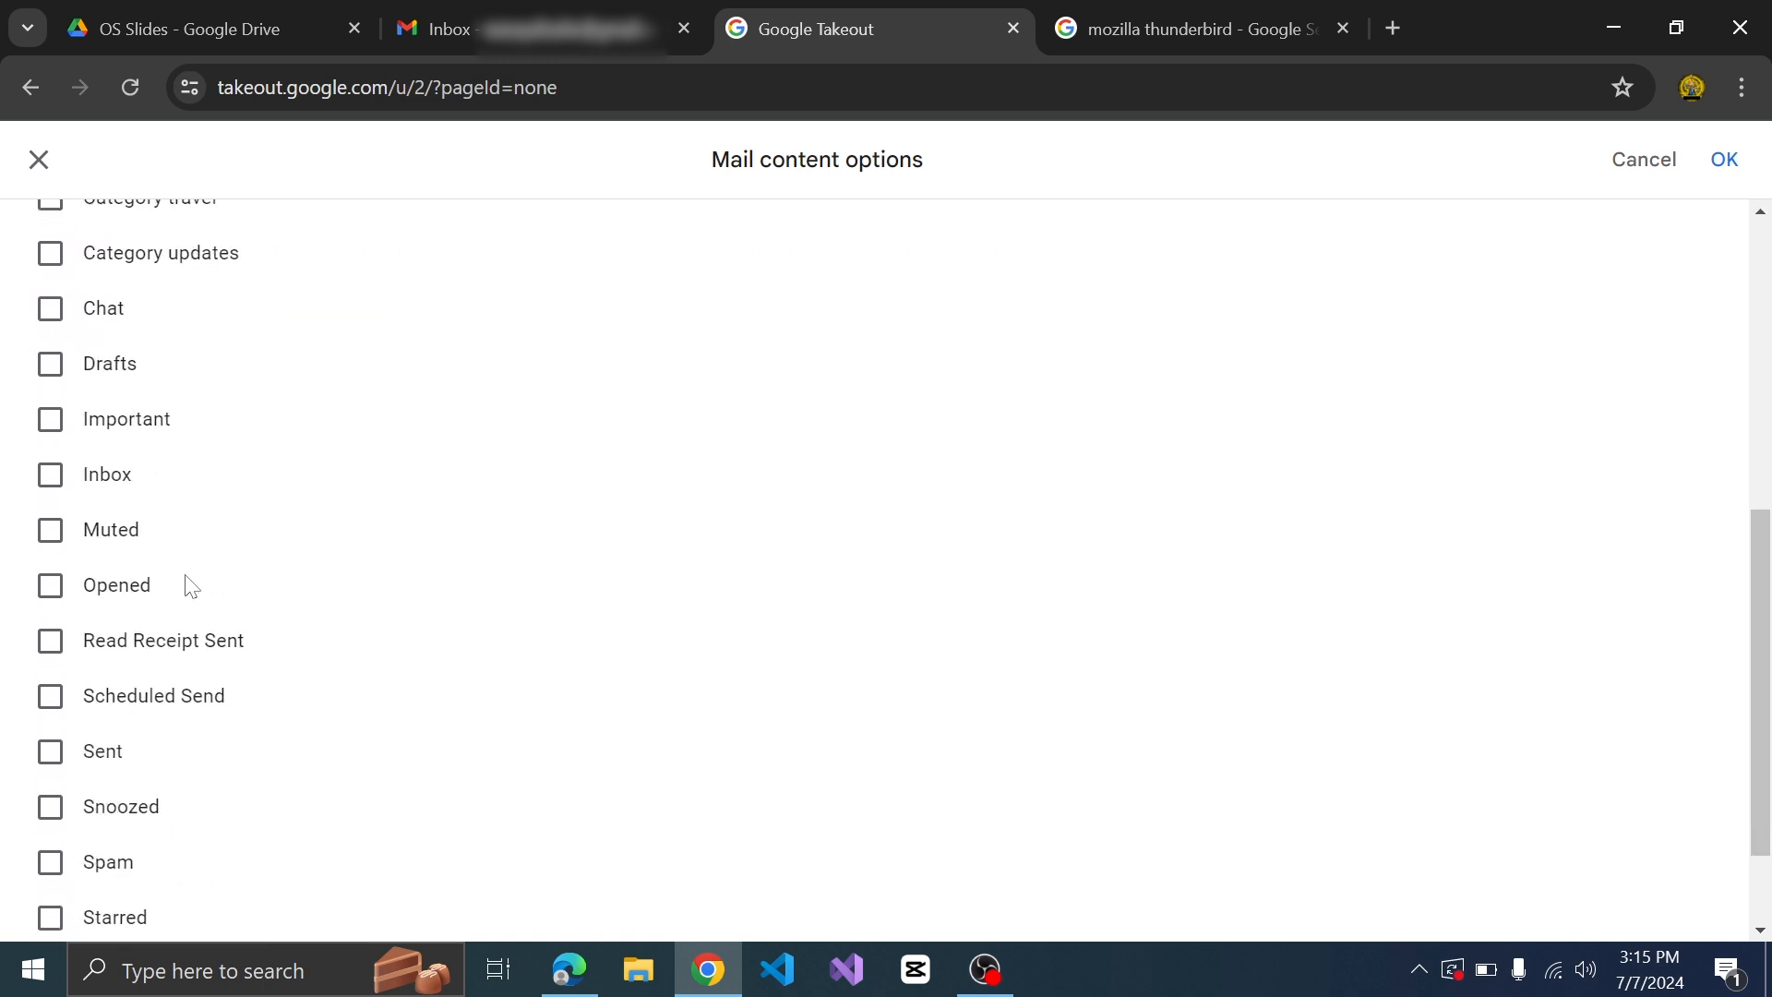
scroll(87, 705, "up", 6)
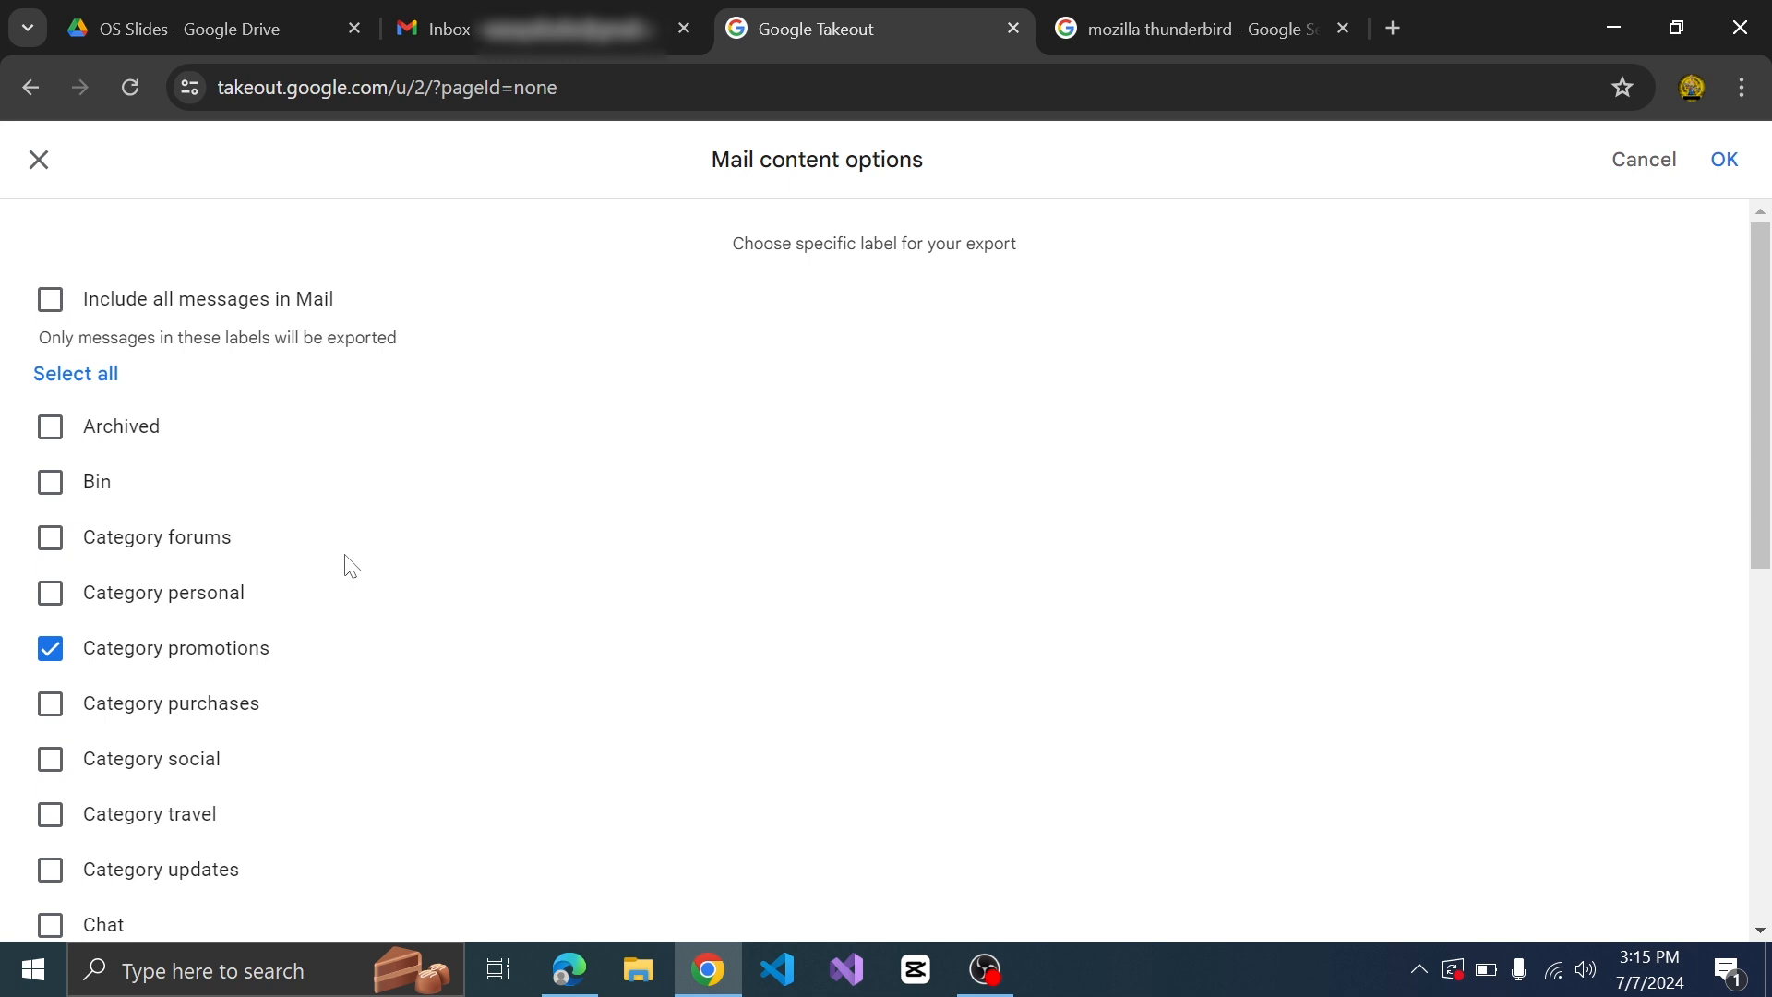
left_click(1725, 163)
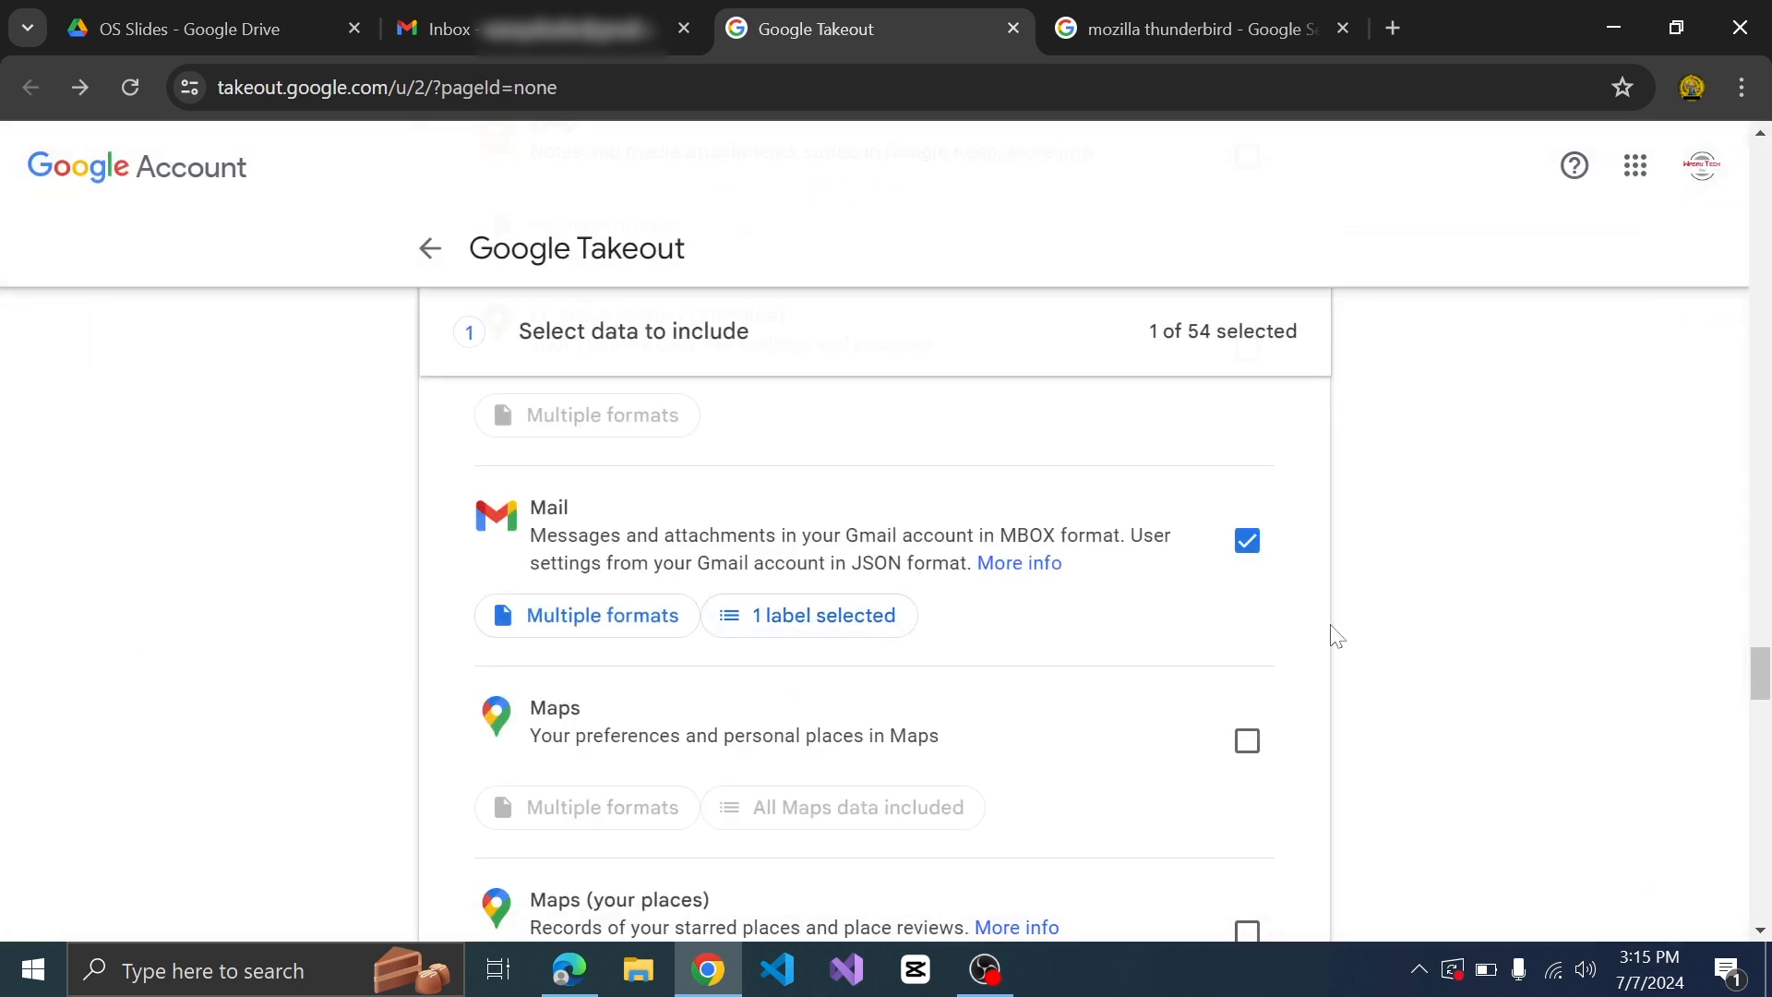
Step: Proceed to the export's delivery settings and choose Send download link via email as the destination
scroll(1334, 632, "down", 2)
scroll(1334, 632, "down", 20)
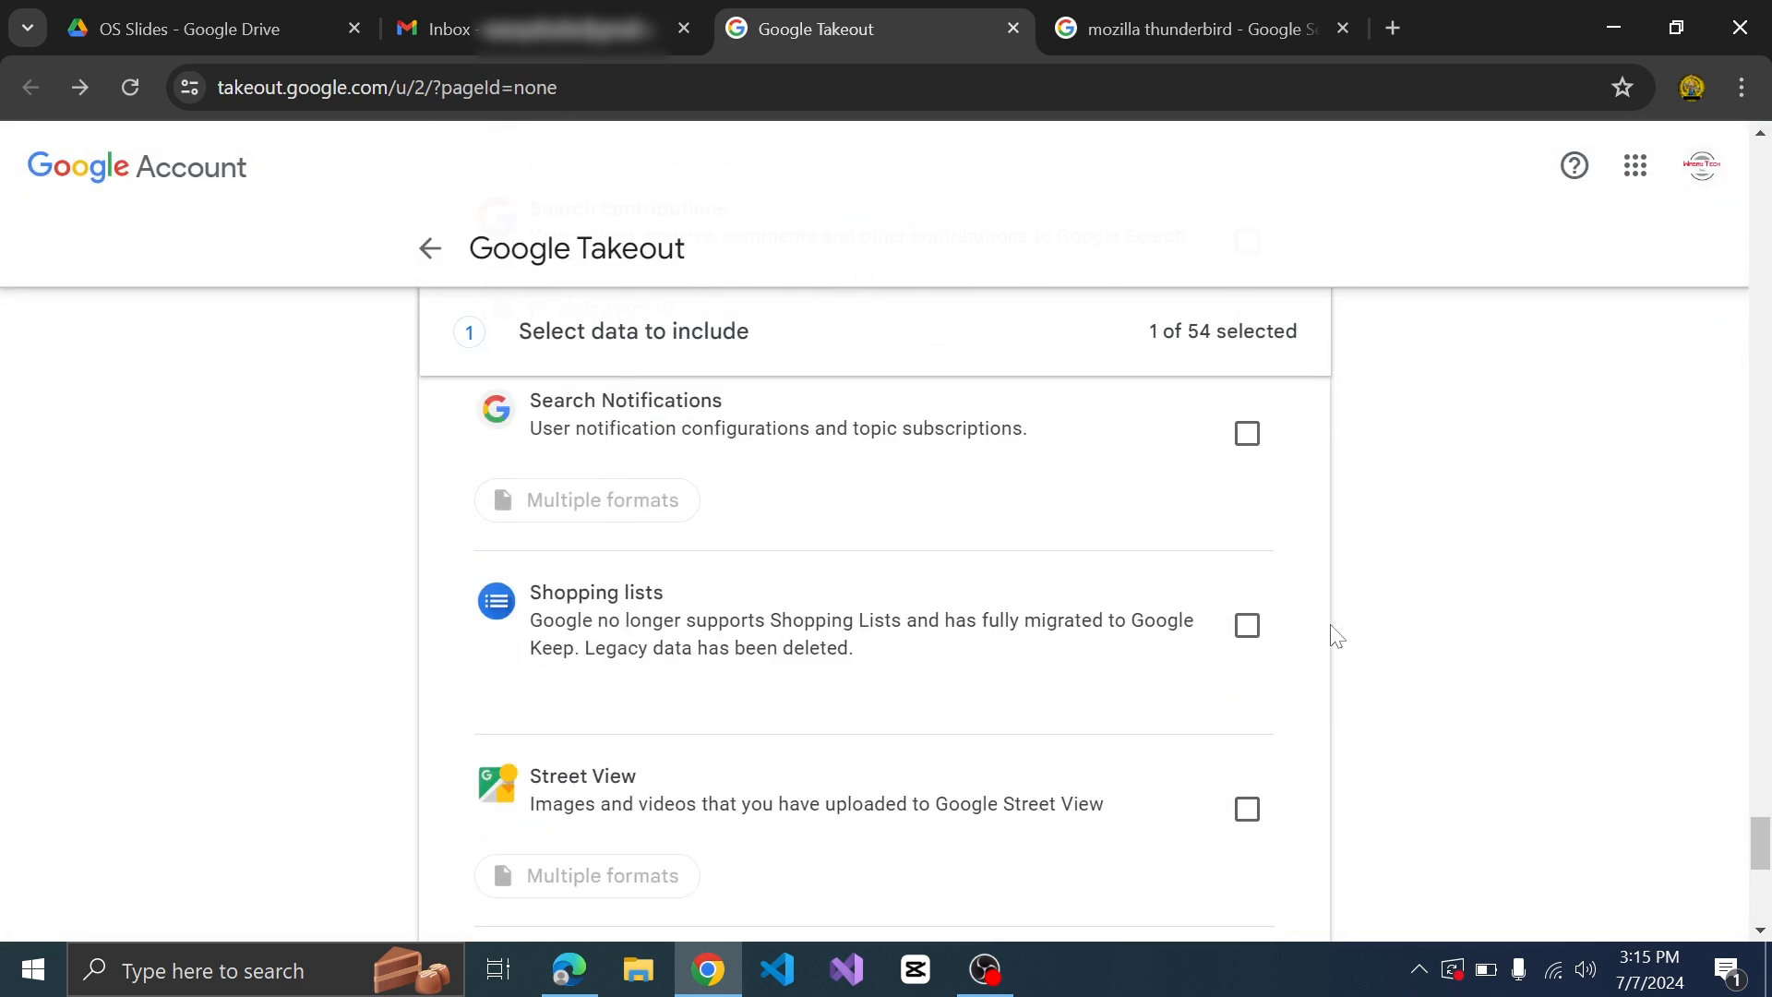
left_click(1238, 598)
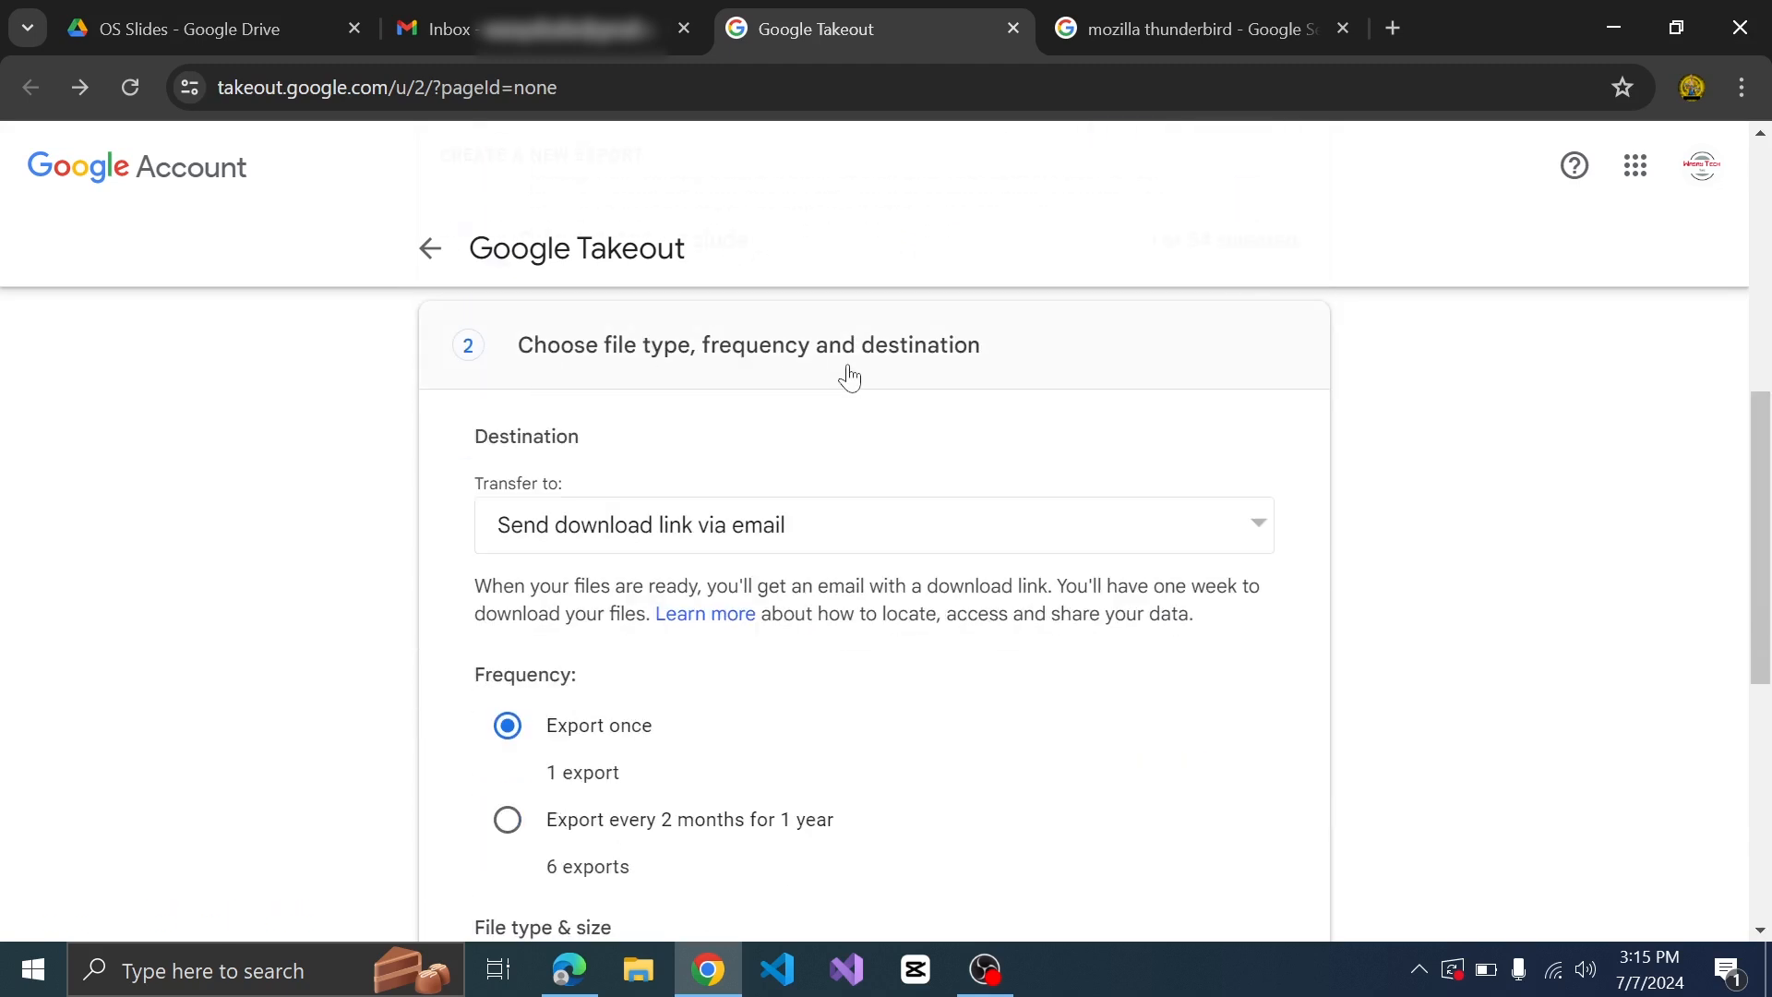
left_click(931, 538)
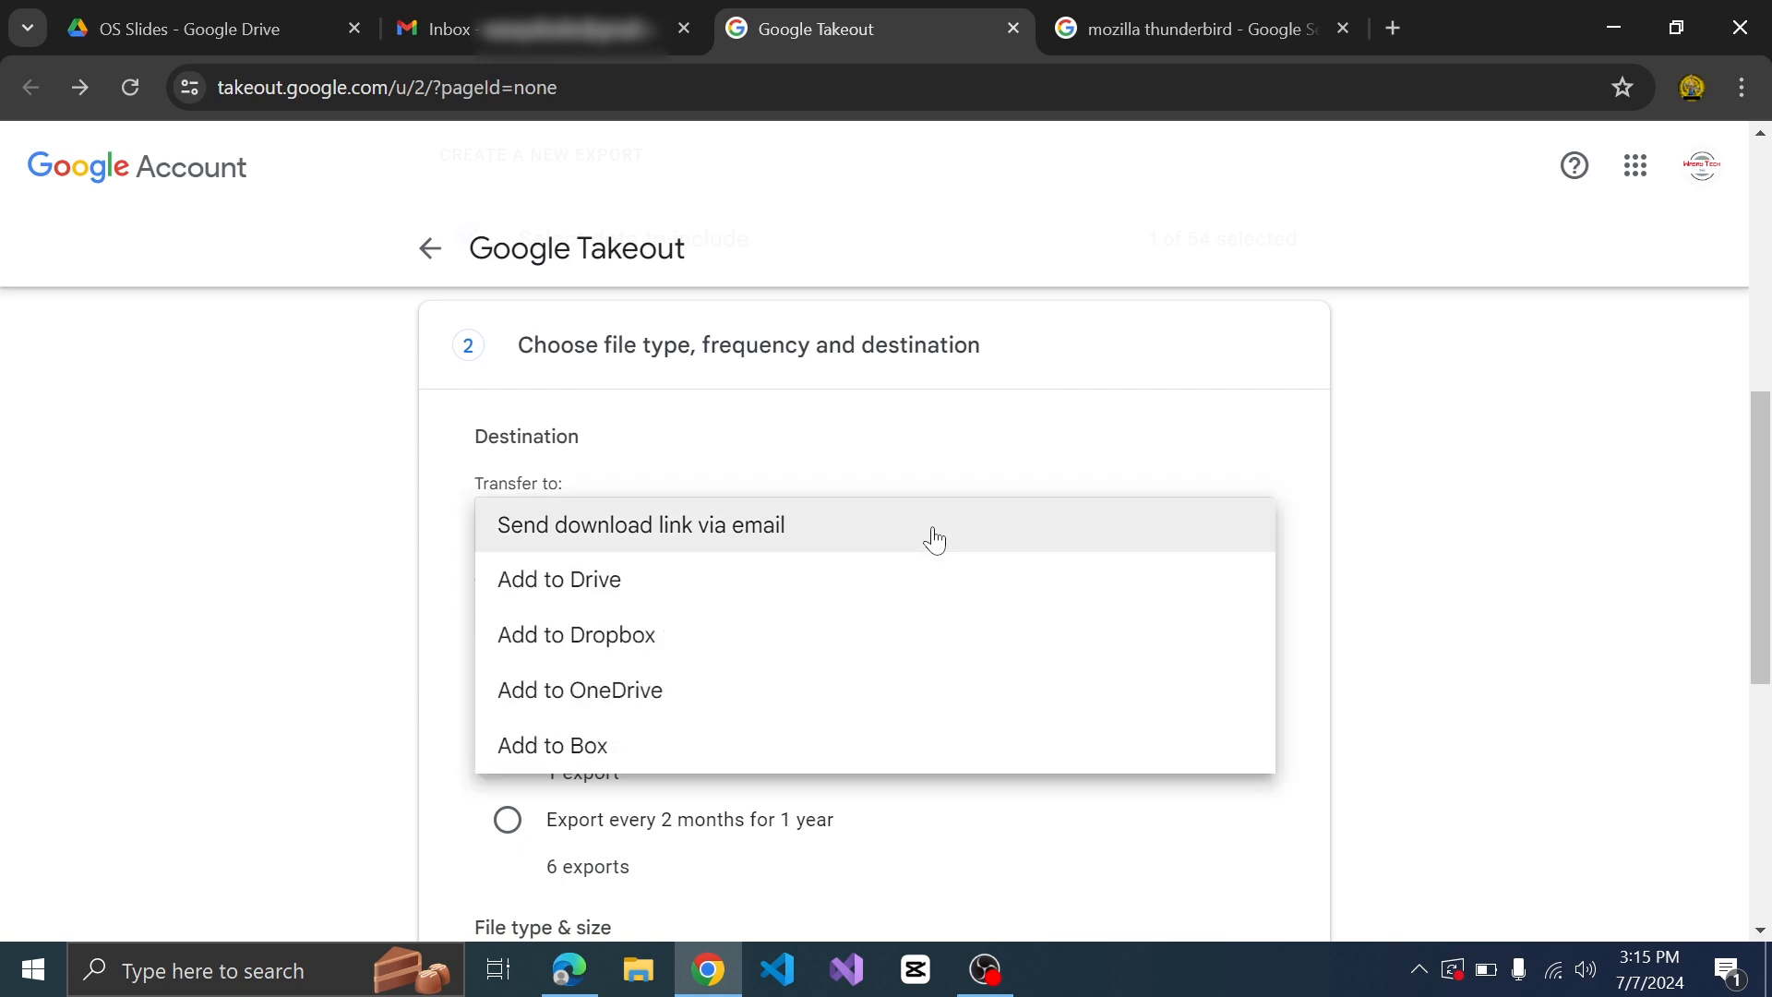
left_click(668, 540)
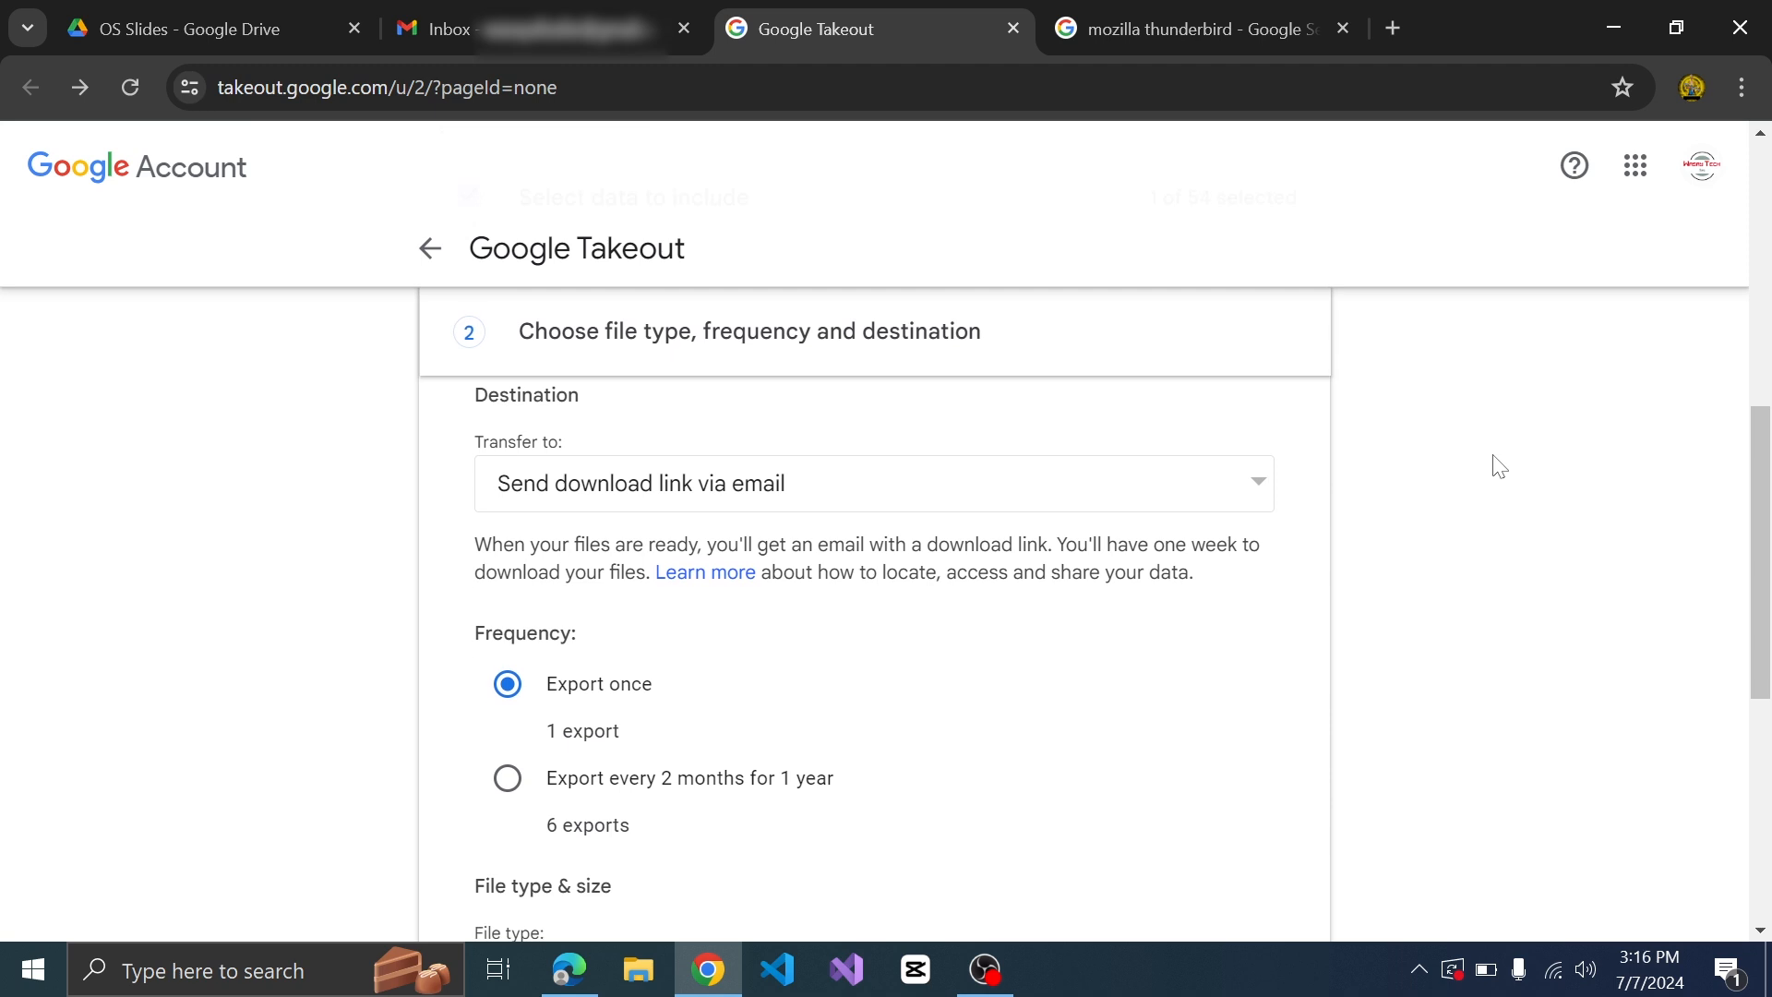
Step: Choose 2 GB as the export's file size and create the export
scroll(1498, 467, "down", 1)
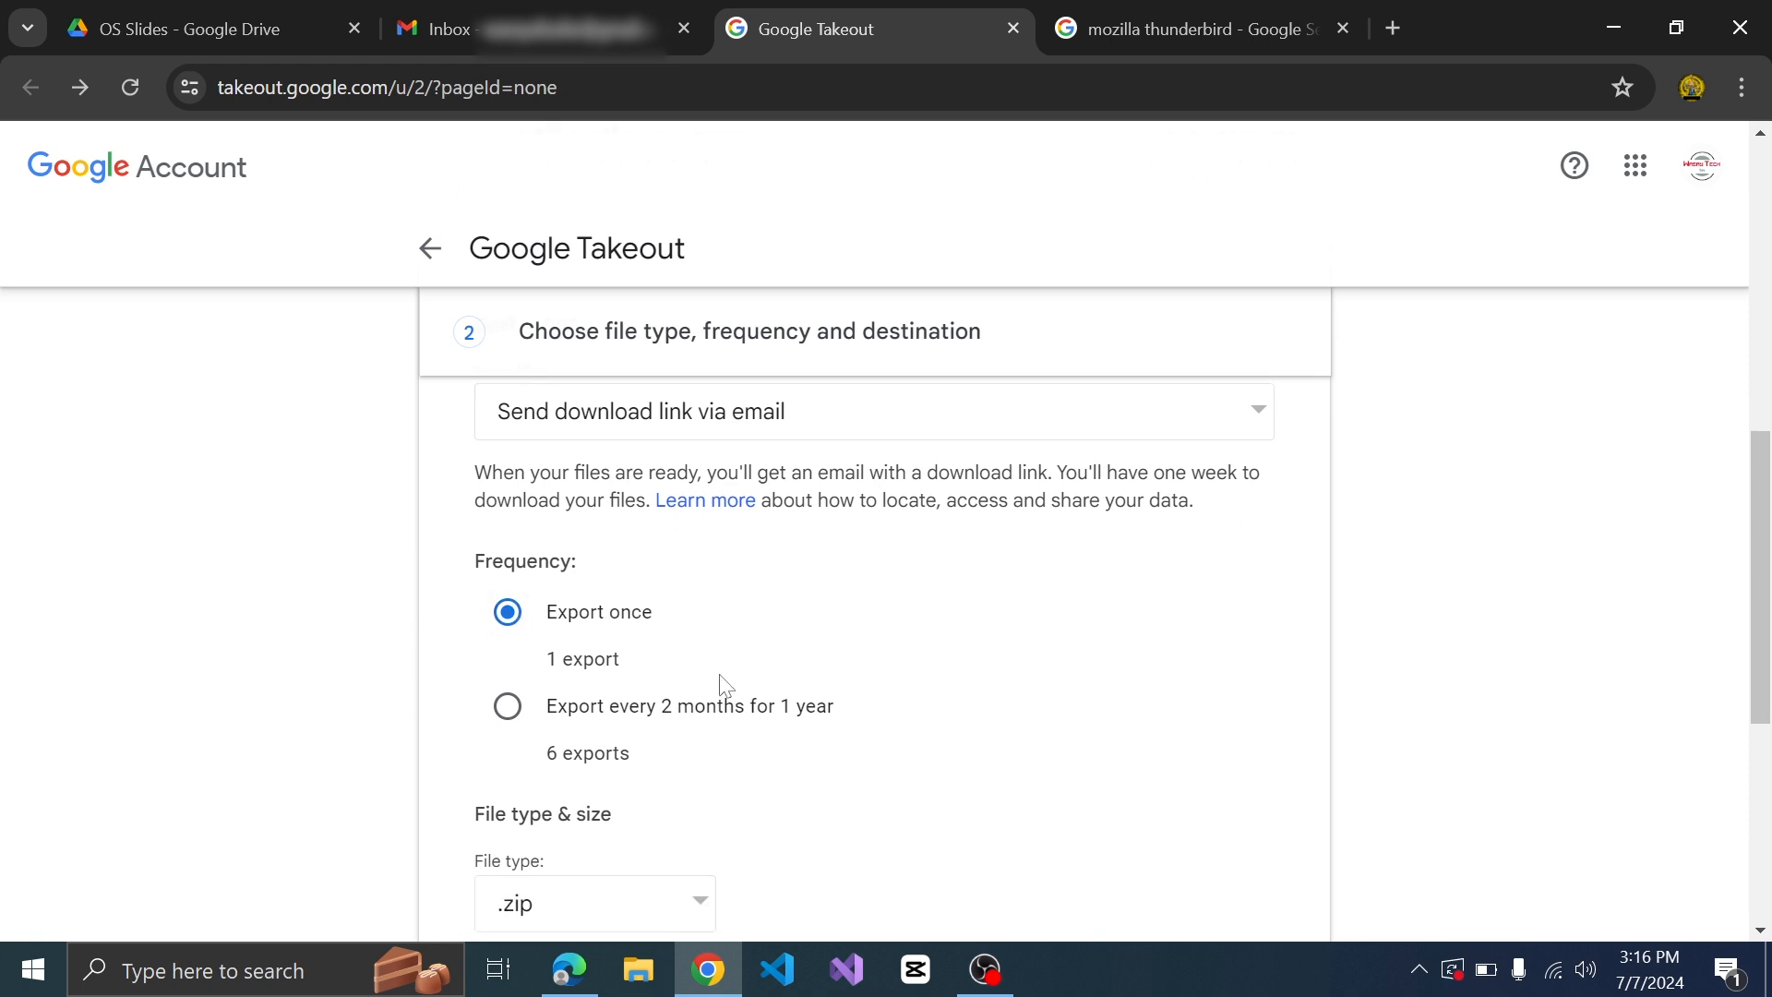
scroll(720, 683, "down", 5)
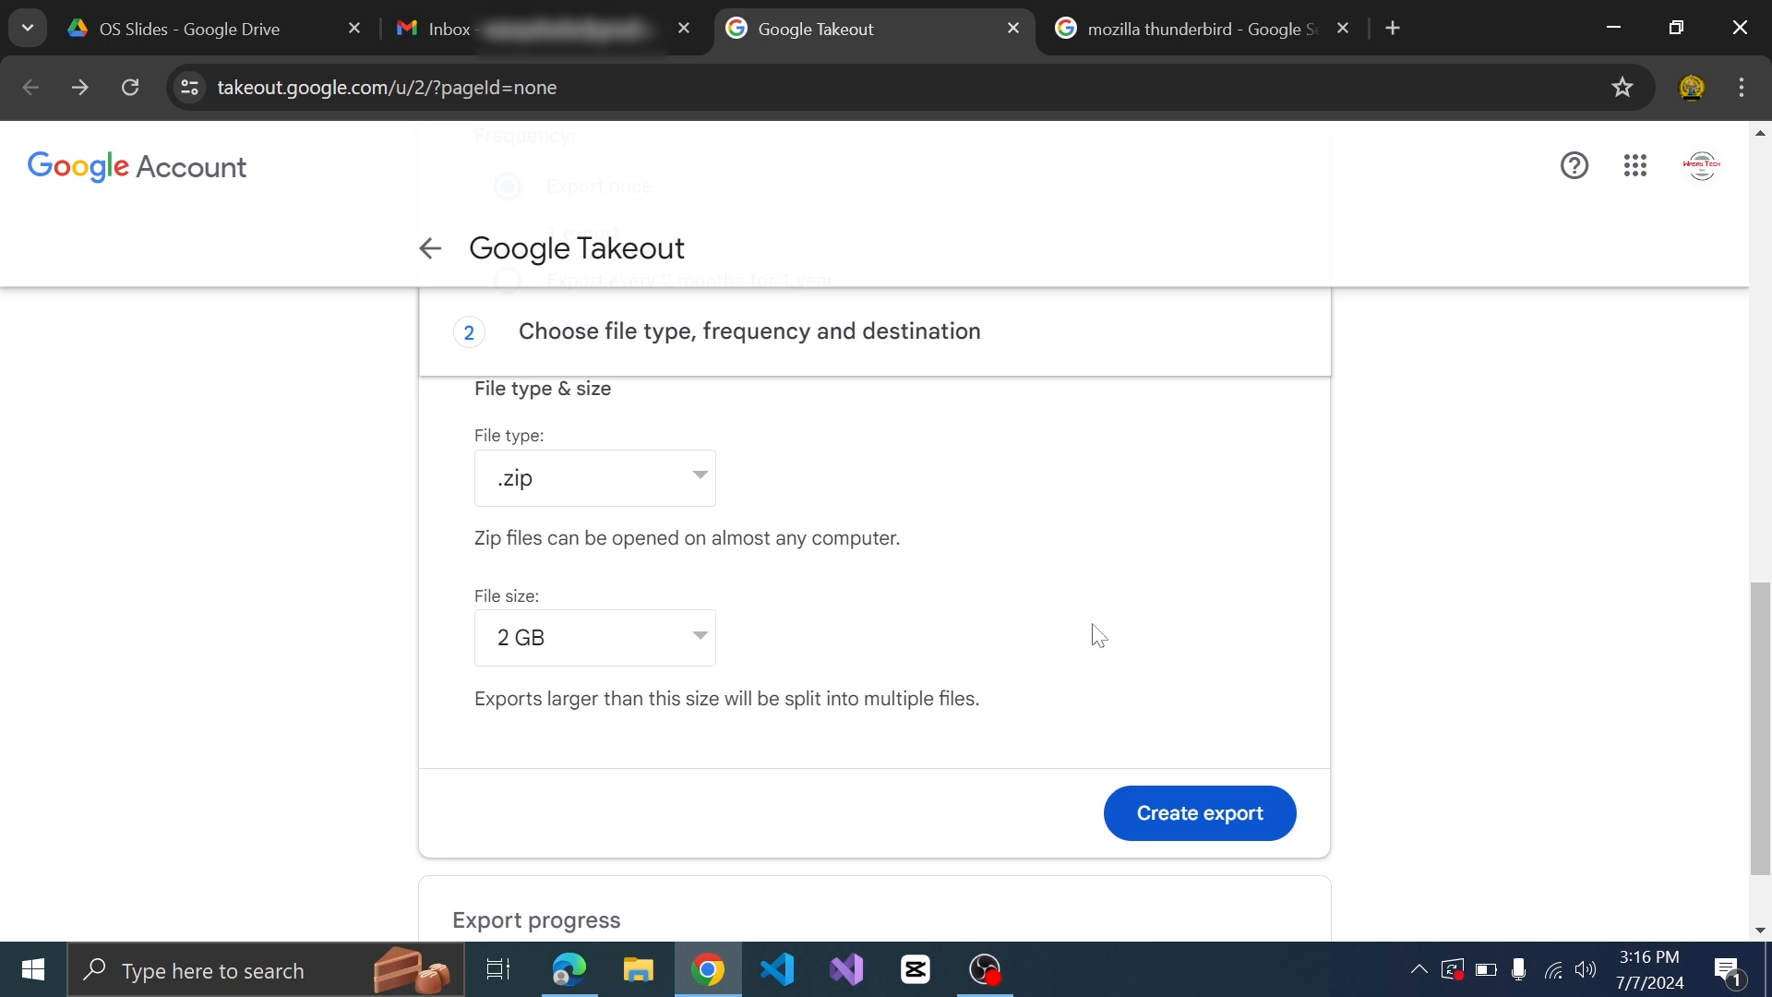
left_click(632, 637)
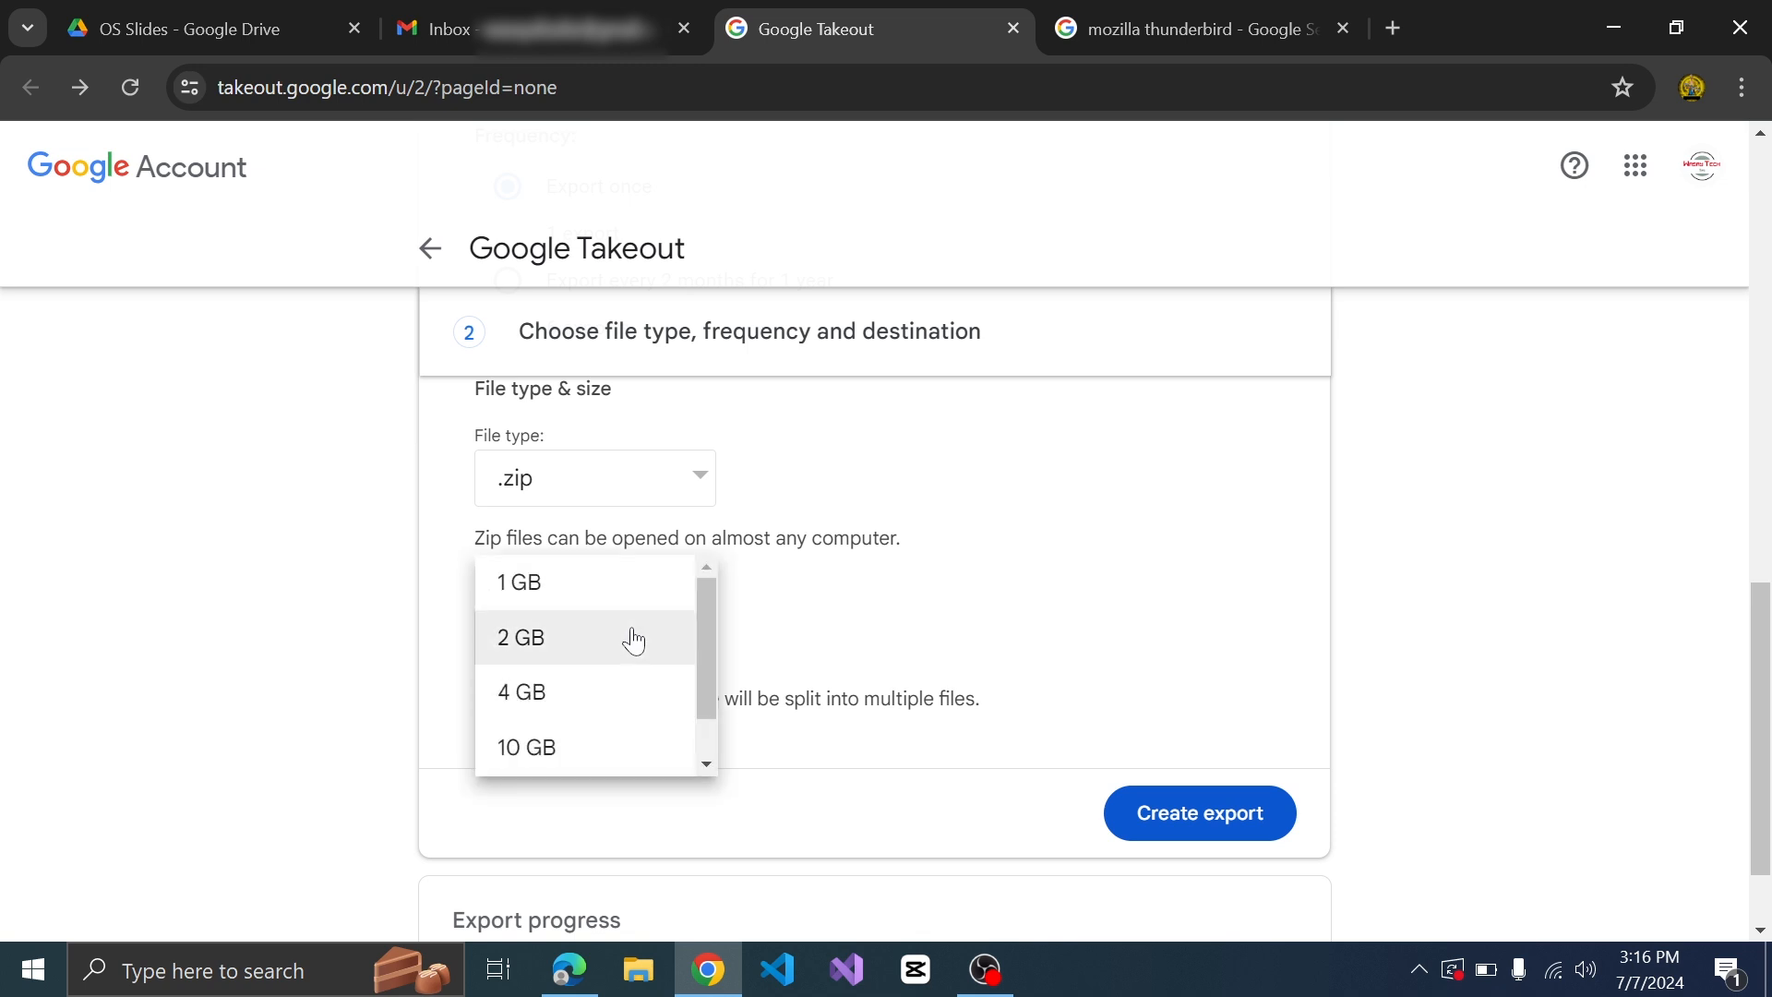
left_click(552, 640)
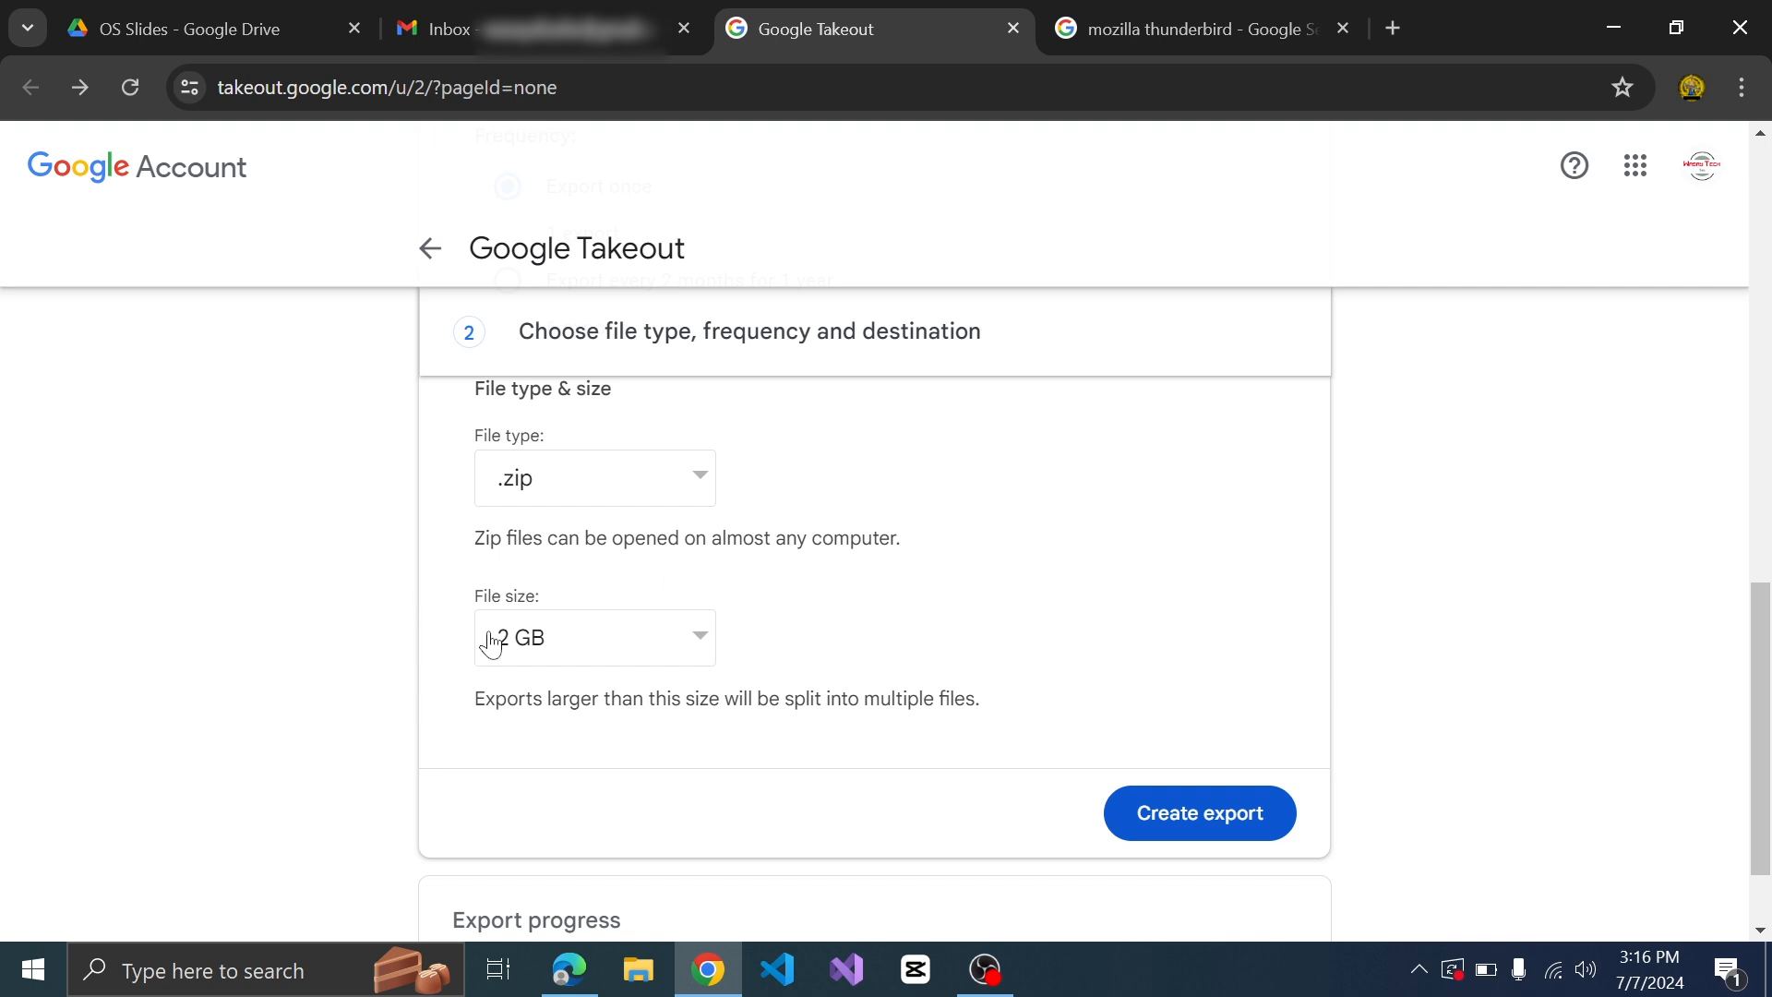
left_click(605, 644)
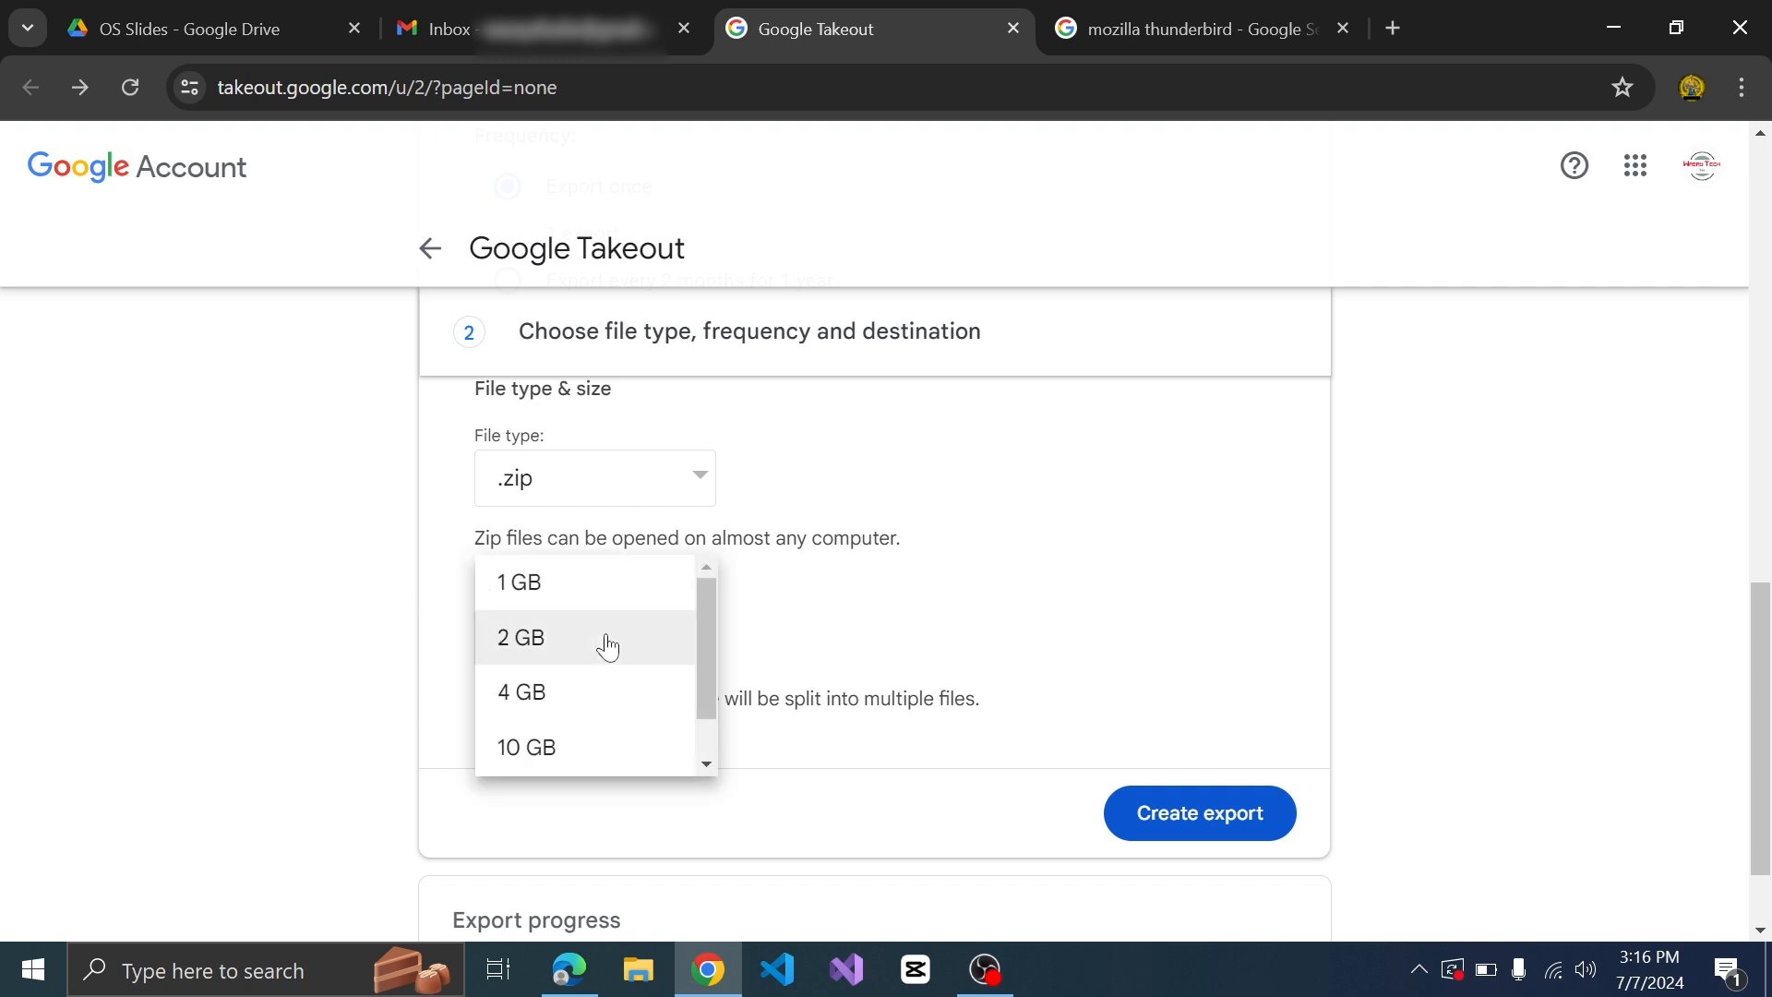
left_click(862, 672)
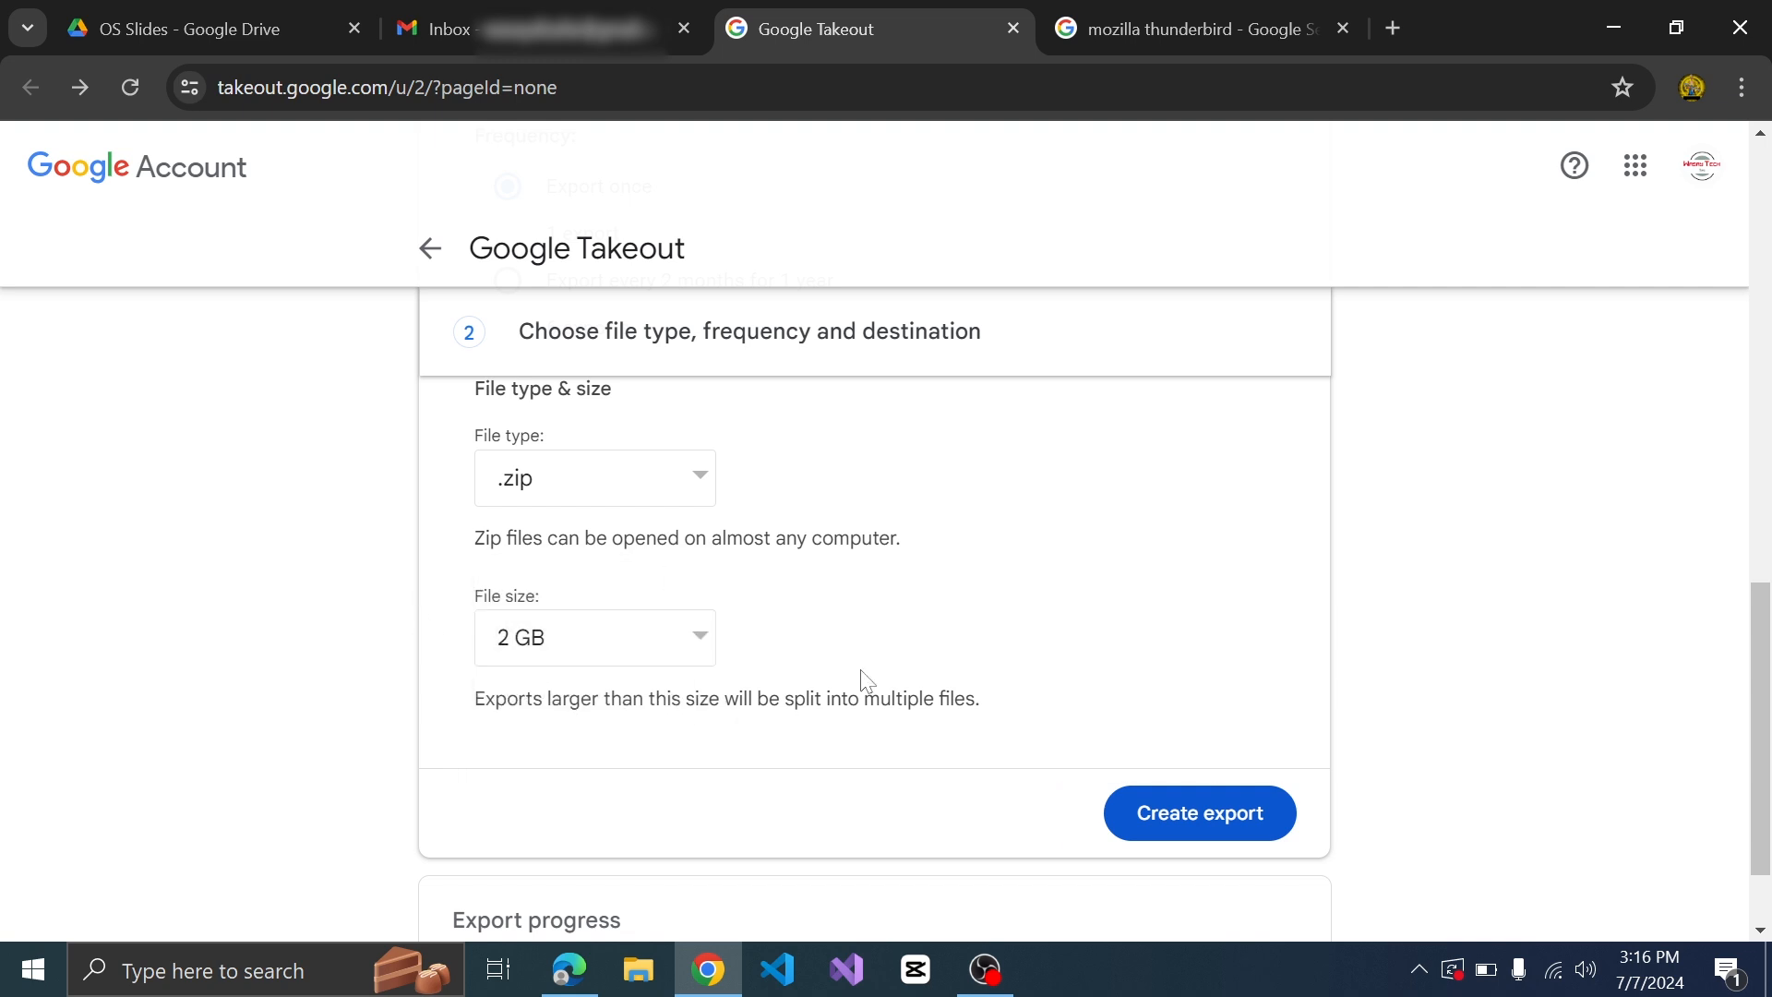
left_click(1232, 817)
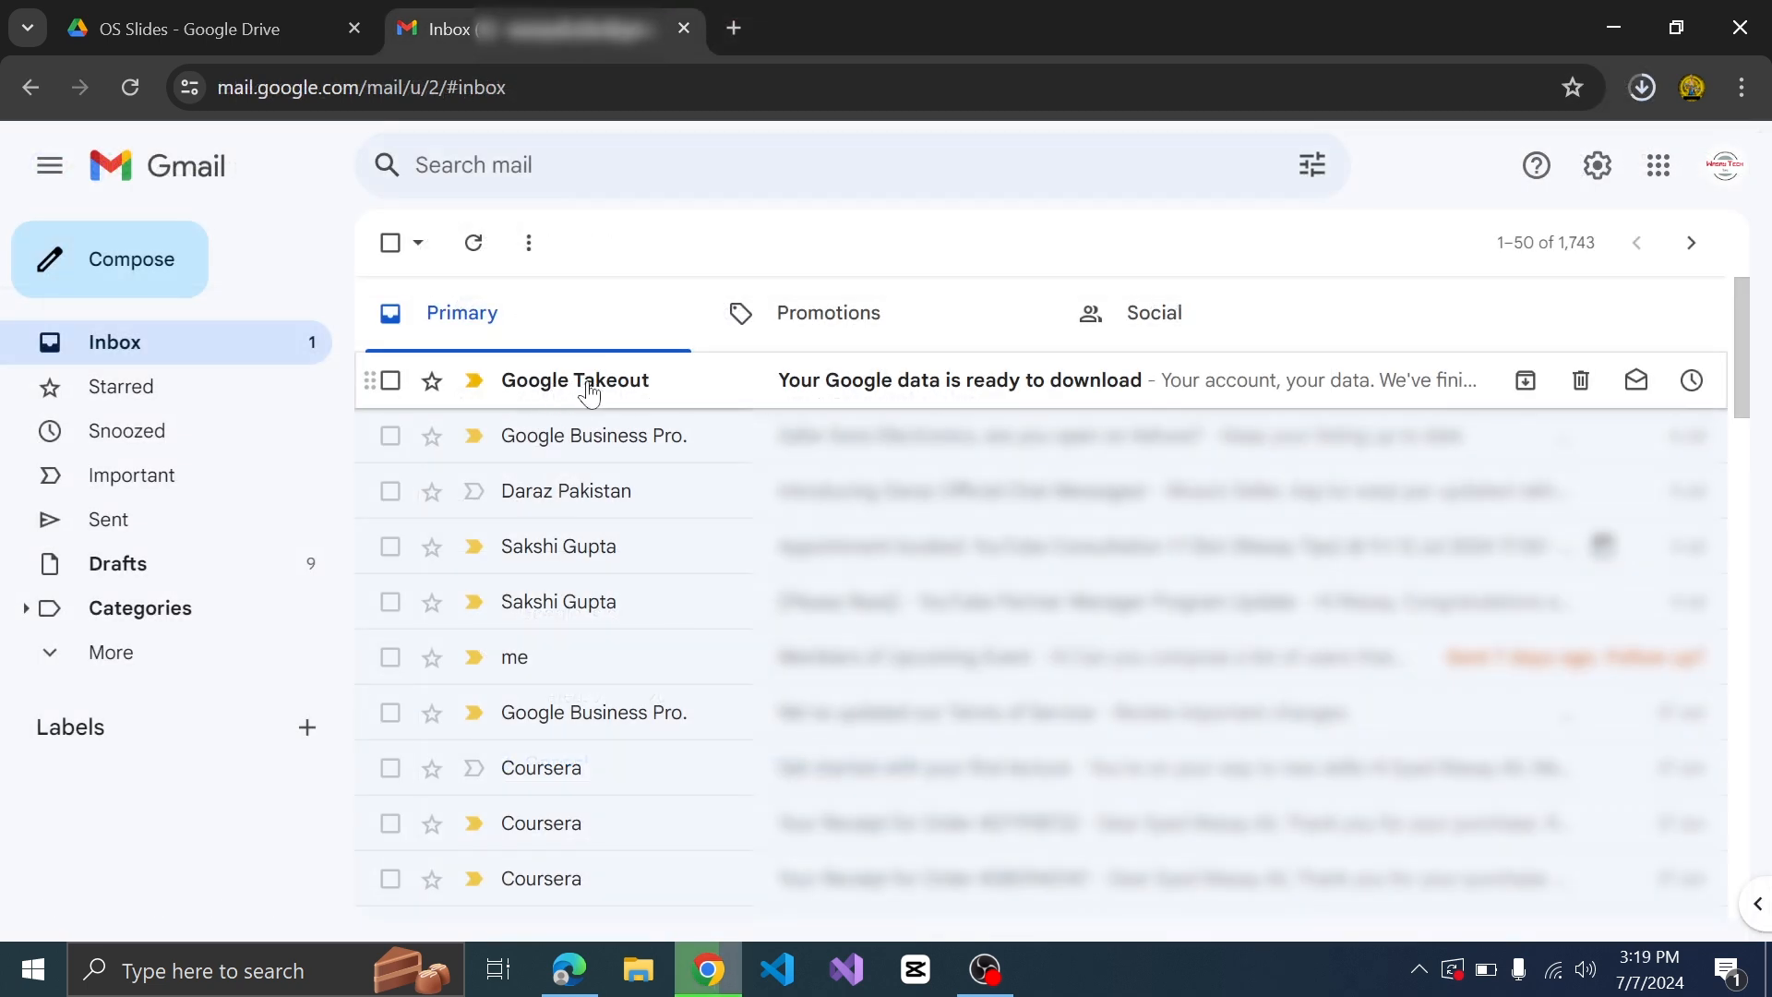
Step: Open the Google Takeout message "Your Google data is ready to download" in the Gmail inbox
mouse_move(589, 392)
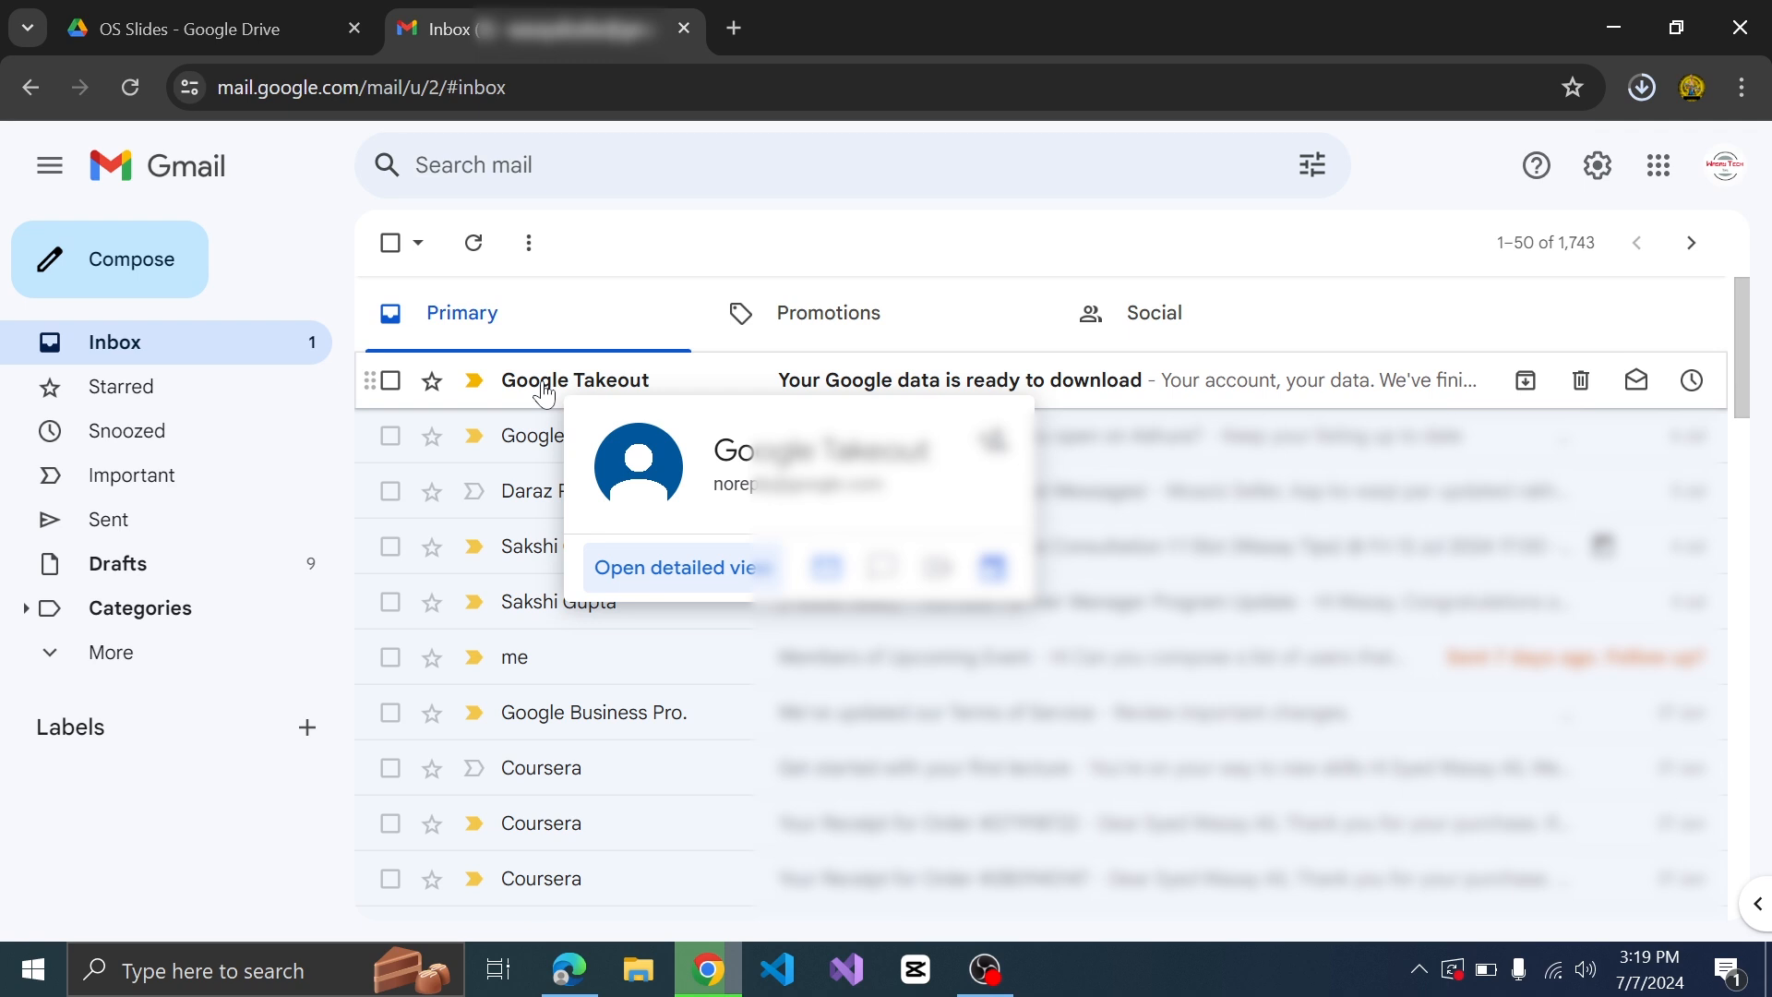
left_click(543, 389)
scroll(532, 757, "down", 1)
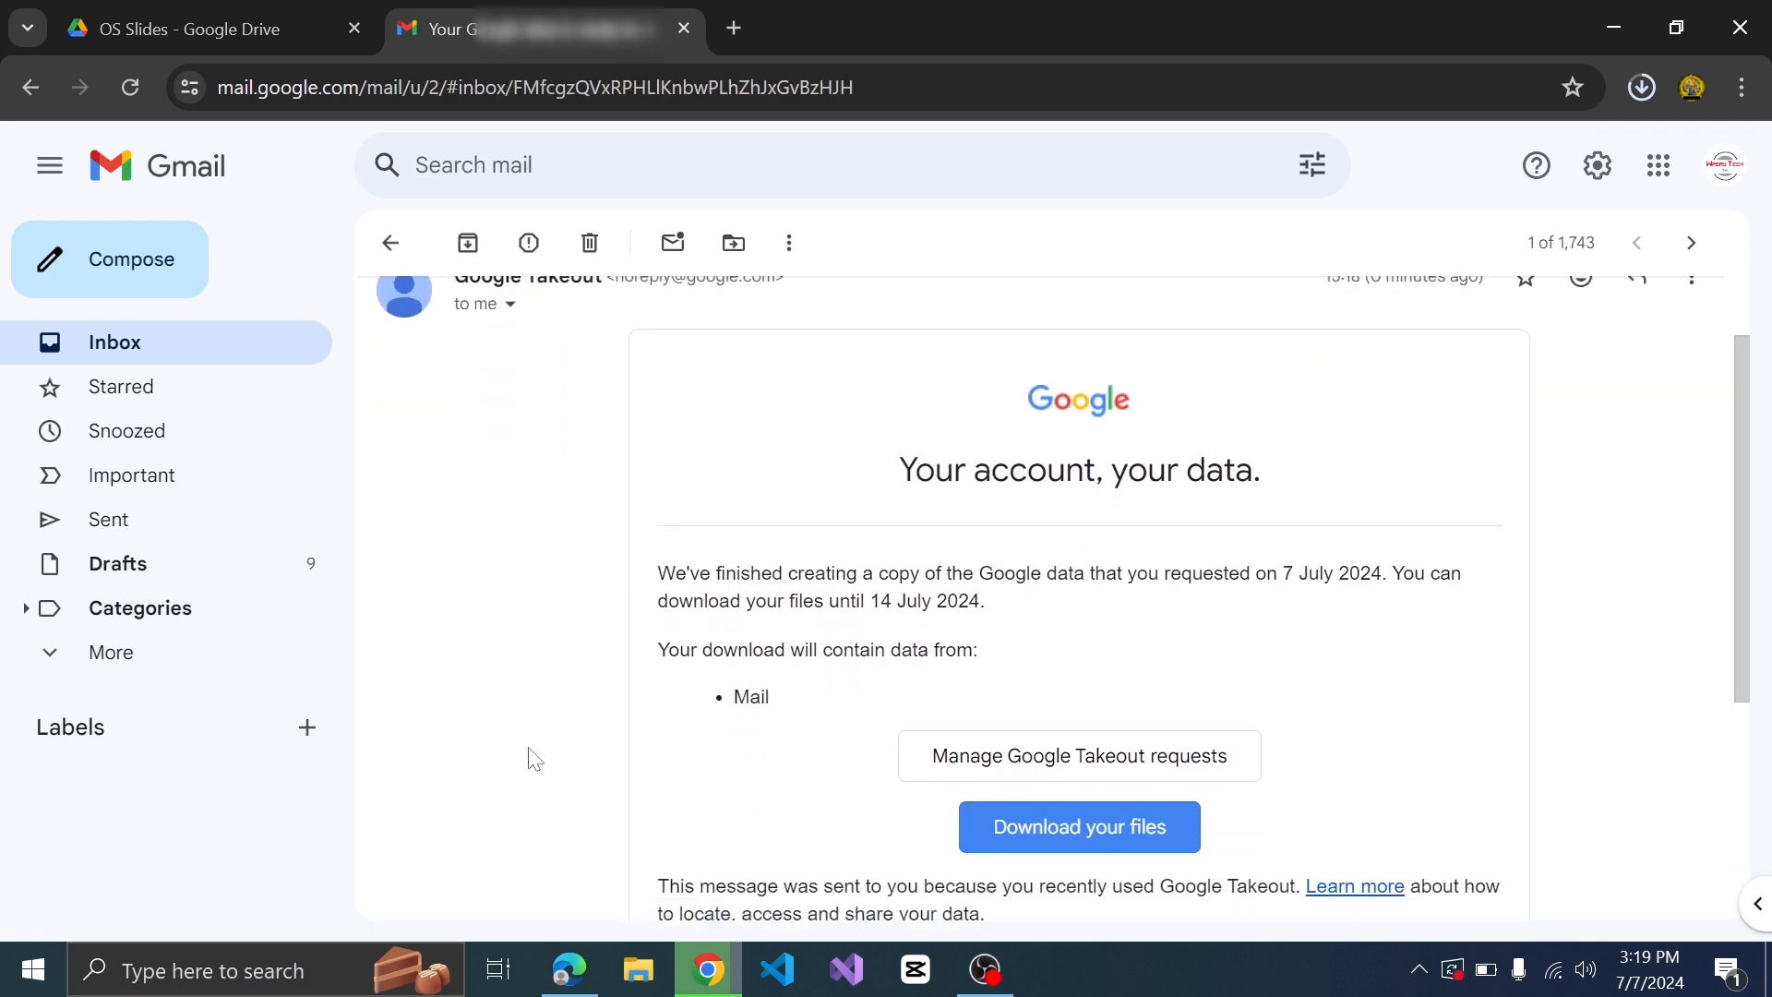
Step: Start downloading the exported files from the Google Takeout message and enter the account password to verify identity
scroll(534, 759, "down", 1)
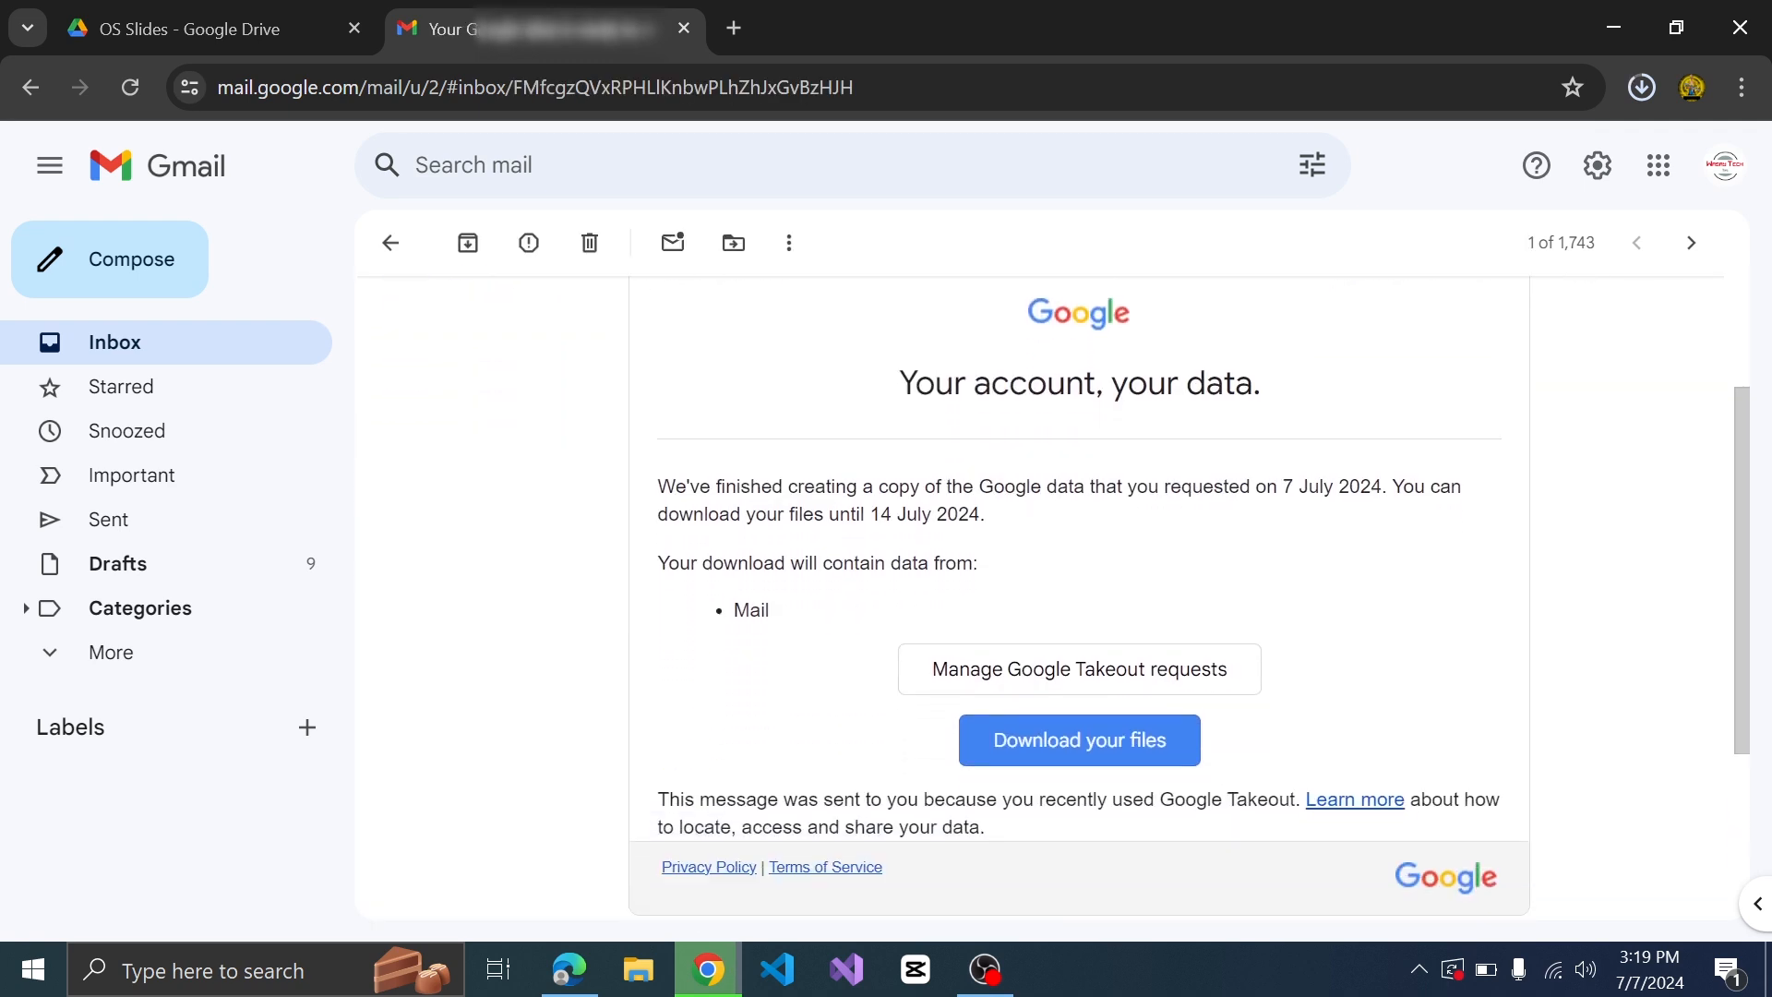
scroll(1293, 558, "down", 1)
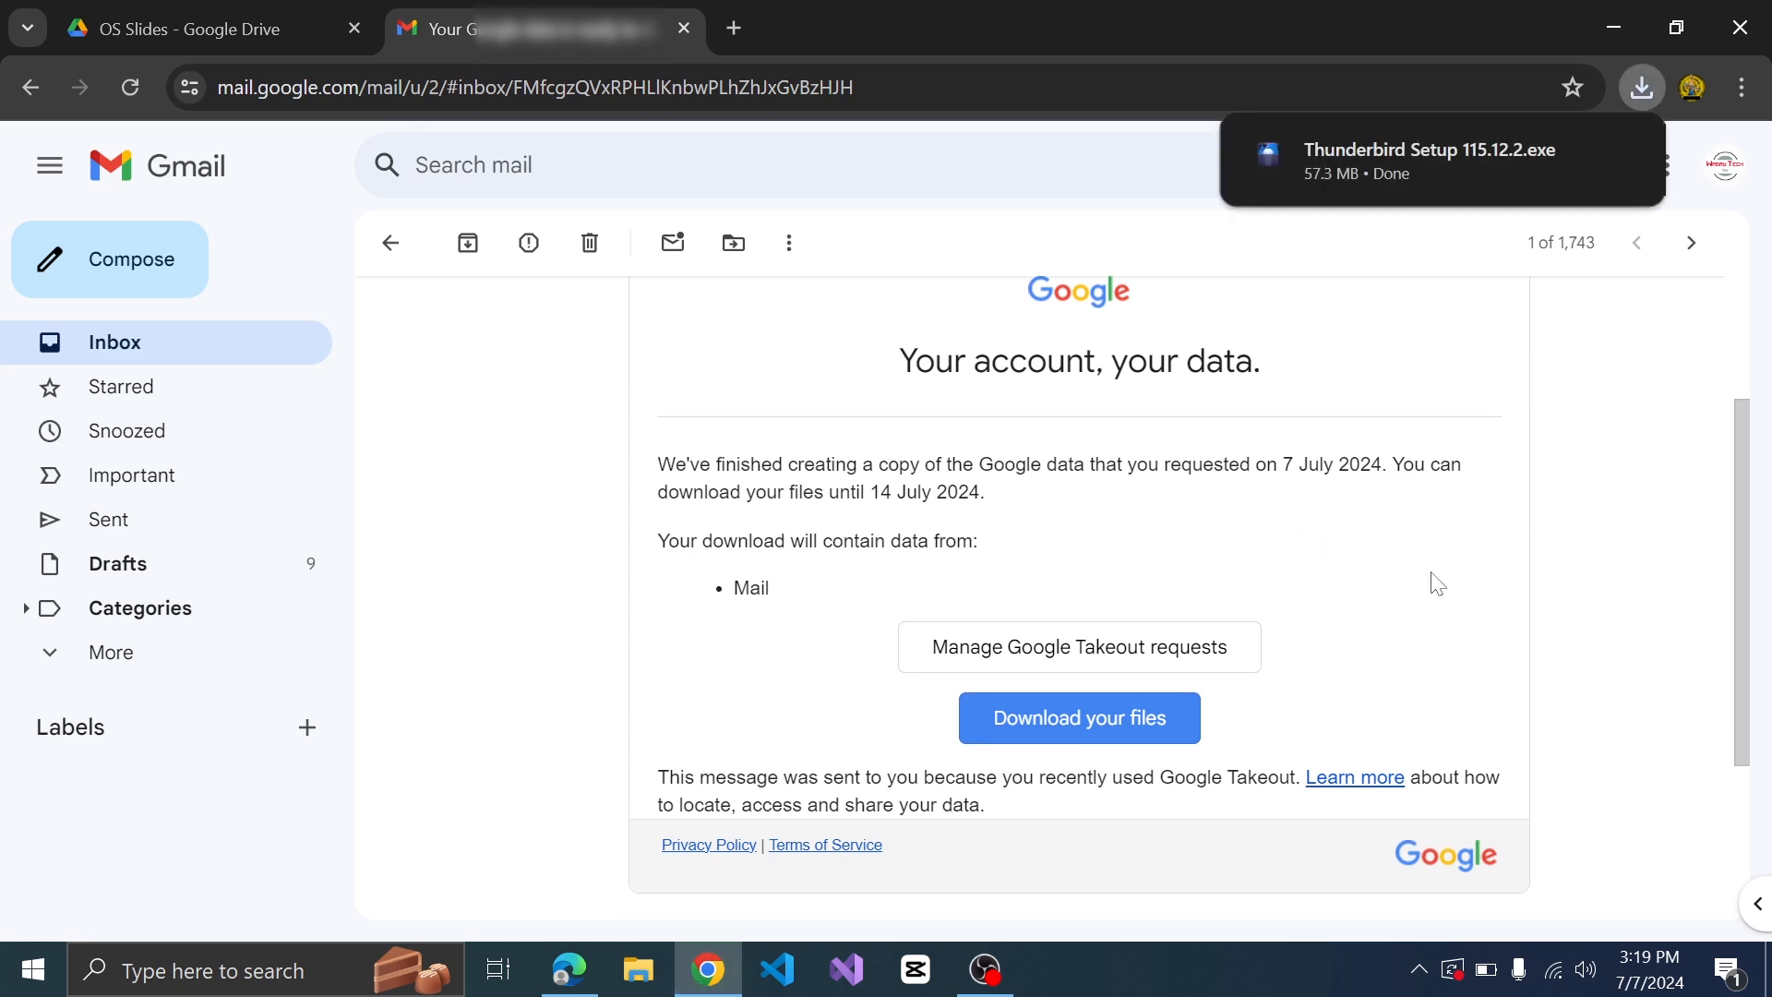
scroll(1435, 584, "down", 1)
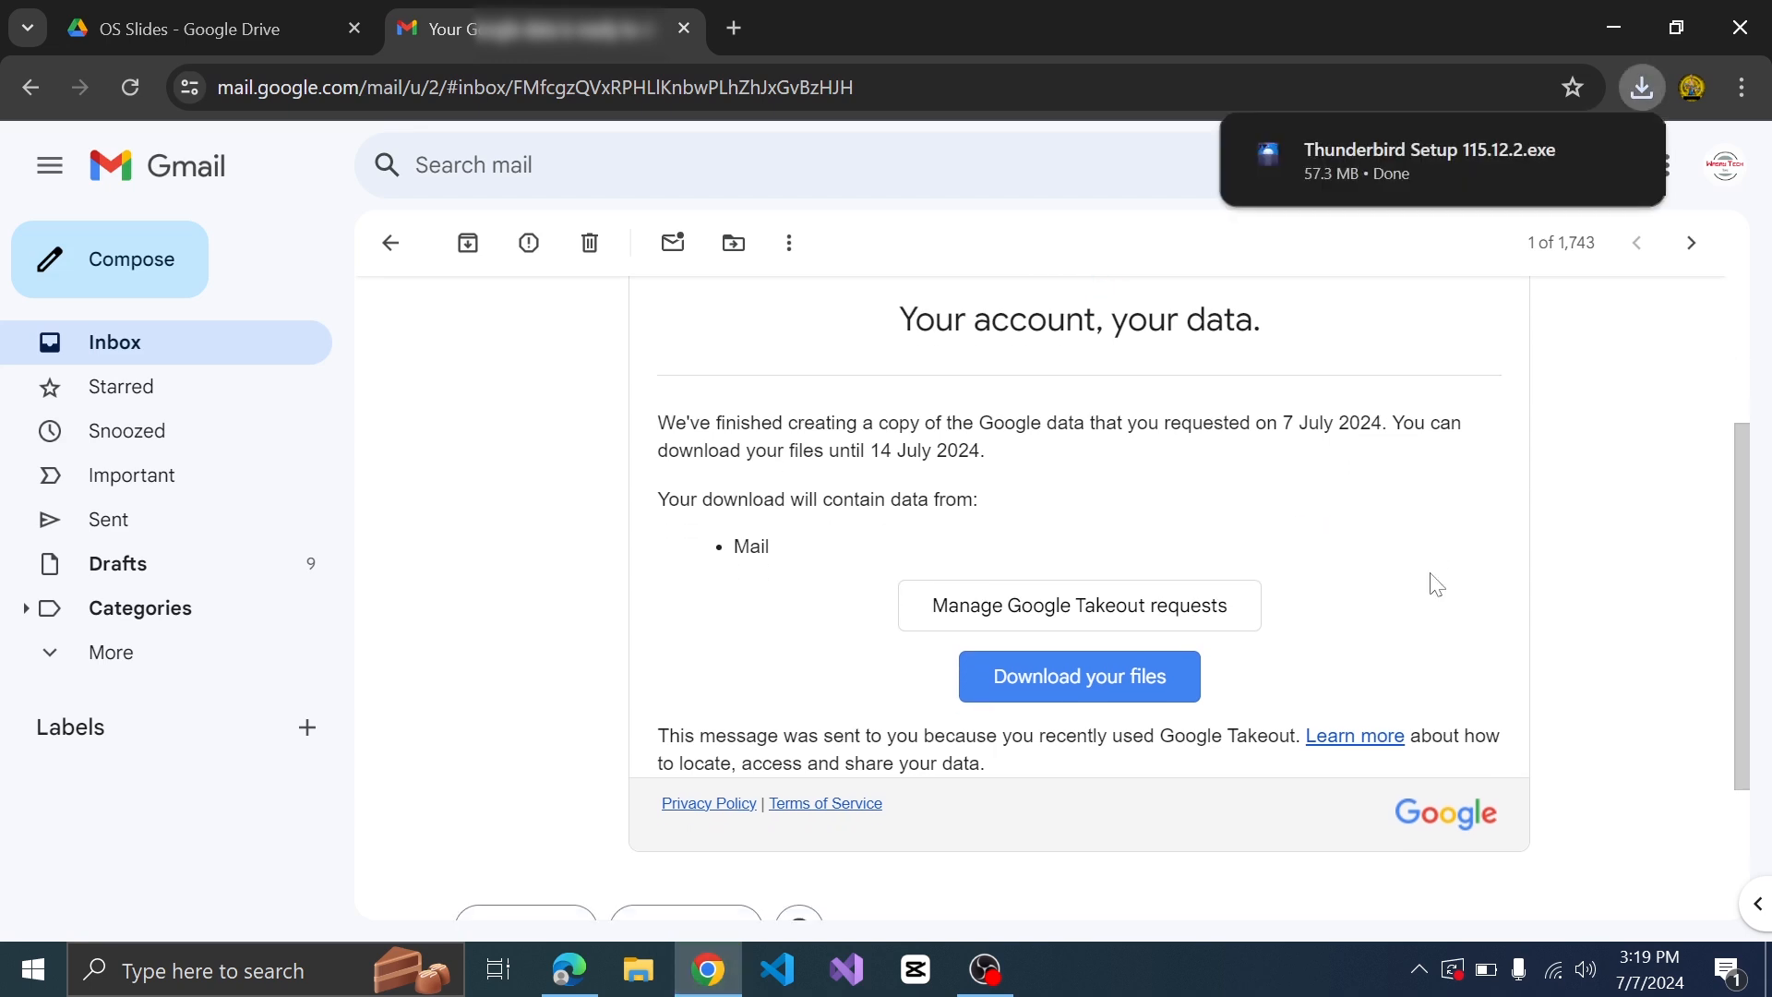
left_click(1107, 688)
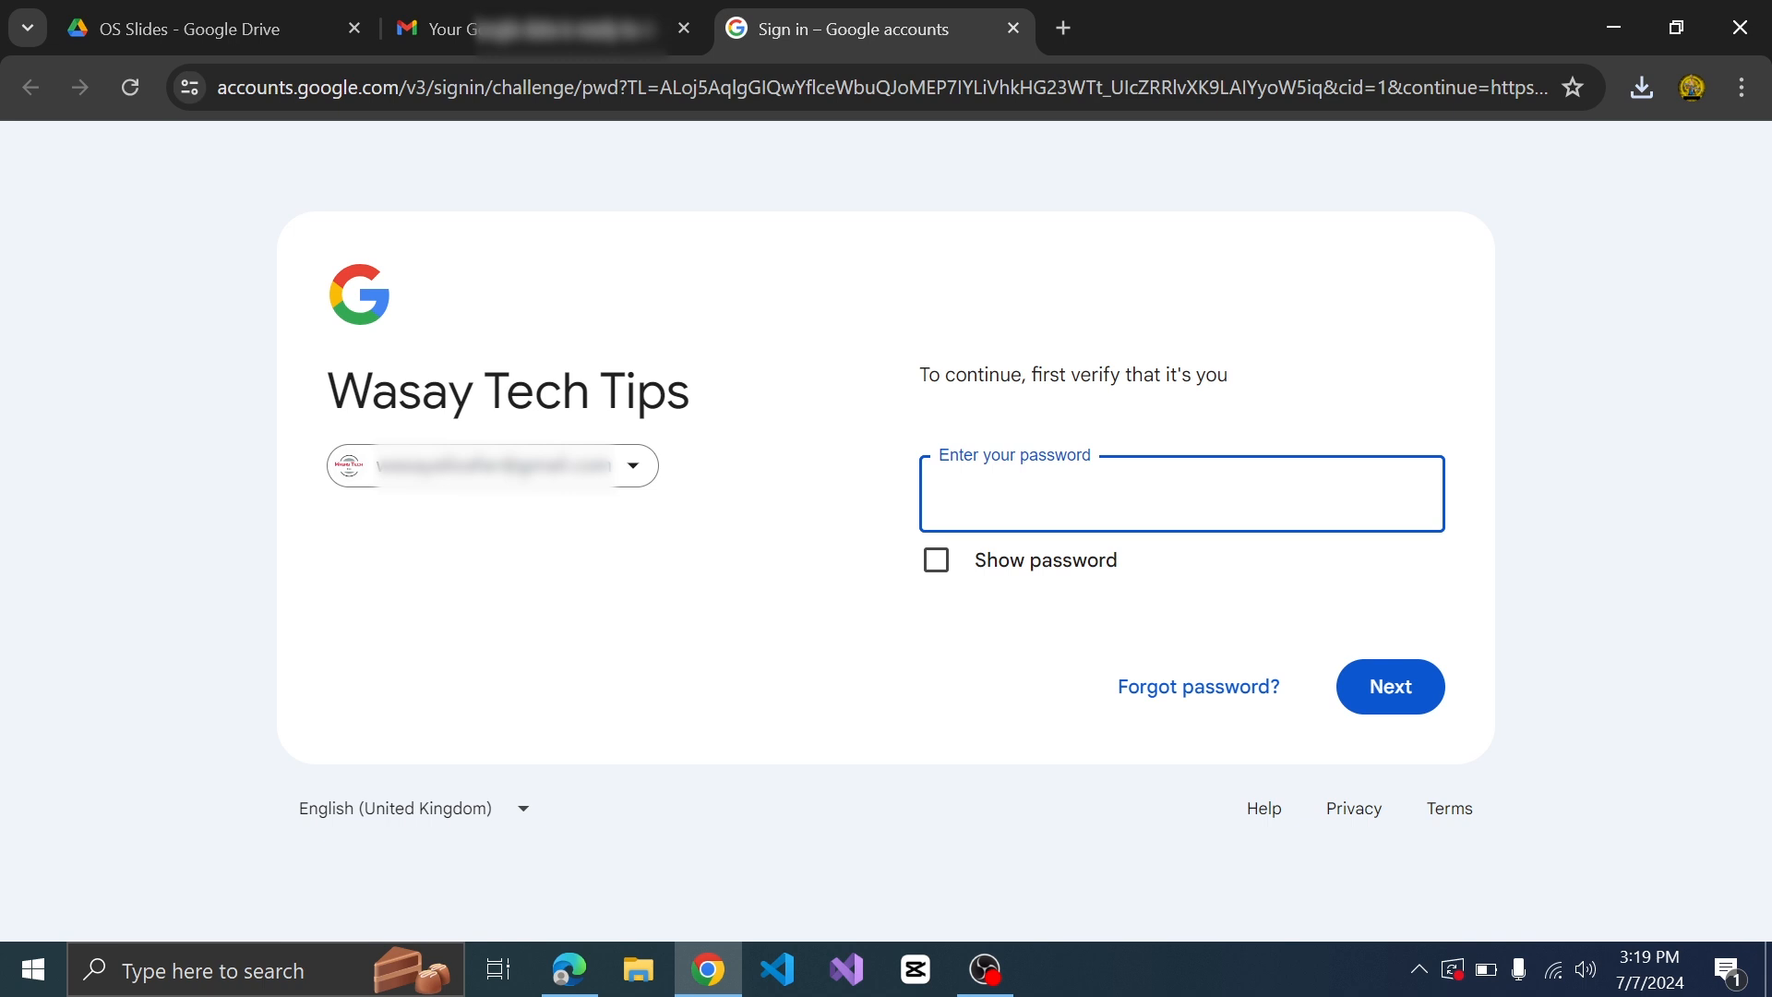
key("Caps_Lock")
type("••")
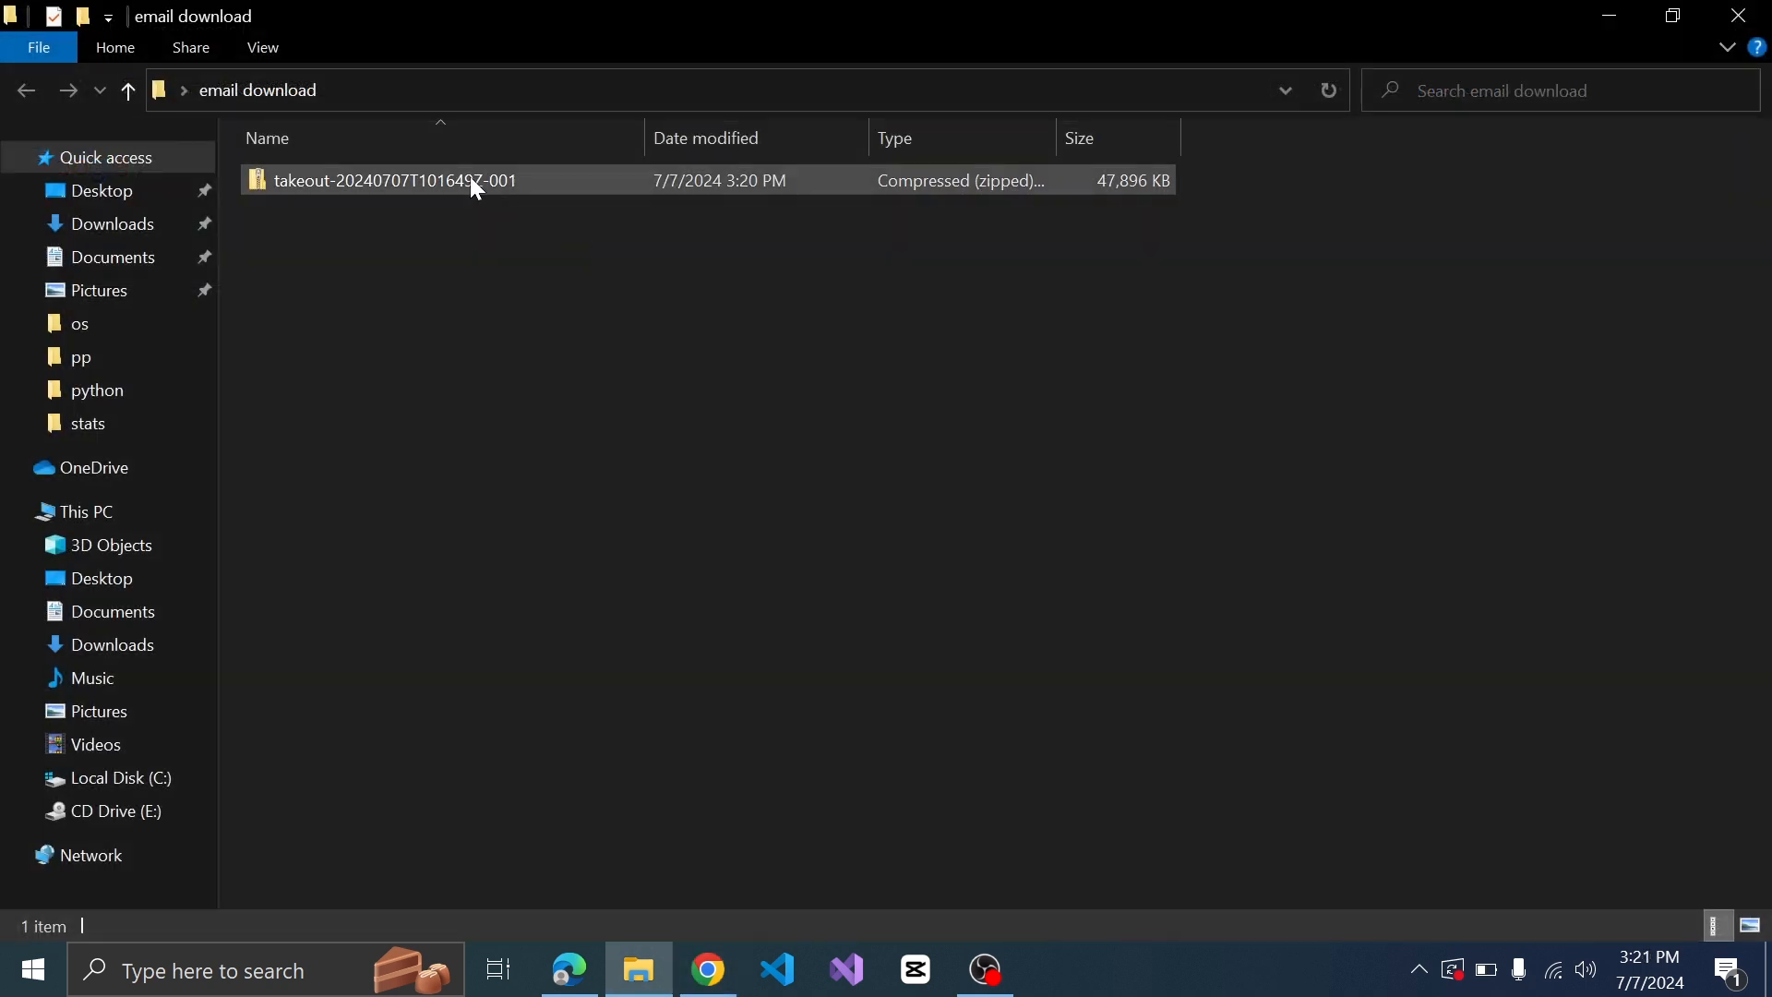
Step: Copy the Takeout folder out of the takeout-20240707T101649Z-001 archive into the email download folder
left_click(473, 182)
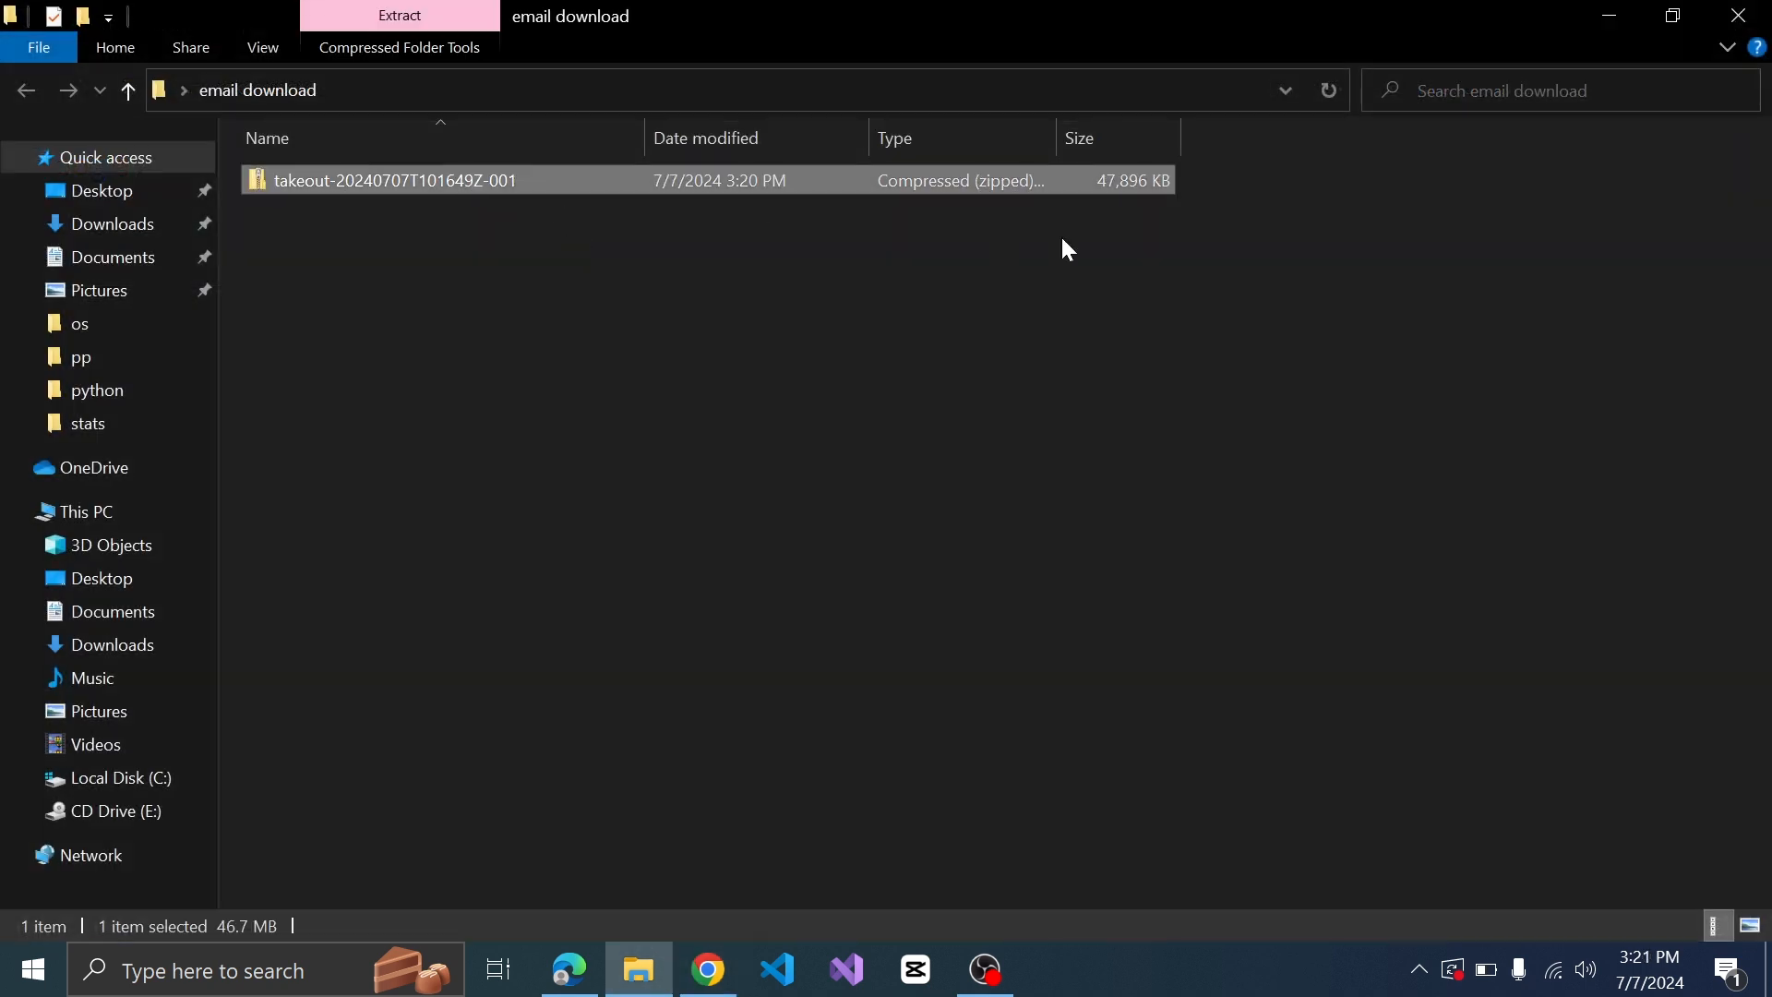
right_click(413, 183)
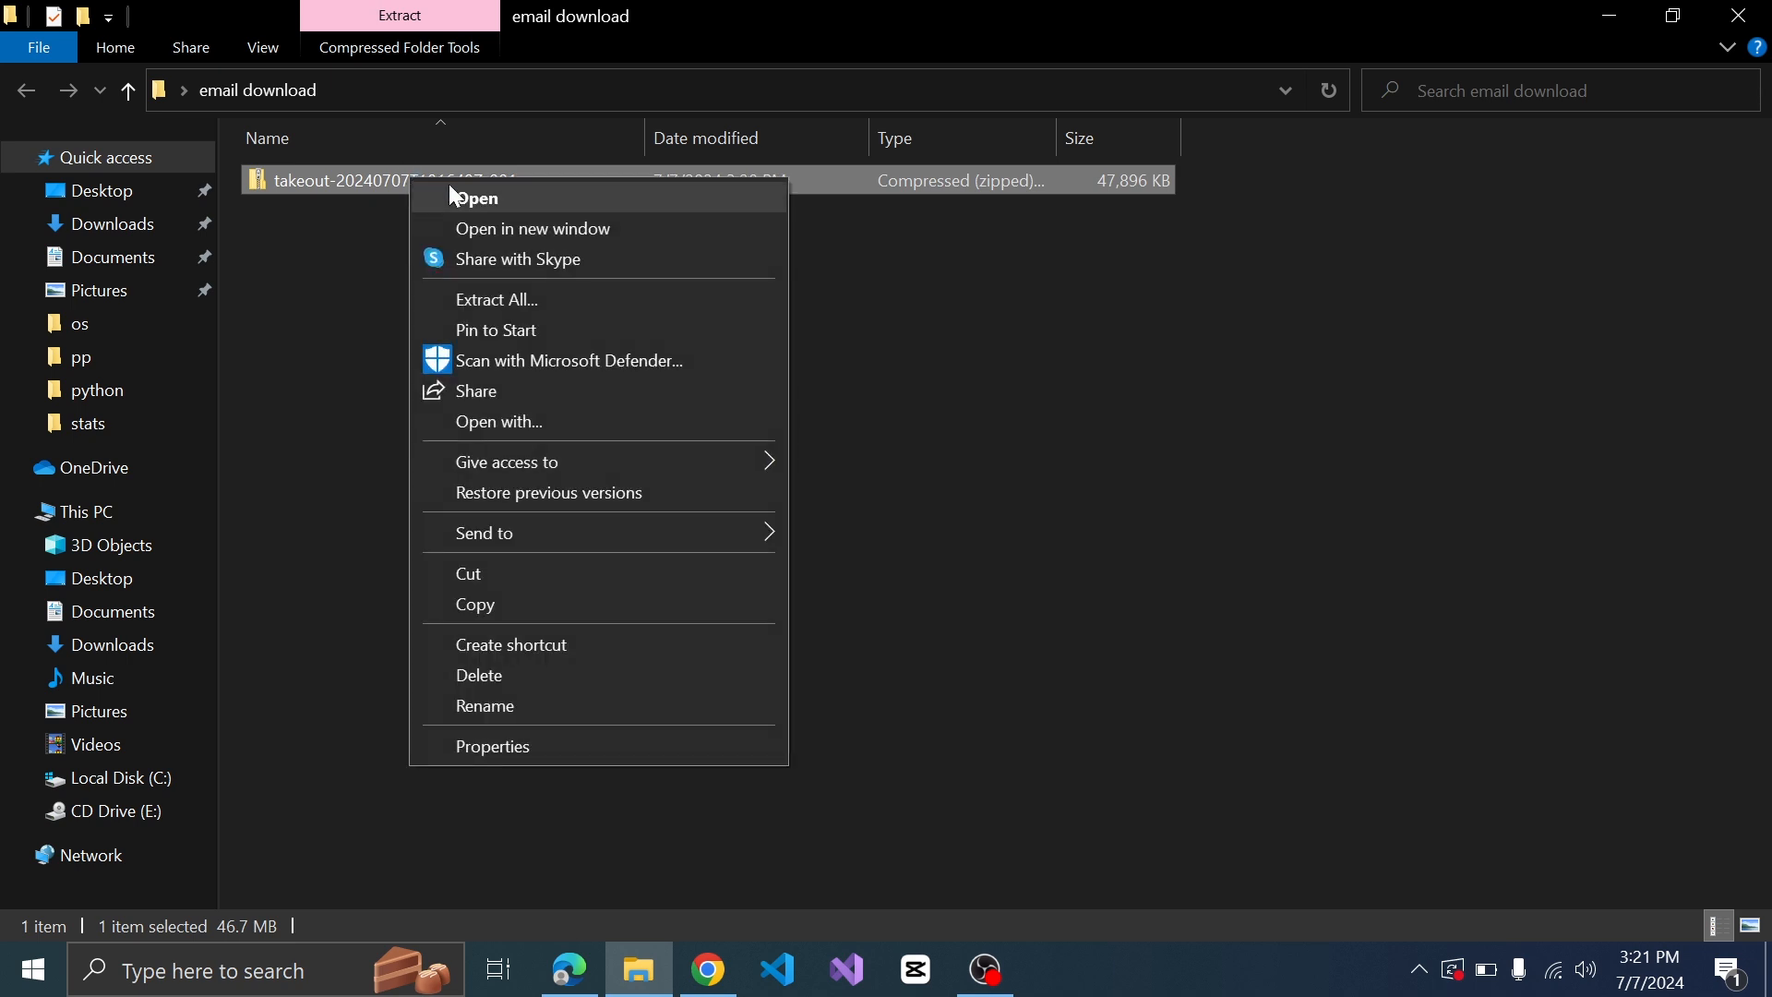
left_click(560, 198)
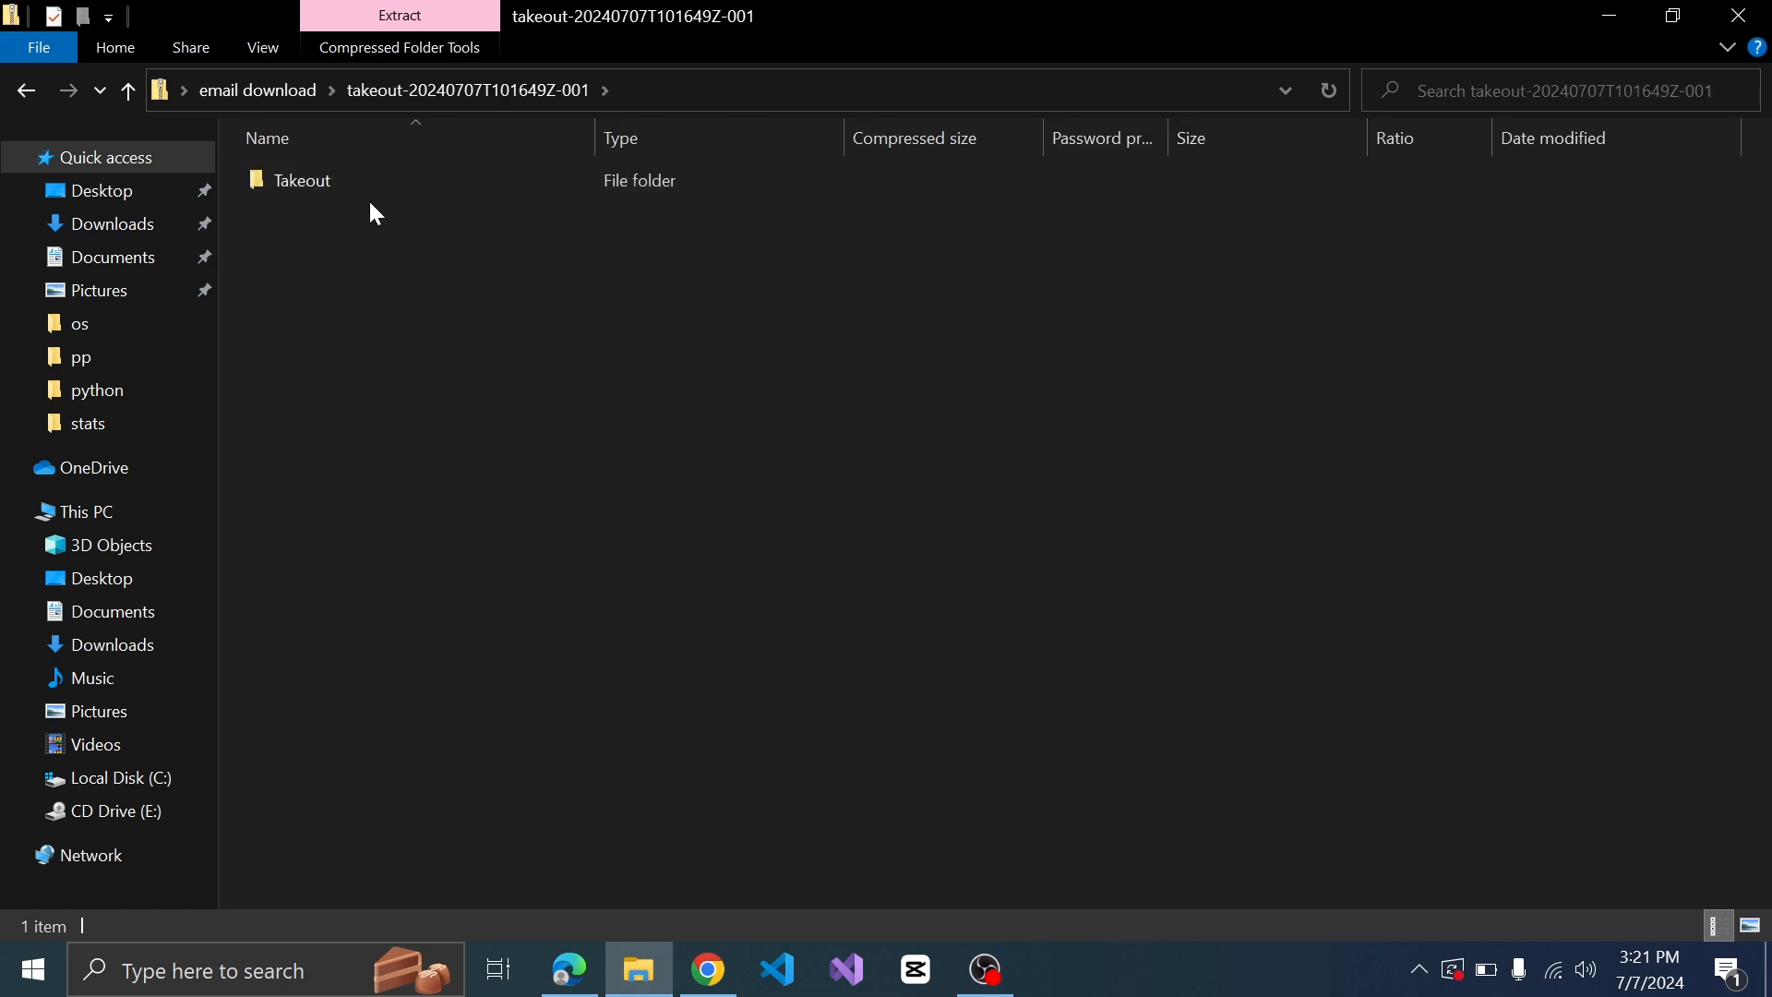
right_click(296, 180)
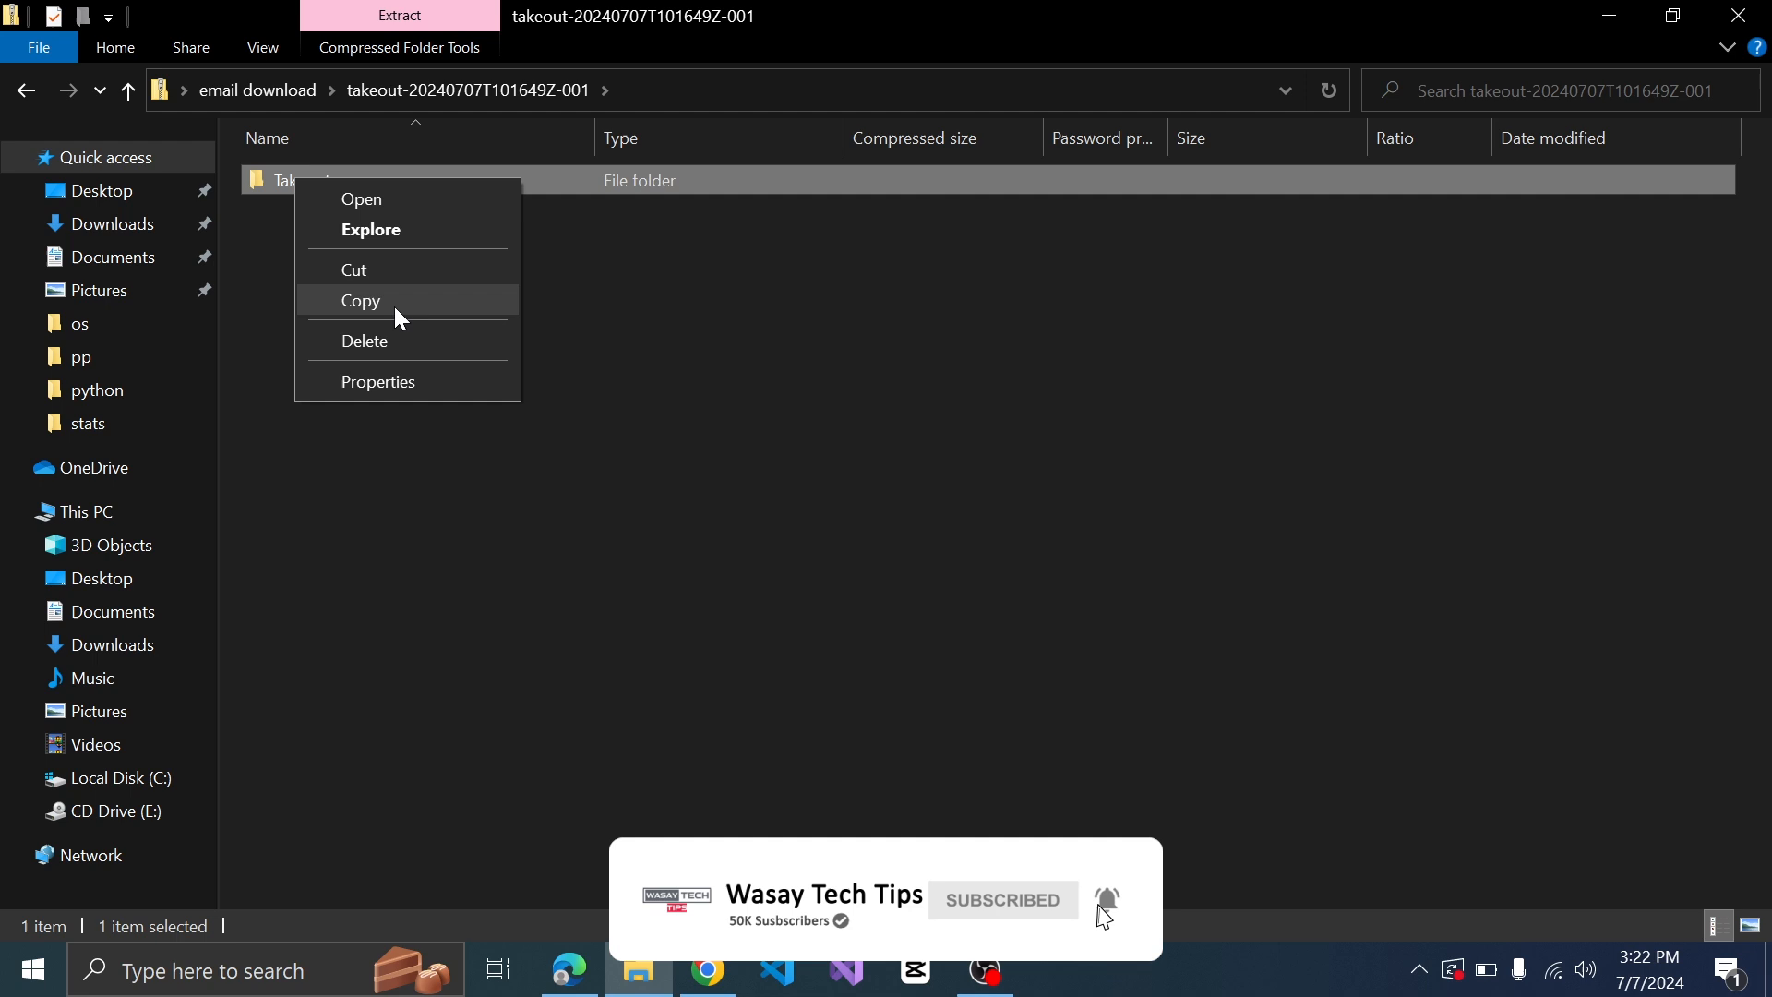
left_click(395, 306)
left_click(28, 92)
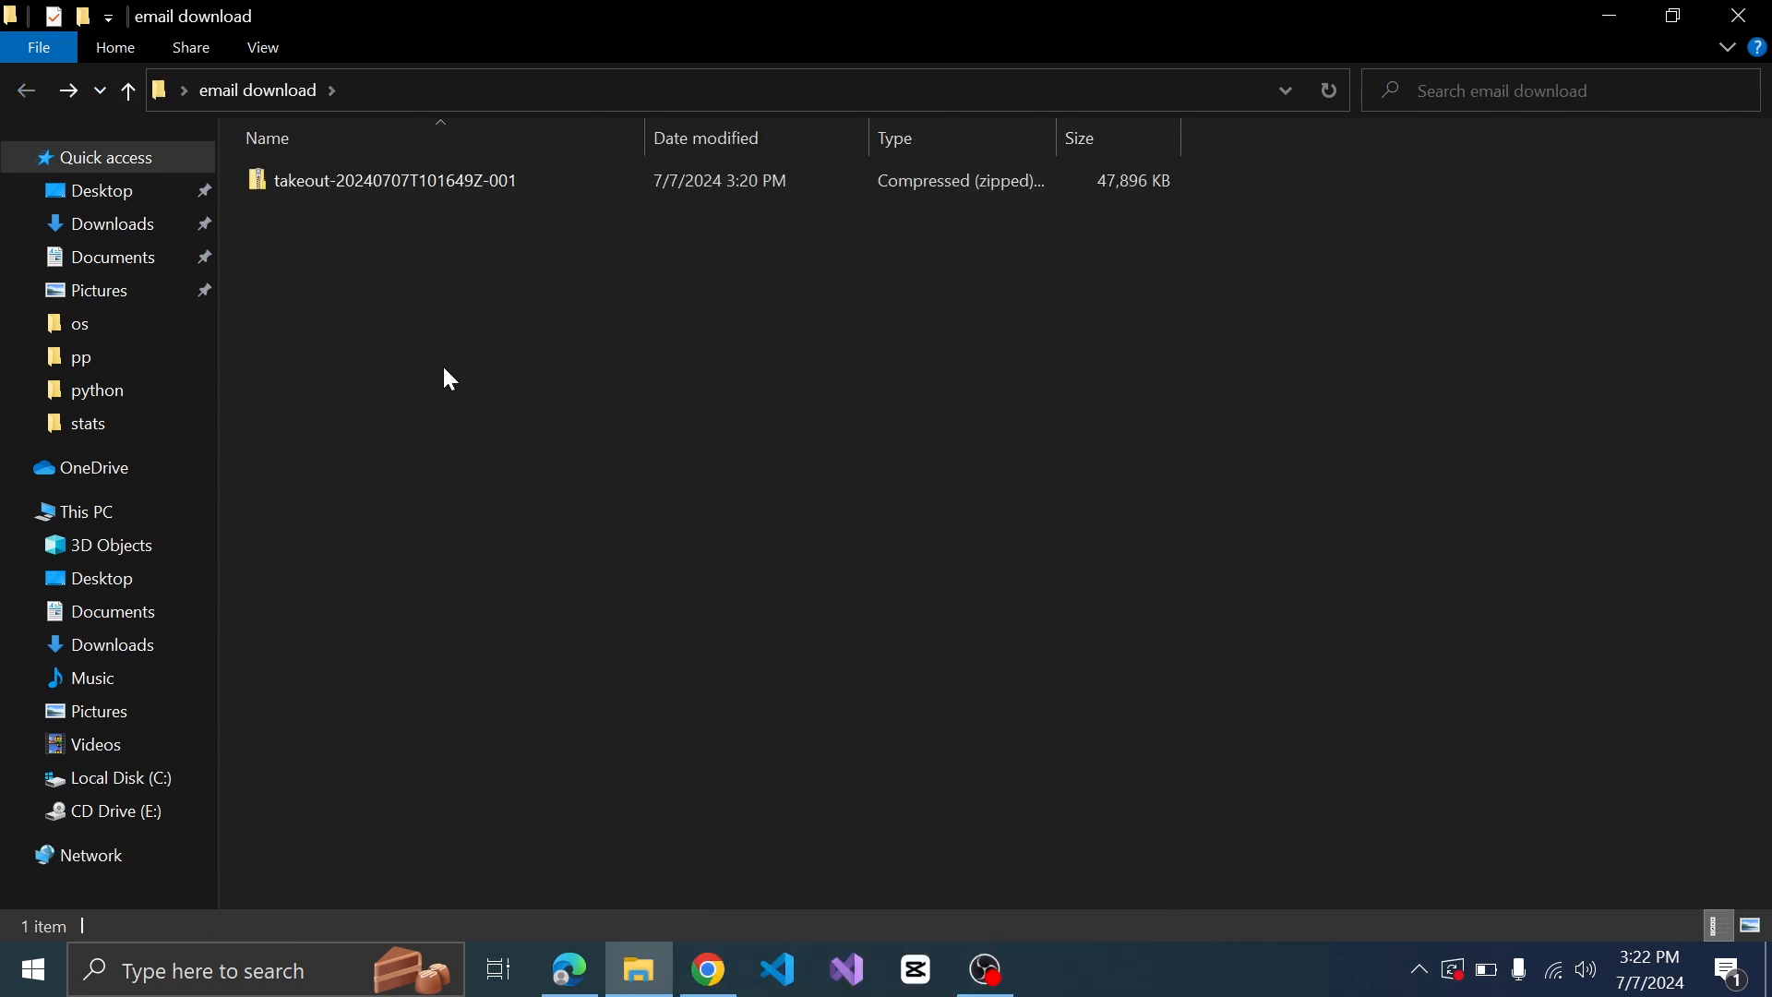
right_click(441, 364)
left_click(575, 559)
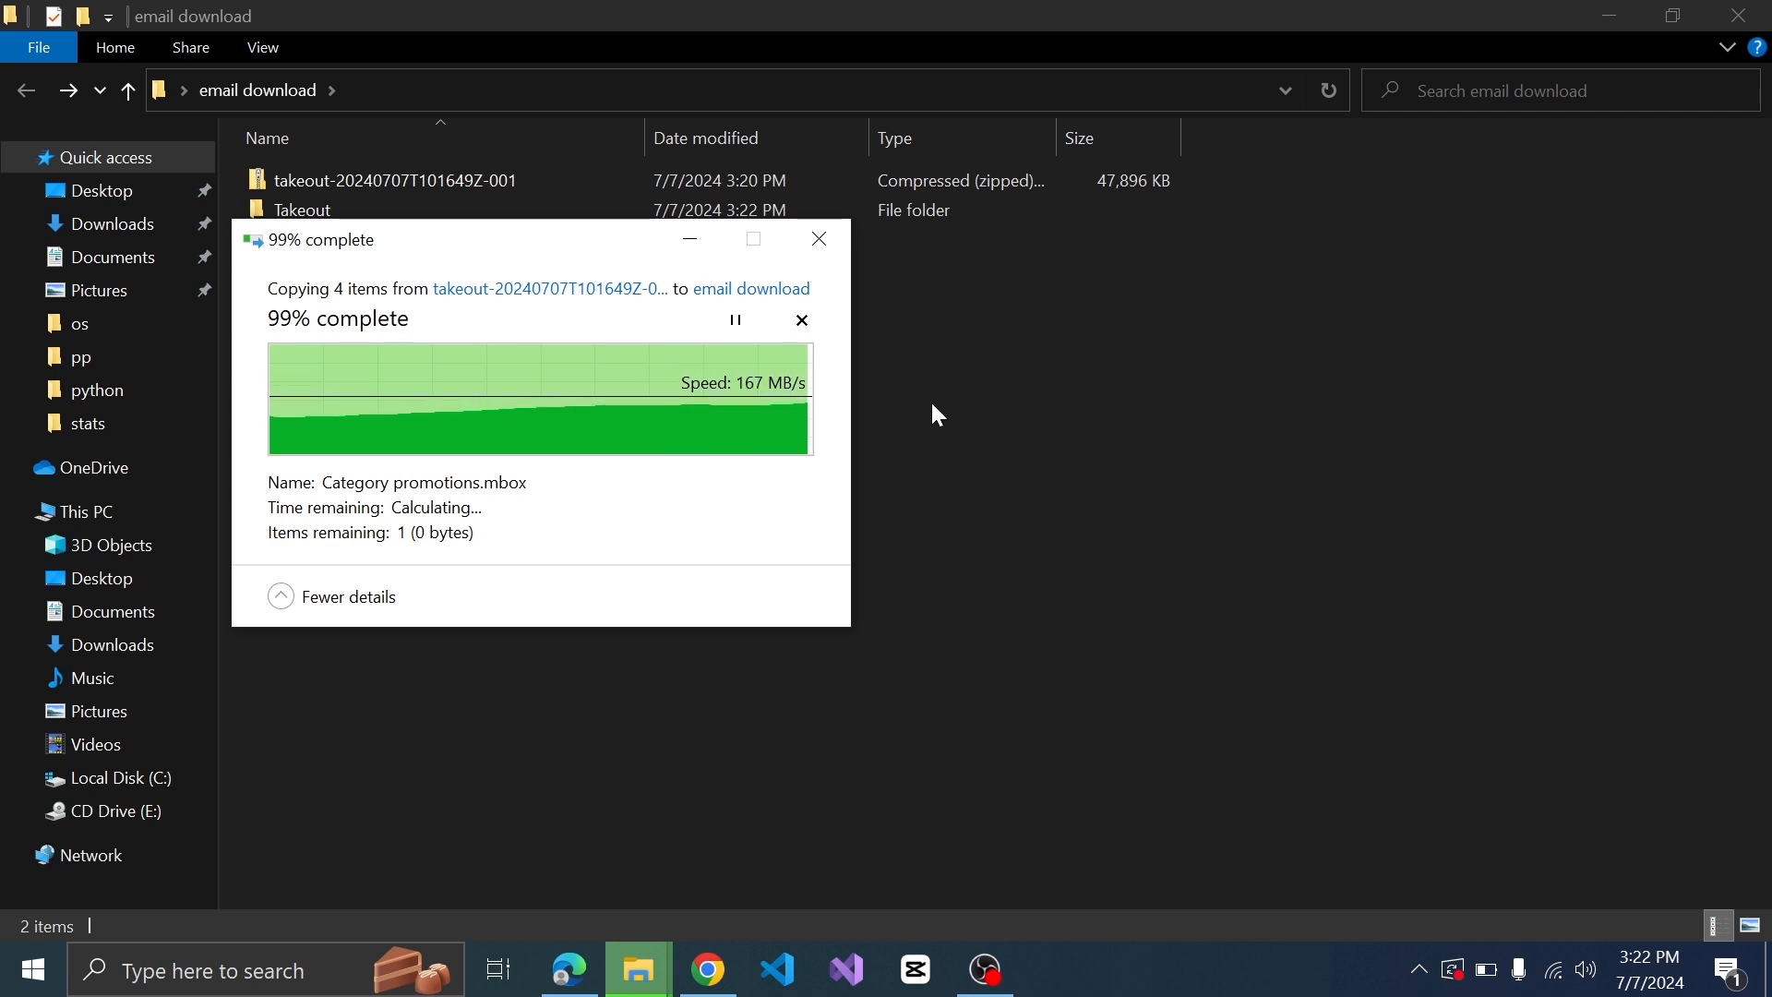
left_click(932, 406)
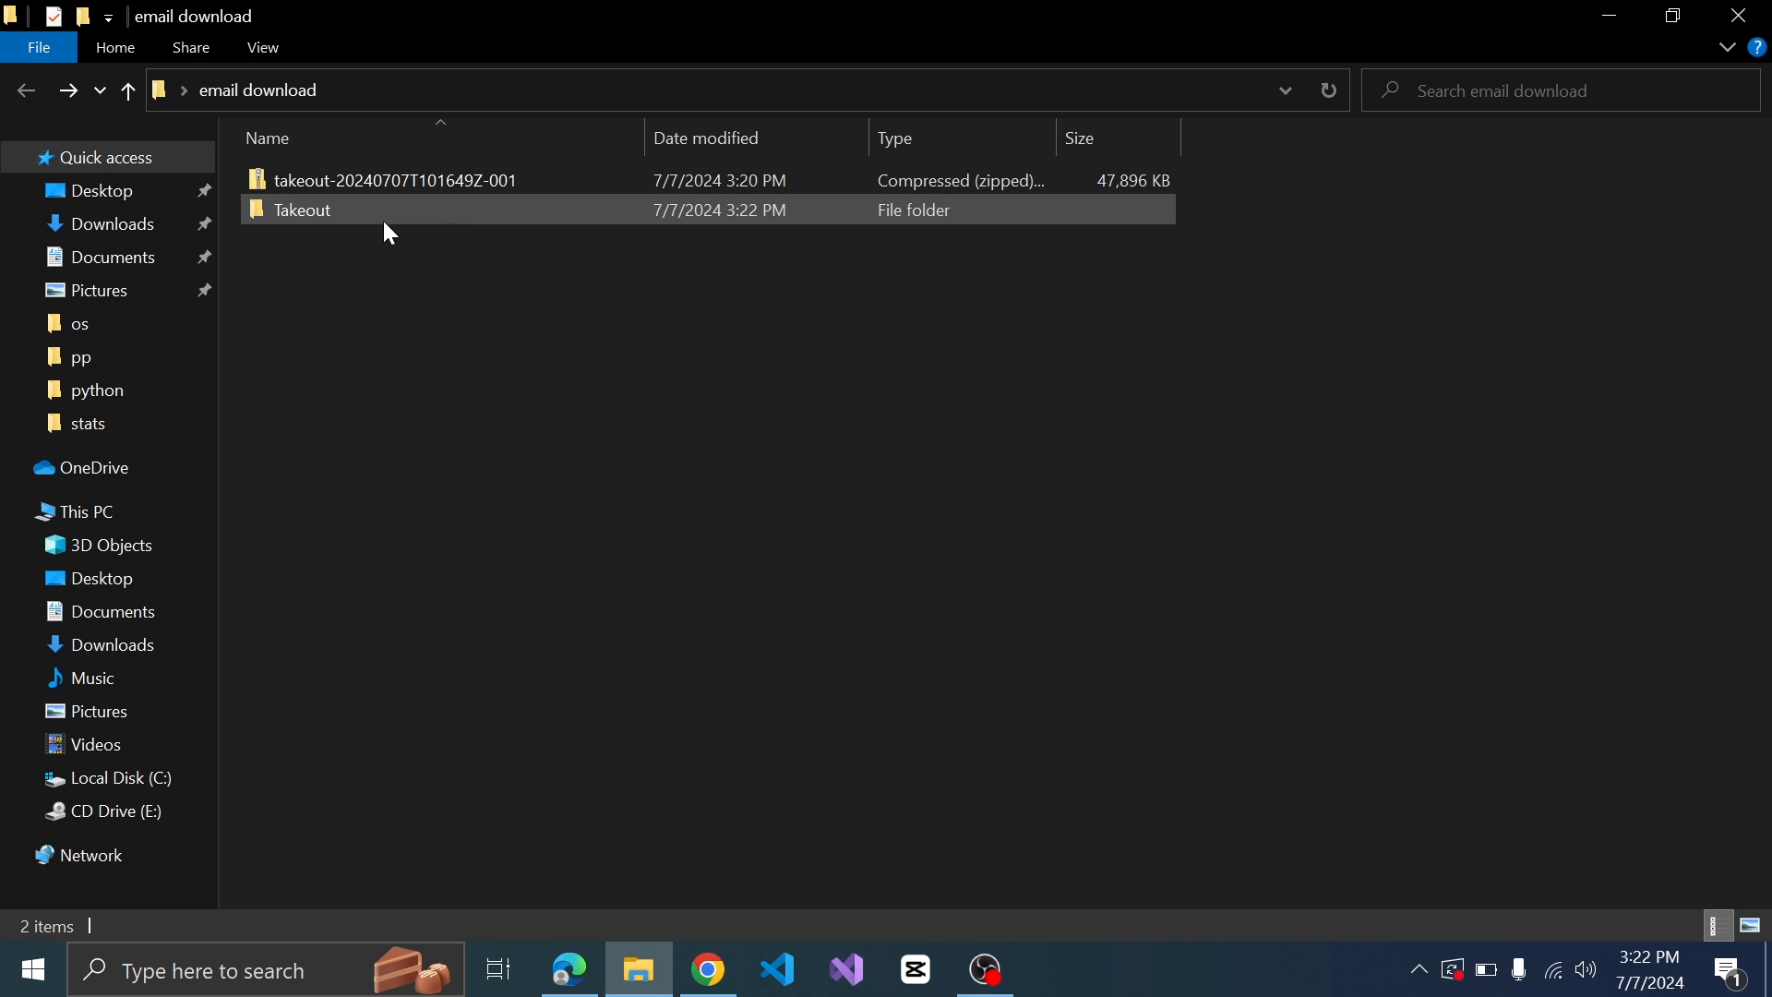
Step: Inspect the Mail folder inside the extracted Takeout folder, and return to the email download folder
double_click(321, 216)
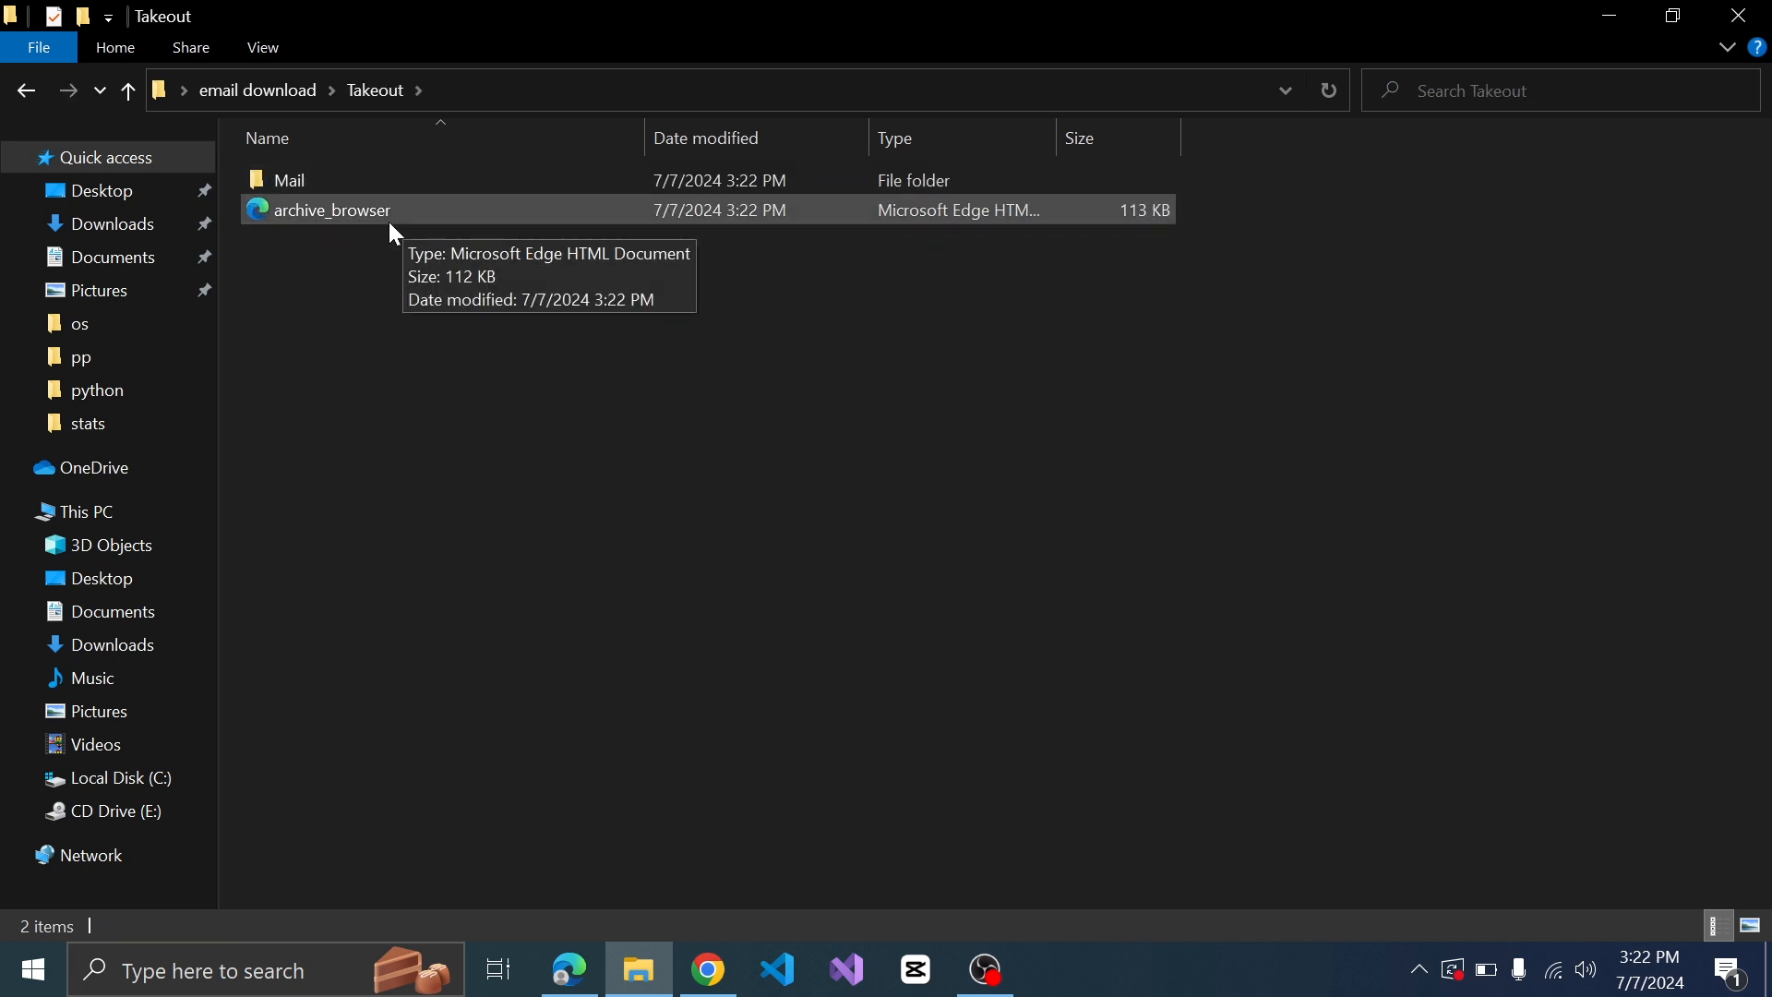
double_click(372, 181)
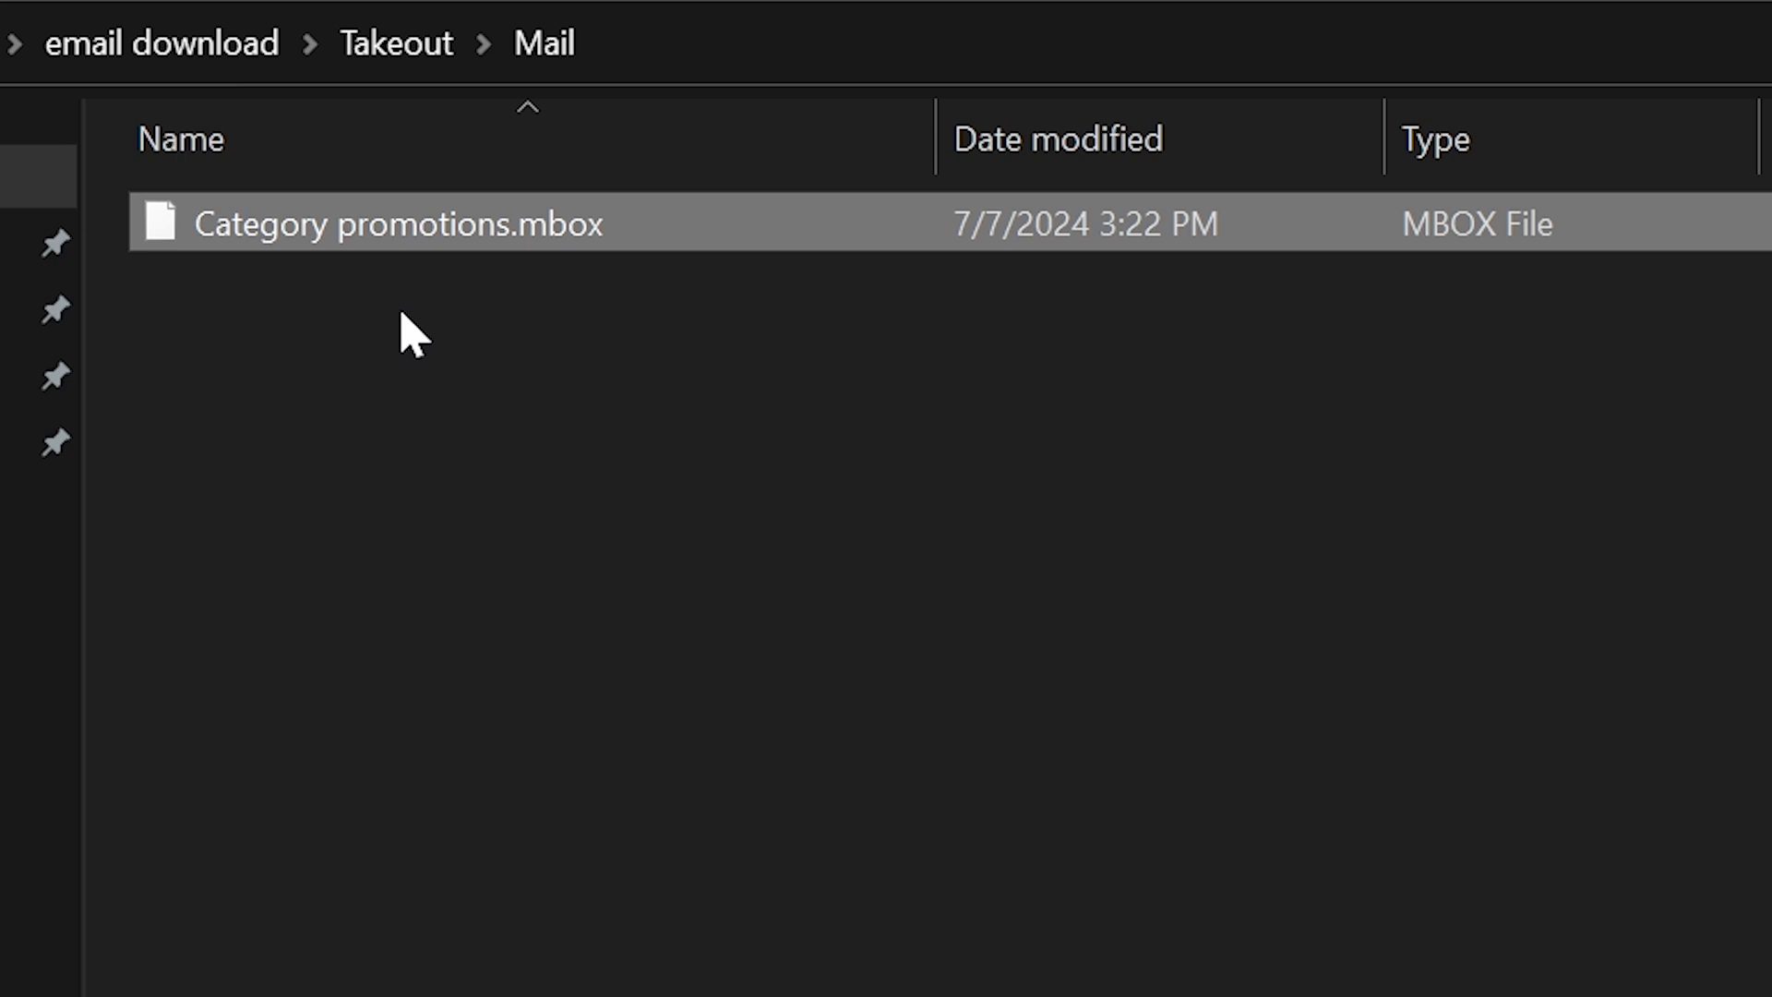
left_click(23, 92)
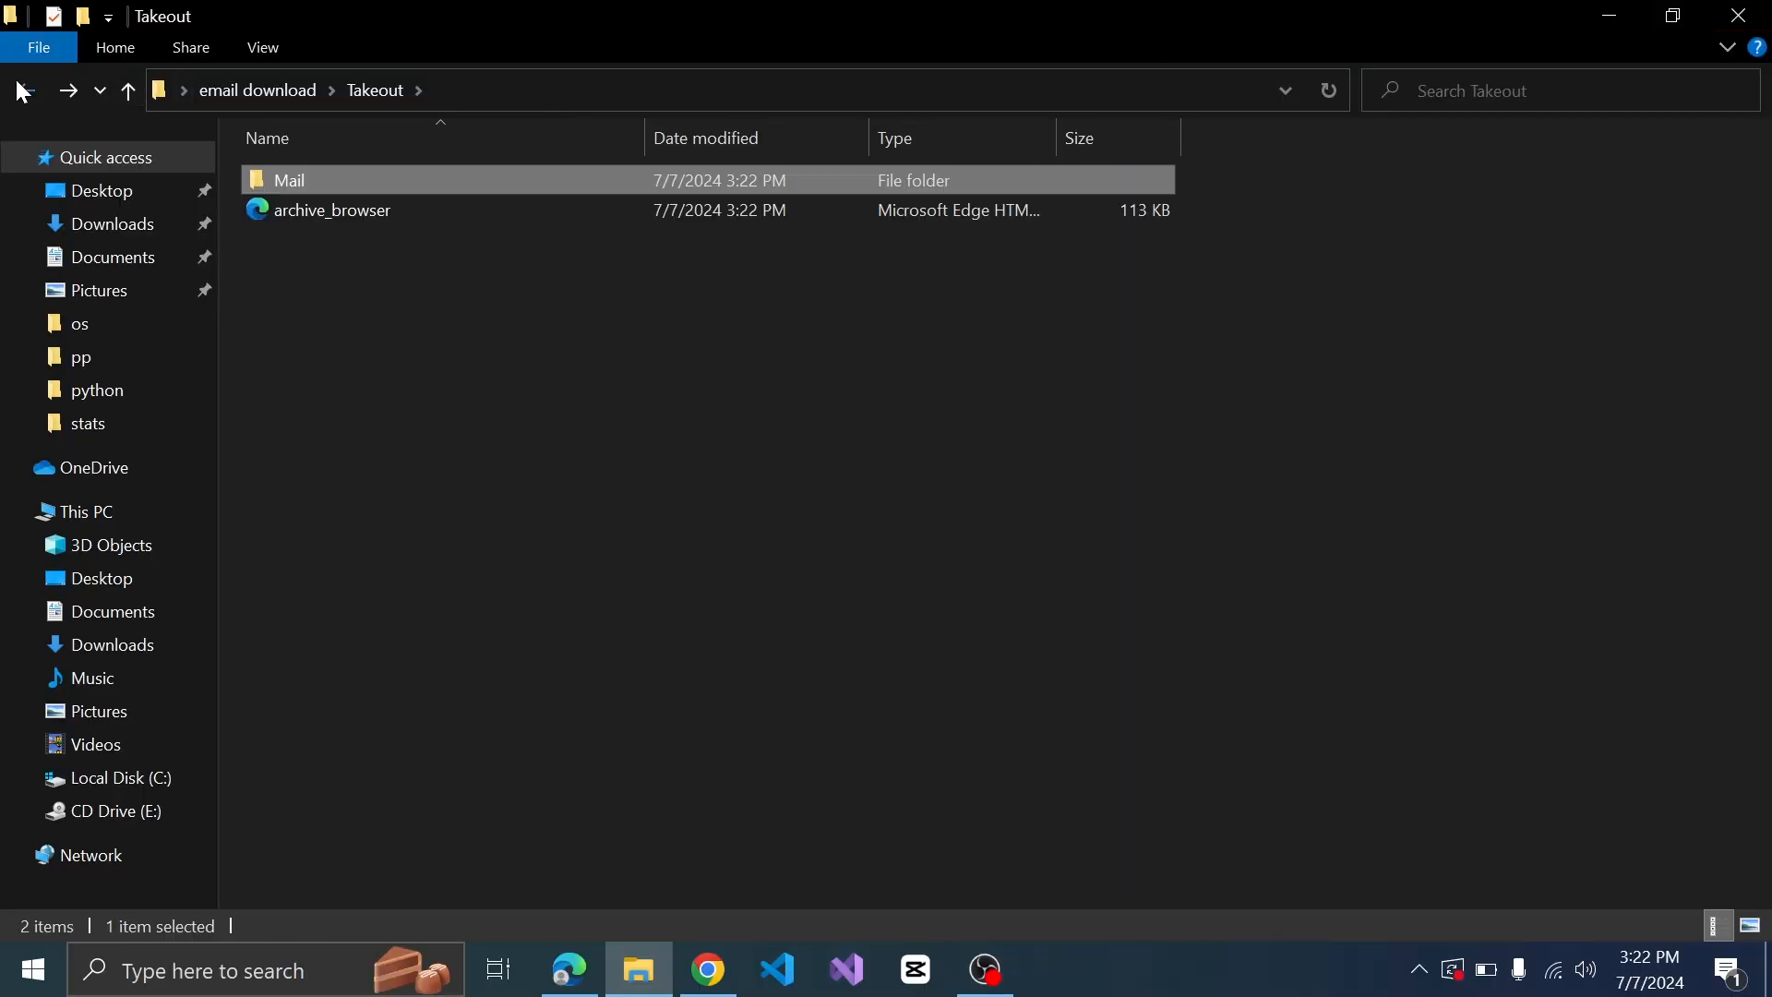
left_click(23, 92)
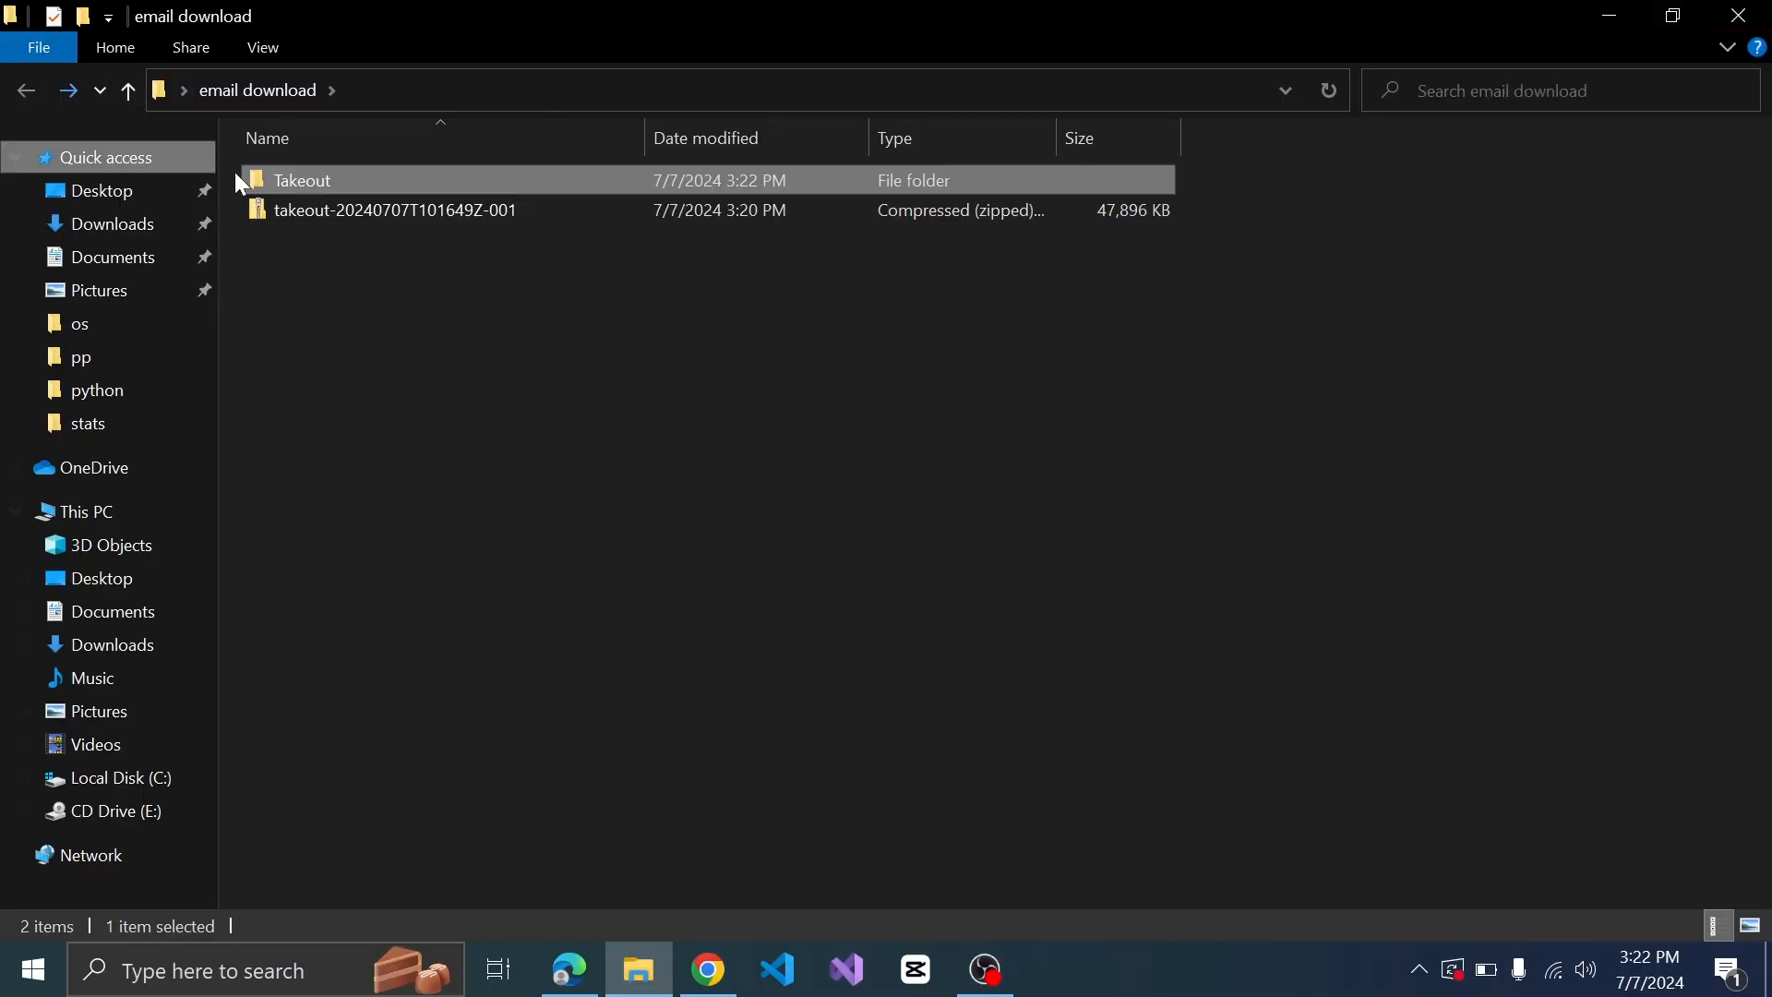
Step: Delete the takeout-20240707T101649Z-001 zip archive and close the email download folder
left_click(381, 218)
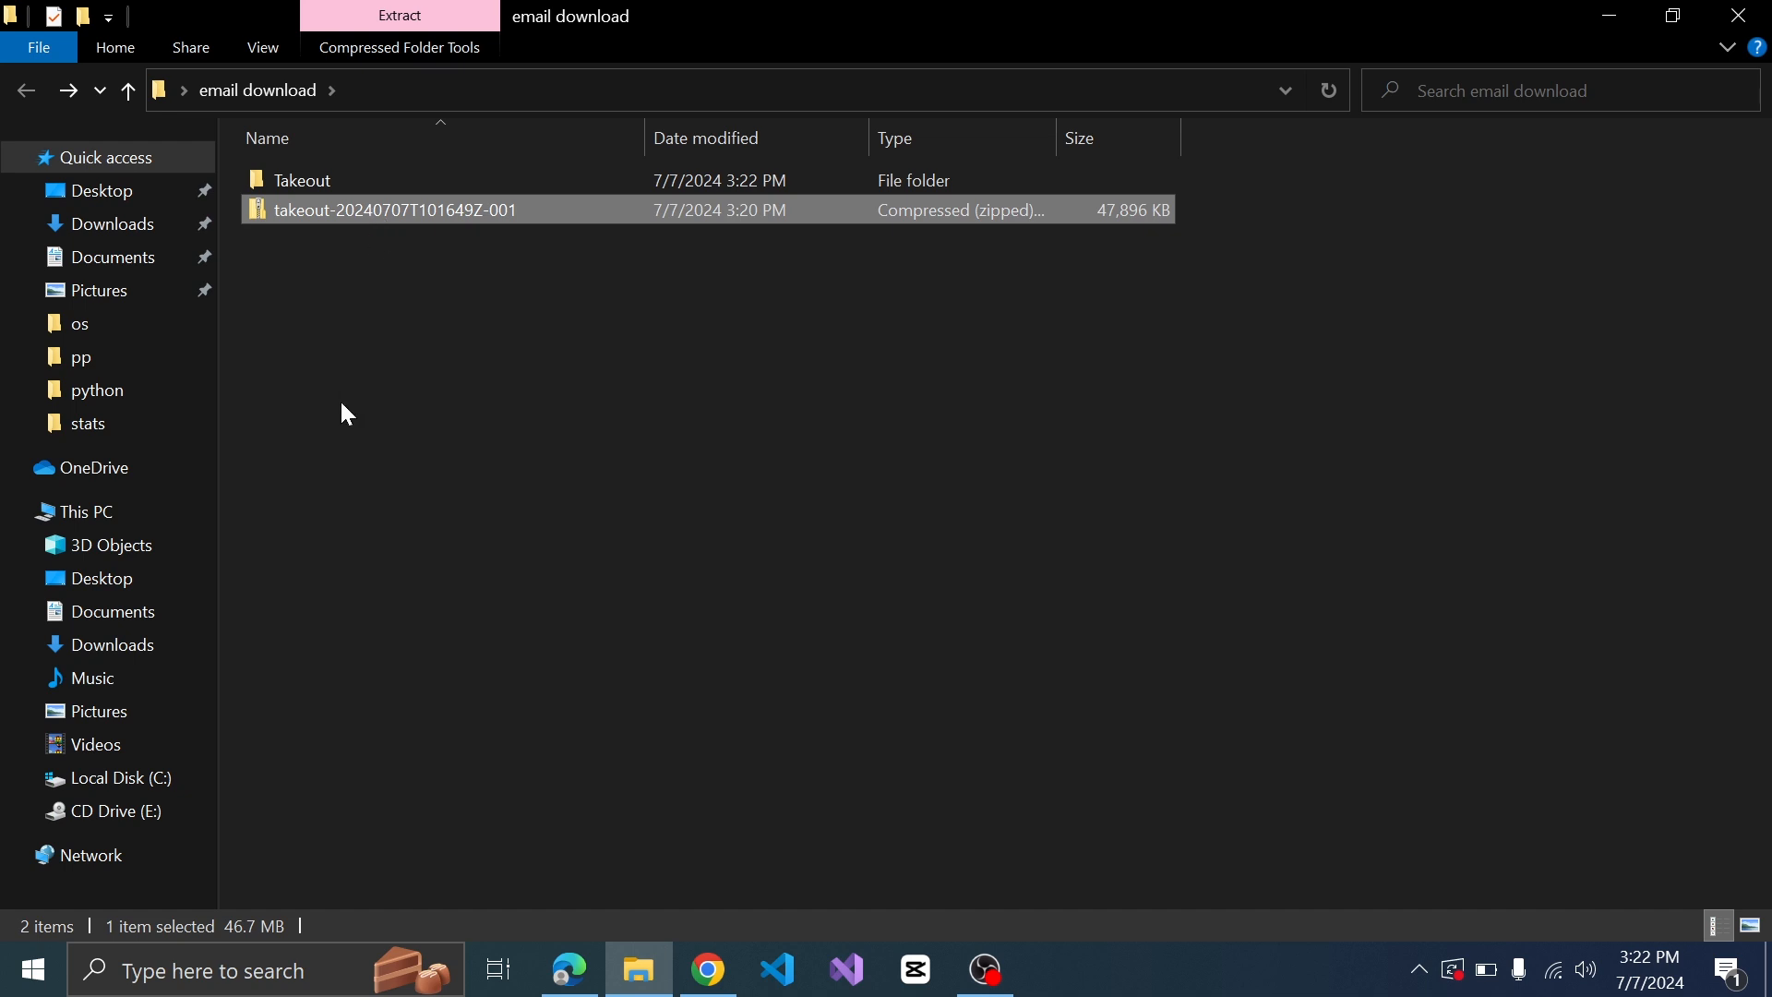
key("Delete")
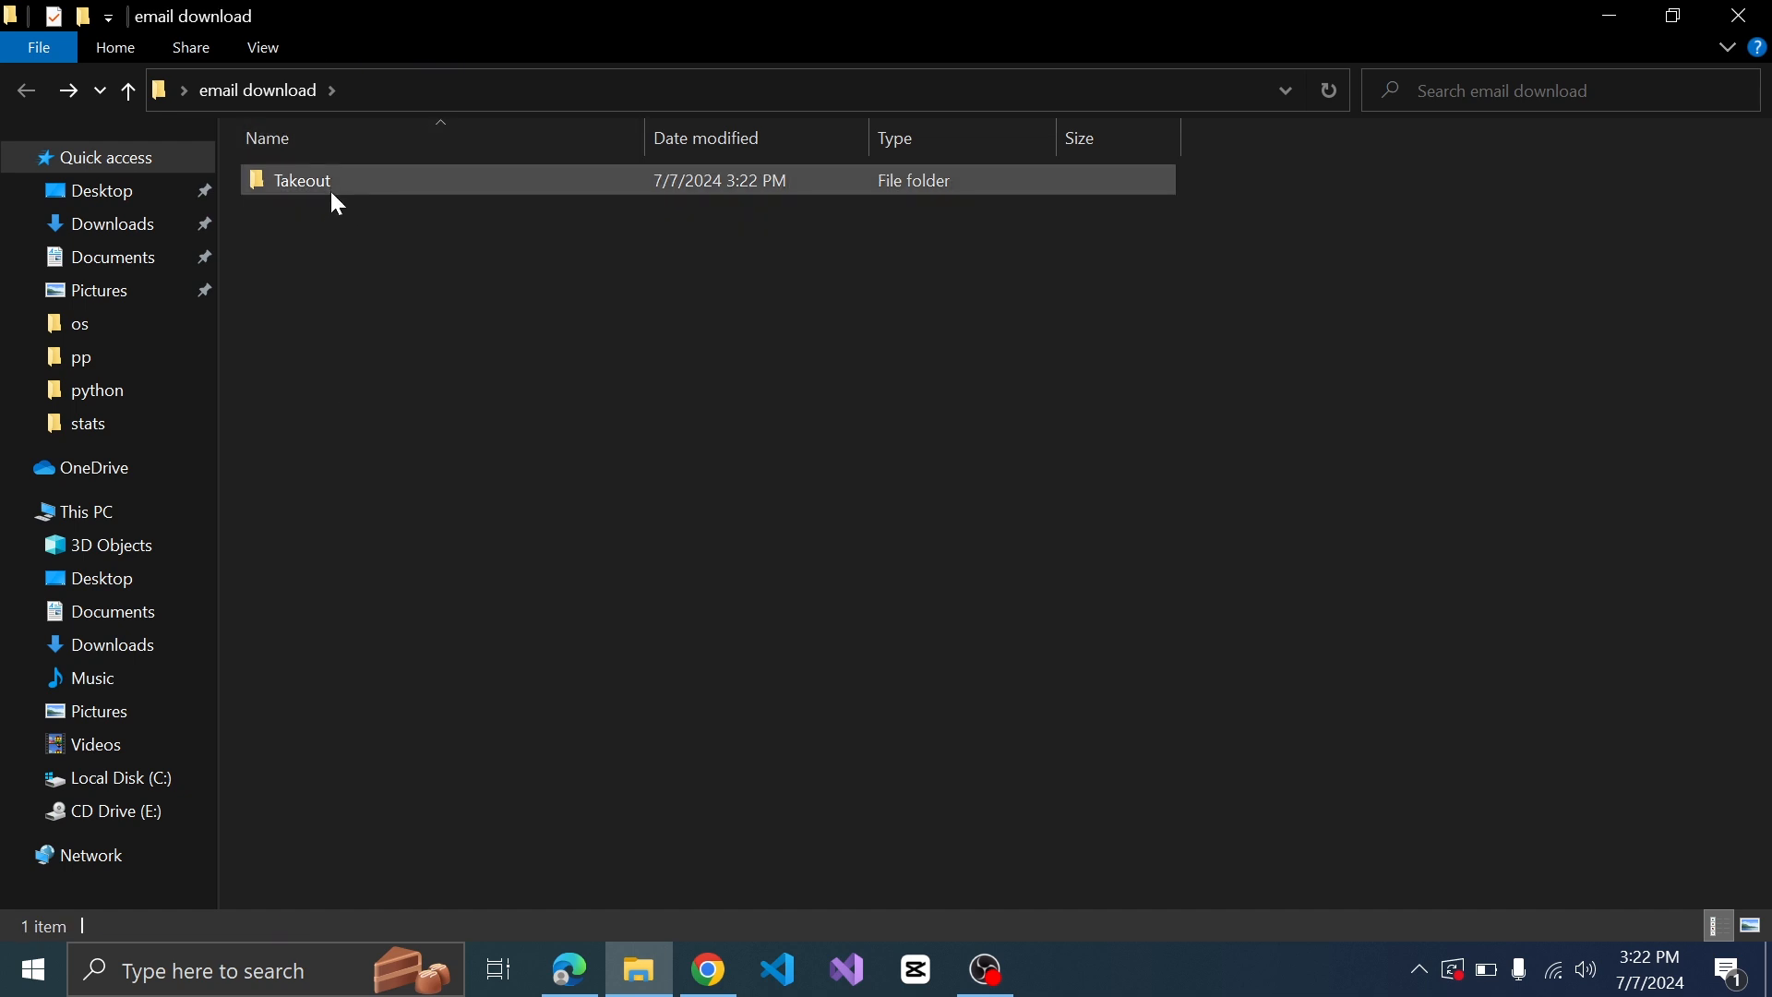
left_click(1739, 16)
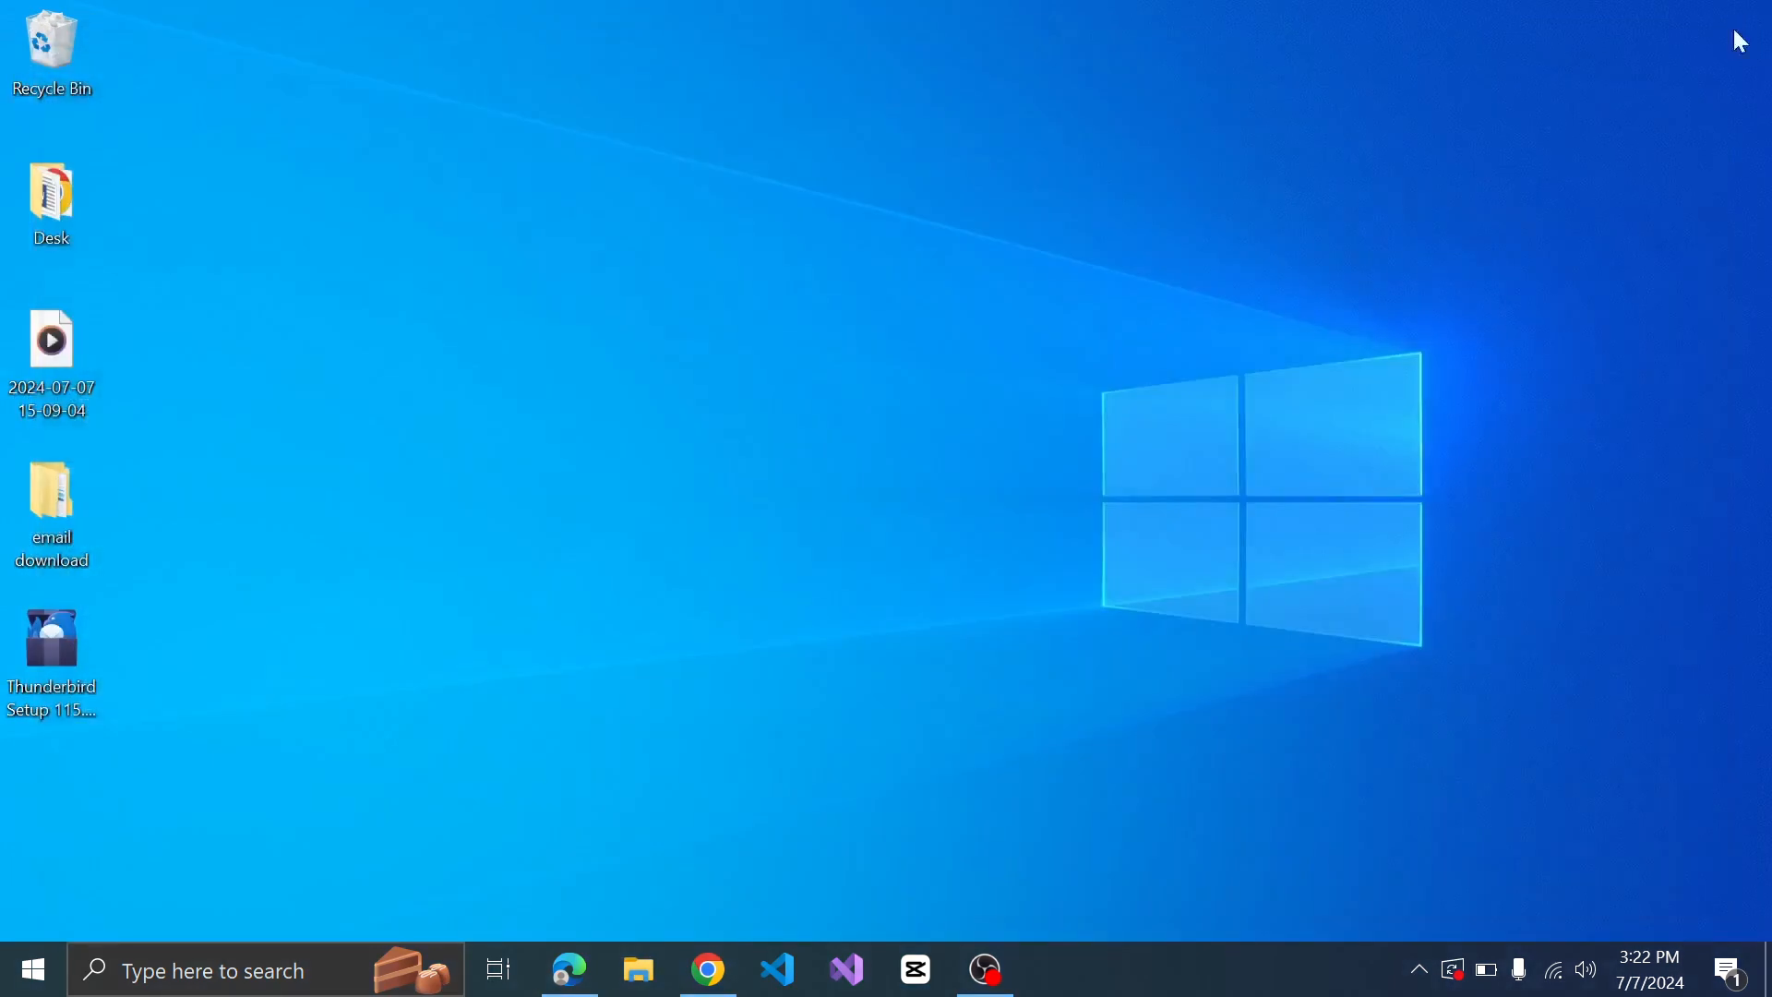
Step: Switch to Chrome and download the Windows installer in English (British) from Thunderbird's download page
key("alt+Tab")
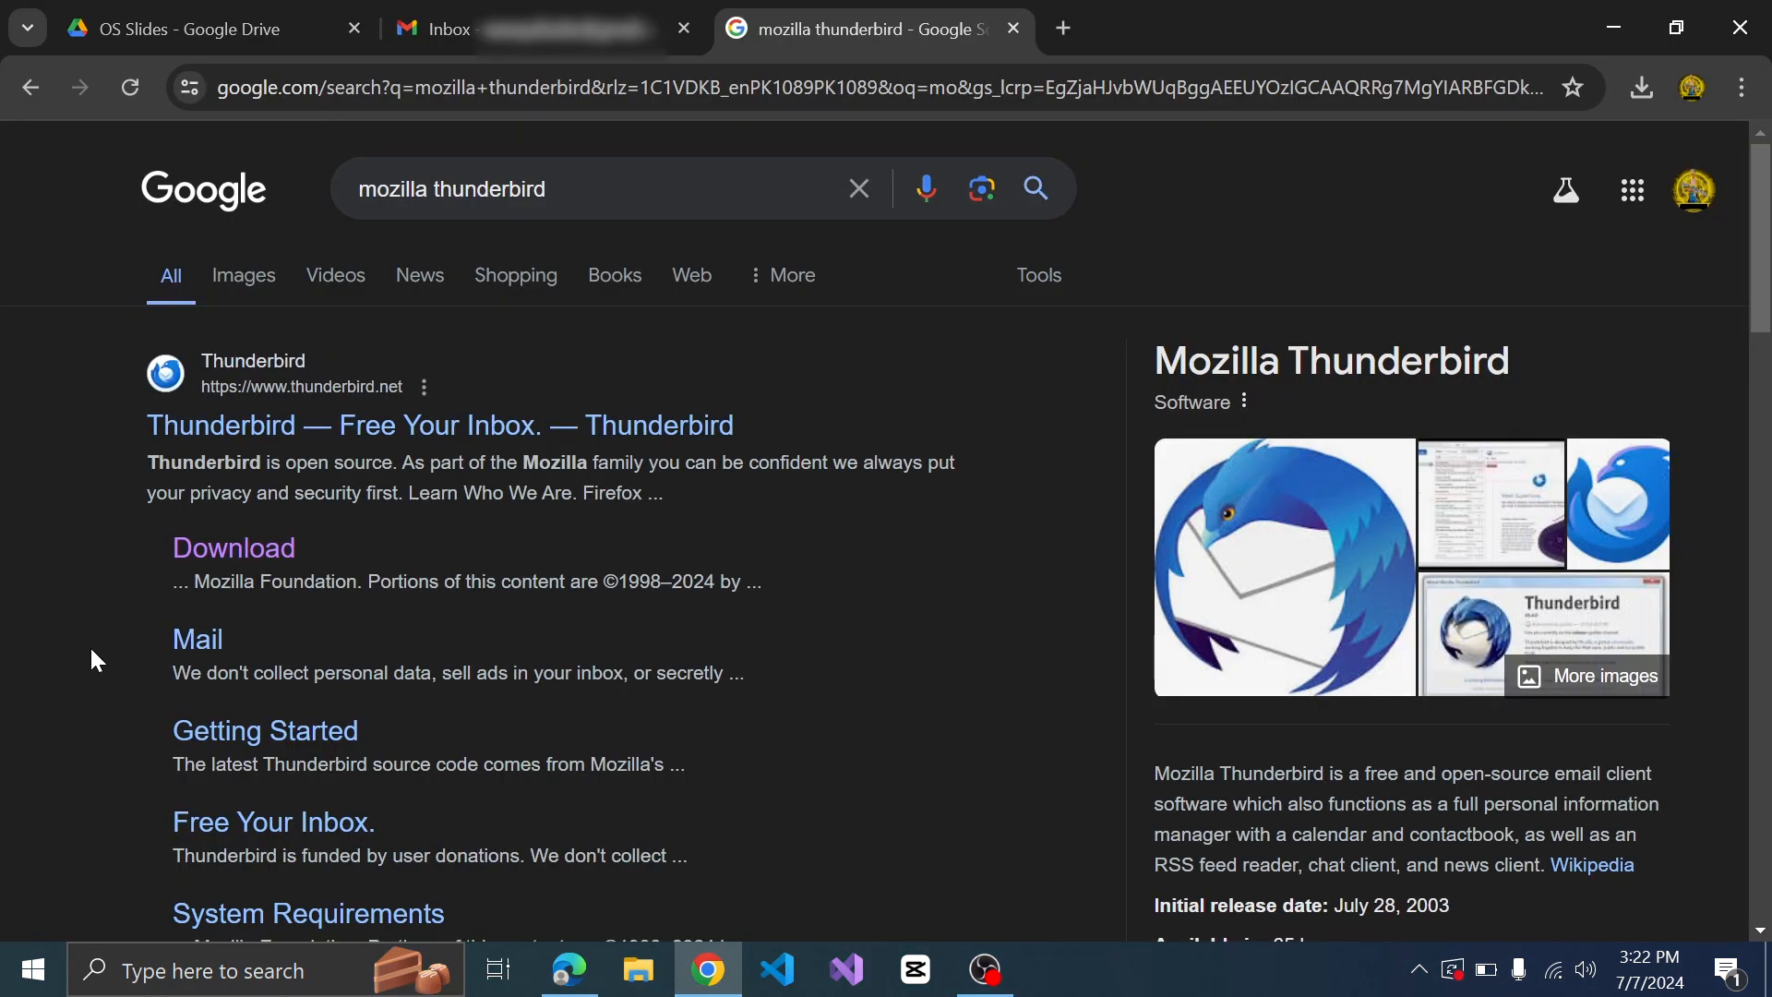
left_click(267, 557)
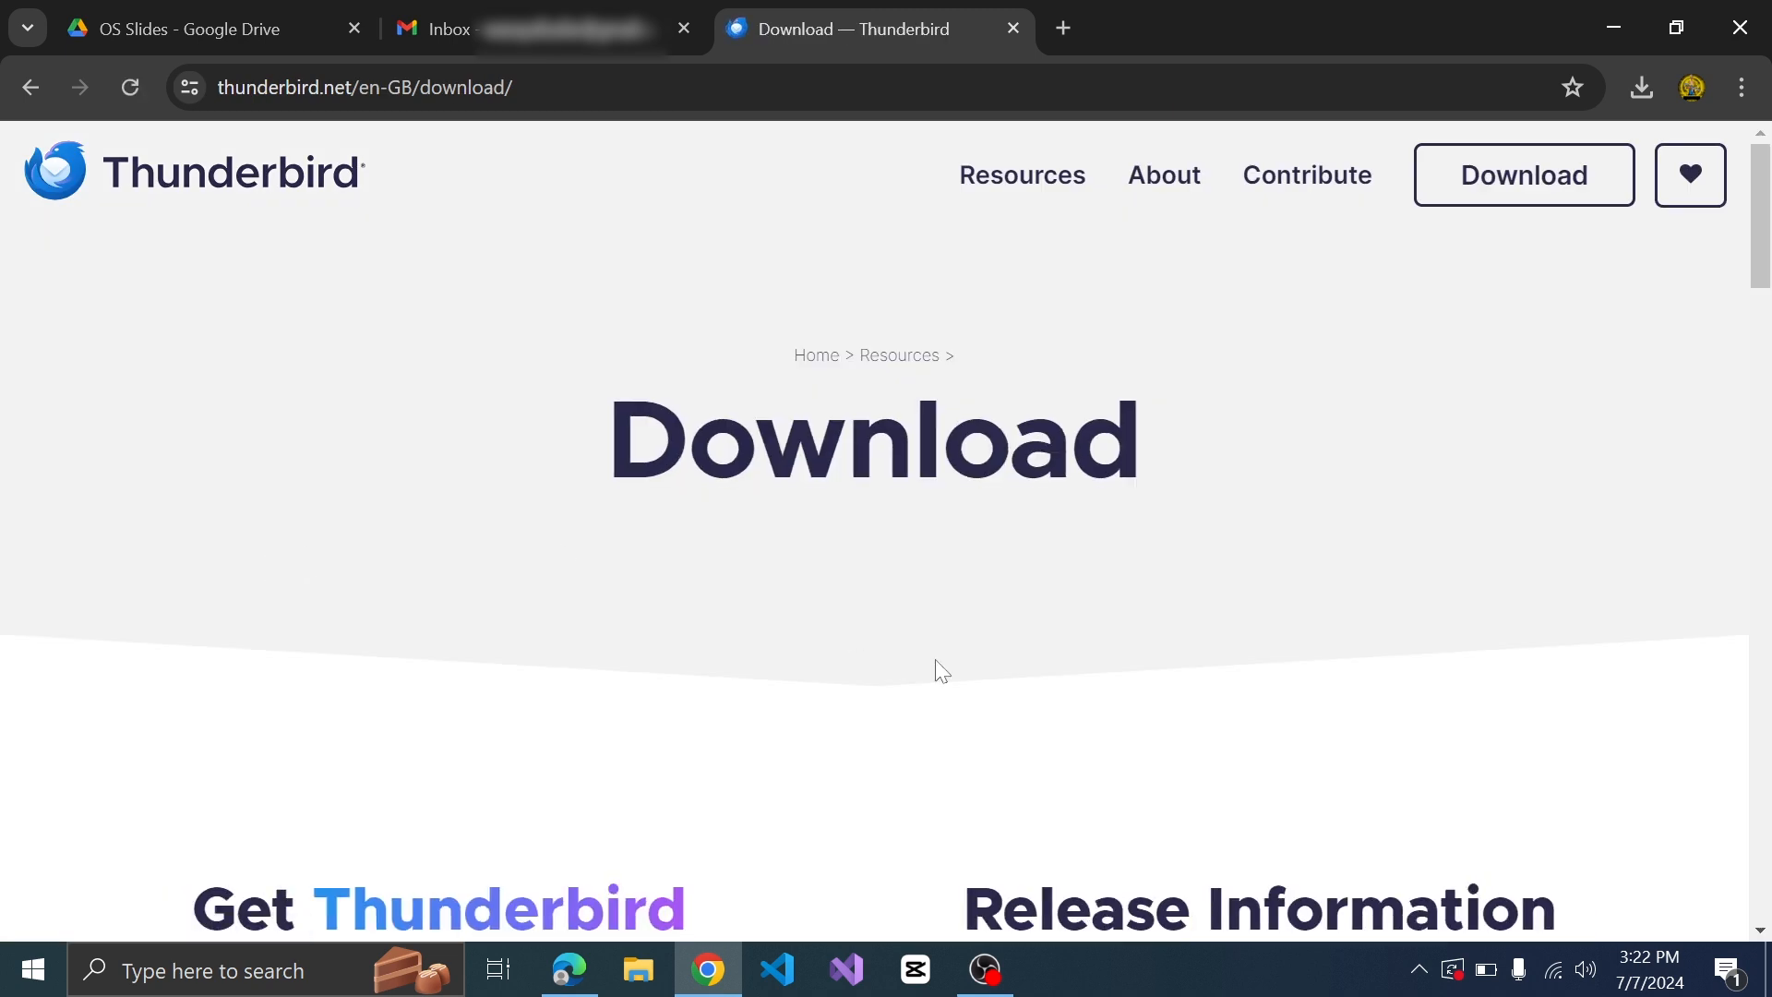
scroll(665, 740, "down", 2)
scroll(818, 767, "down", 2)
scroll(794, 772, "down", 2)
scroll(902, 768, "down", 1)
scroll(902, 768, "down", 3)
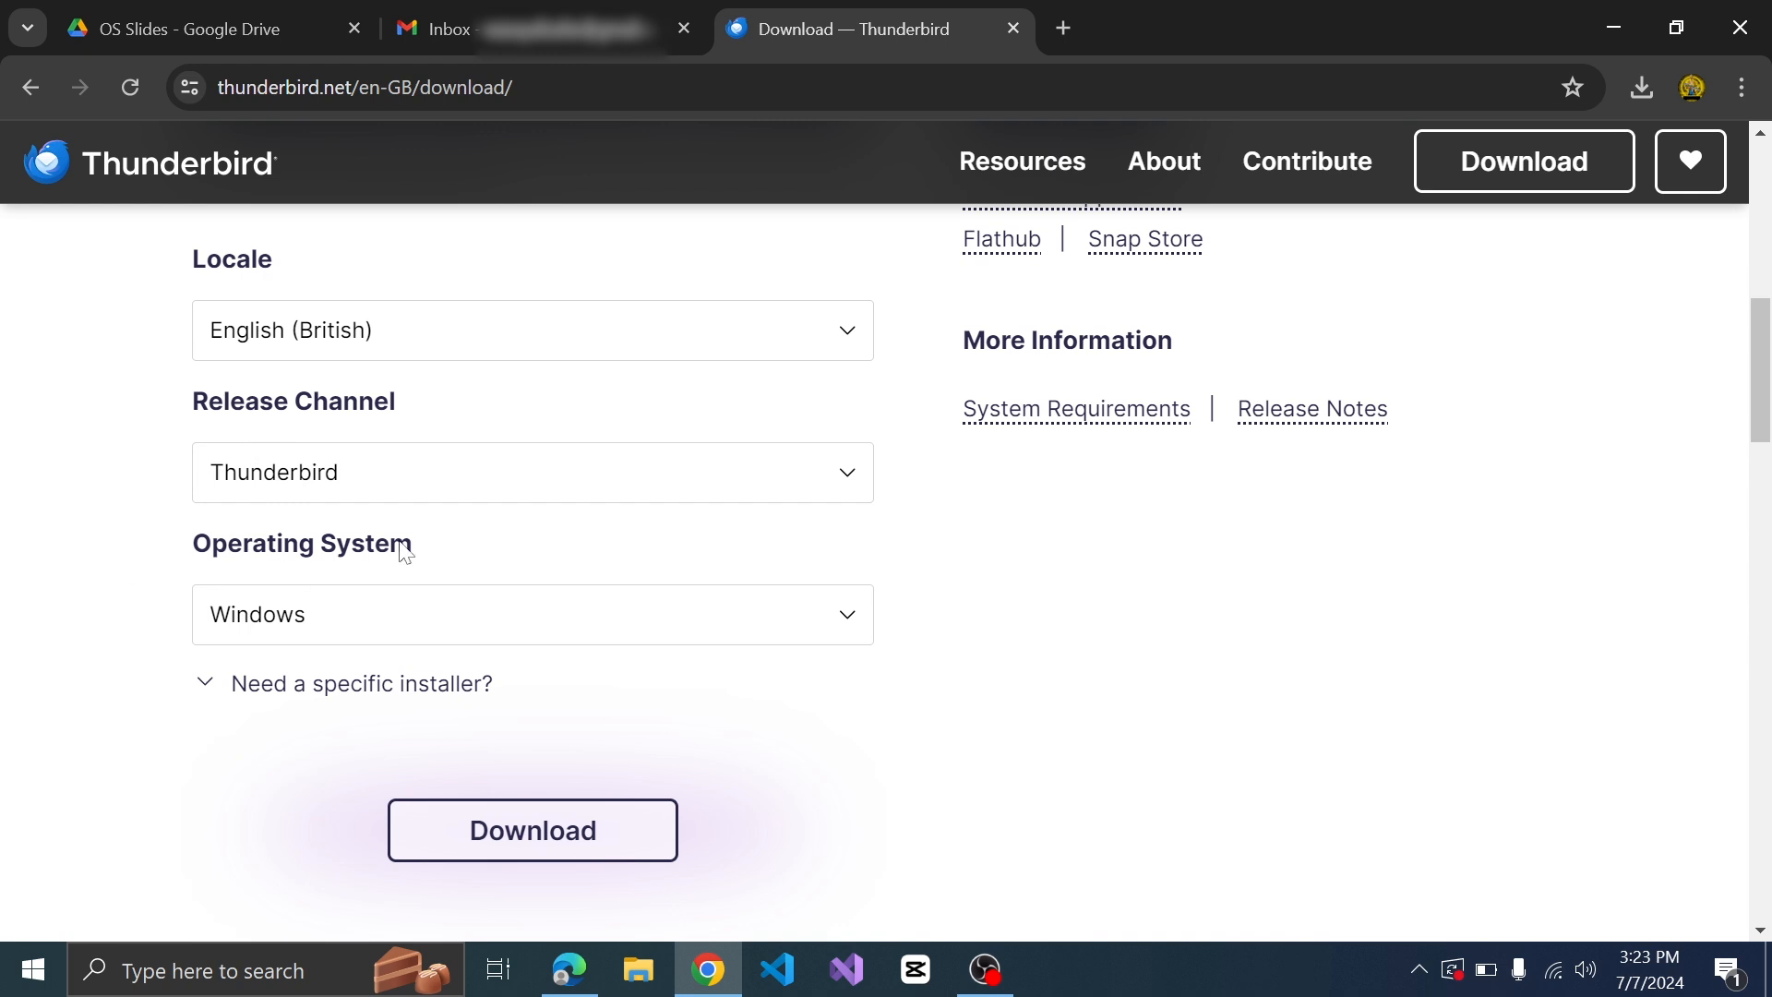
left_click(578, 830)
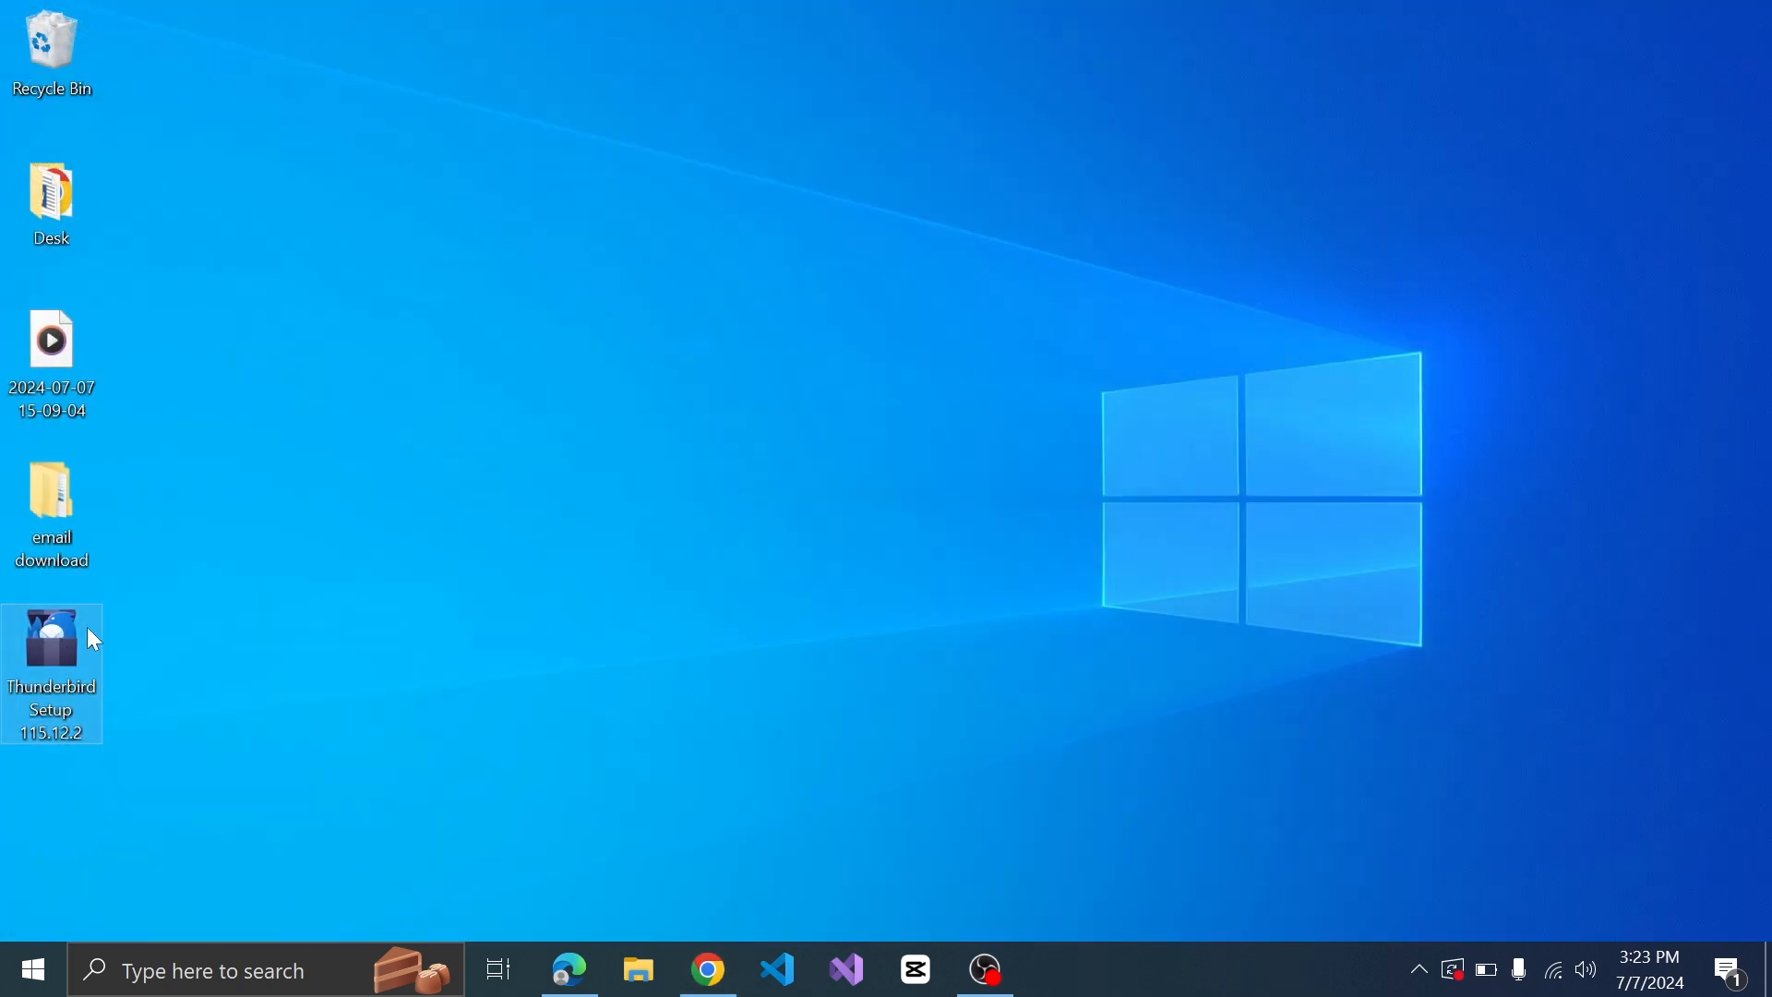
Step: Run the Thunderbird installer as administrator and complete a Standard setup without making Thunderbird the default mail application
right_click(53, 635)
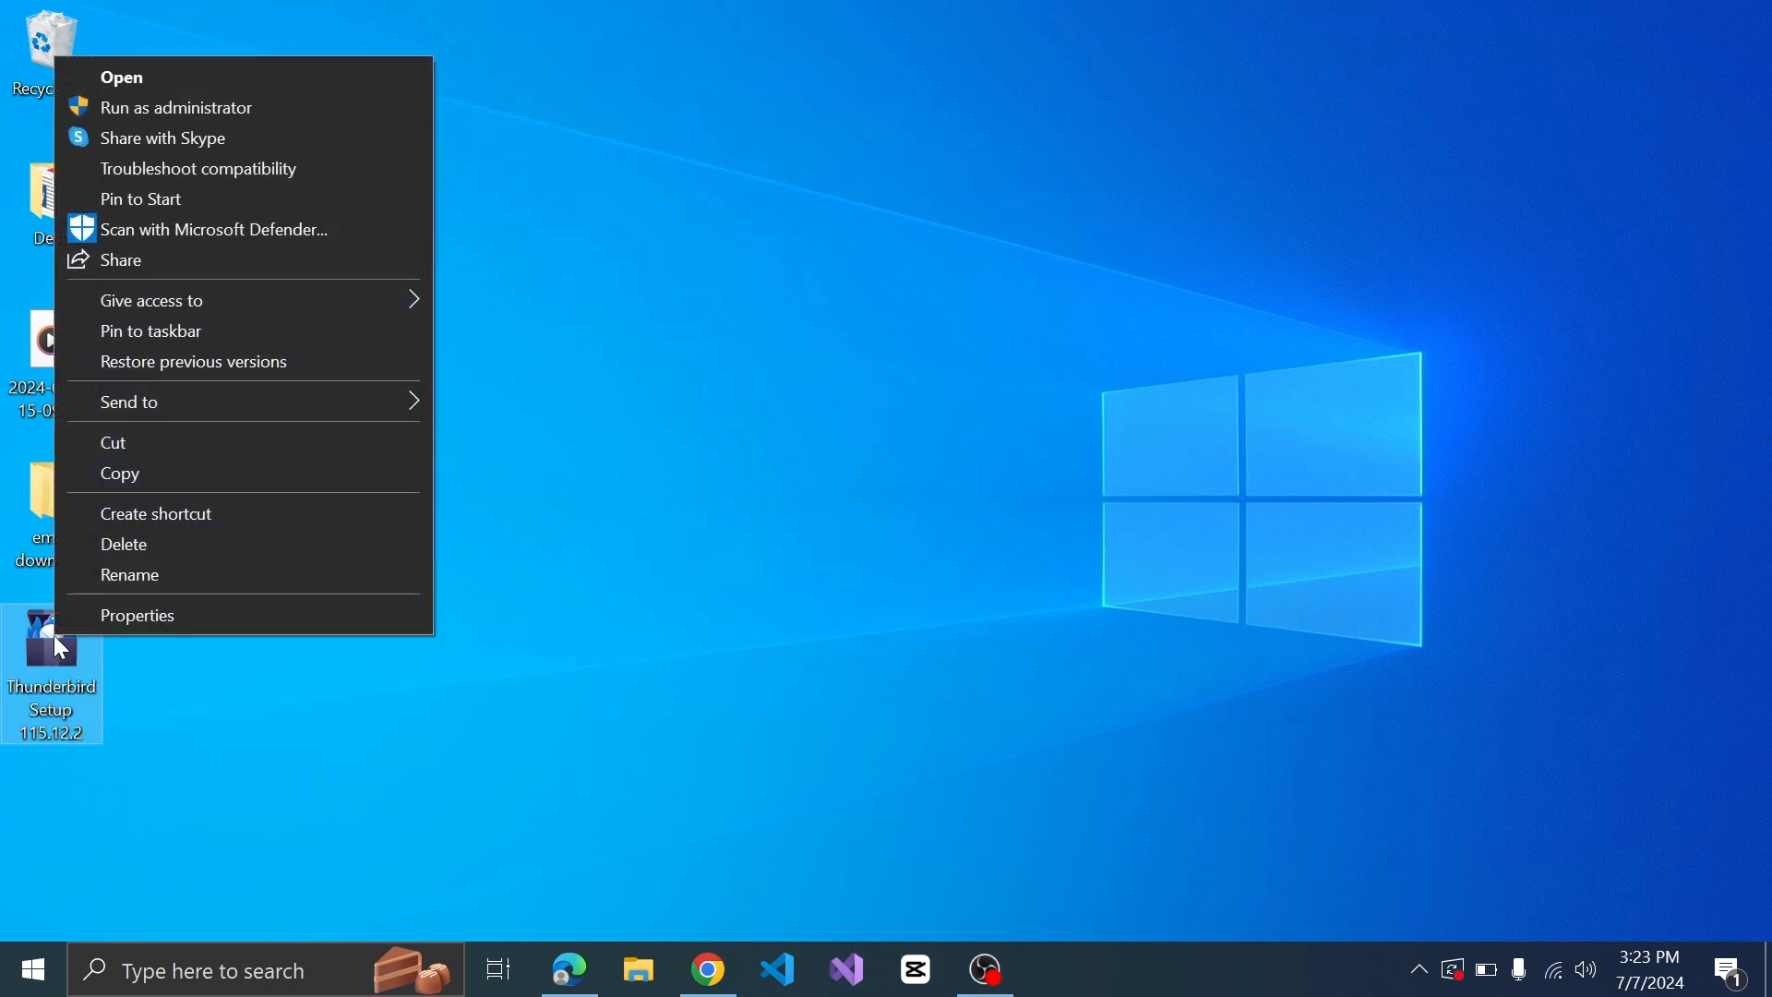
left_click(230, 111)
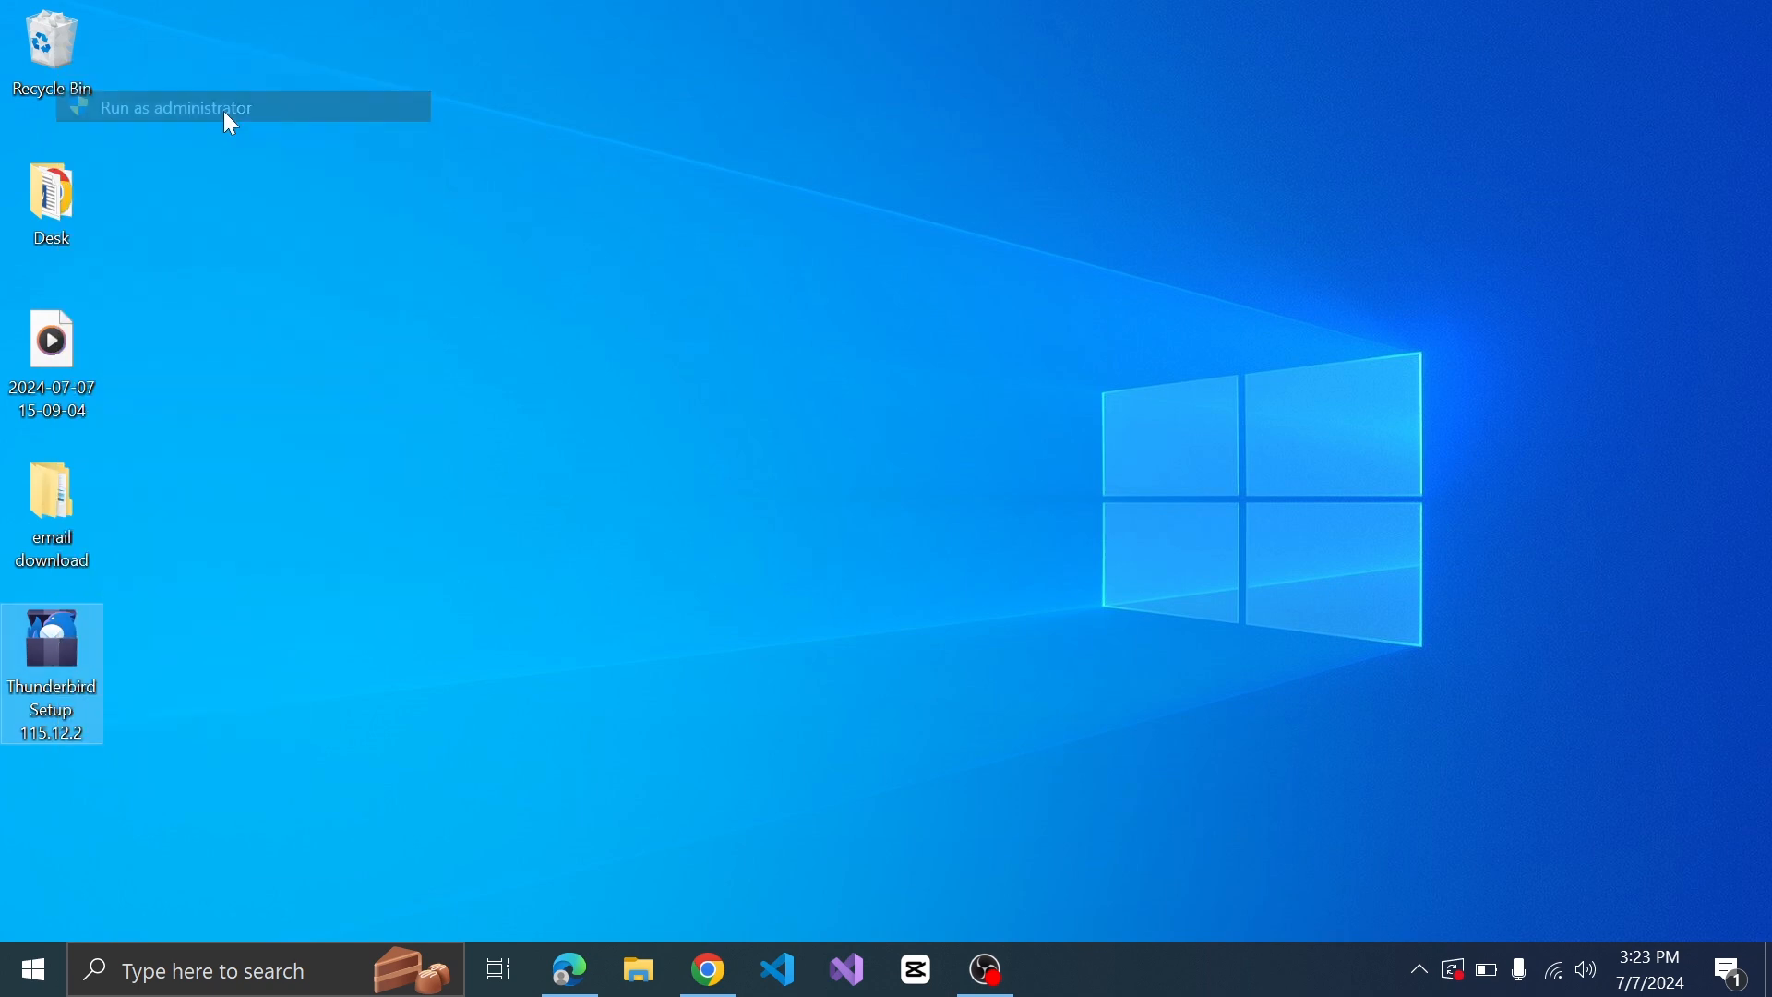
left_click(1041, 702)
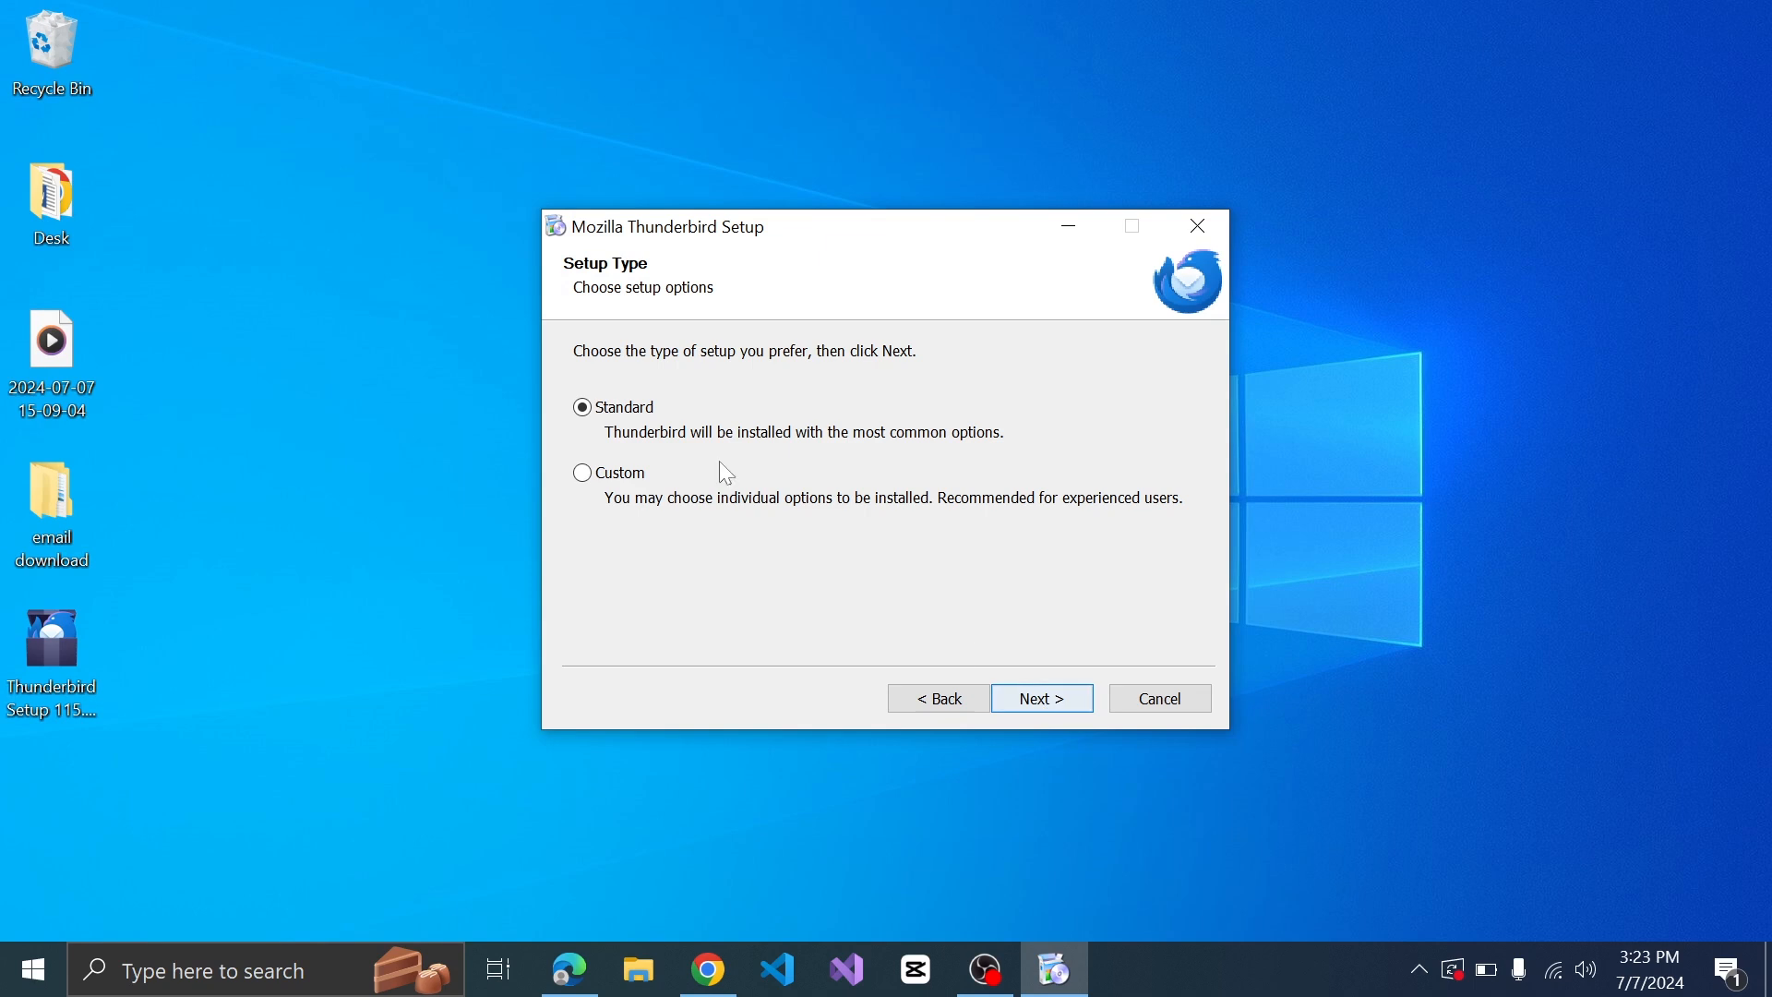
left_click(1042, 699)
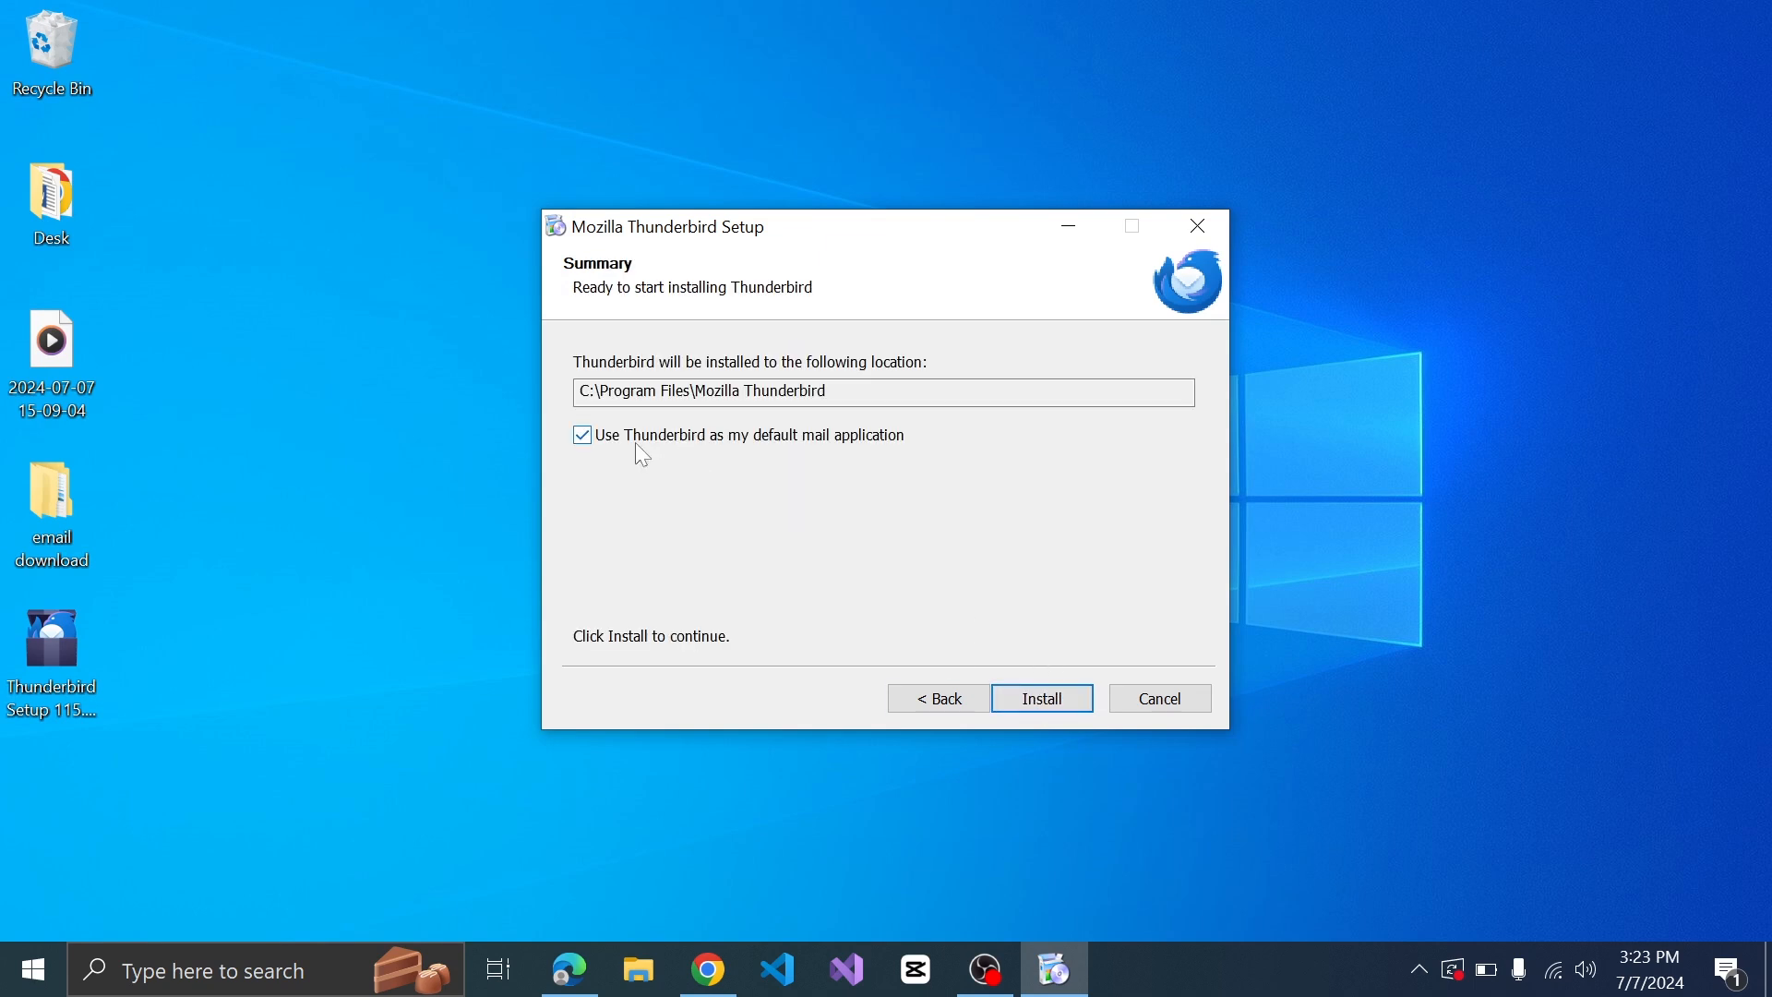
left_click(582, 436)
left_click(1032, 704)
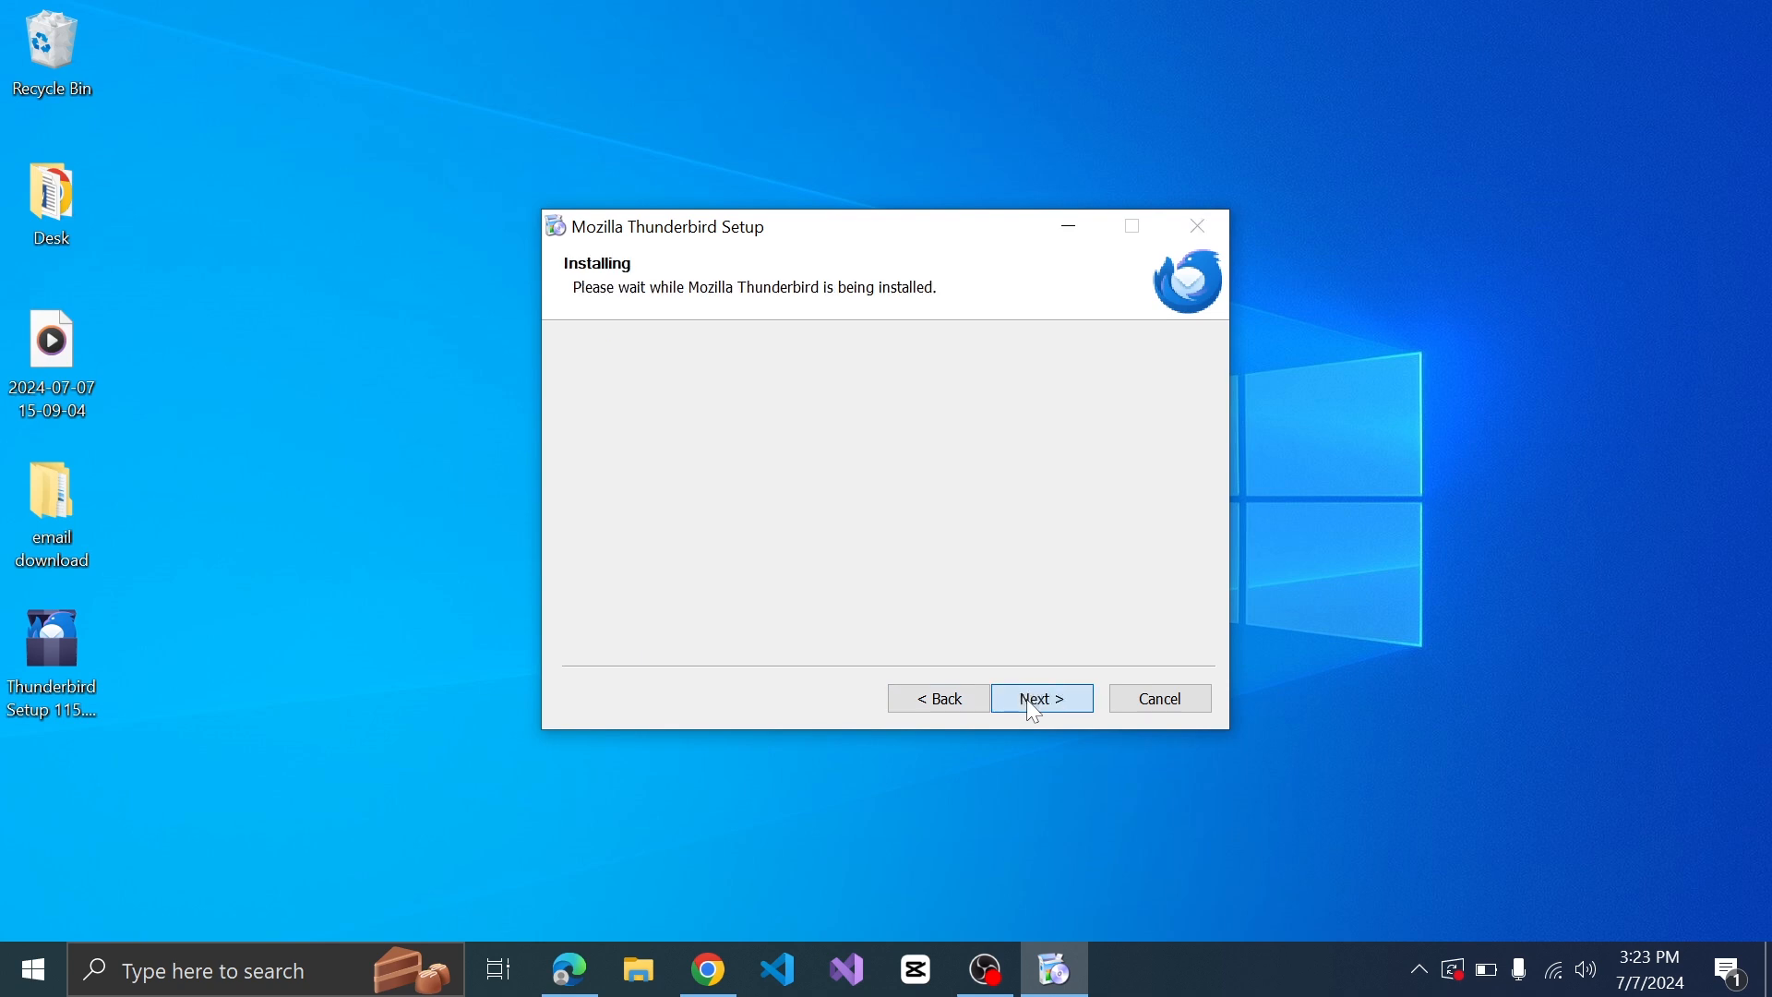
left_click(1039, 700)
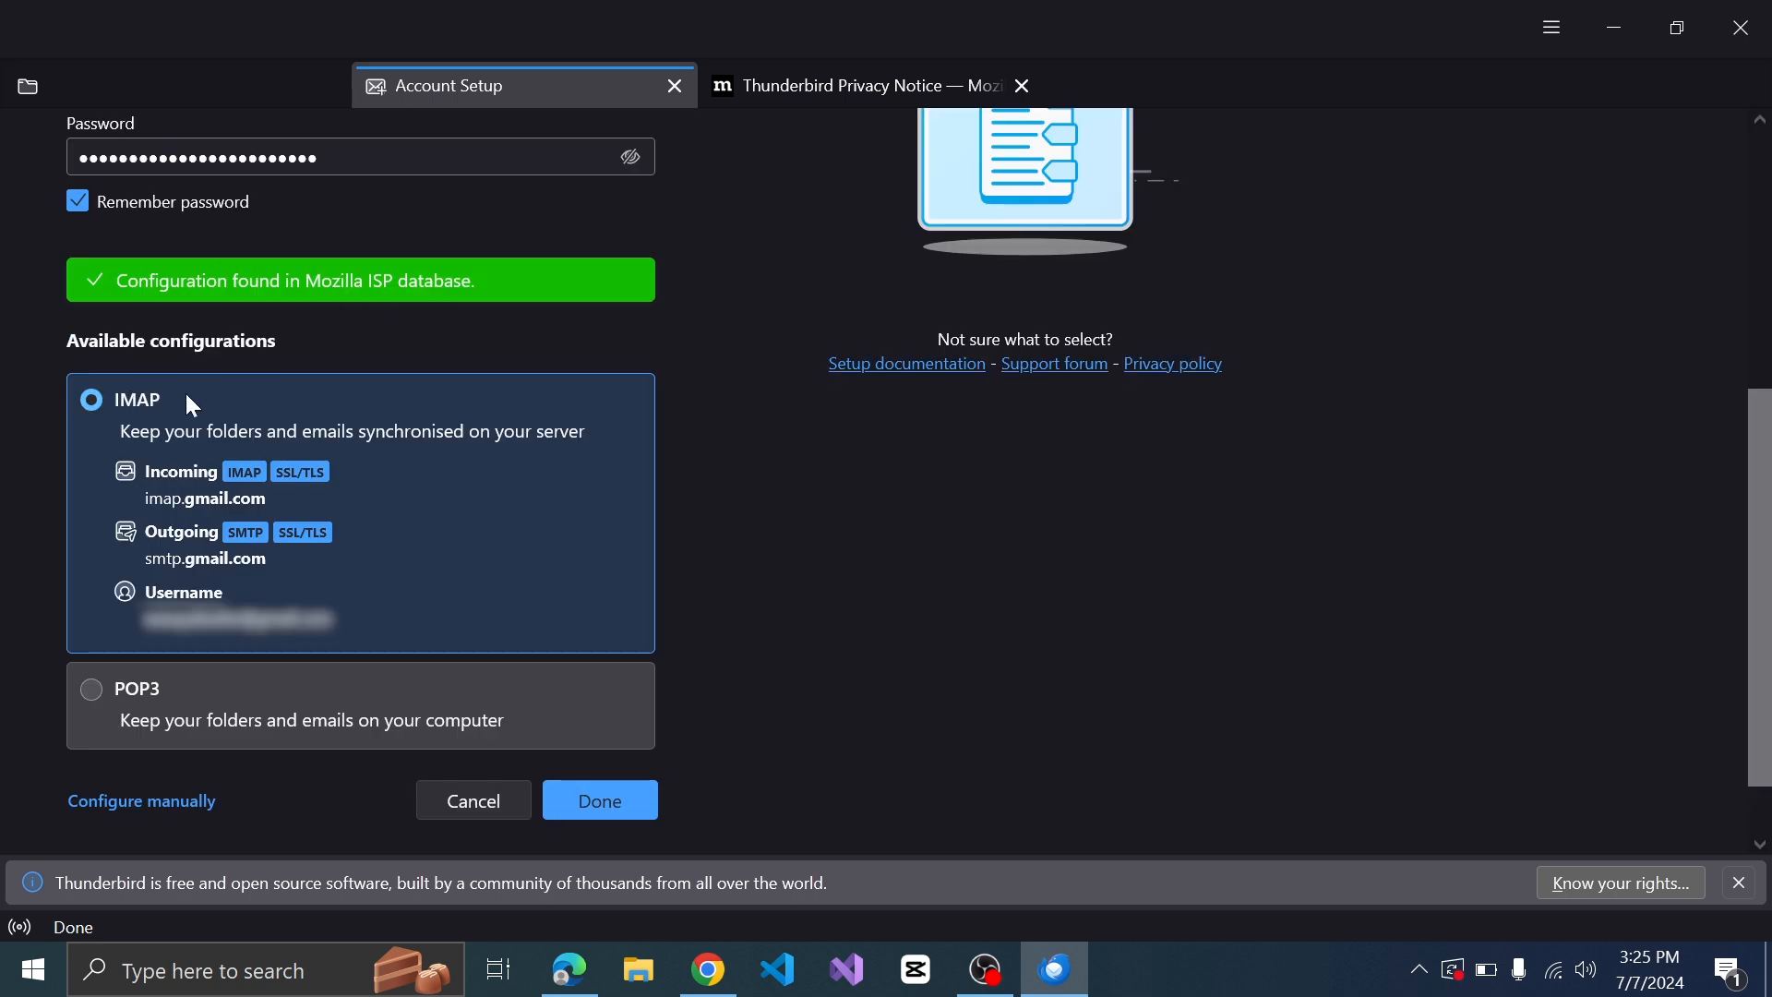
Step: Finish adding the Gmail account with the IMAP configuration and allow Mozilla Thunderbird Email to access the Google account
left_click(641, 810)
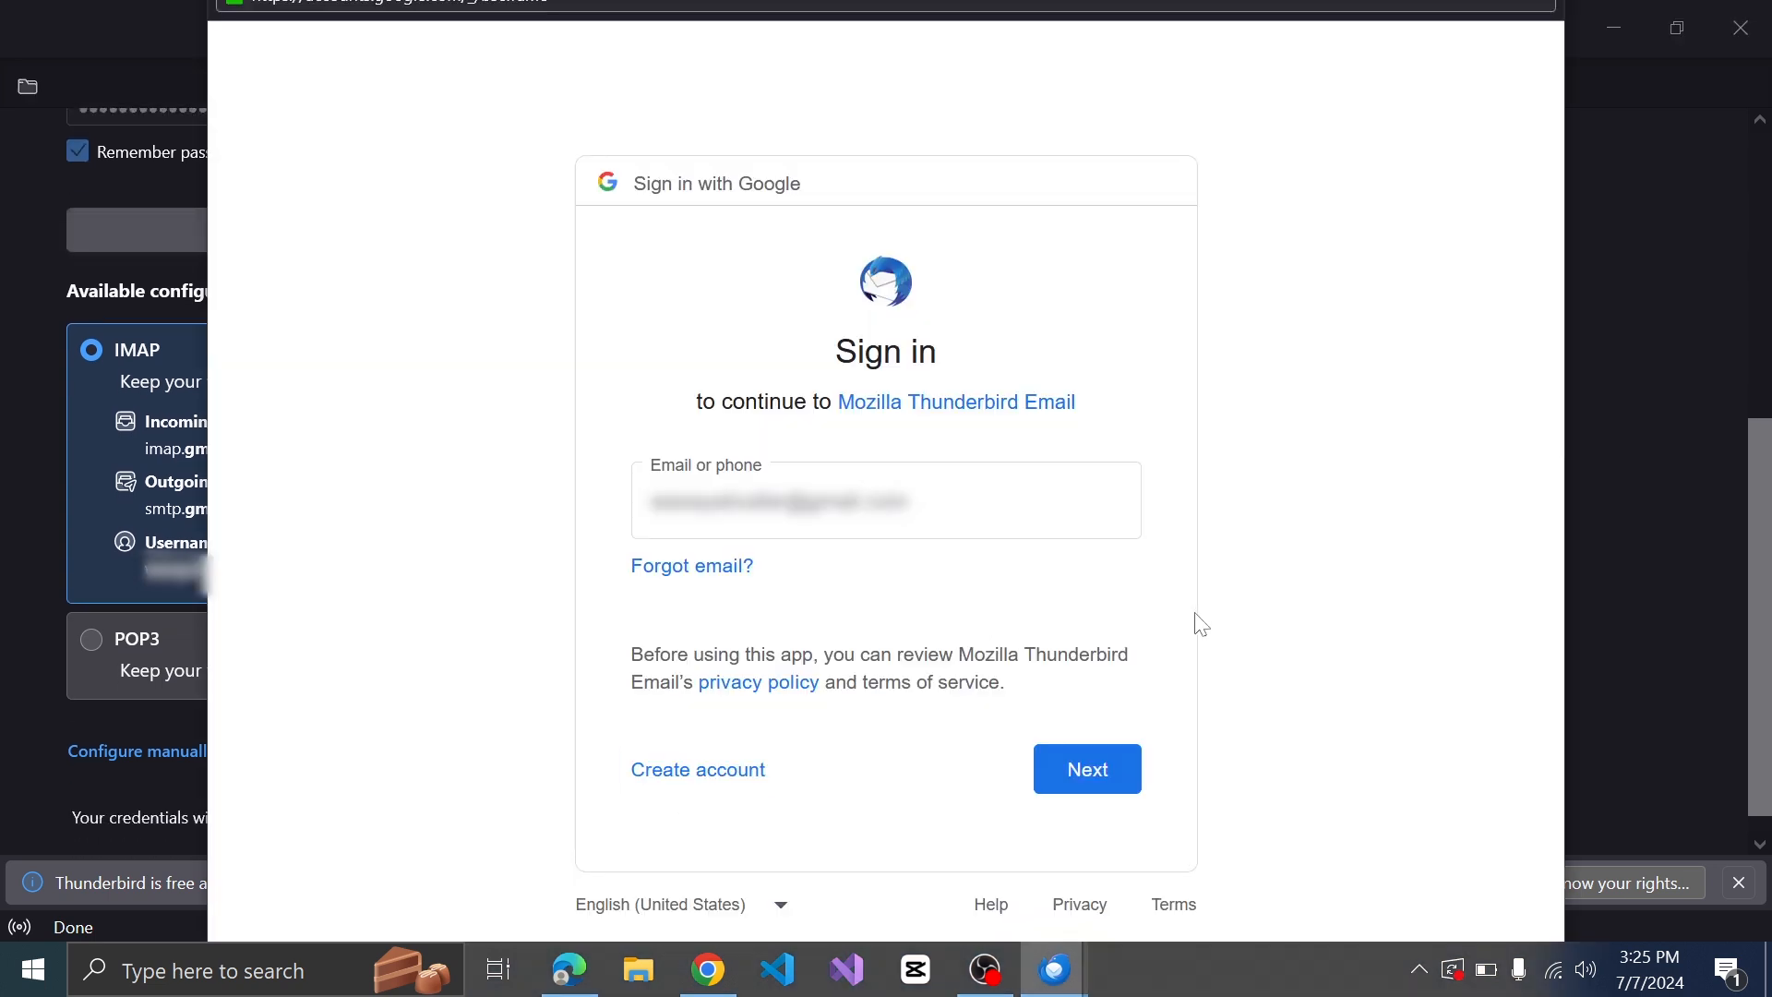
left_click(1107, 775)
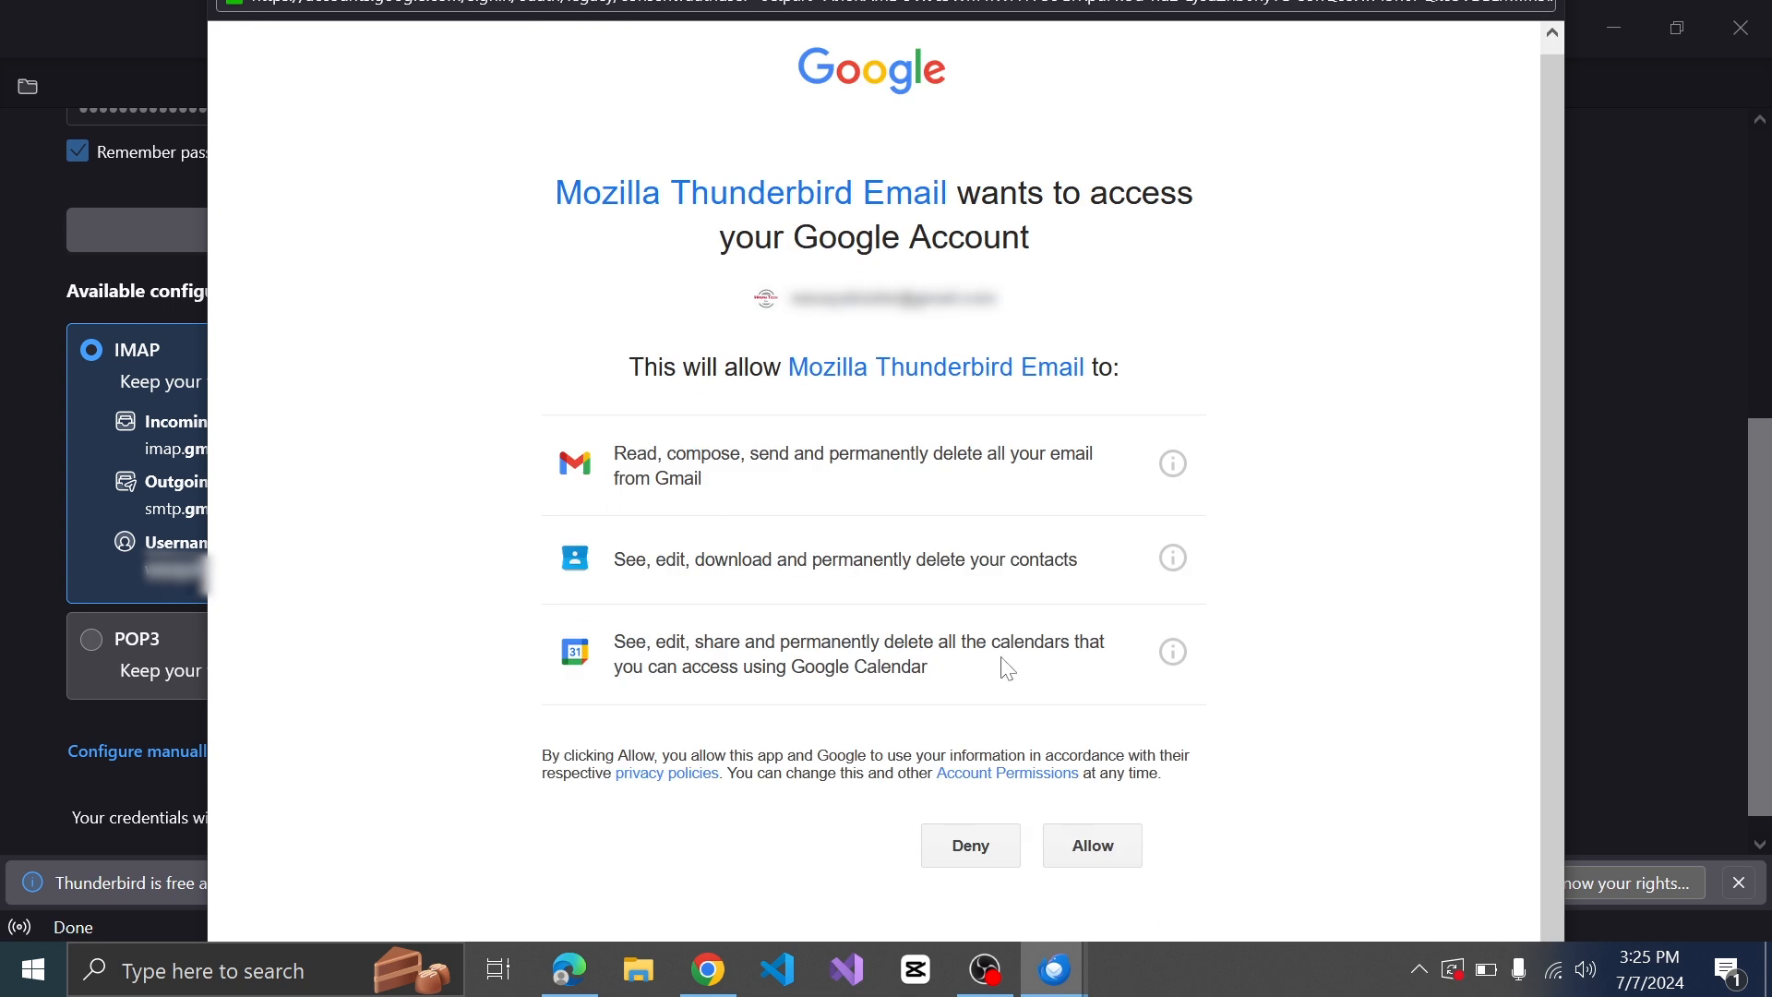
left_click(1129, 858)
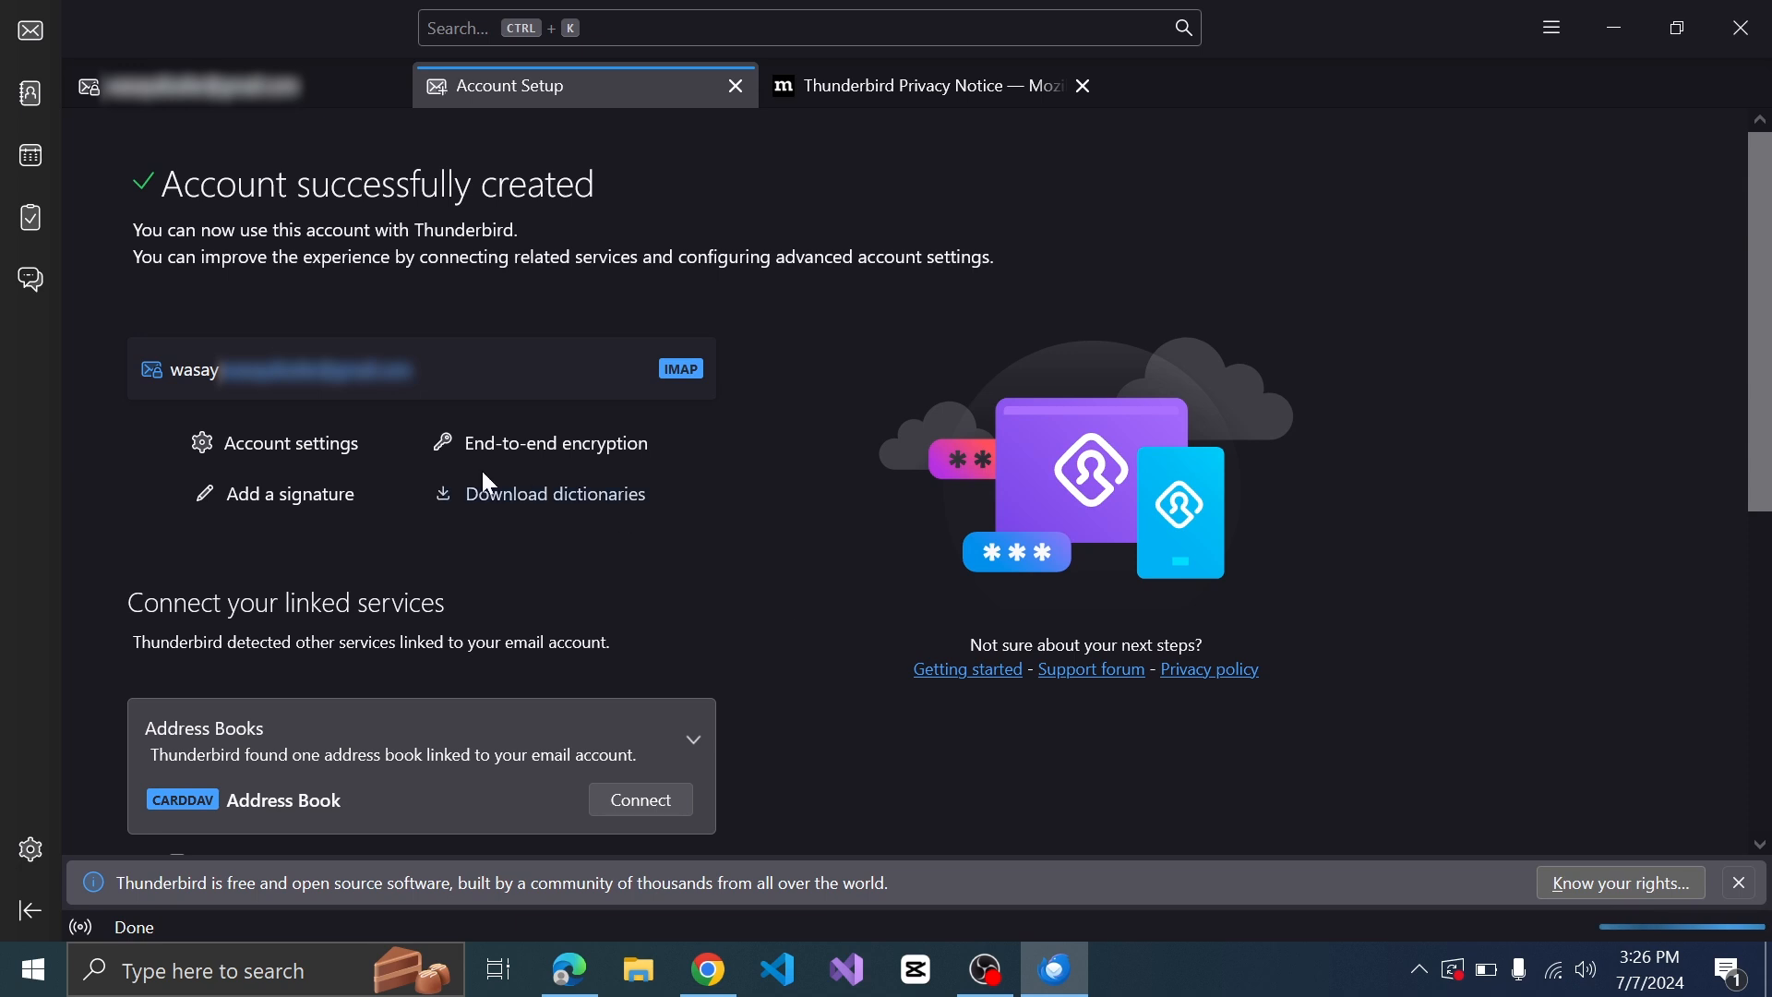
Step: Choose the Inbox and [Gmail] folders for offline use in the Gmail account's advanced Synchronisation & Storage settings
left_click(322, 445)
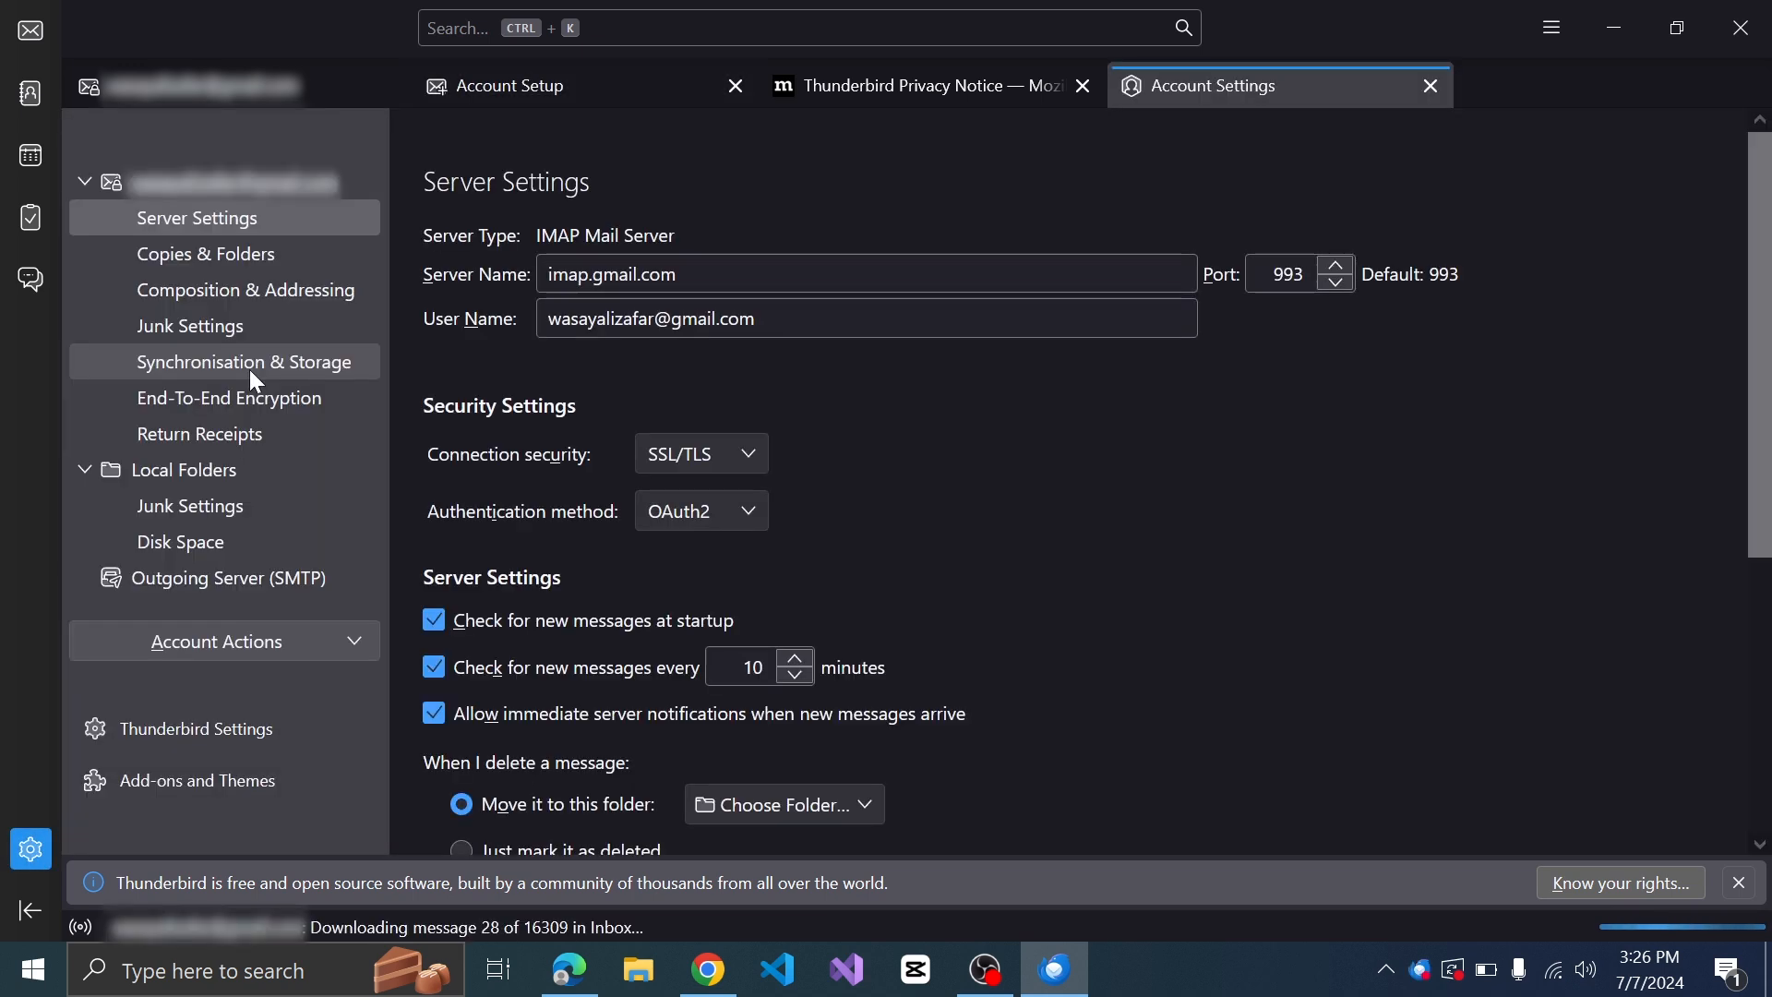
left_click(250, 371)
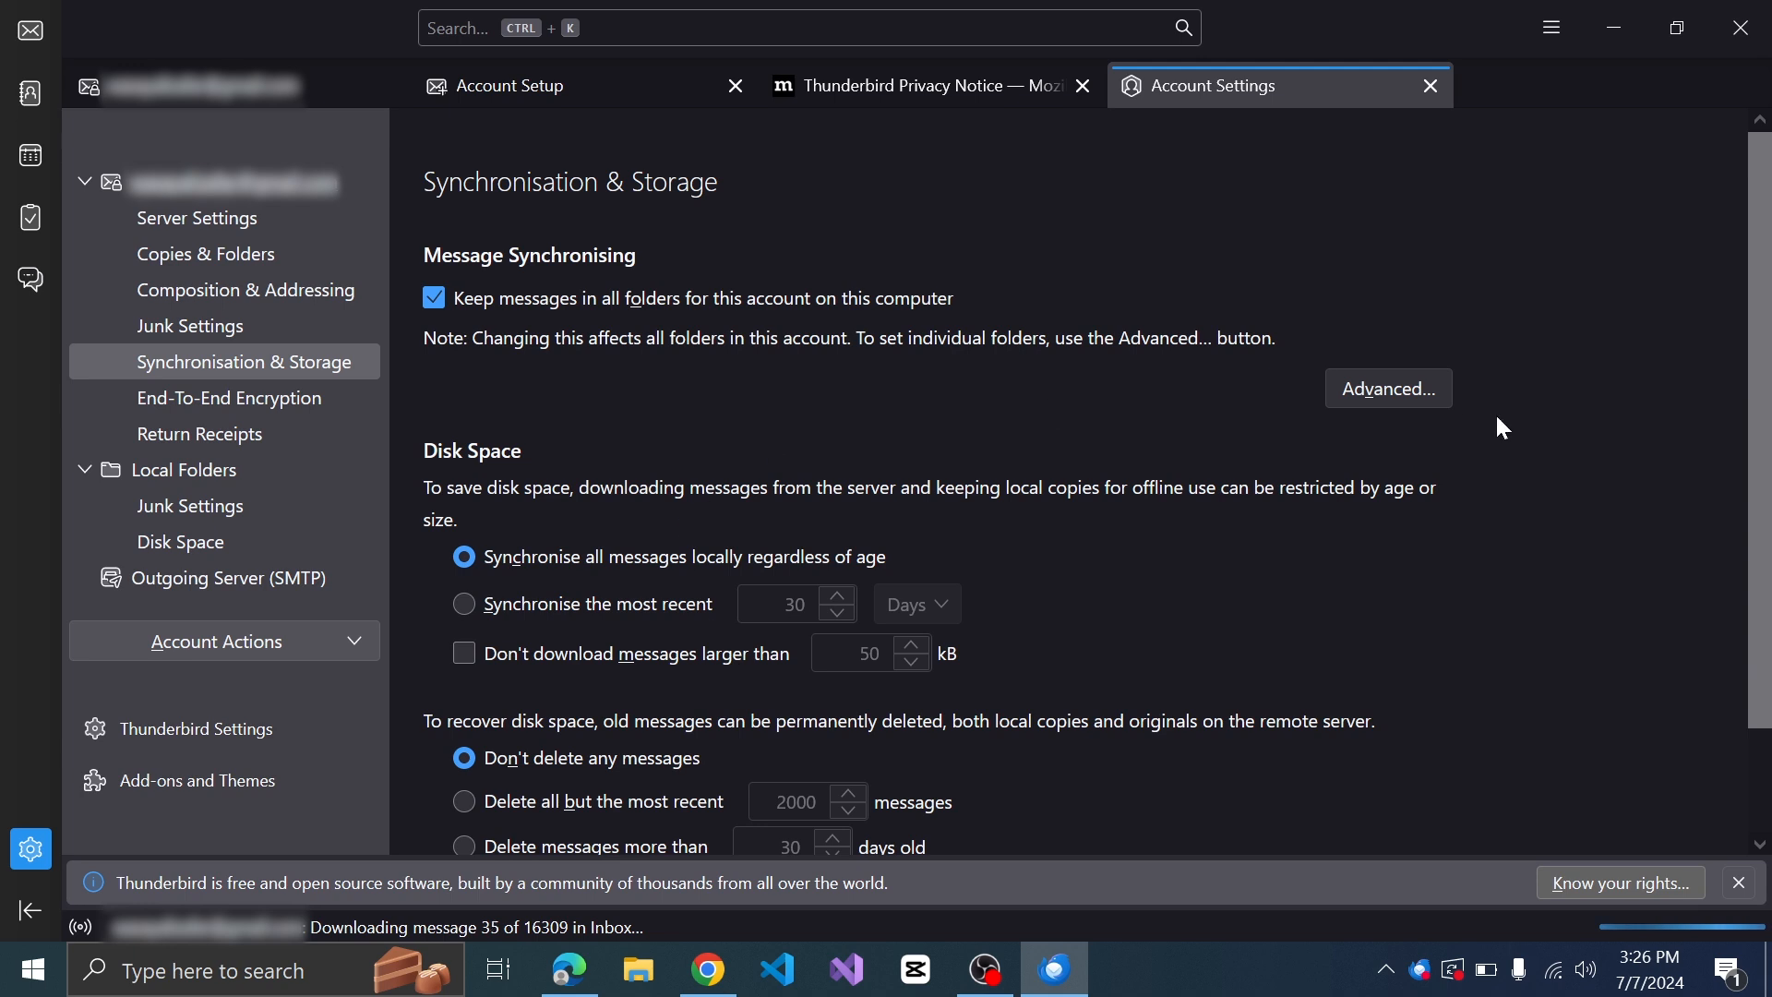
left_click(1413, 381)
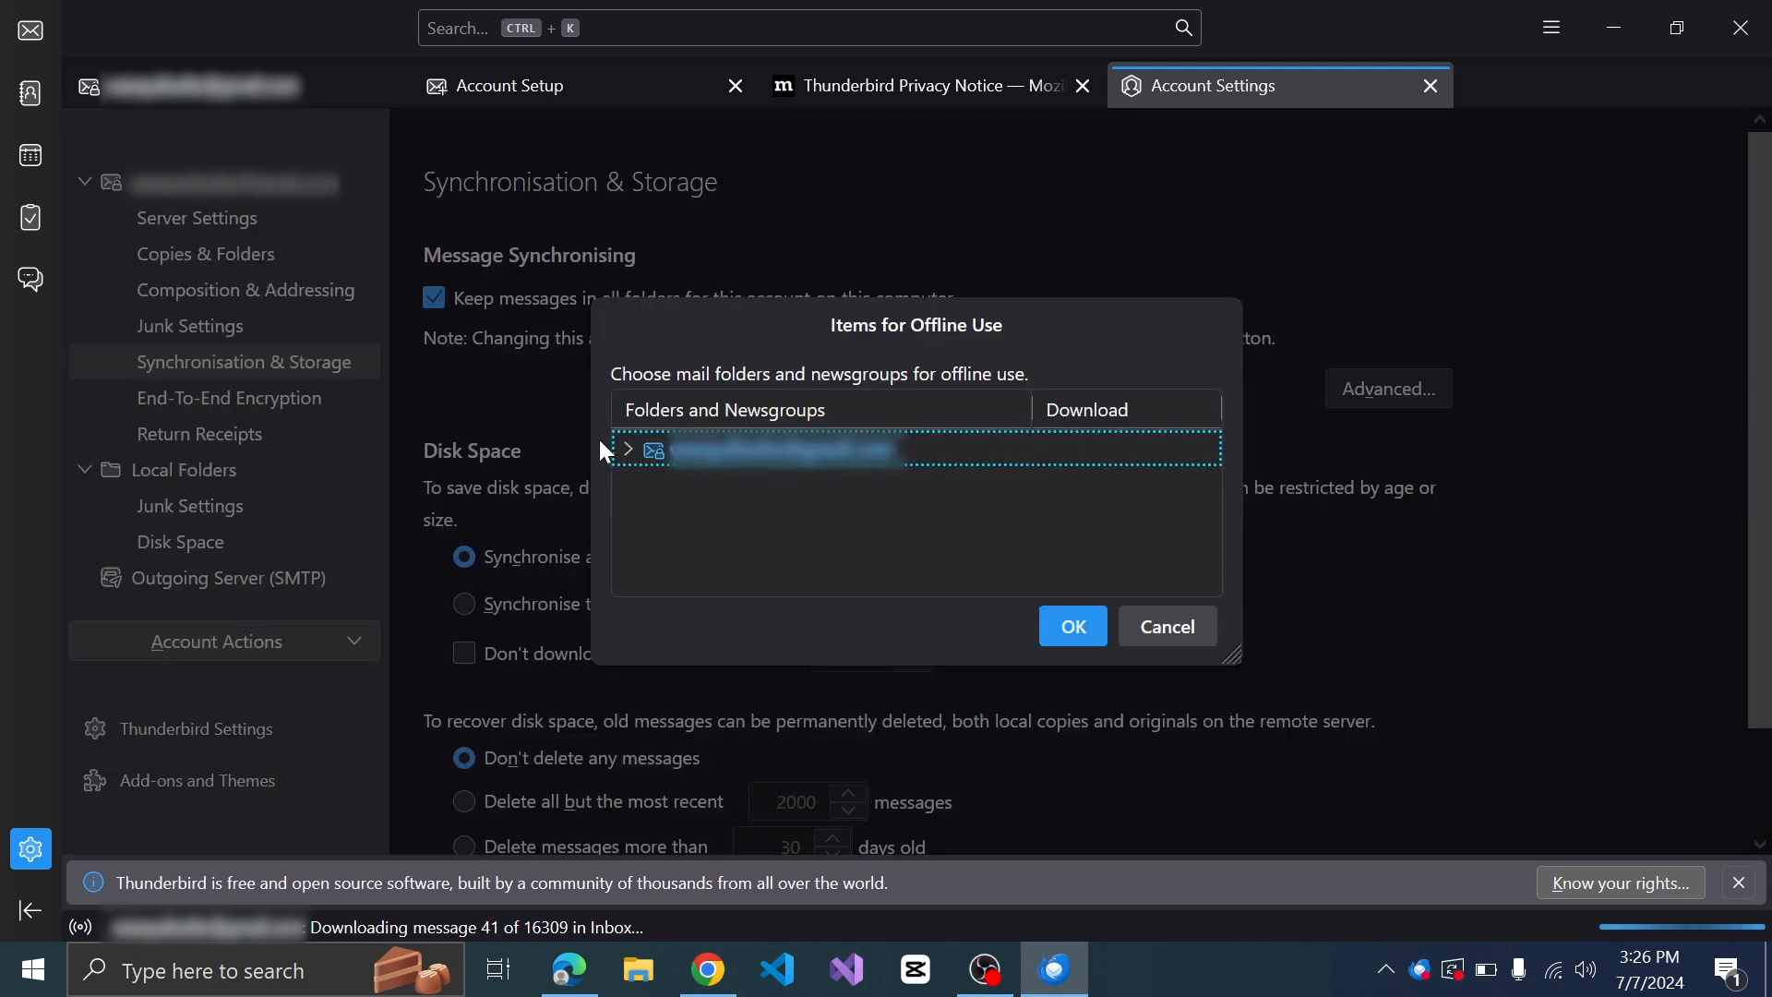
left_click(629, 450)
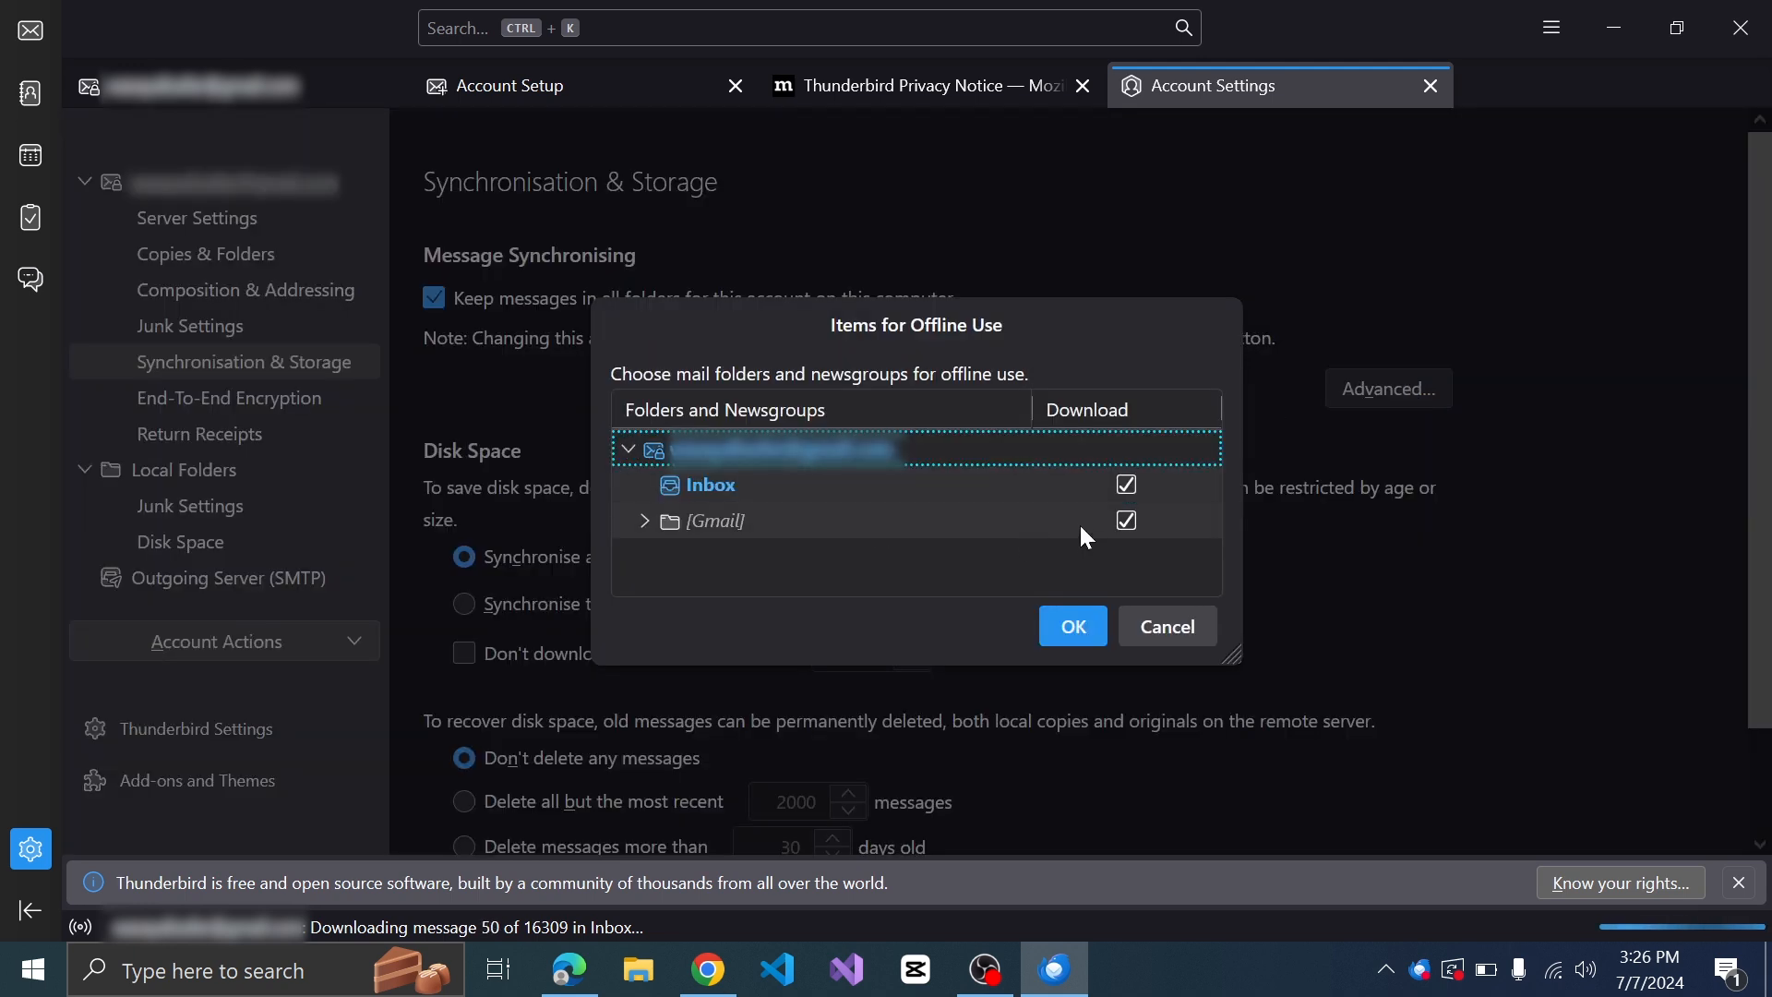
left_click(1128, 486)
left_click(1126, 522)
left_click(1072, 628)
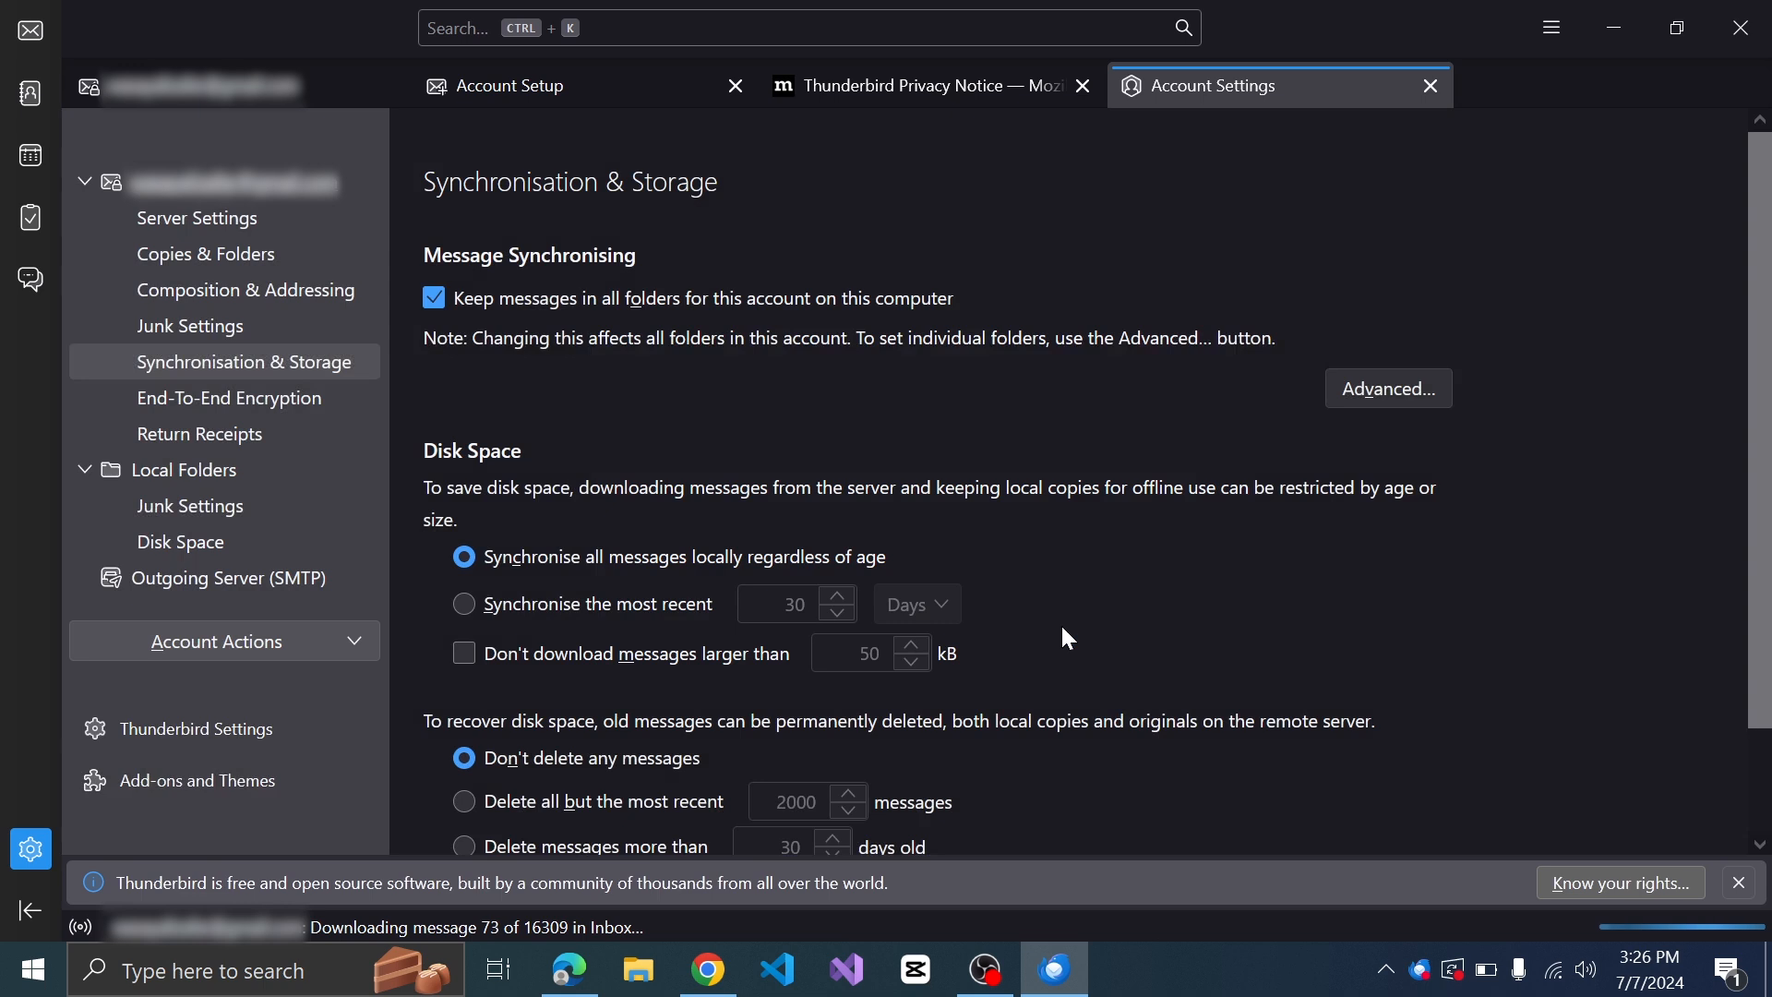
Step: Set the Local Folders directory to email download > Takeout > Mail on the Desktop, restarting Thunderbird, and open the Category promotions.mbox folder
left_click(35, 33)
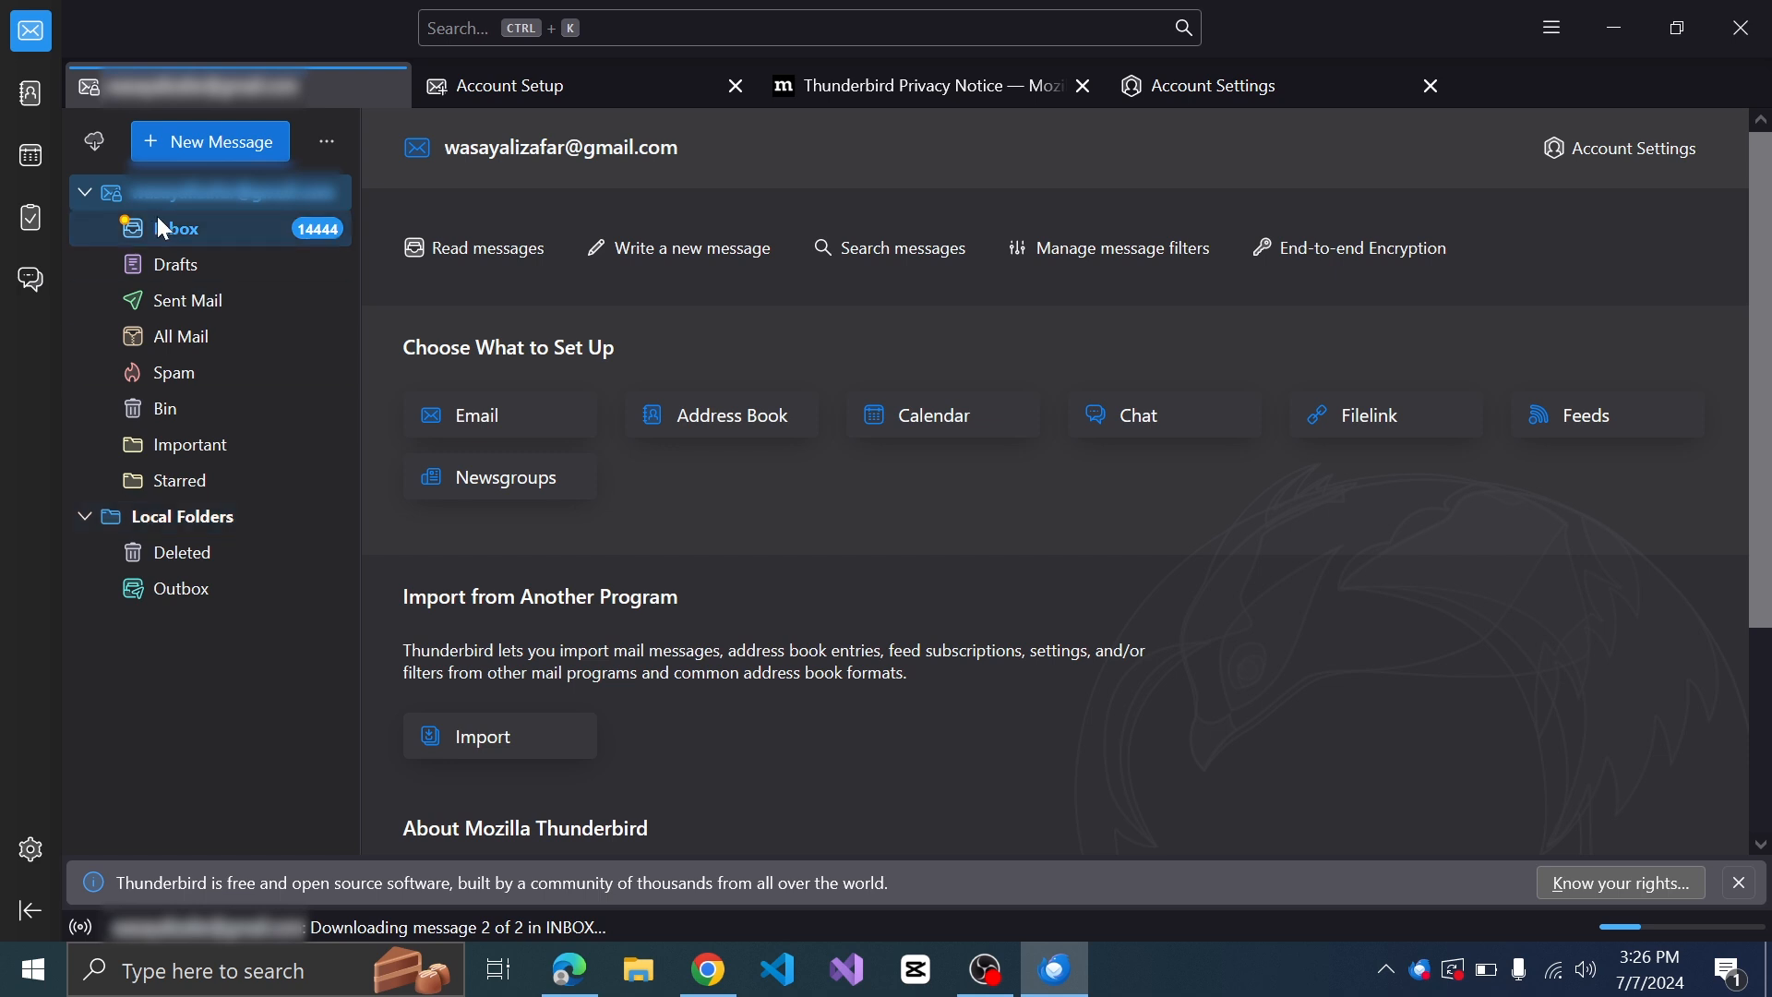
left_click(222, 526)
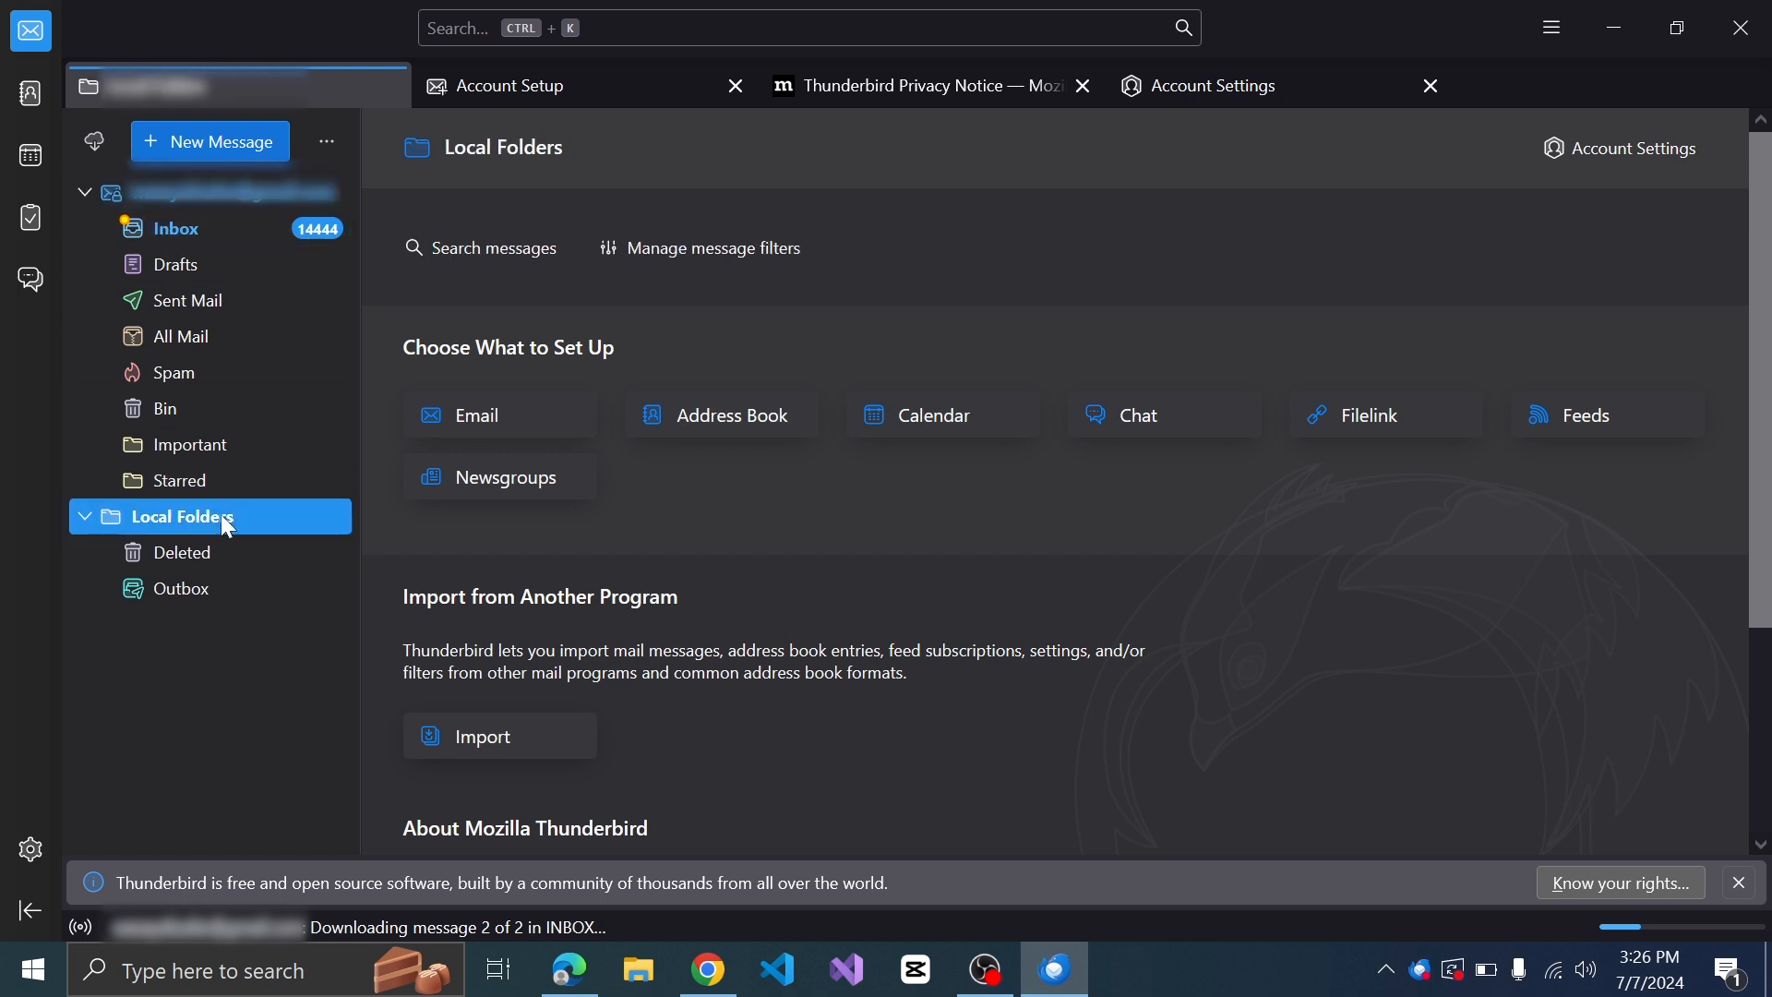
right_click(227, 526)
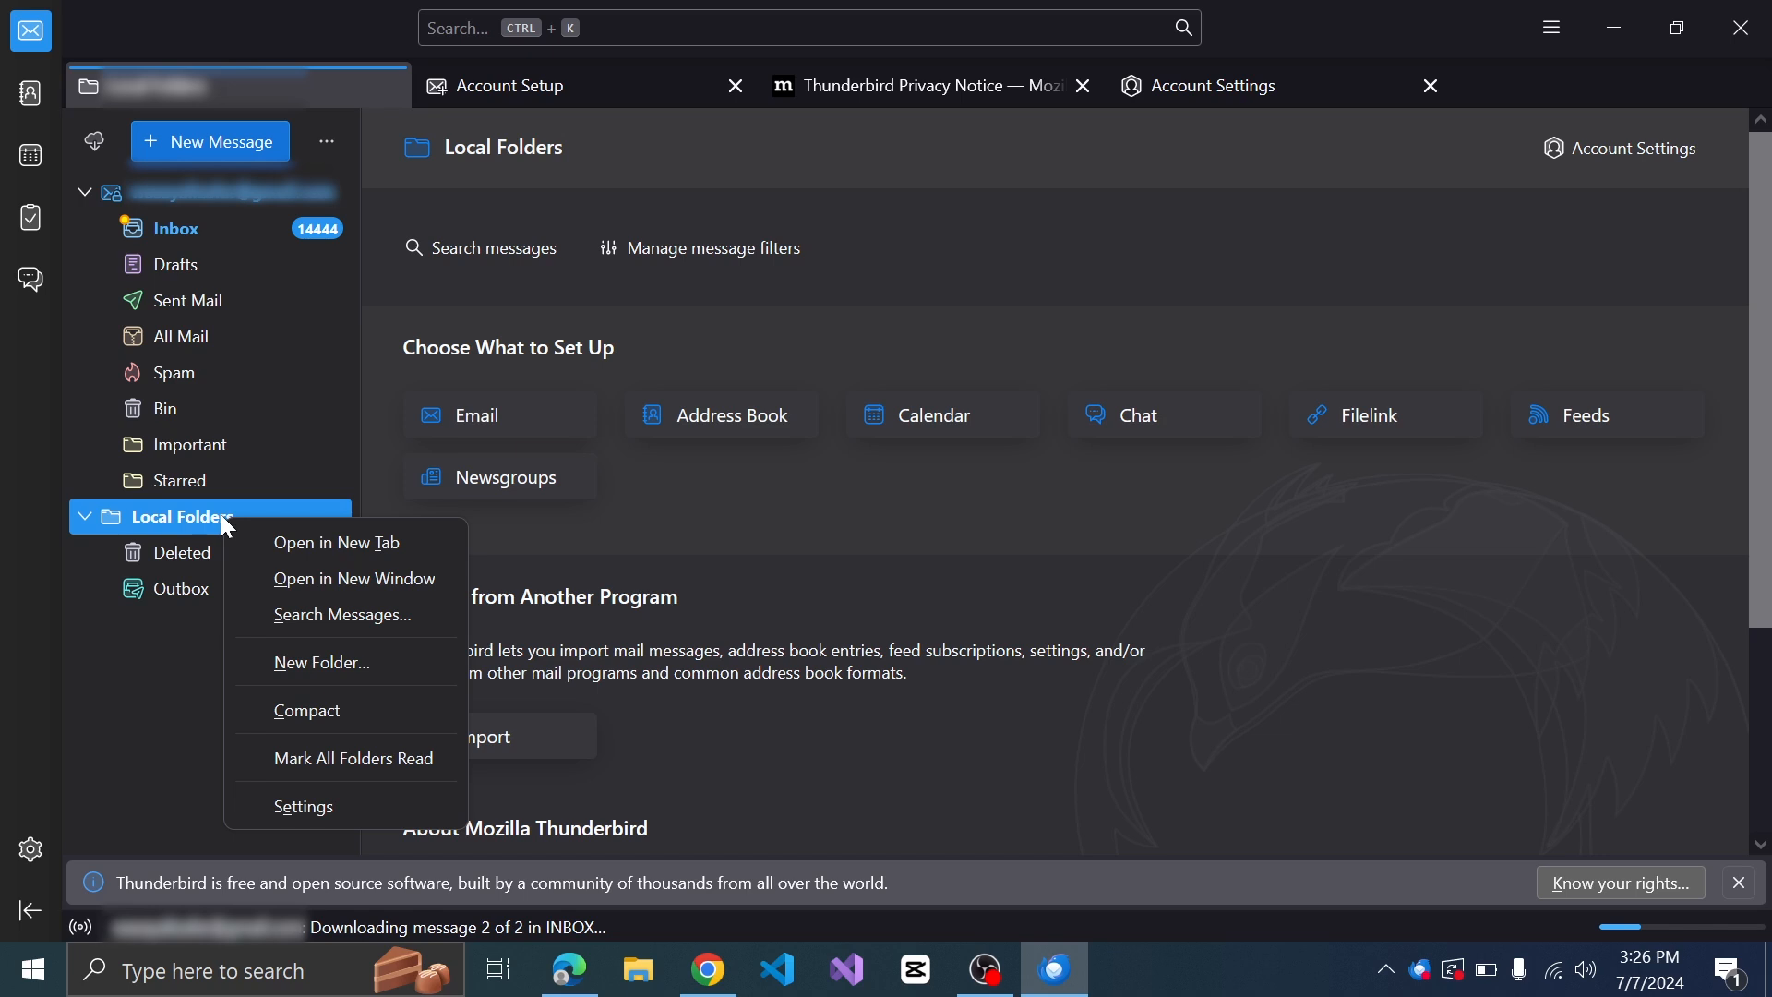
left_click(371, 813)
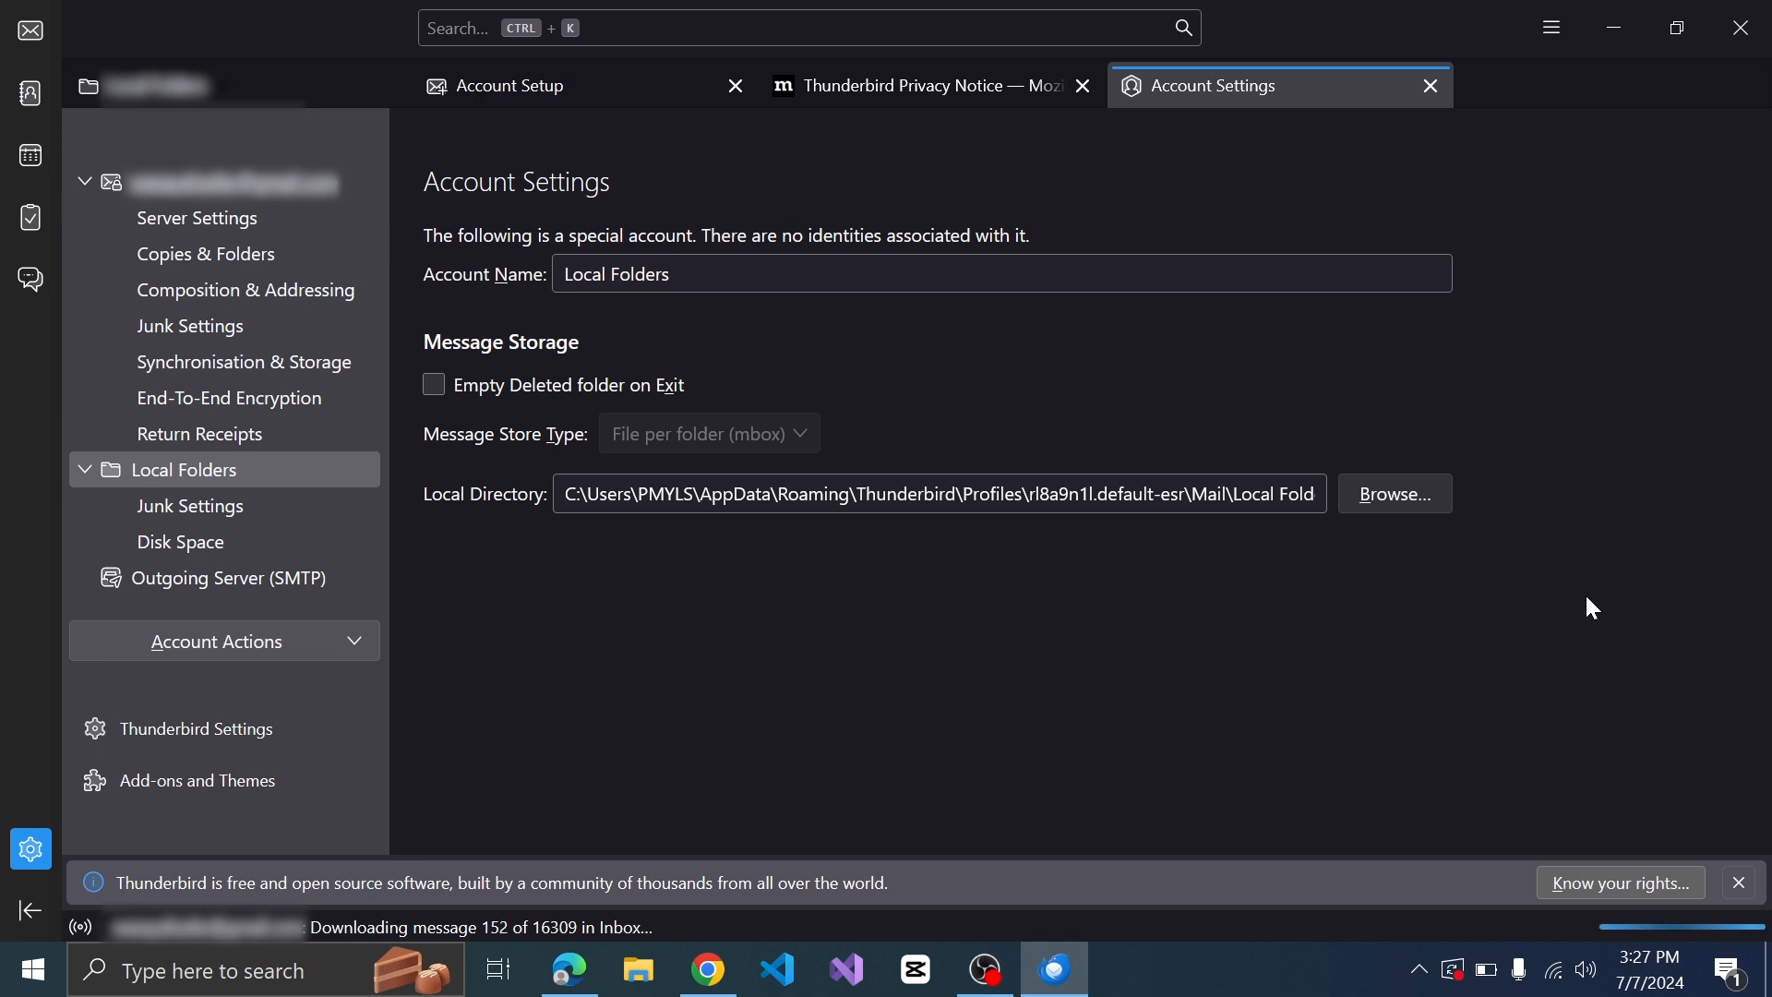
left_click(1407, 506)
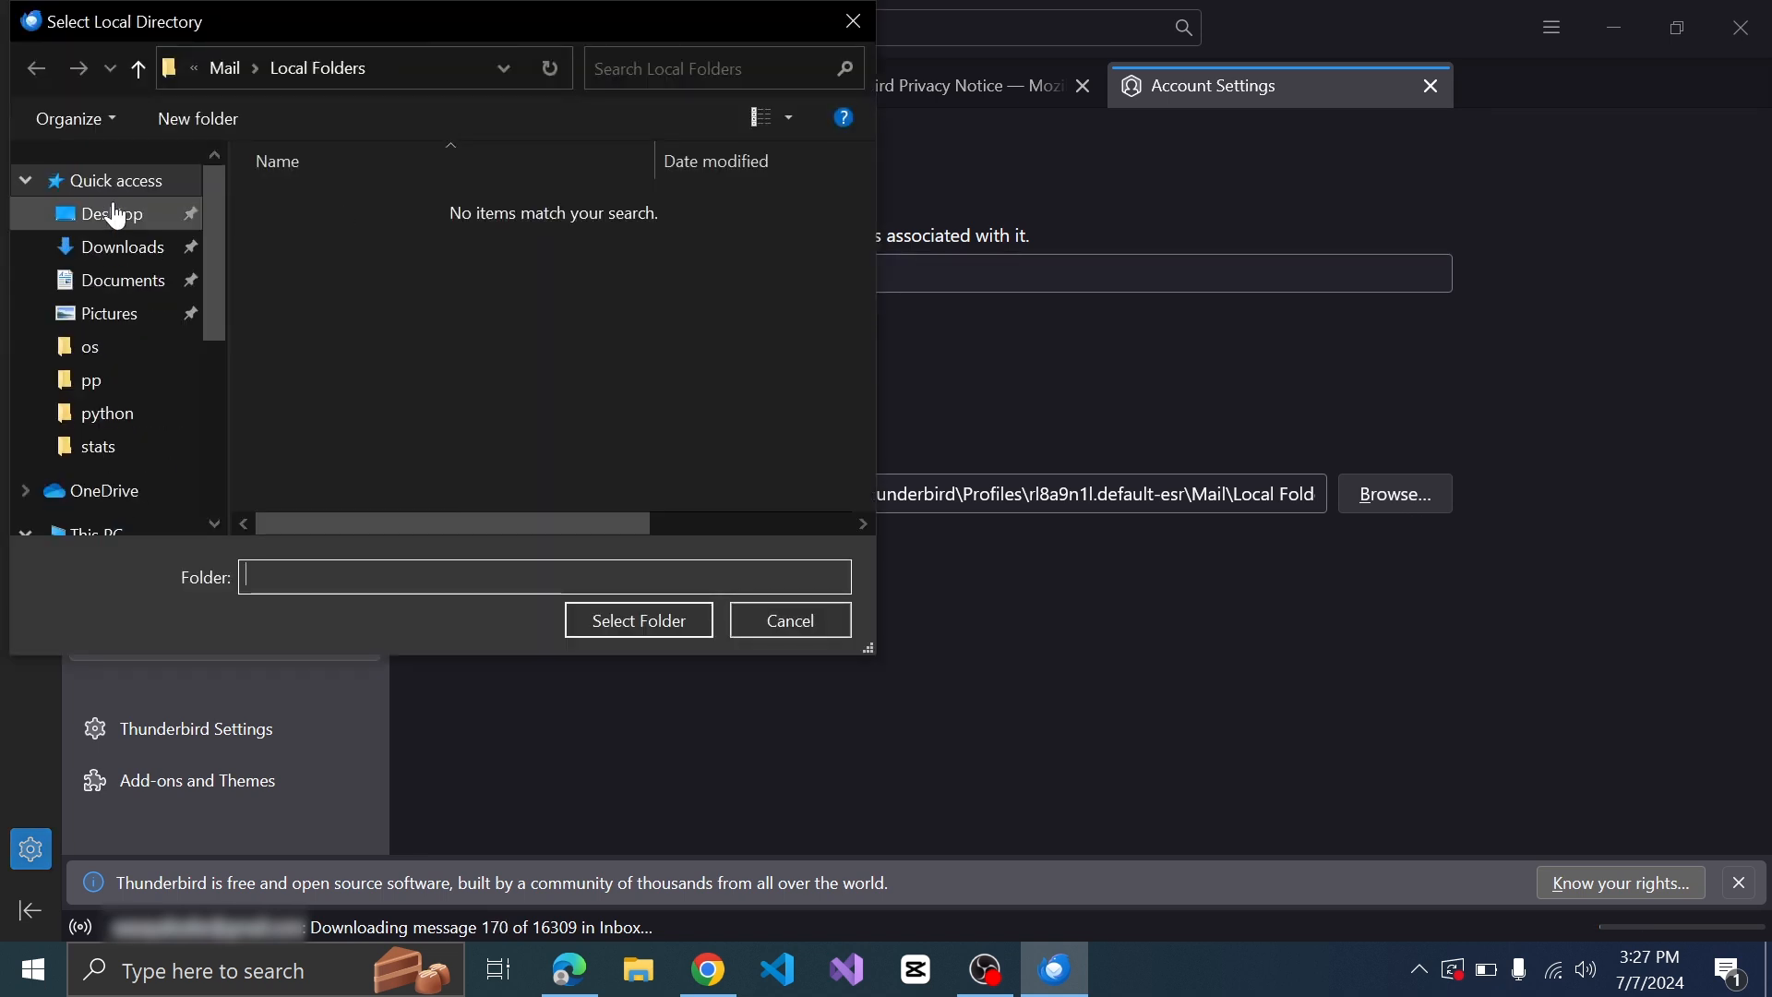
left_click(112, 215)
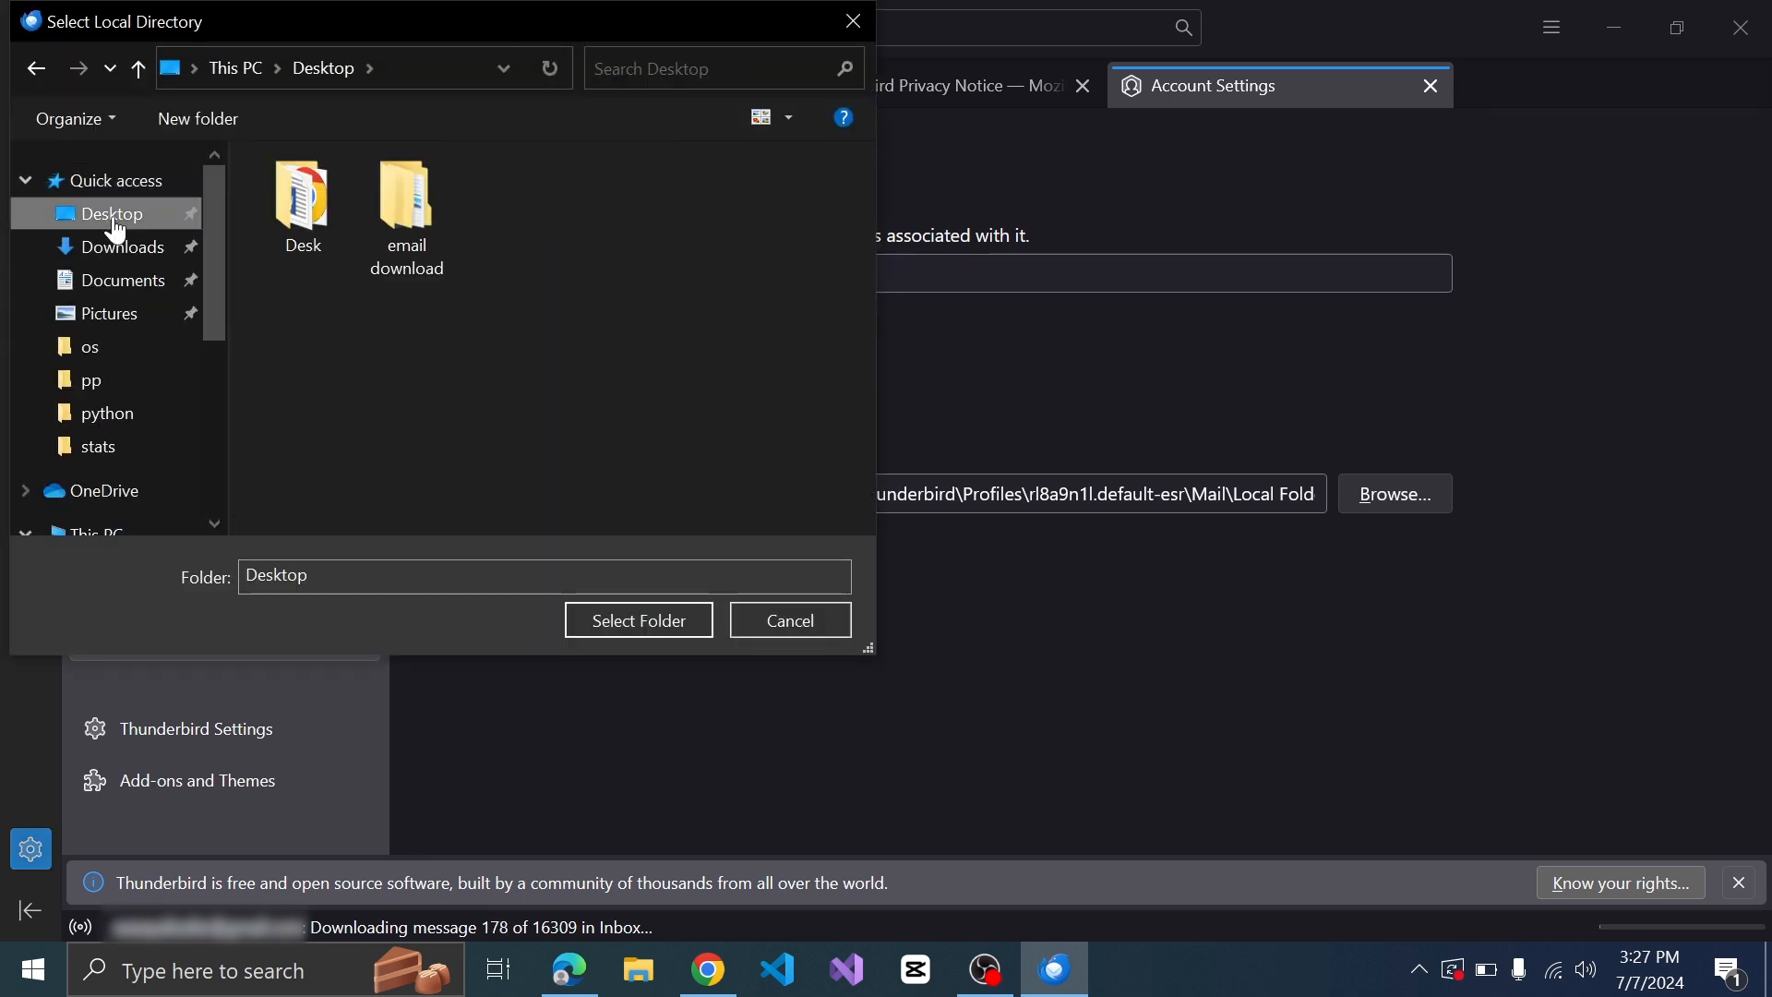
double_click(414, 224)
double_click(340, 205)
double_click(340, 205)
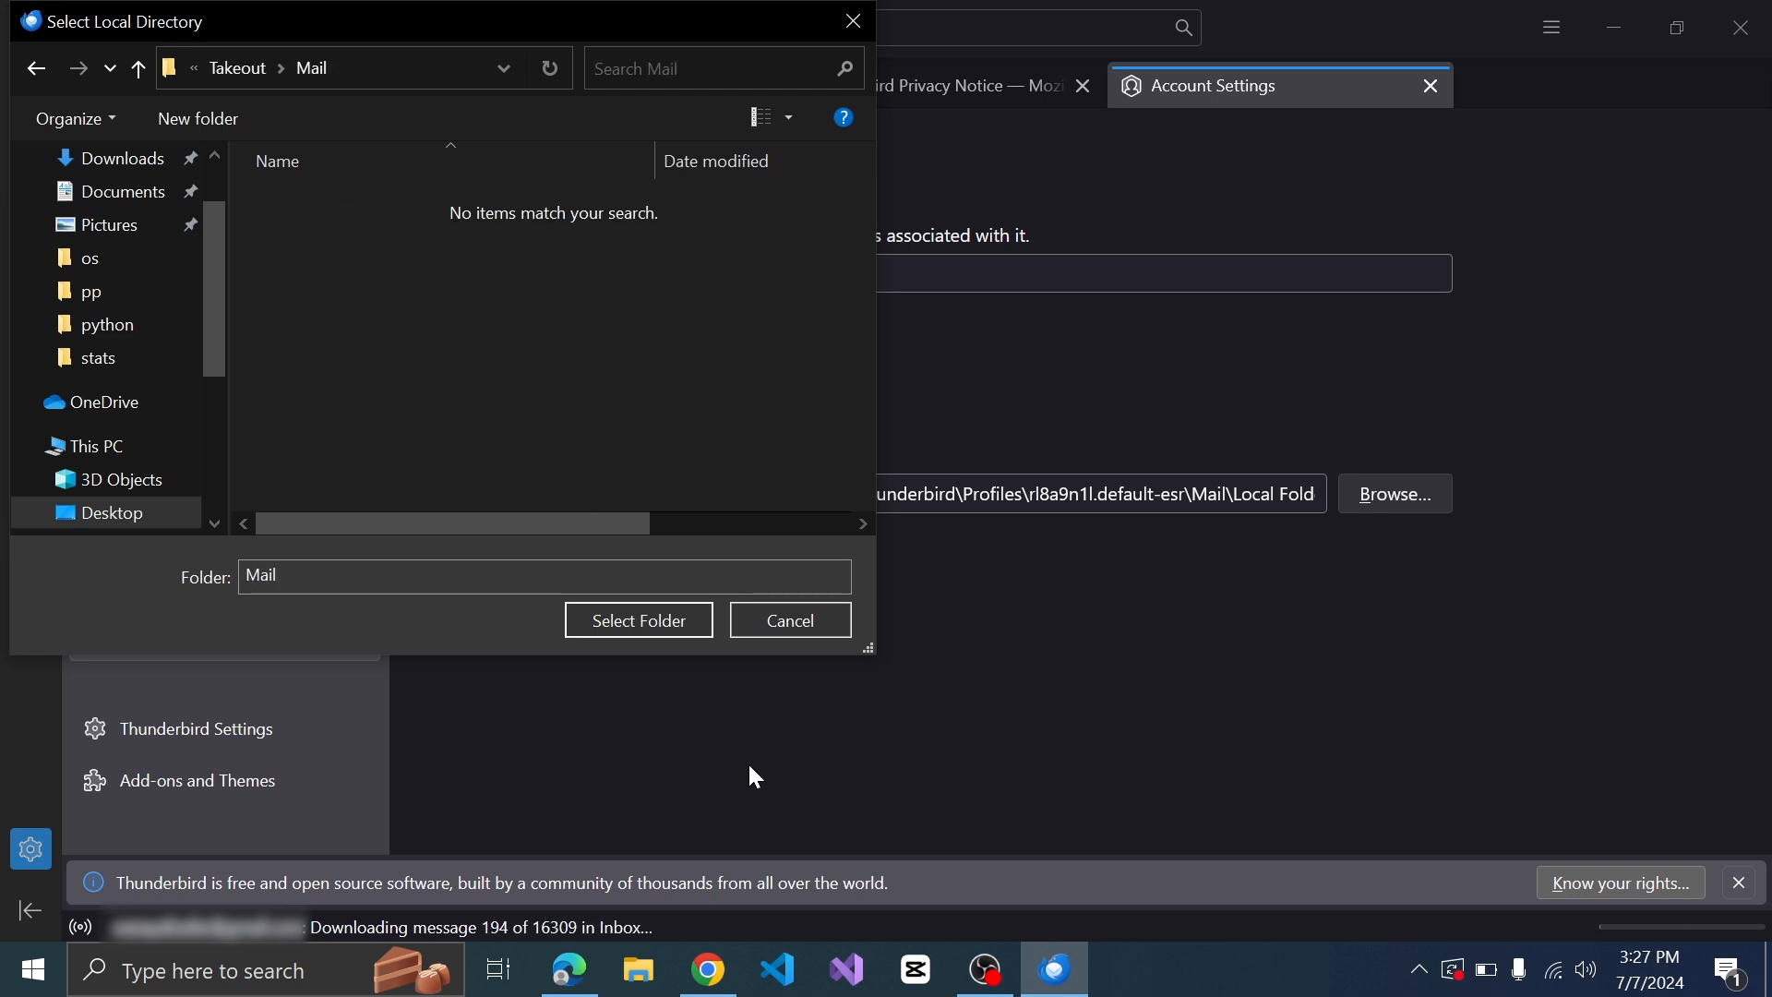
left_click(629, 628)
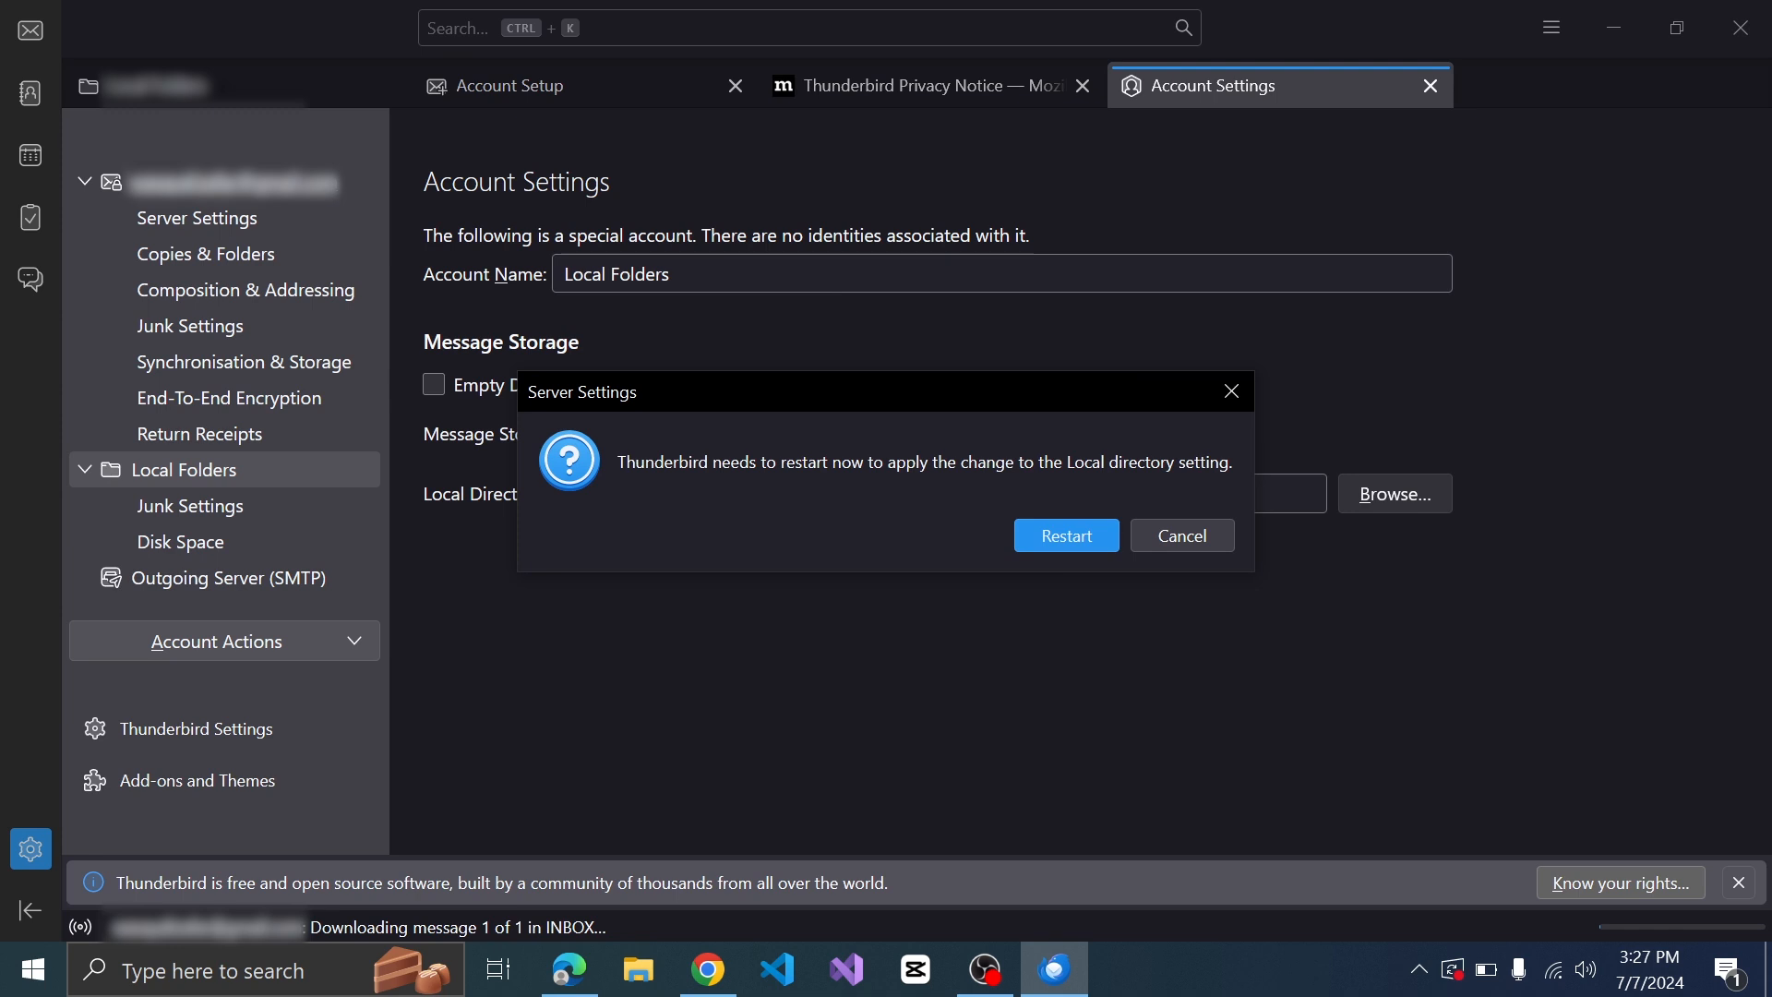
left_click(1089, 545)
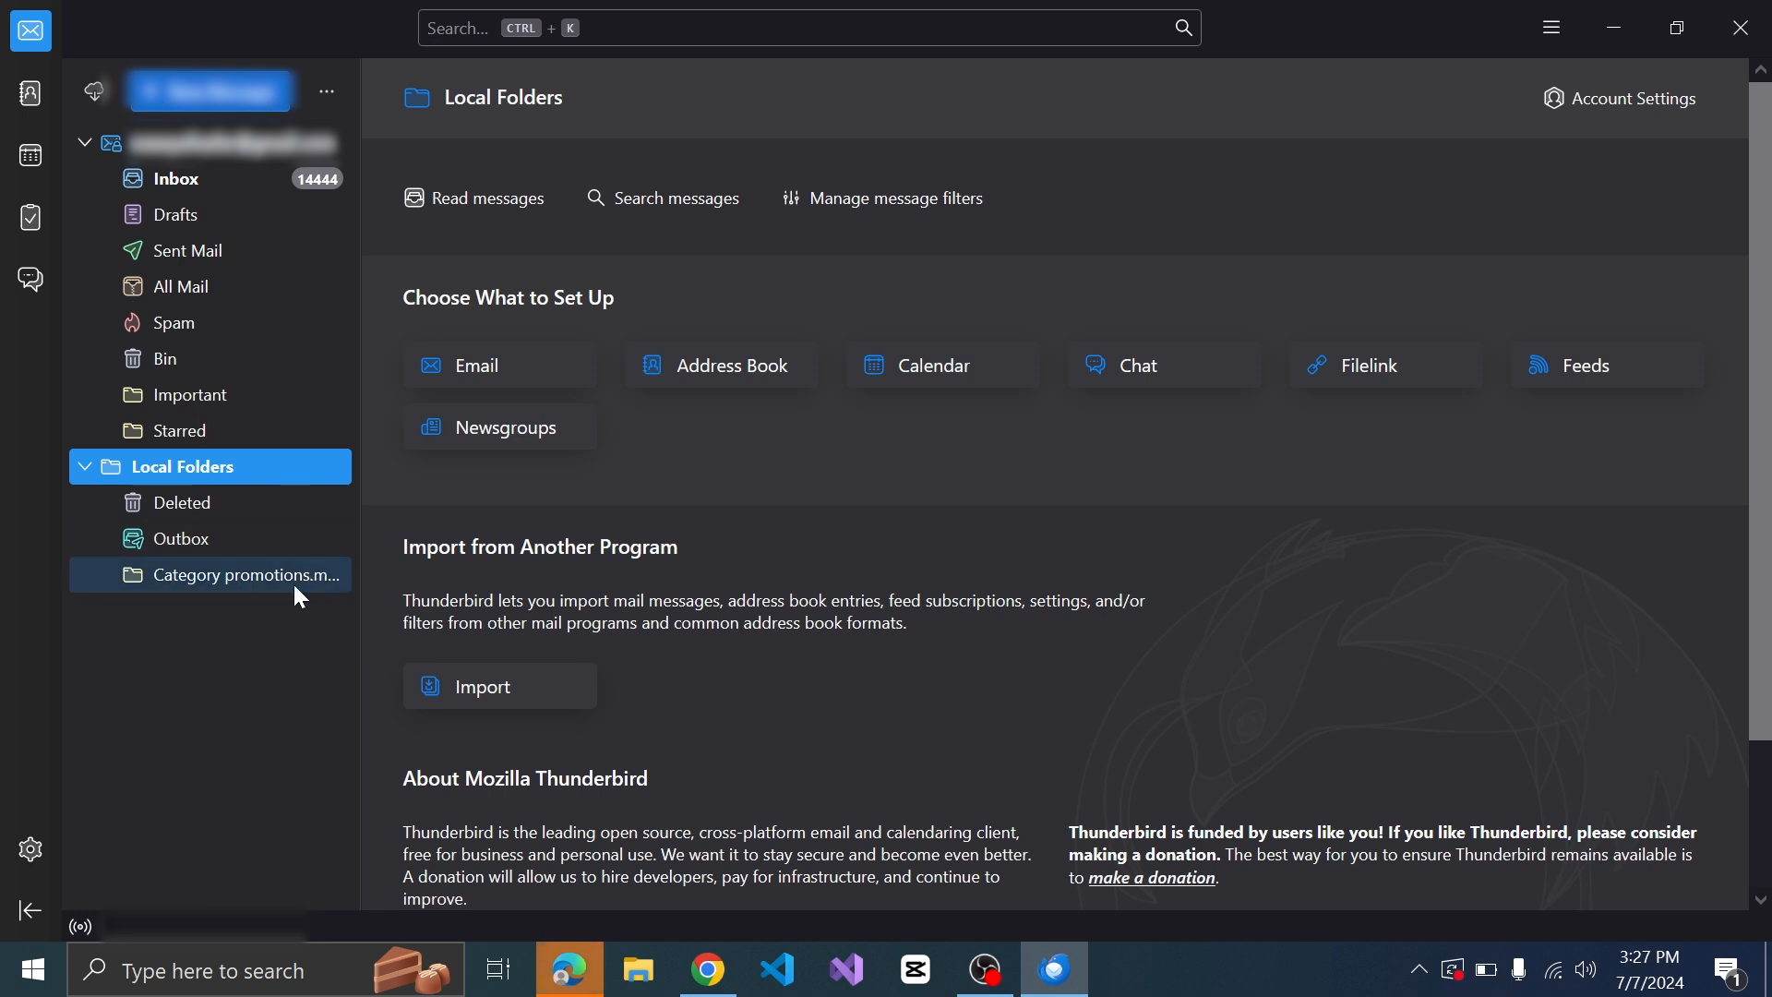
left_click(221, 577)
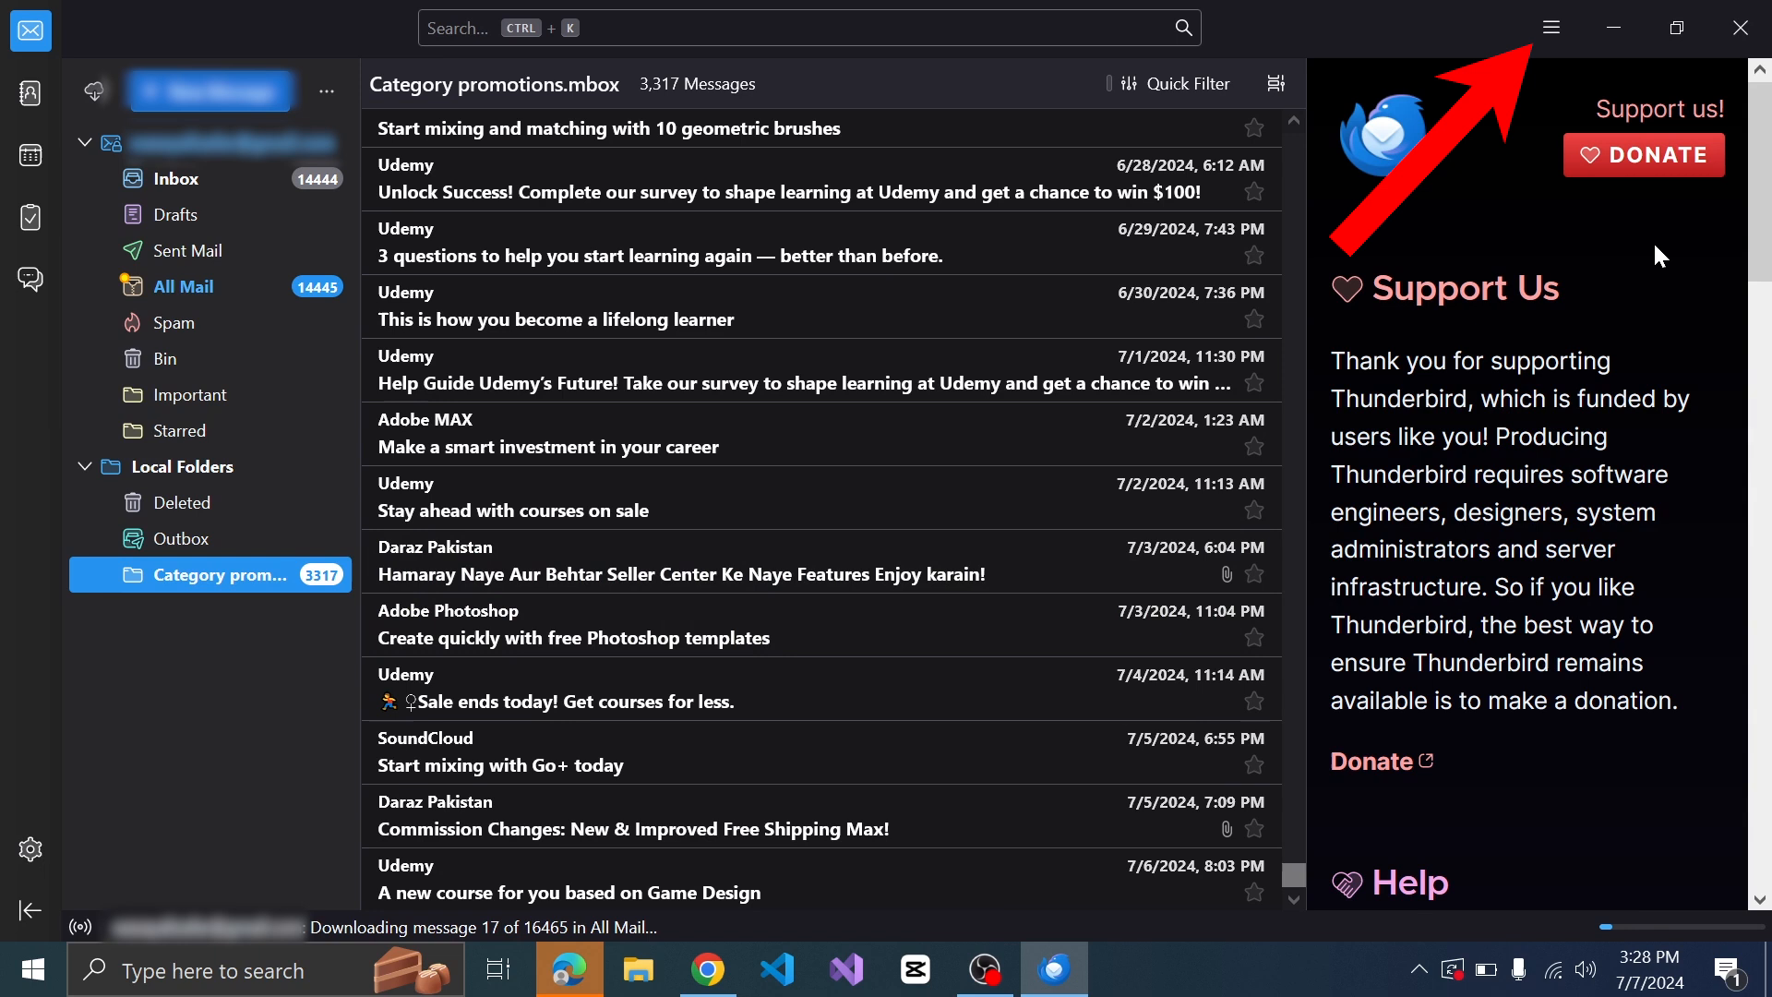
Step: Search the Thunderbird add-ons catalogue for "import export"
left_click(1555, 32)
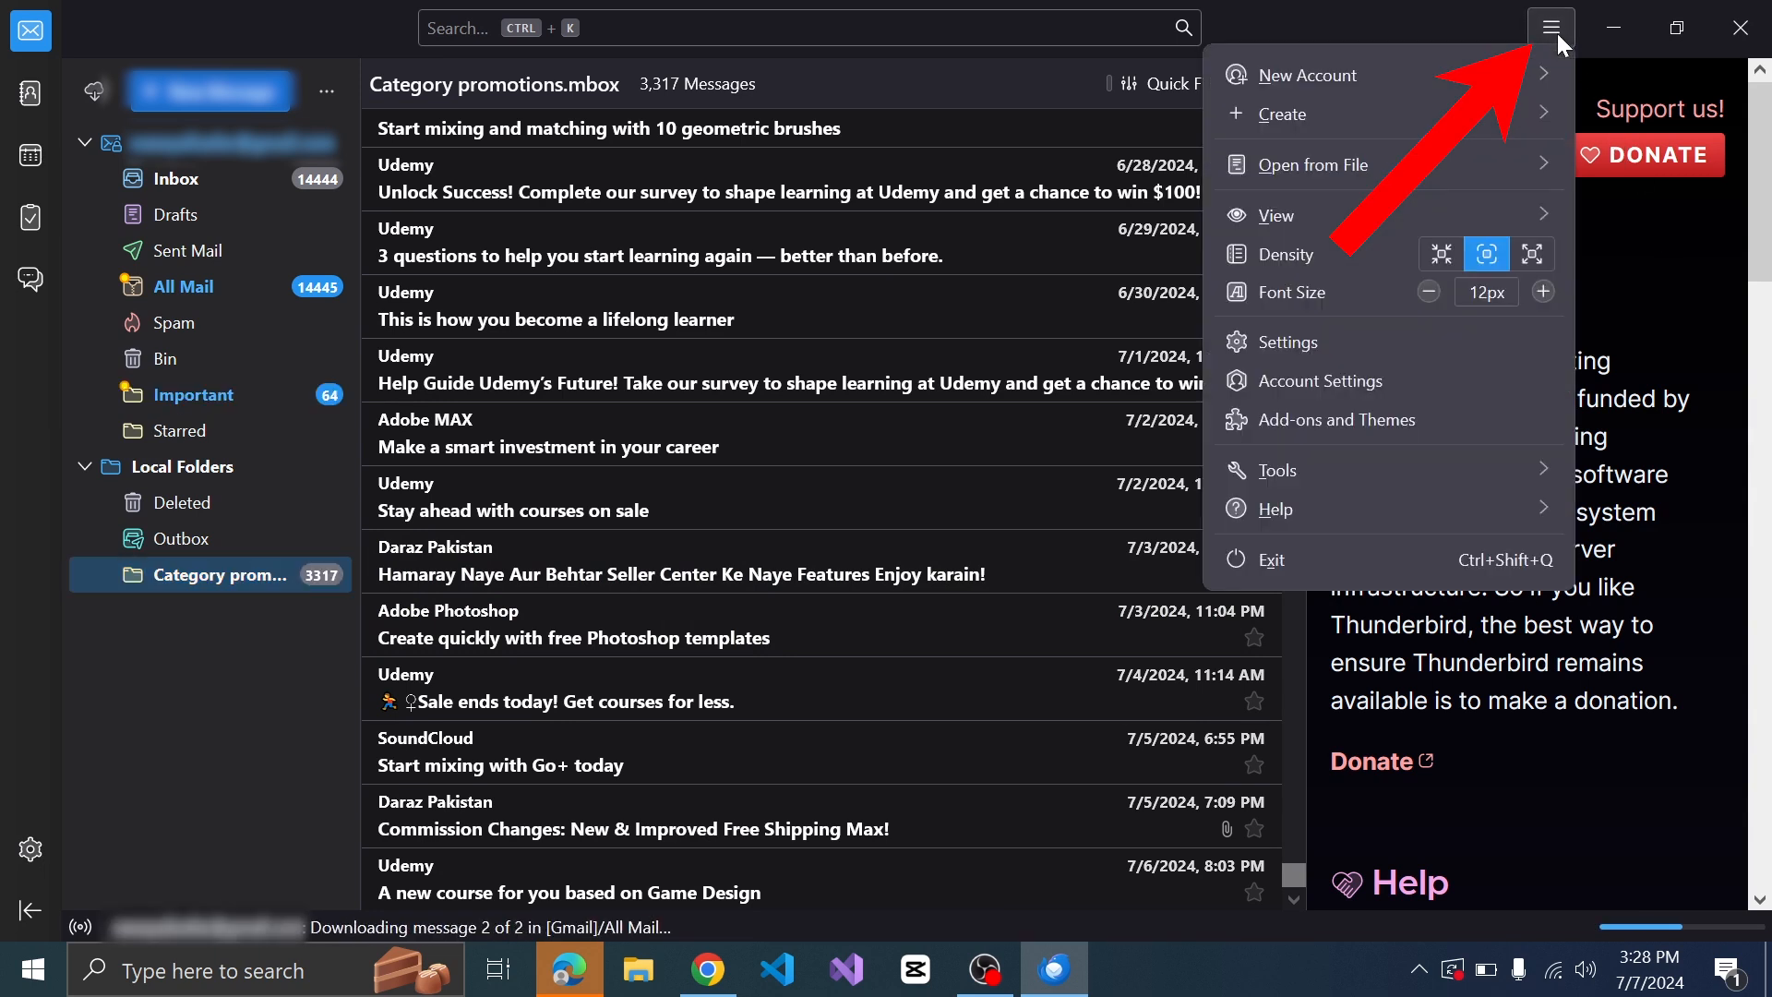
left_click(1320, 423)
left_click(1117, 159)
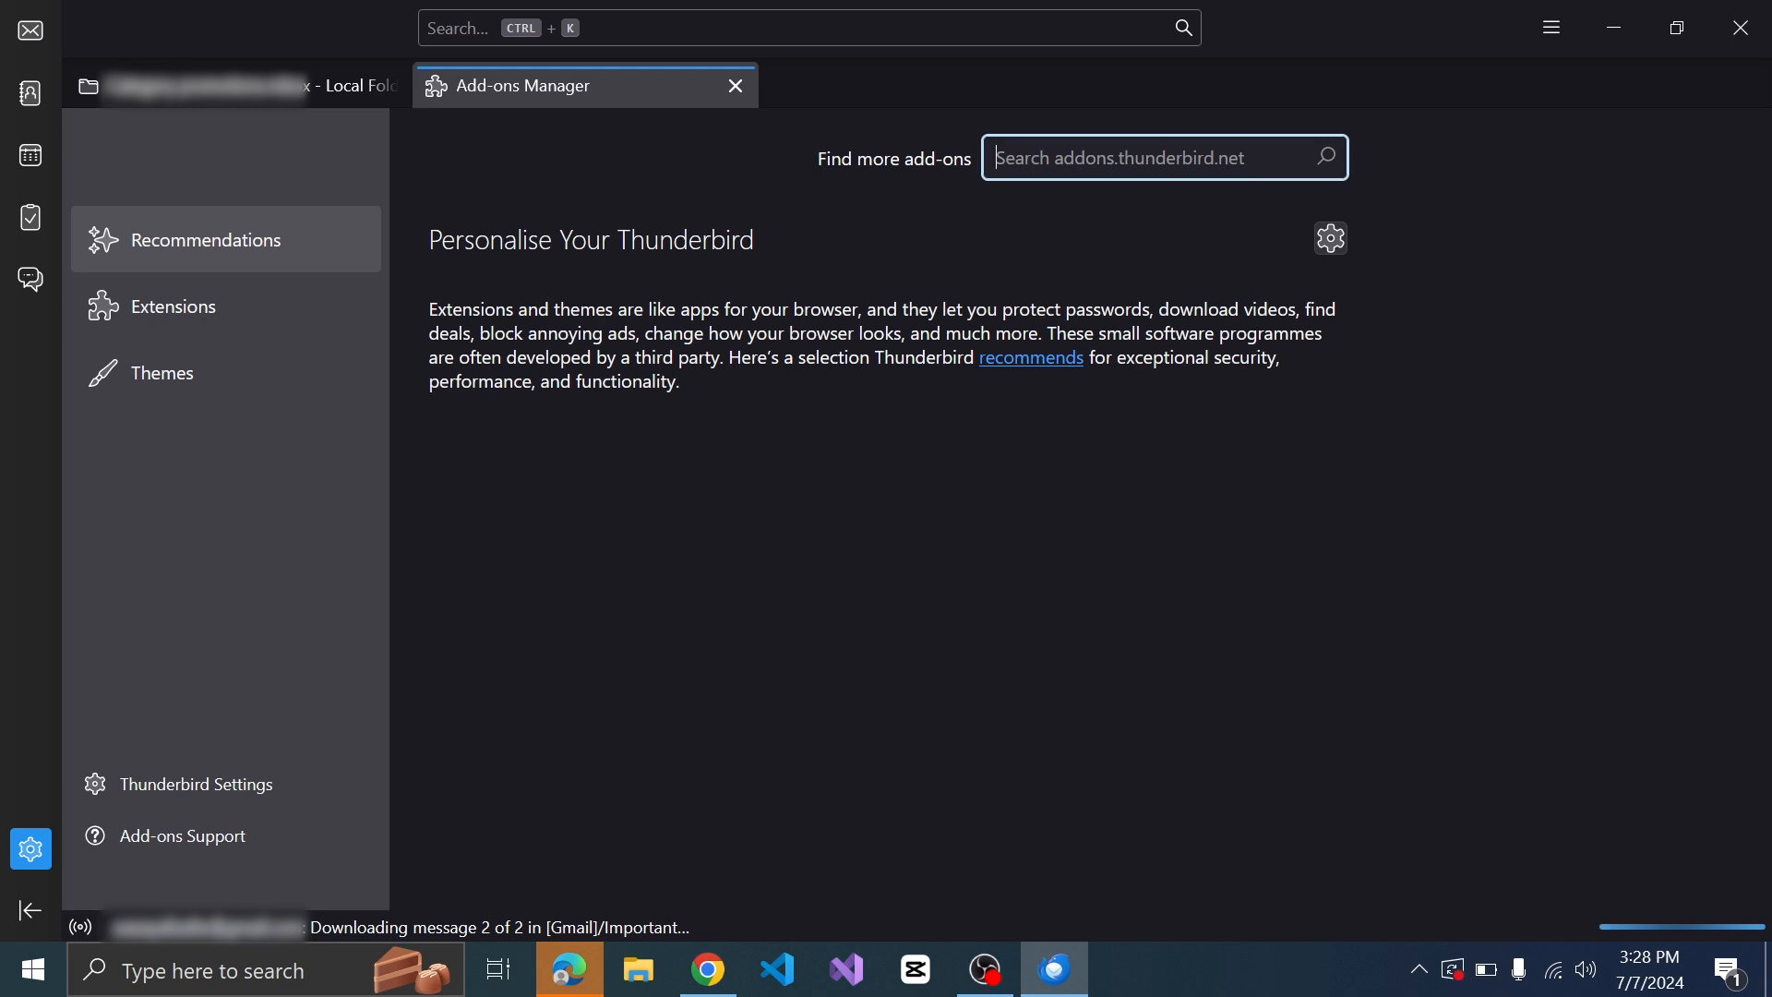
type("import ex")
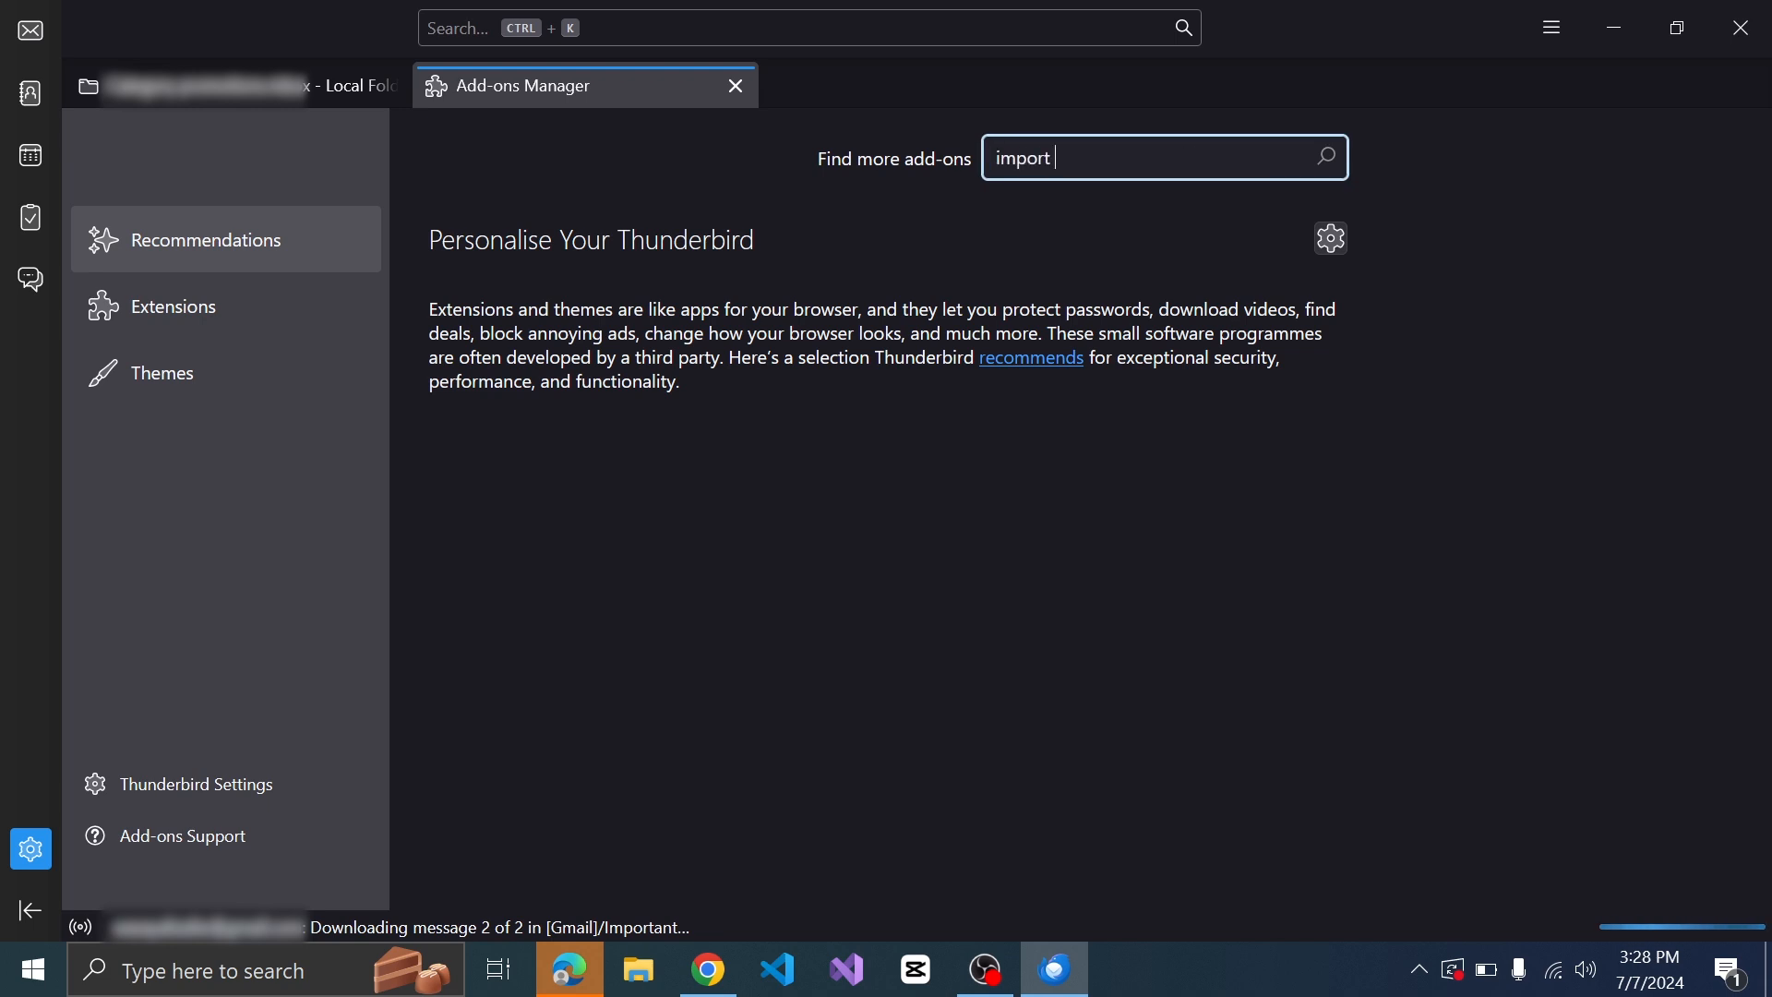
type("port")
key("Return")
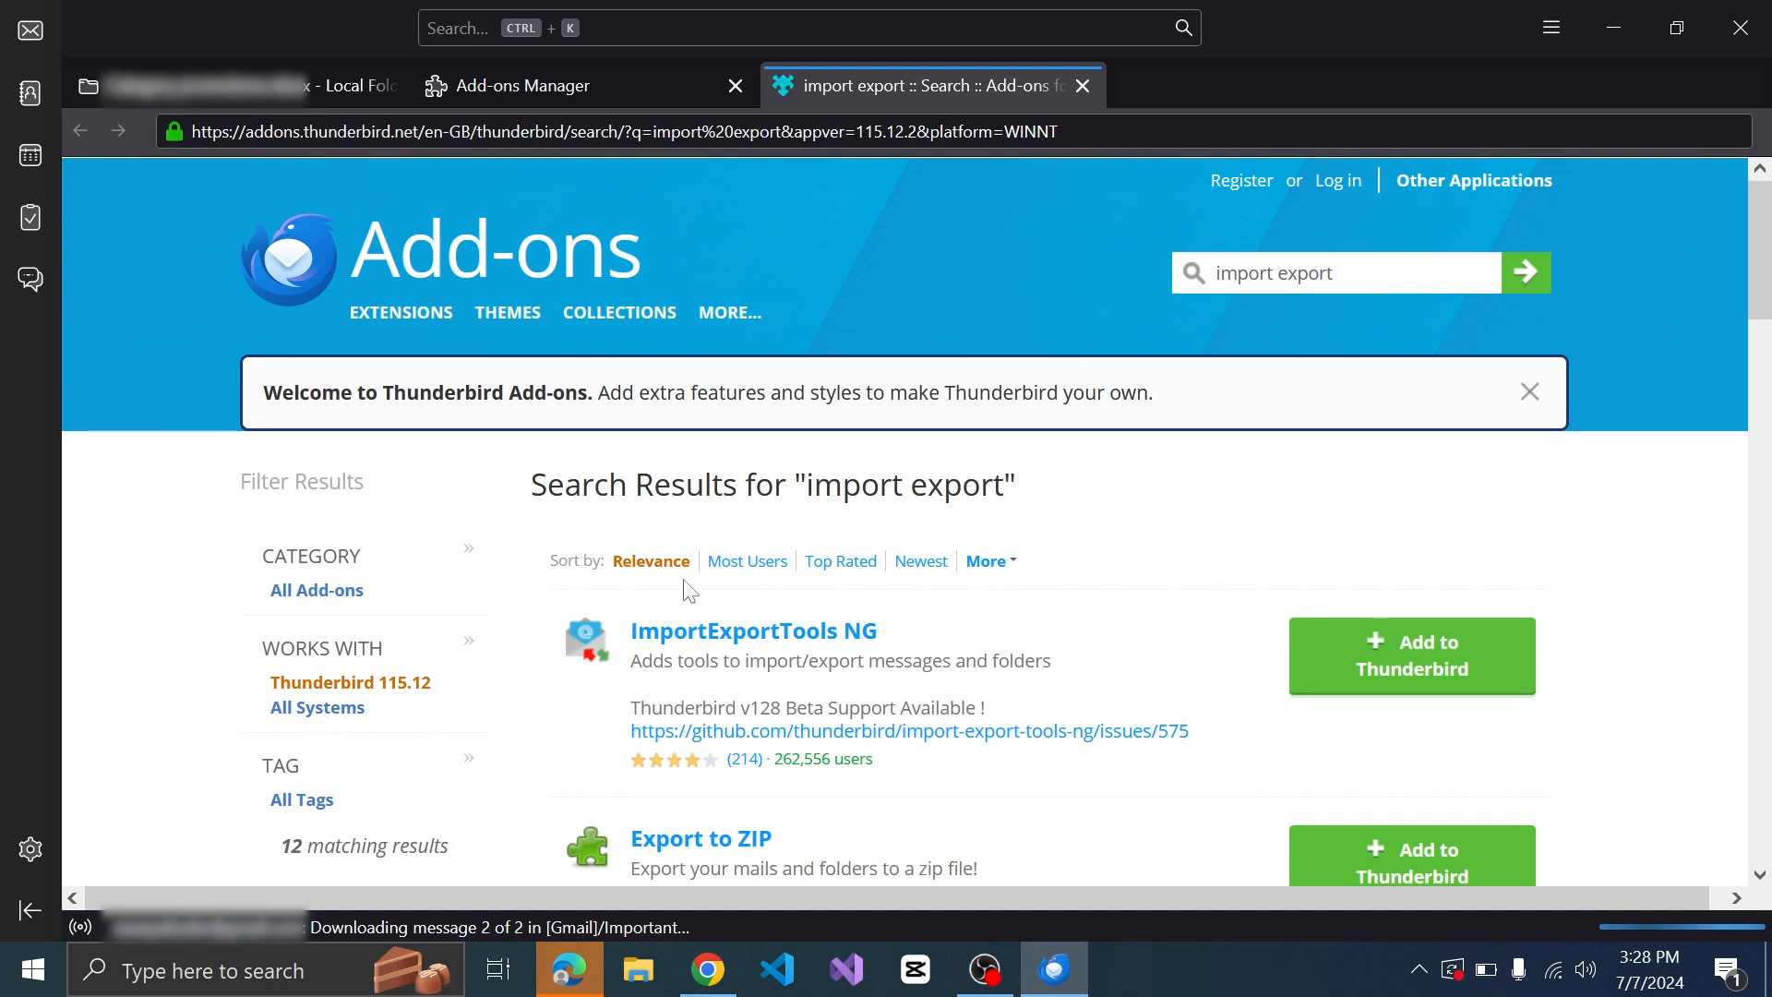
Step: Add the ImportExportTools NG add-on to Thunderbird and close the add-on pages
left_click(835, 637)
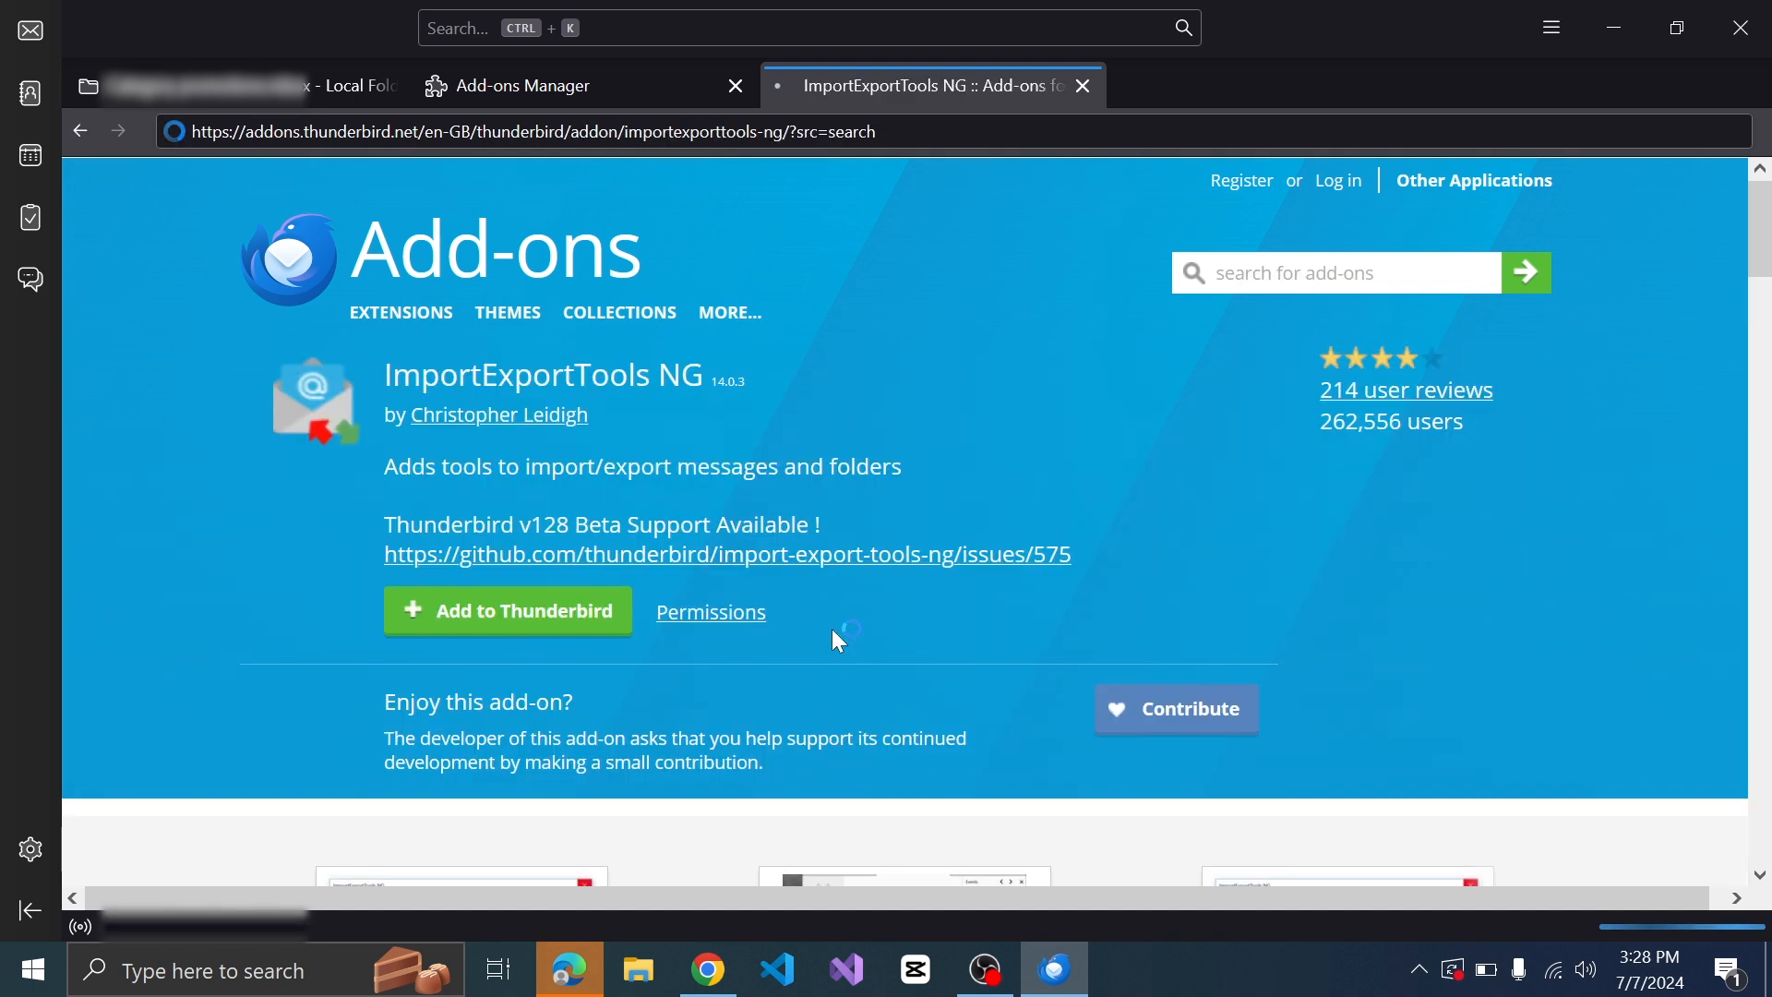
left_click(491, 613)
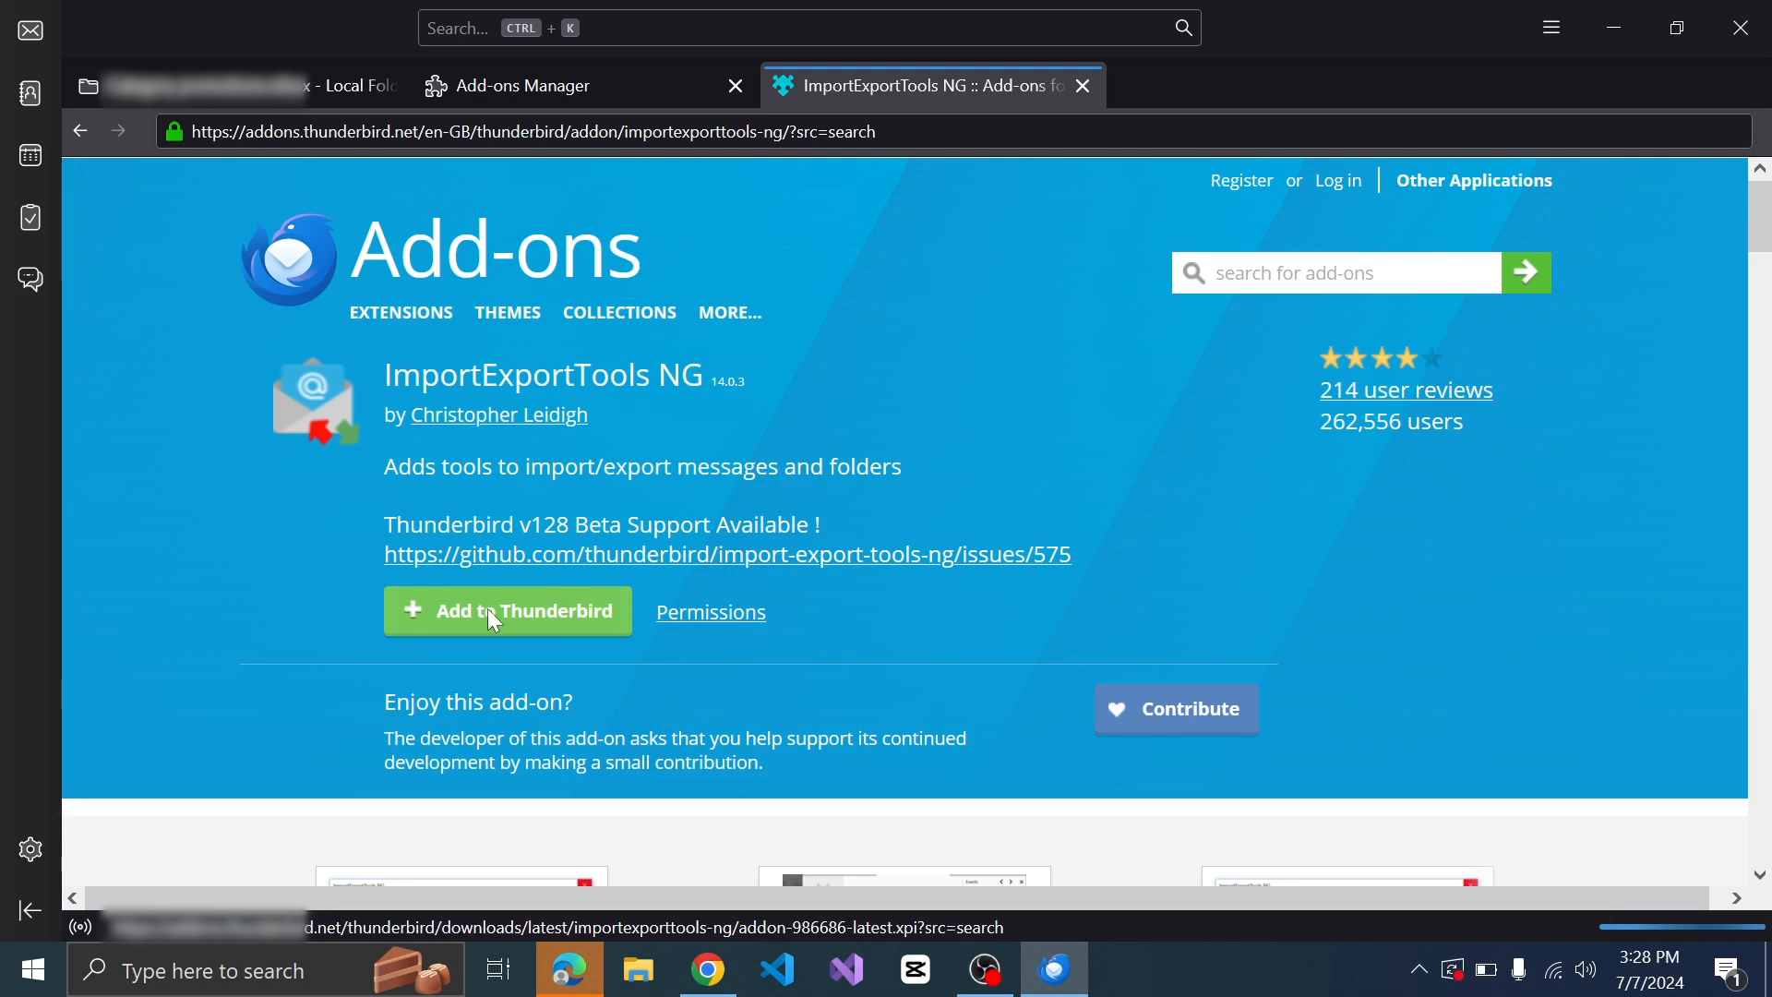
left_click(1350, 268)
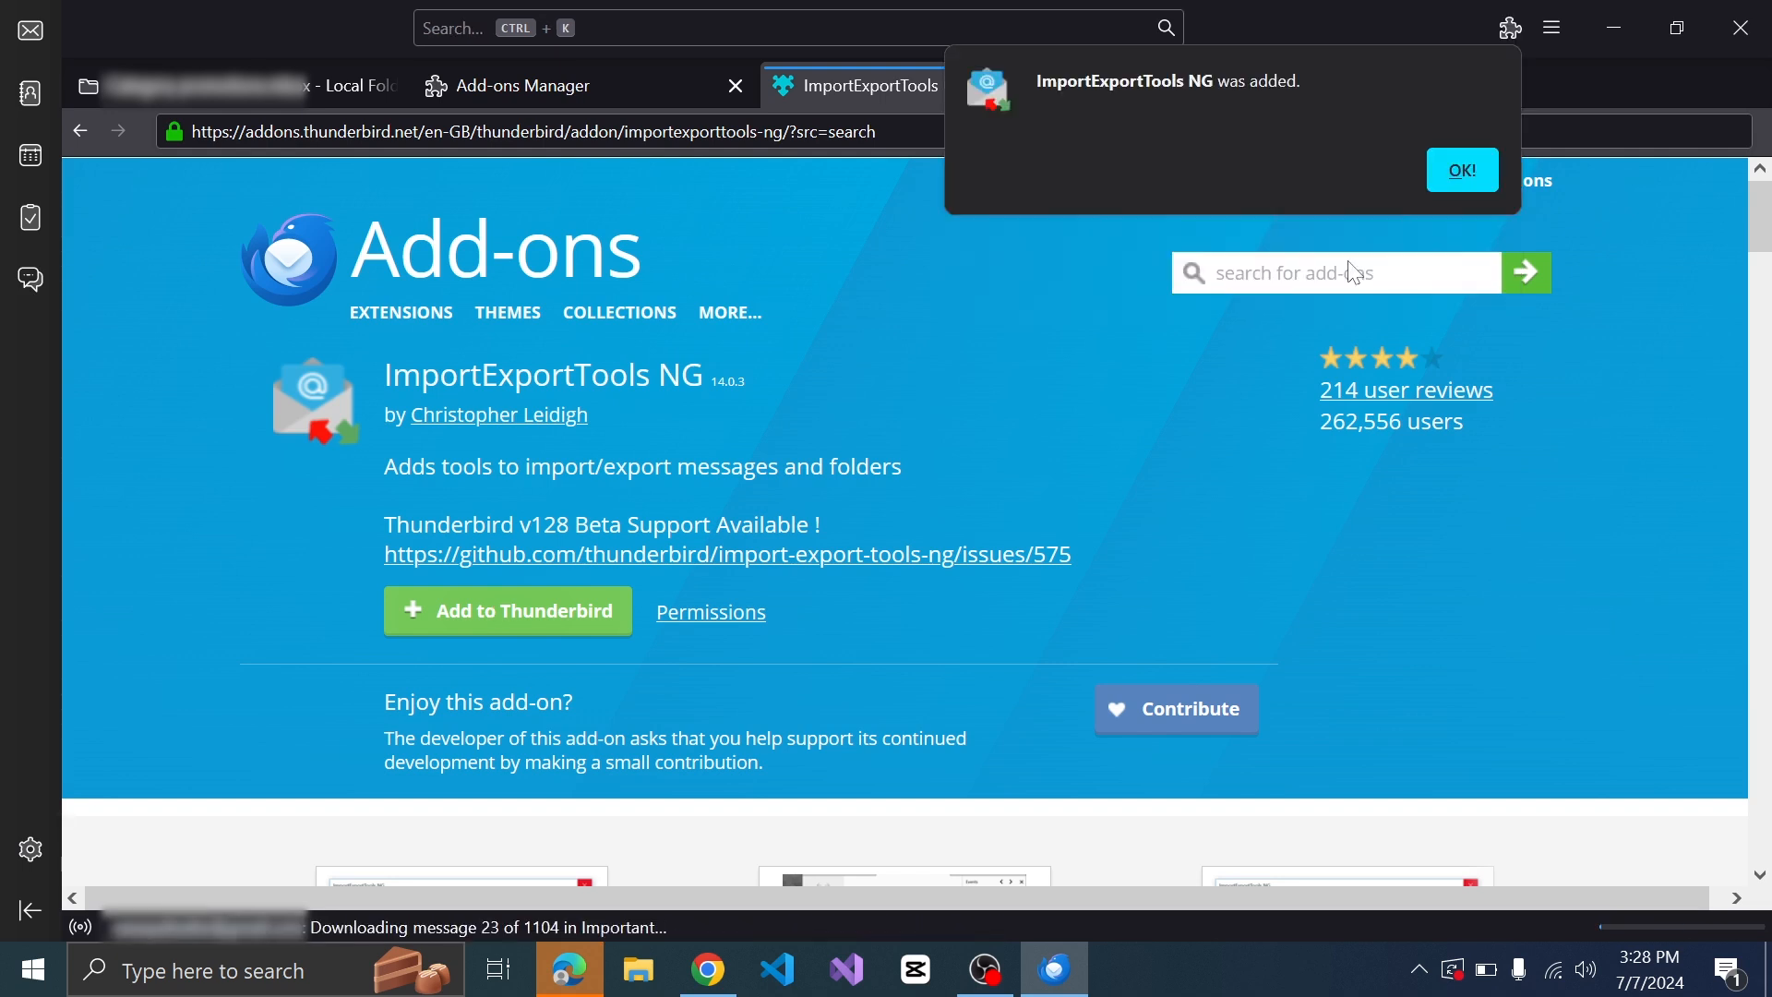
left_click(1472, 189)
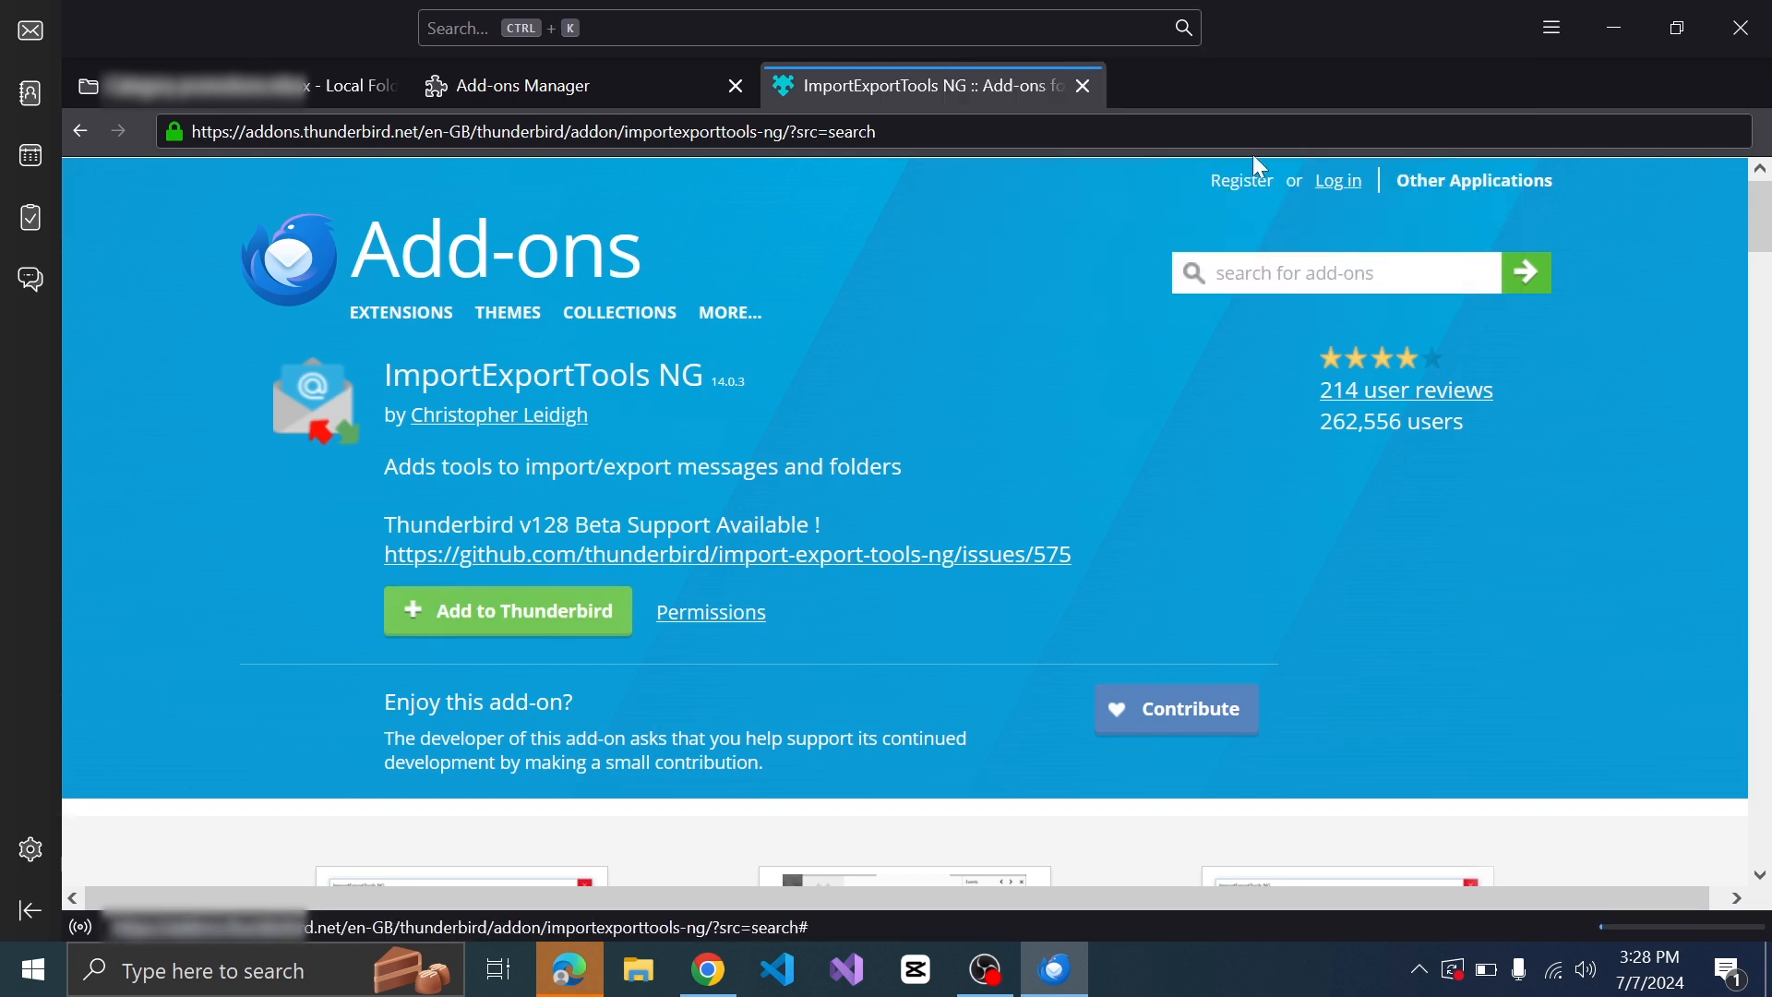
left_click(1078, 83)
left_click(736, 85)
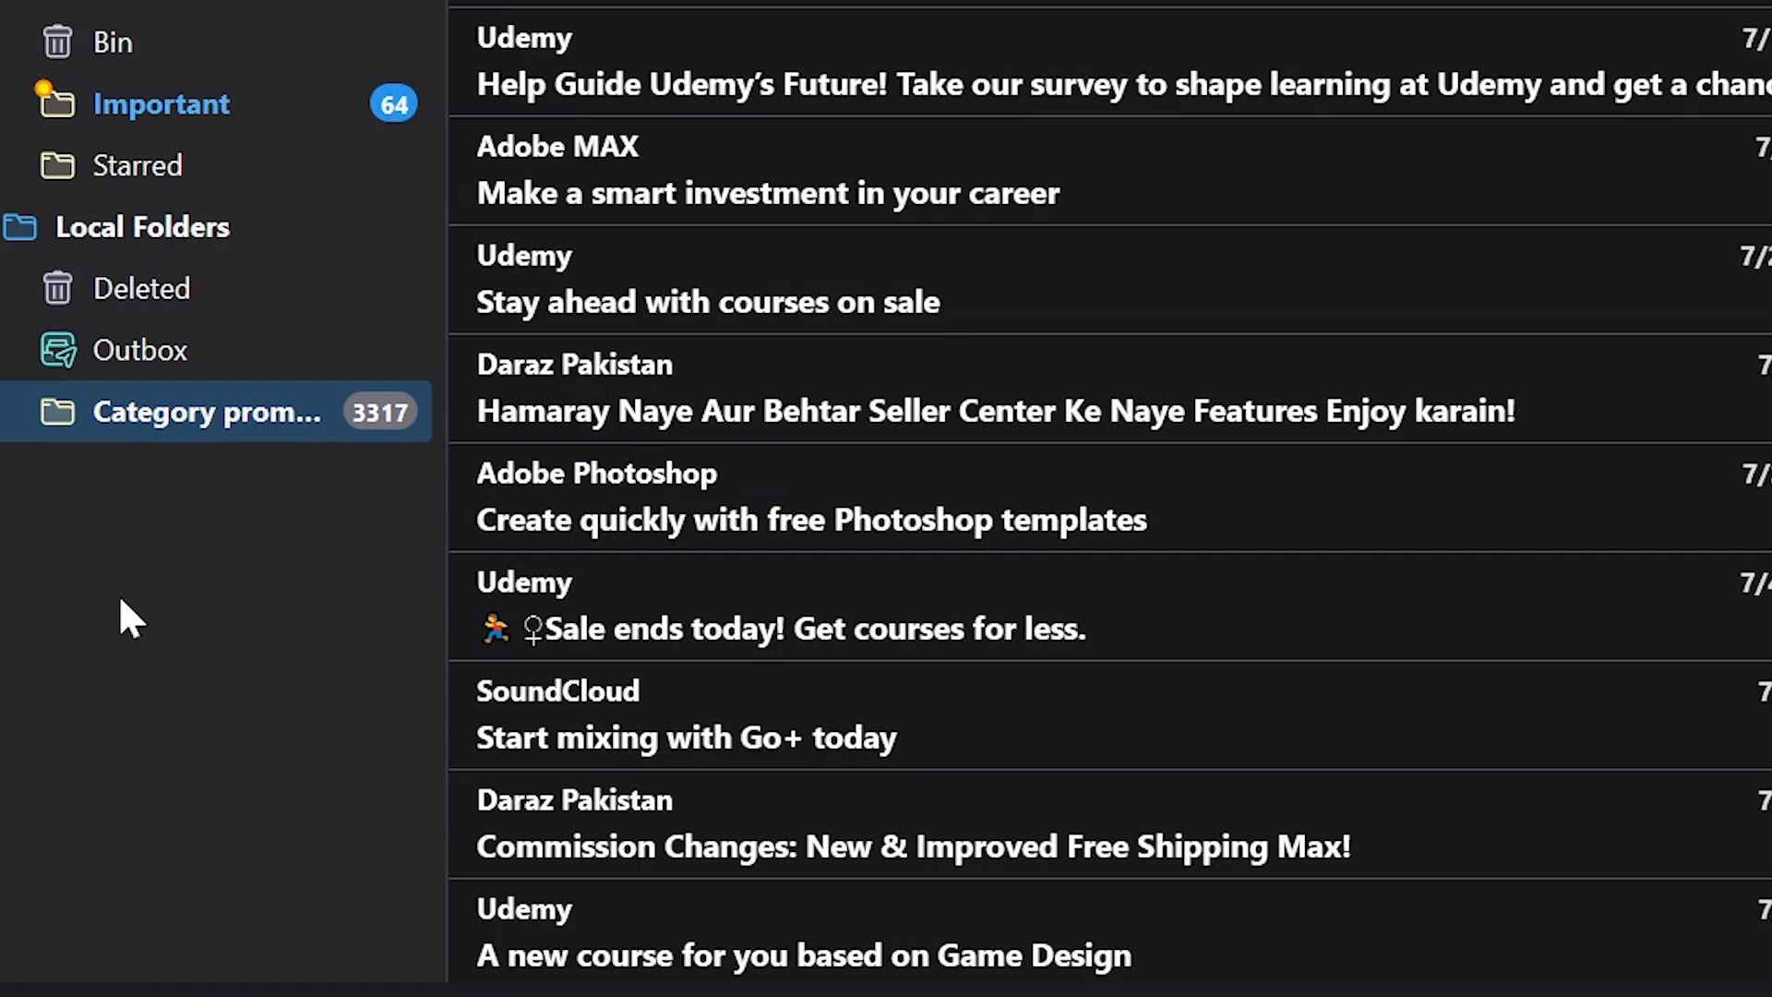
Step: Export all messages in the Category promotions.mbox folder in CSV format (Spreadsheet) to the Desktop with ImportExportTools NG
right_click(207, 415)
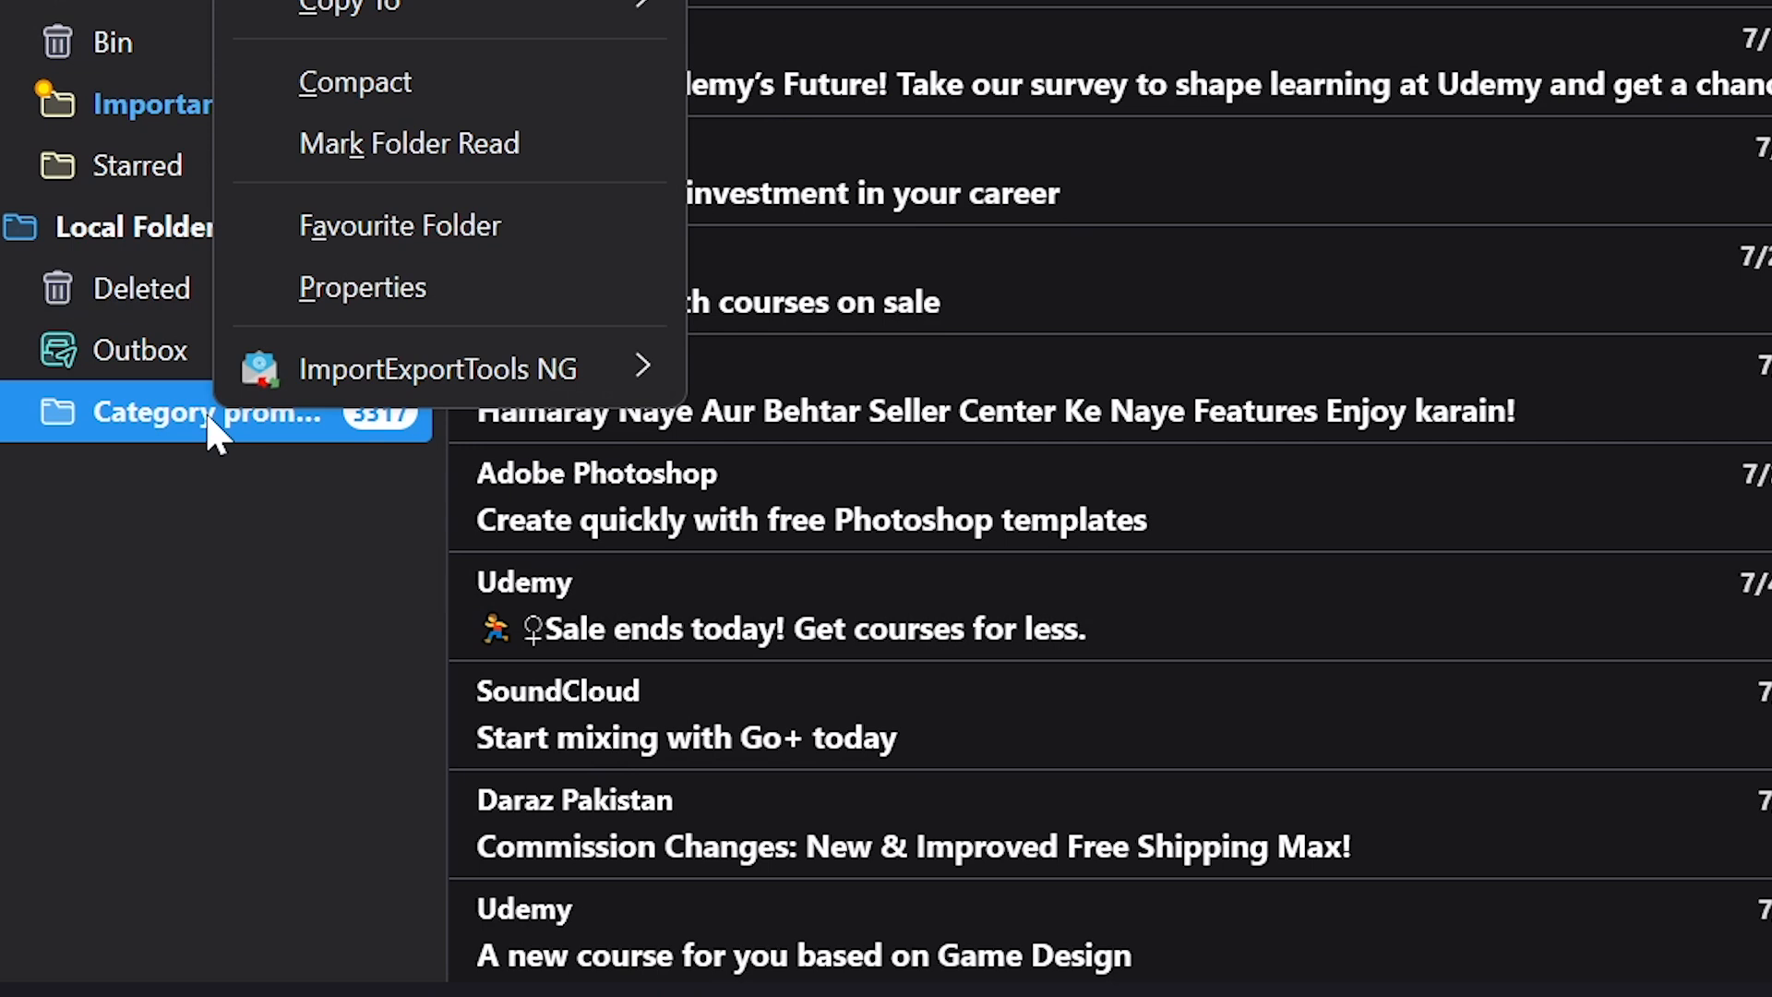
mouse_move(376, 374)
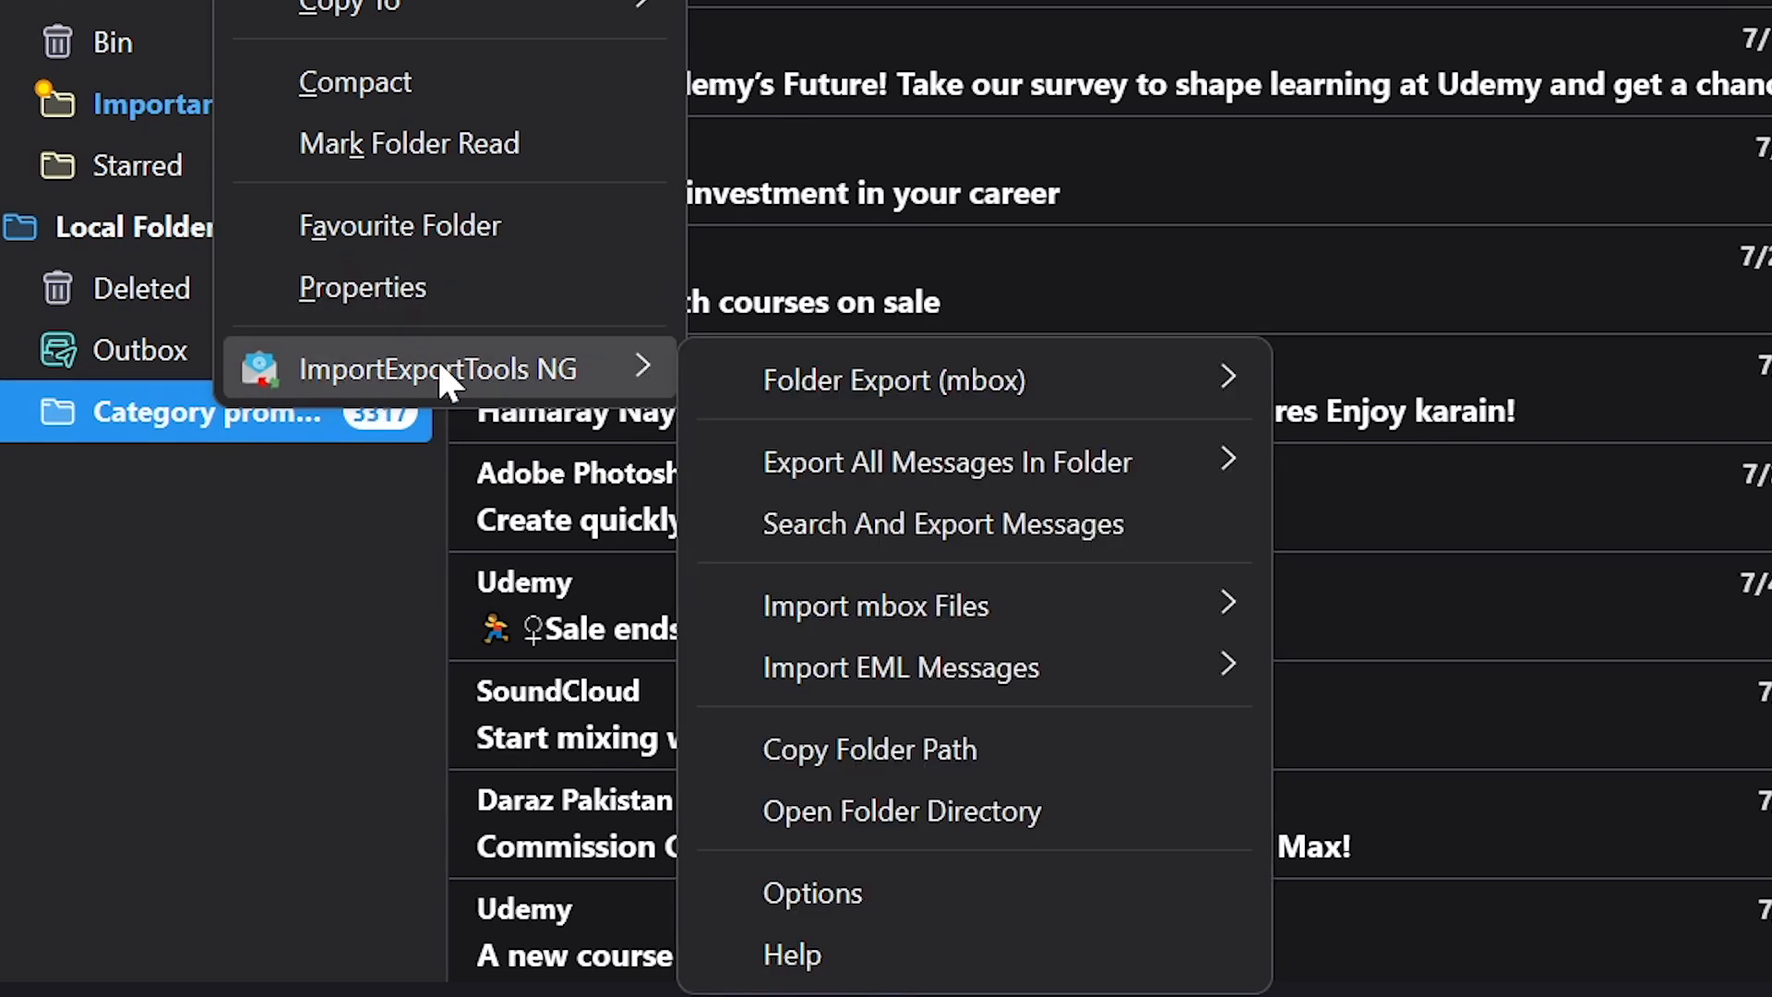
mouse_move(917, 381)
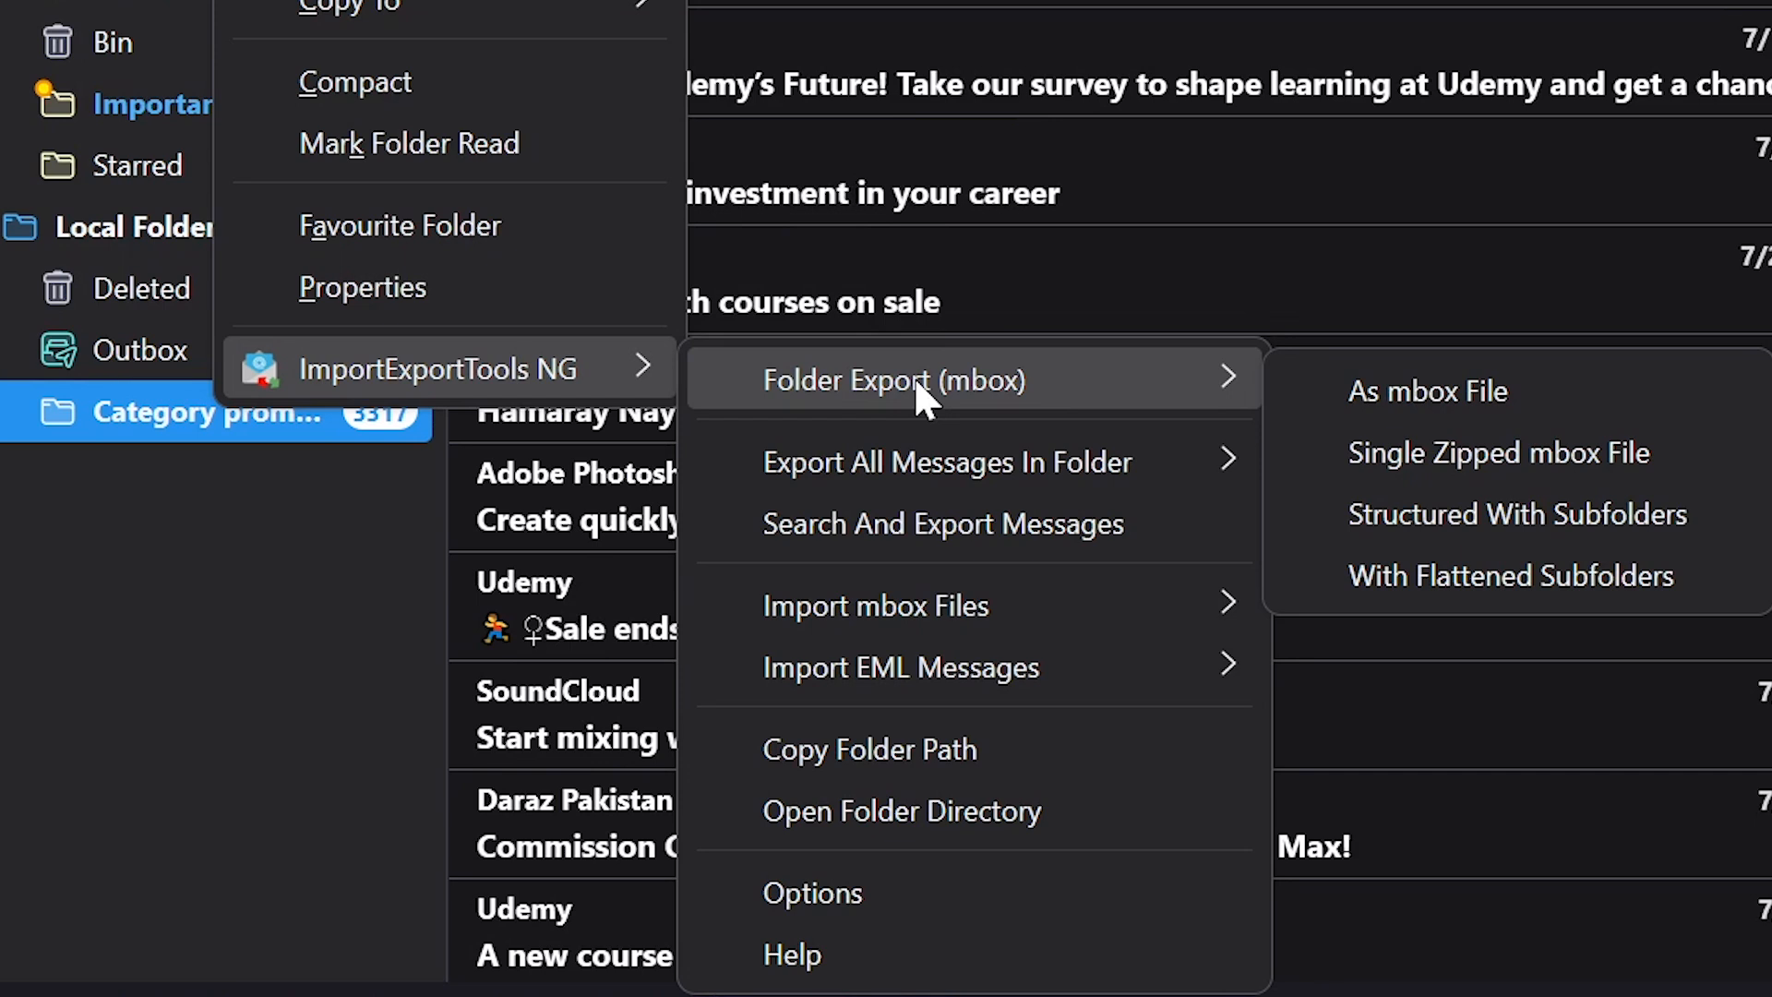
mouse_move(926, 450)
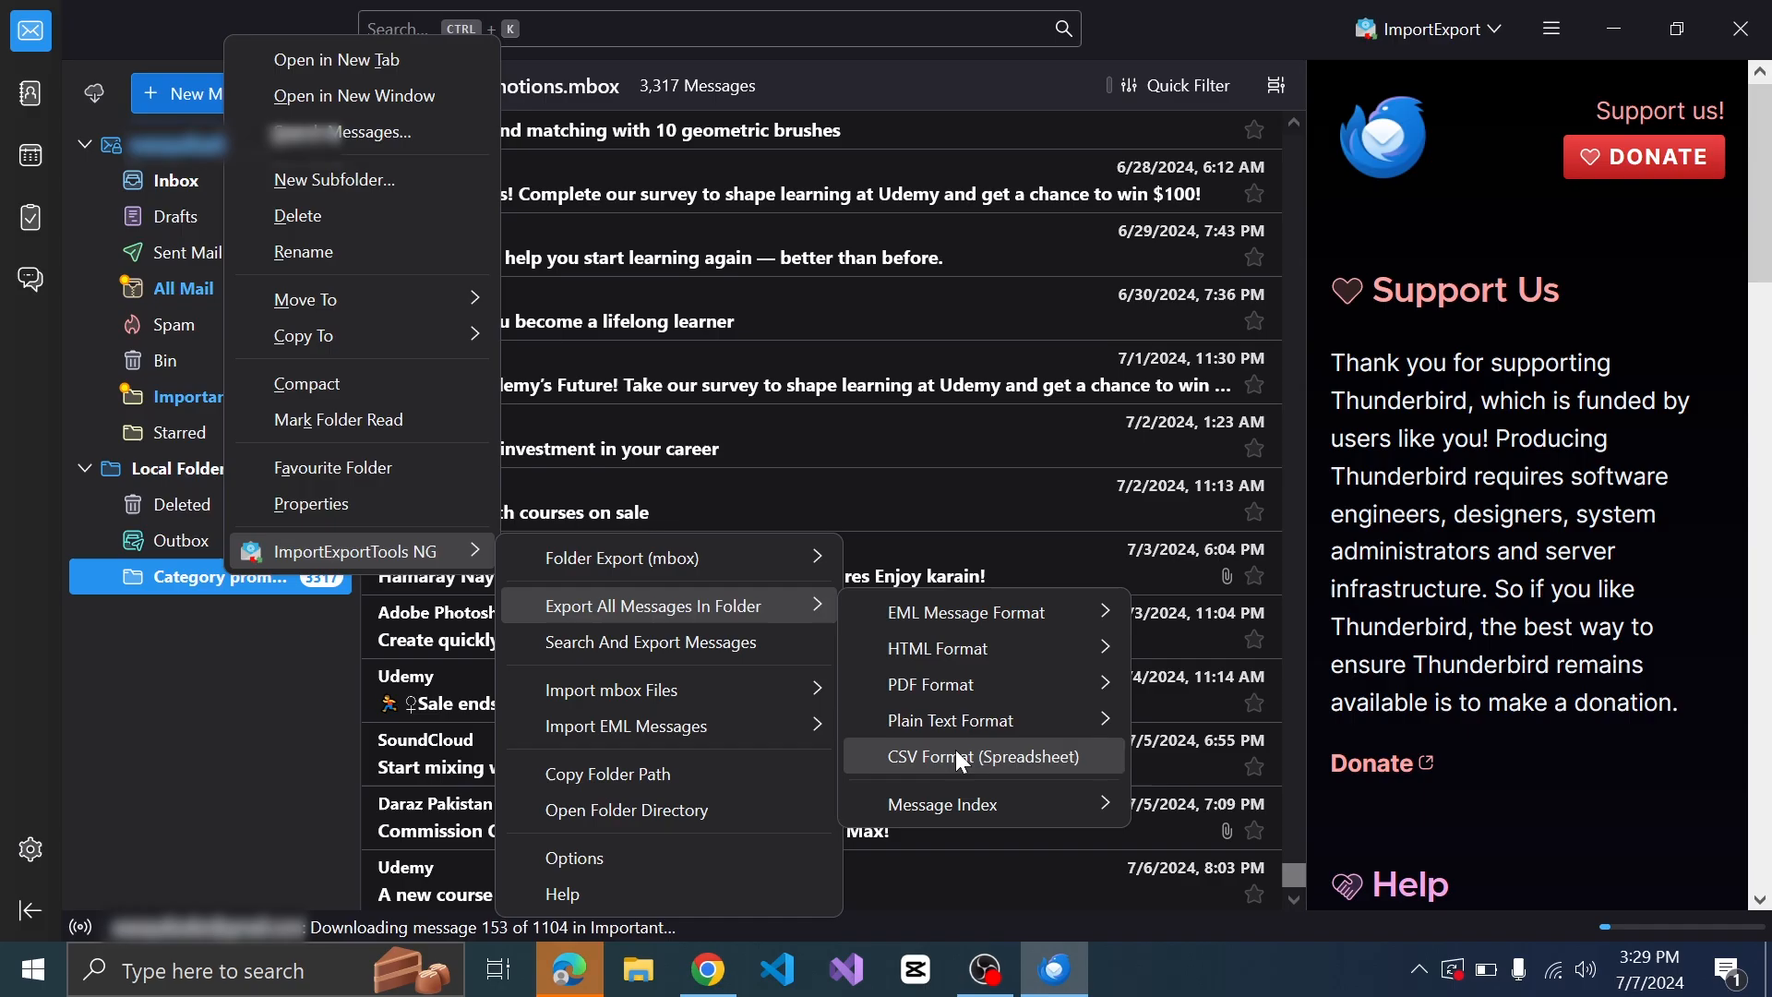
left_click(1466, 713)
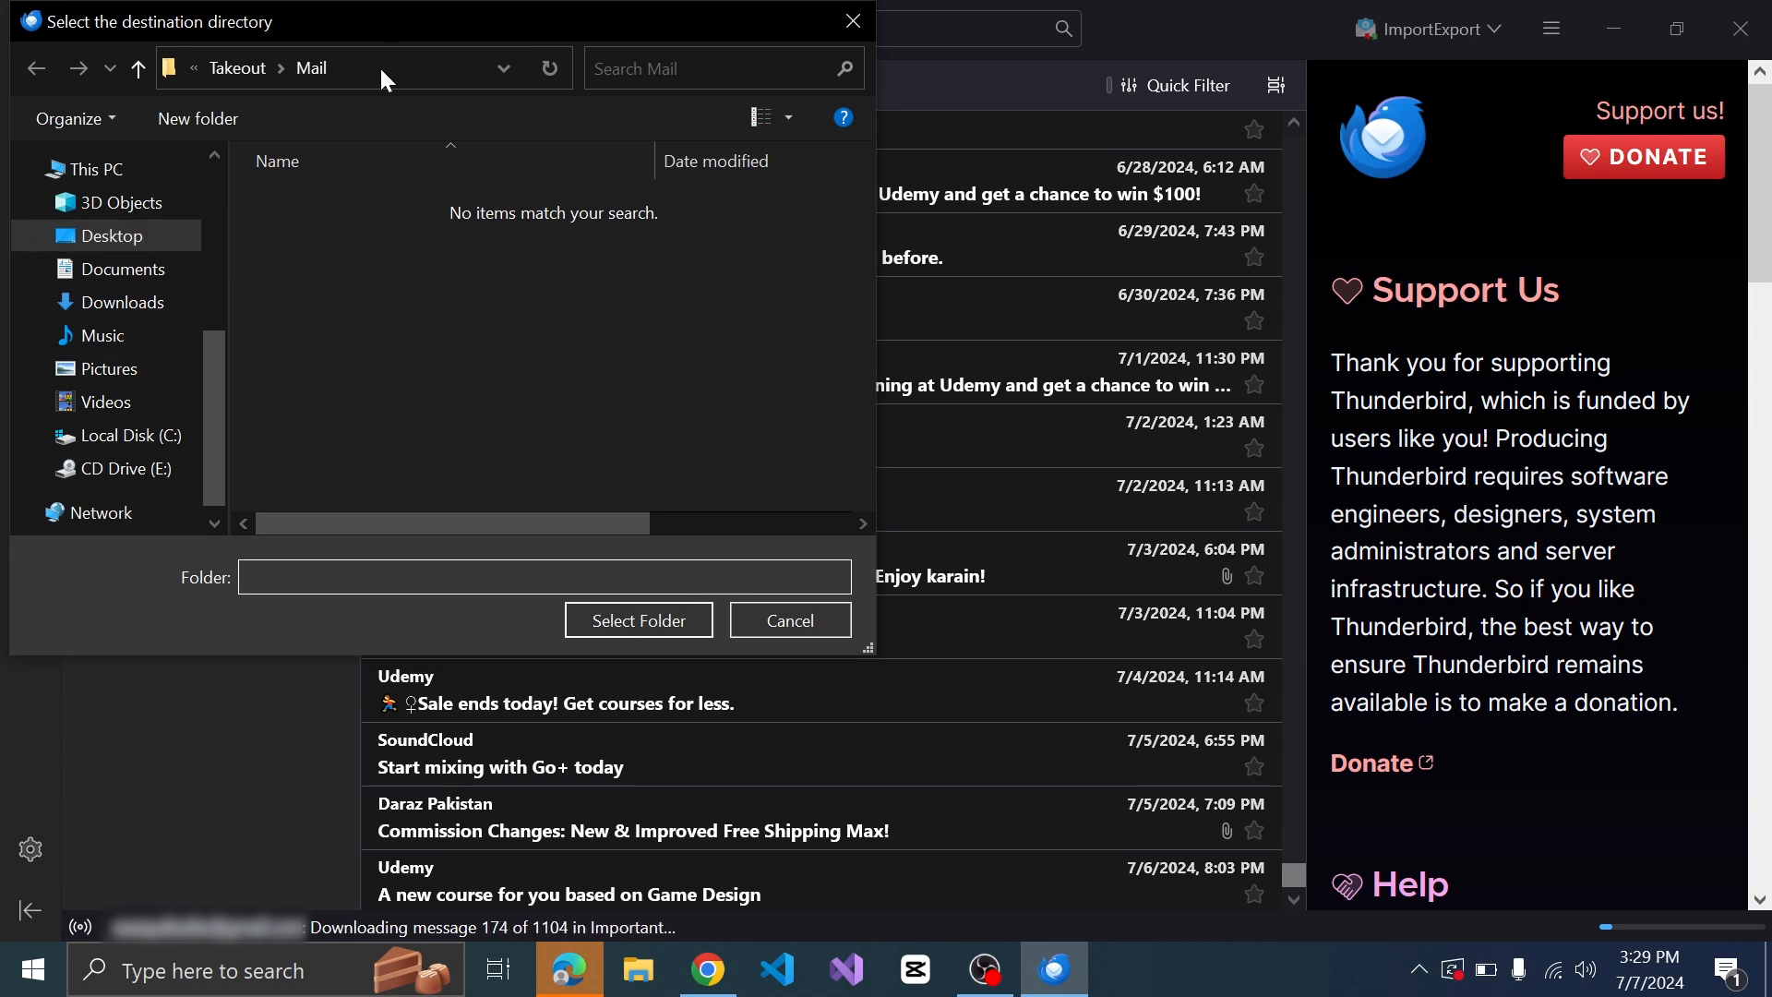
left_click(661, 619)
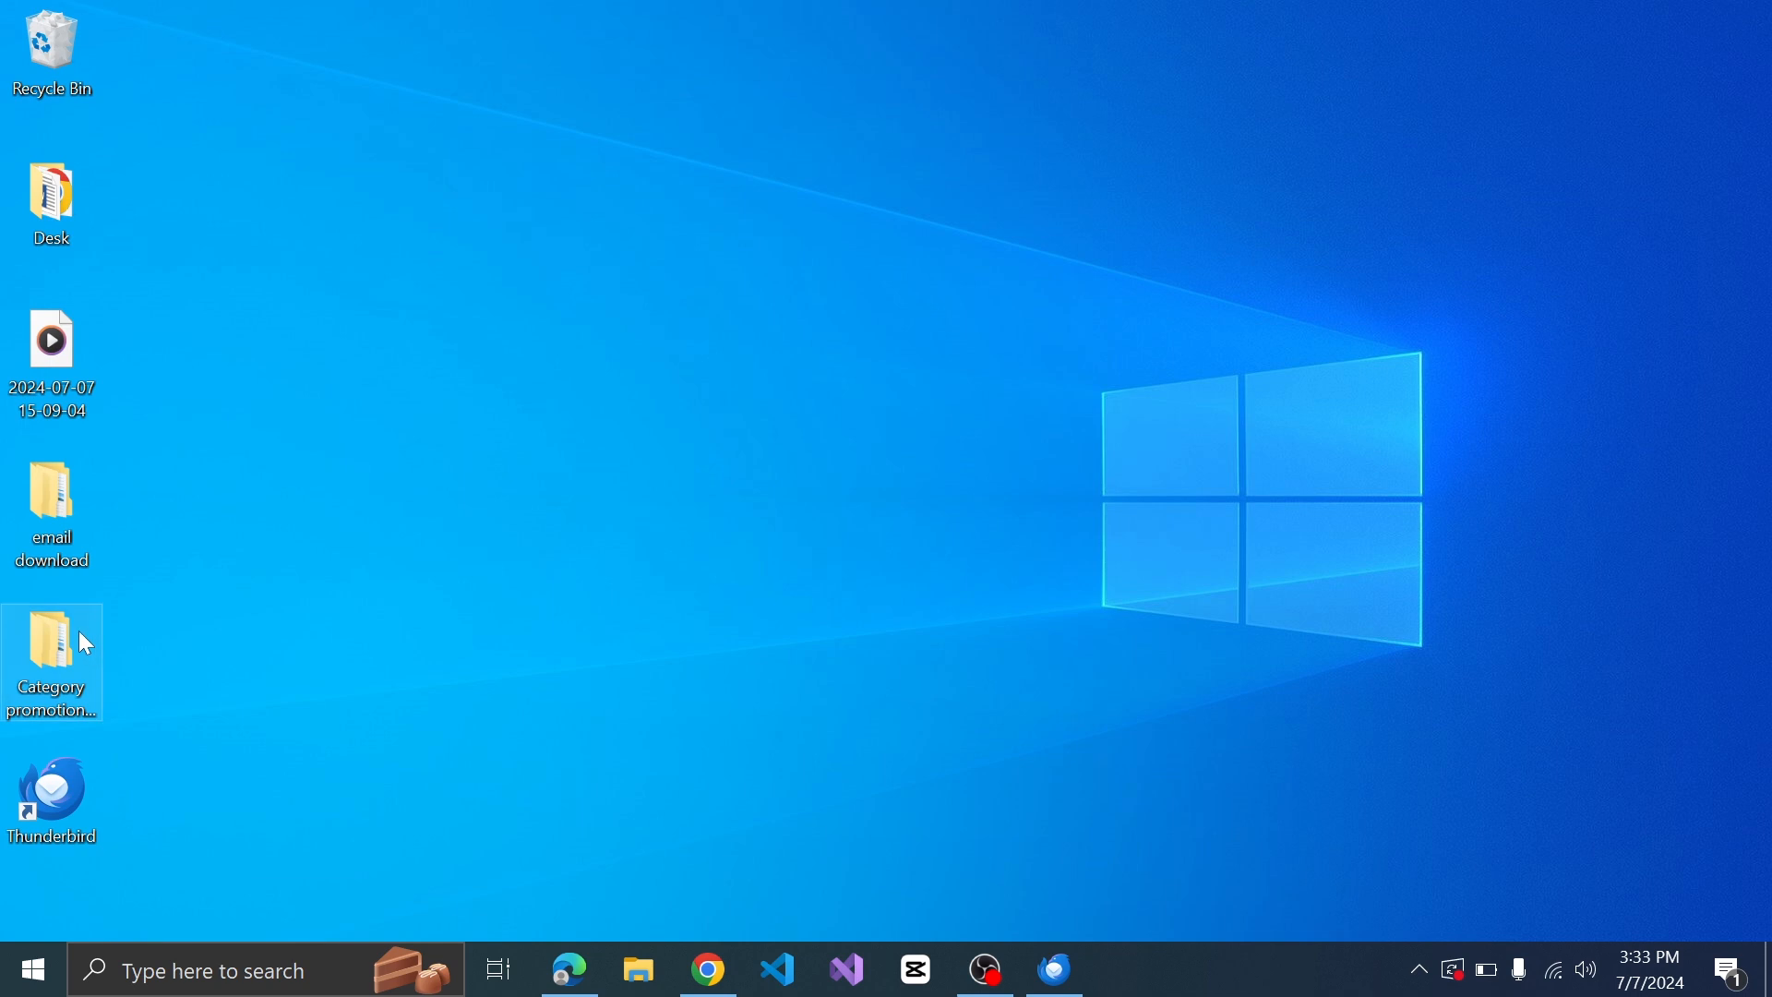
Step: Open the messages CSV file from the exported Category promotions.mbox folder on the Desktop in Excel and examine its first row
double_click(65, 654)
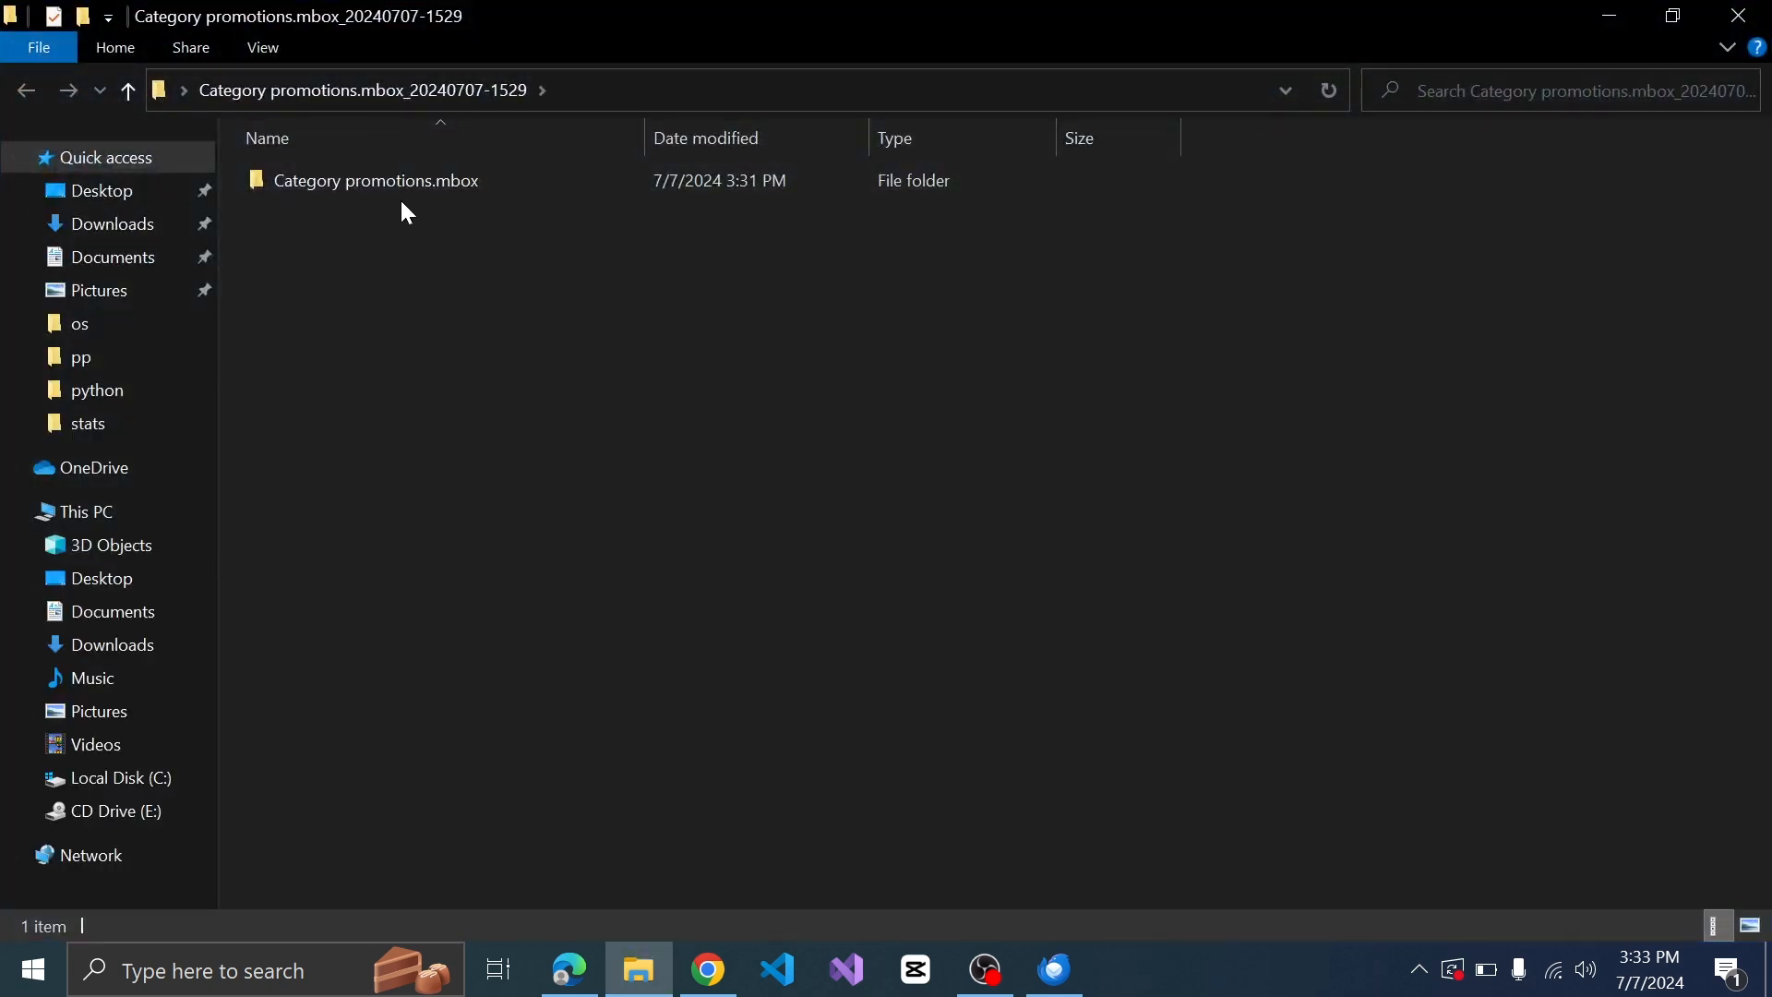
double_click(472, 192)
left_click(317, 192)
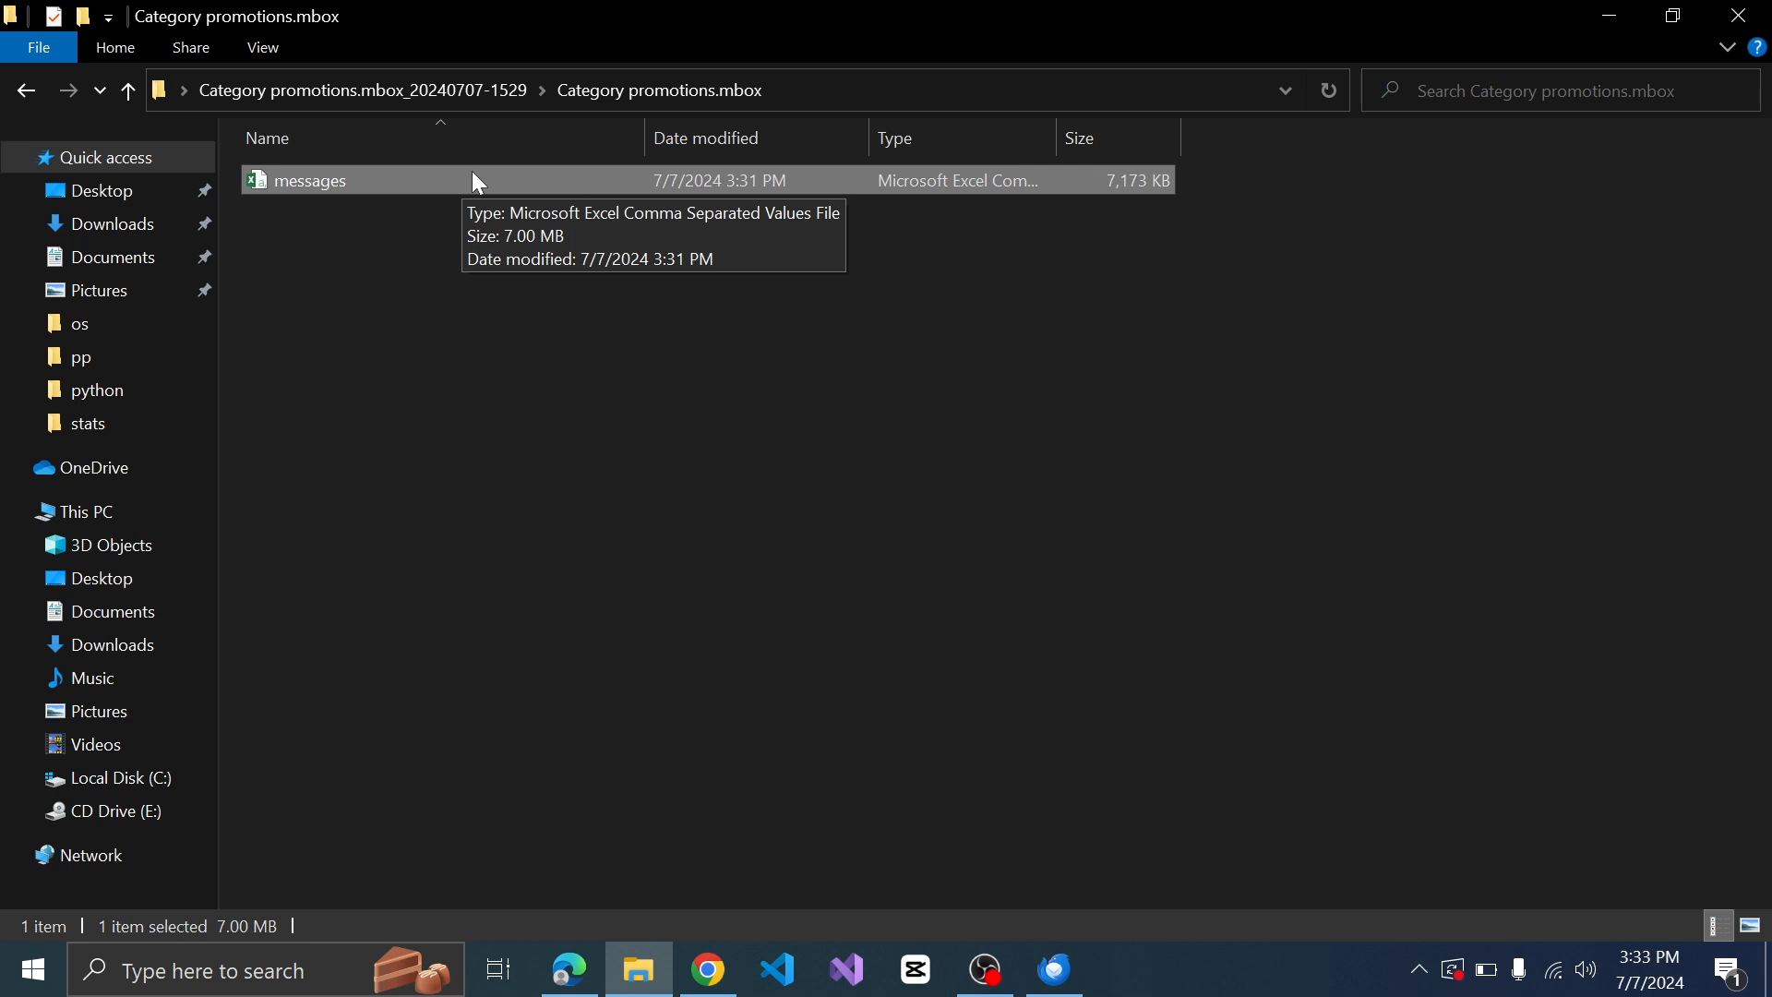
right_click(367, 180)
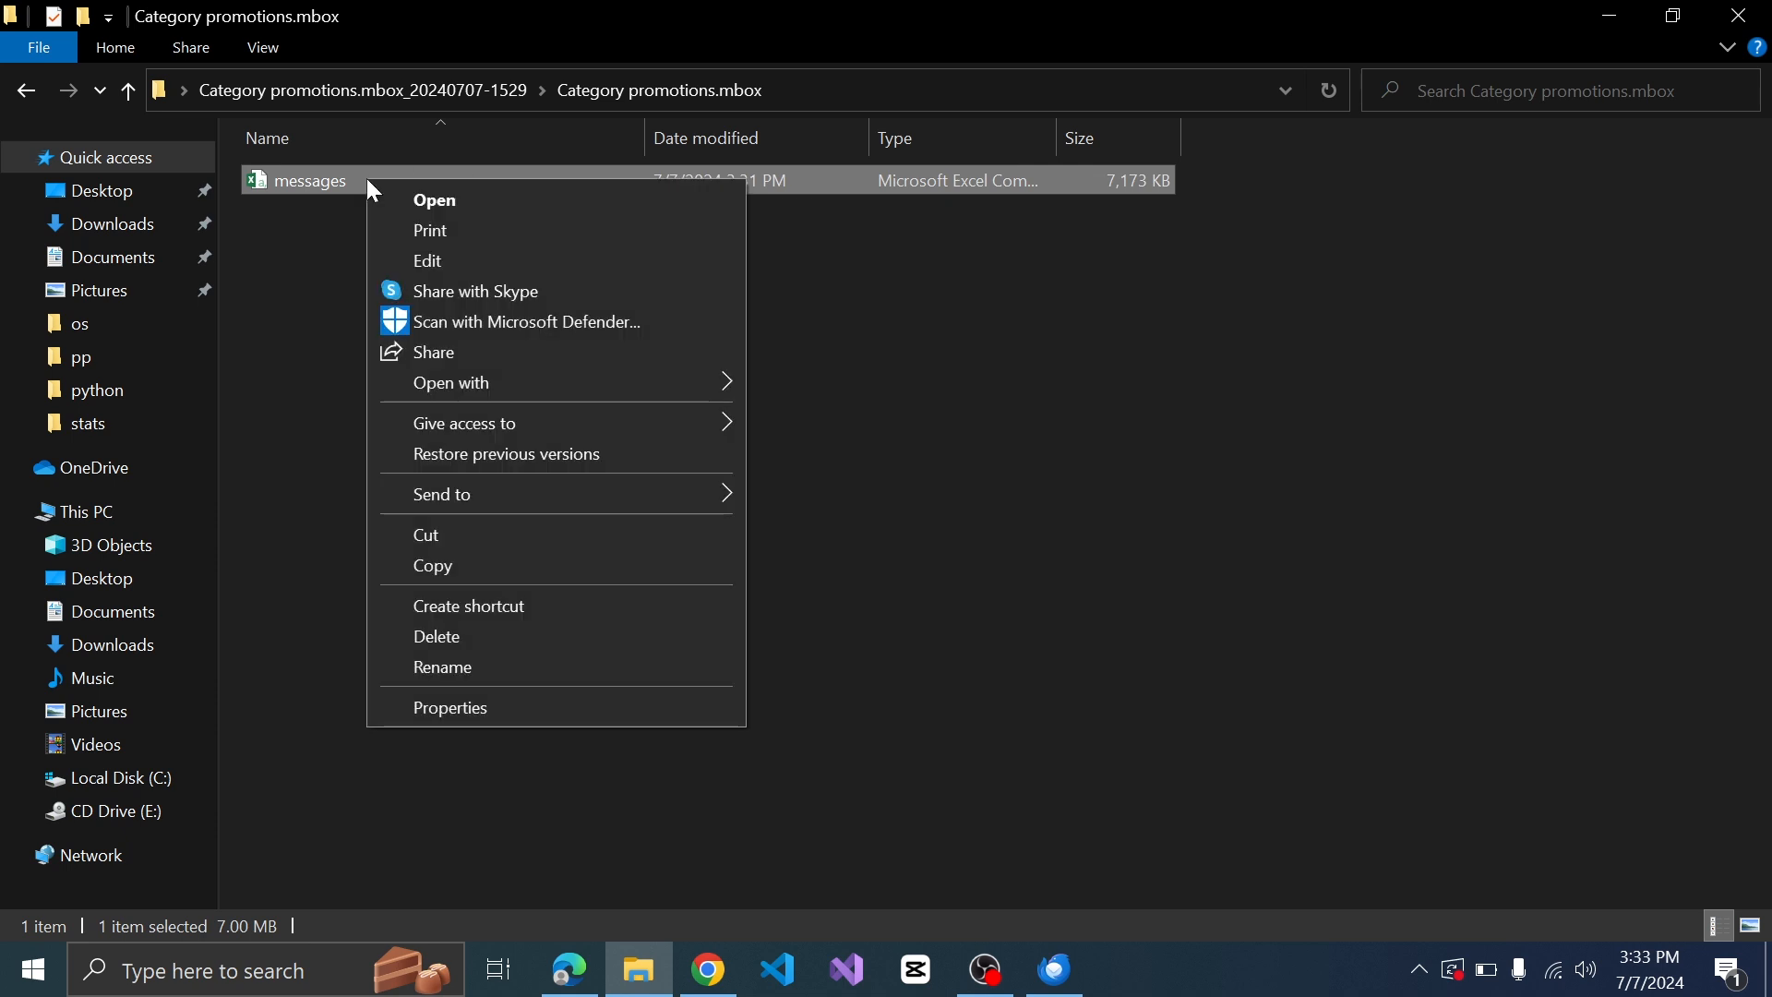
mouse_move(633, 380)
left_click(902, 382)
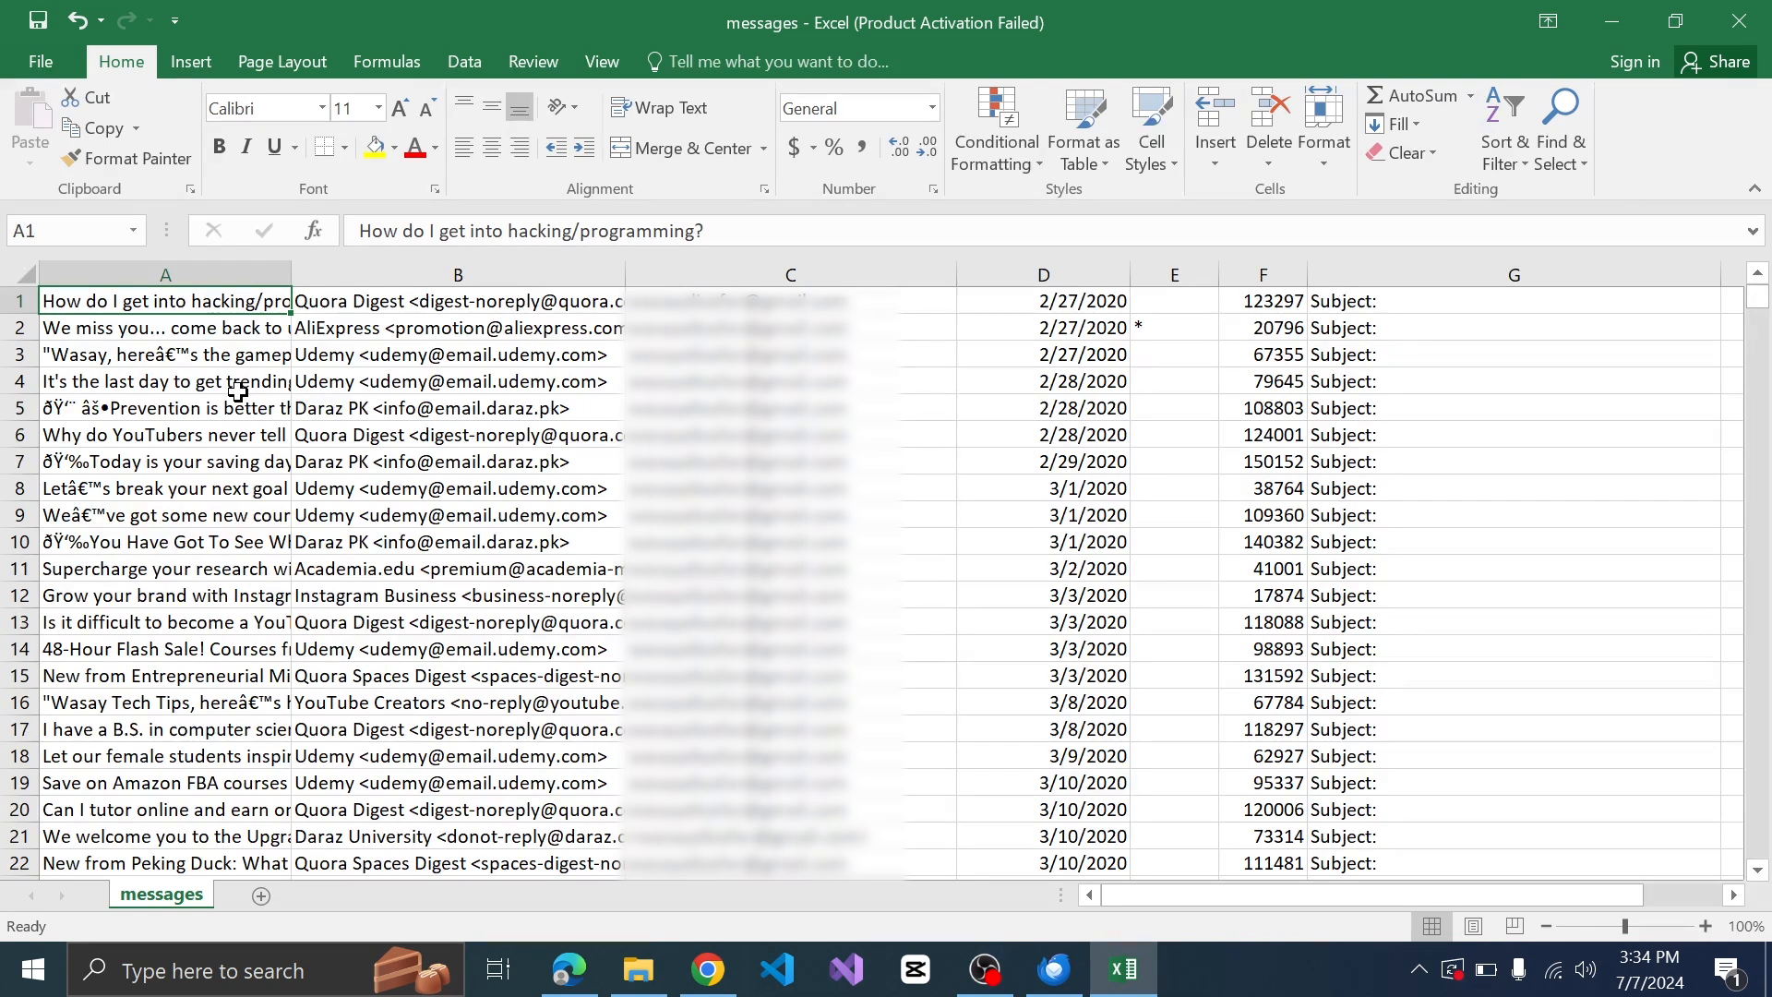
key("Right")
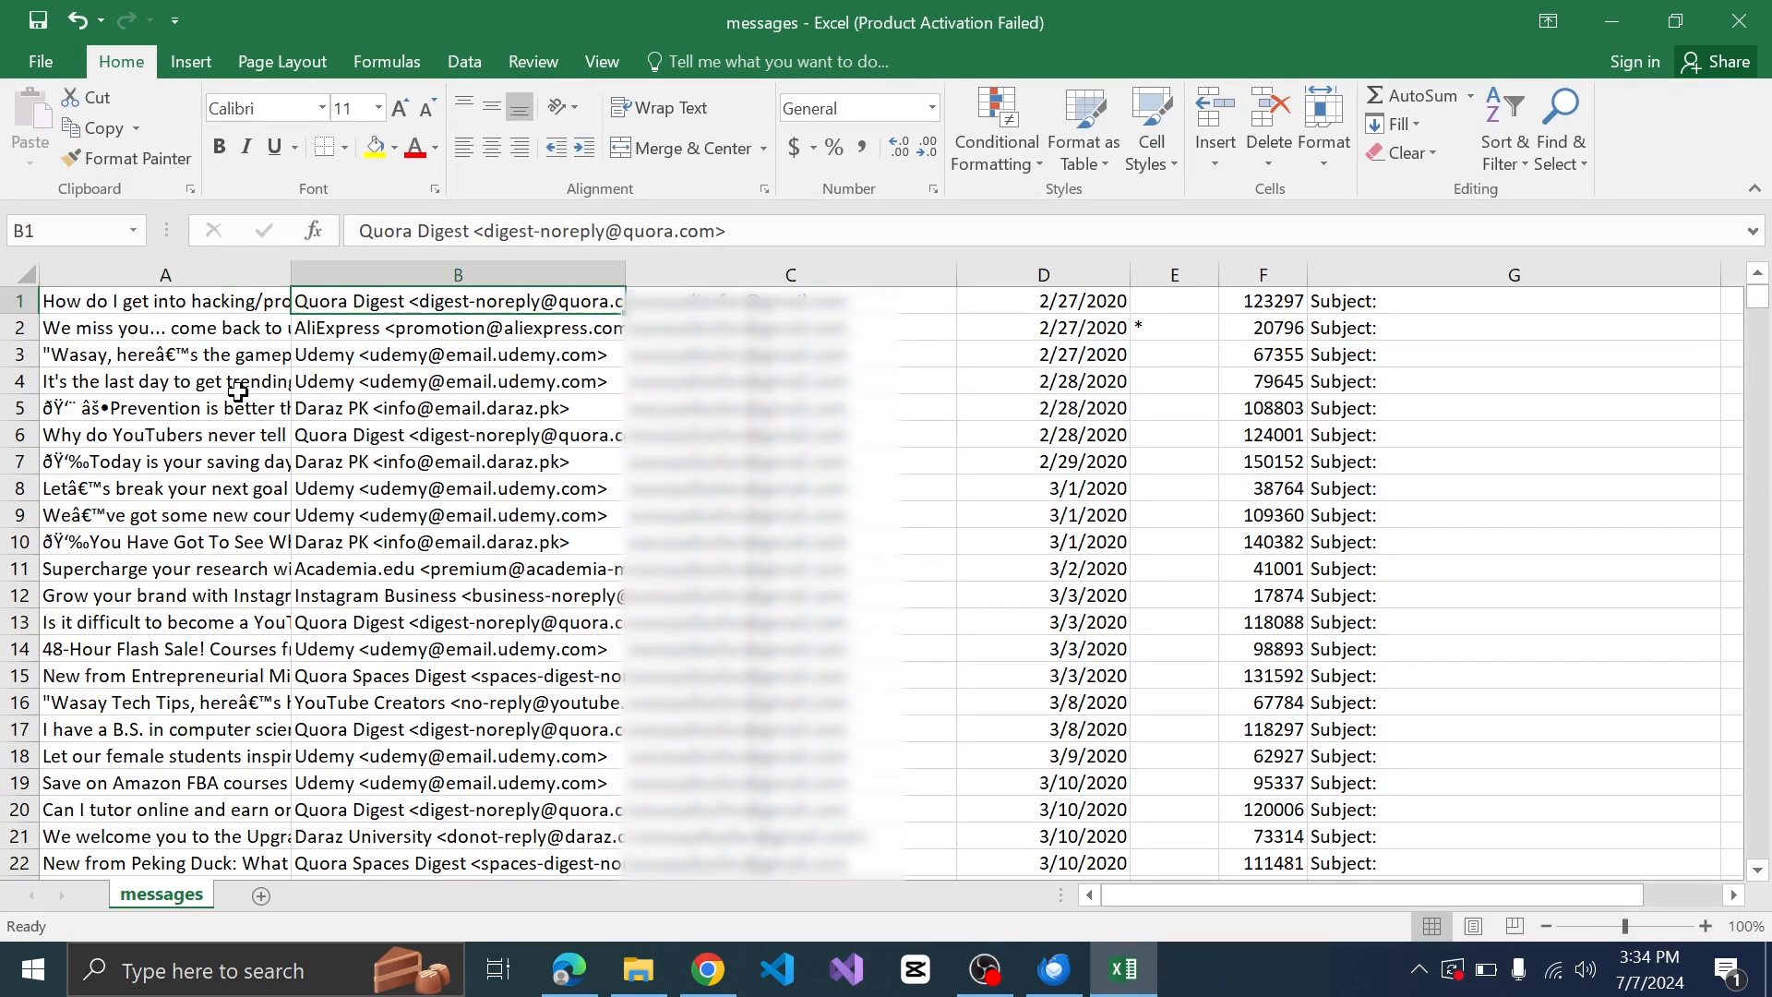
Step: Examine the remaining fields of the first message's row one by one, from column C through column G
key("Right")
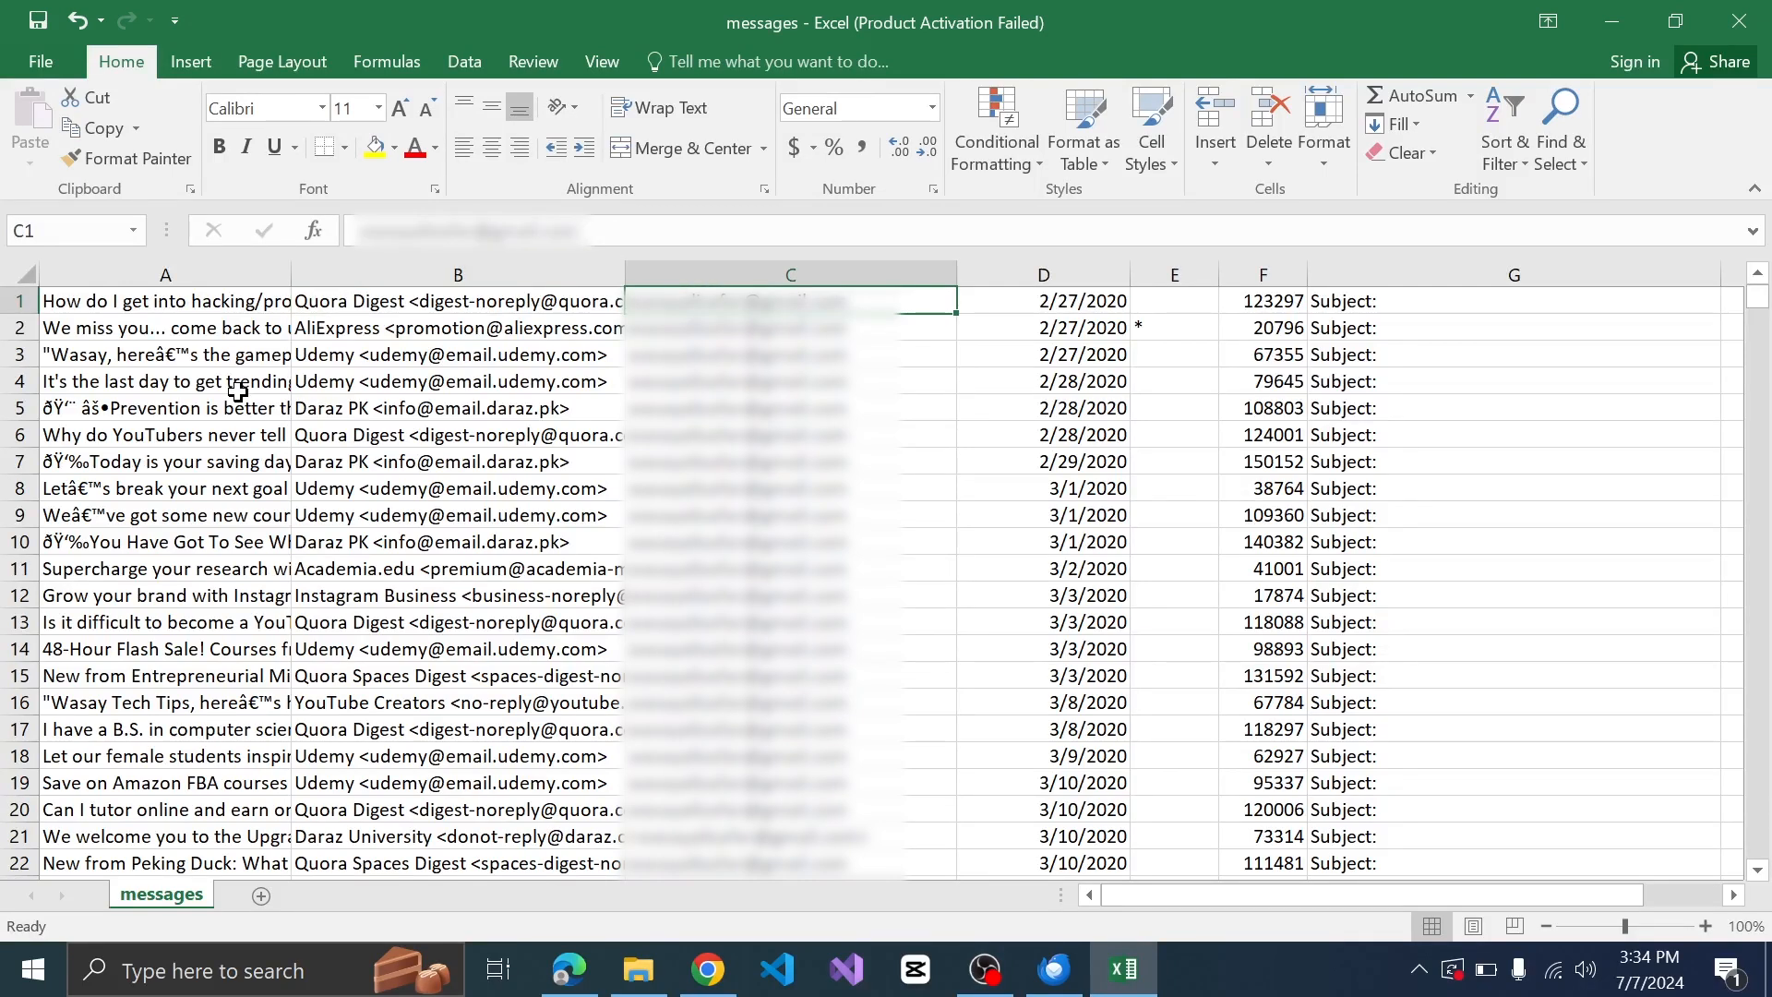
key("Right")
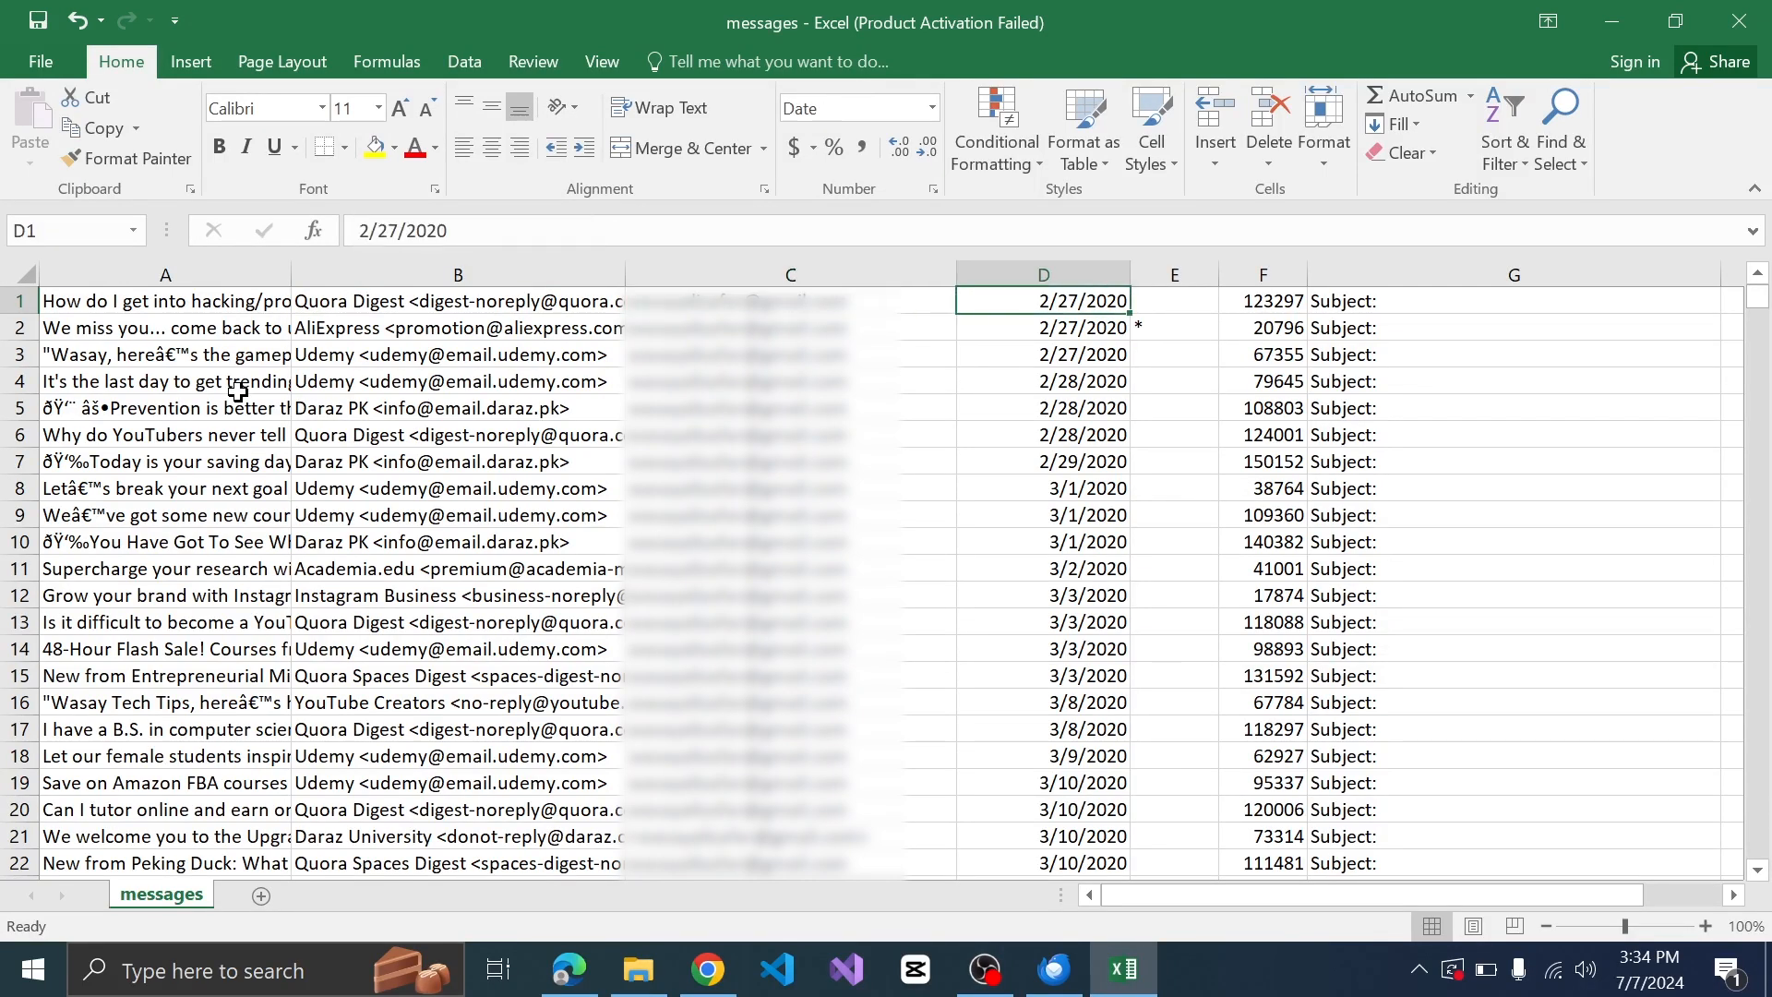
key("Right")
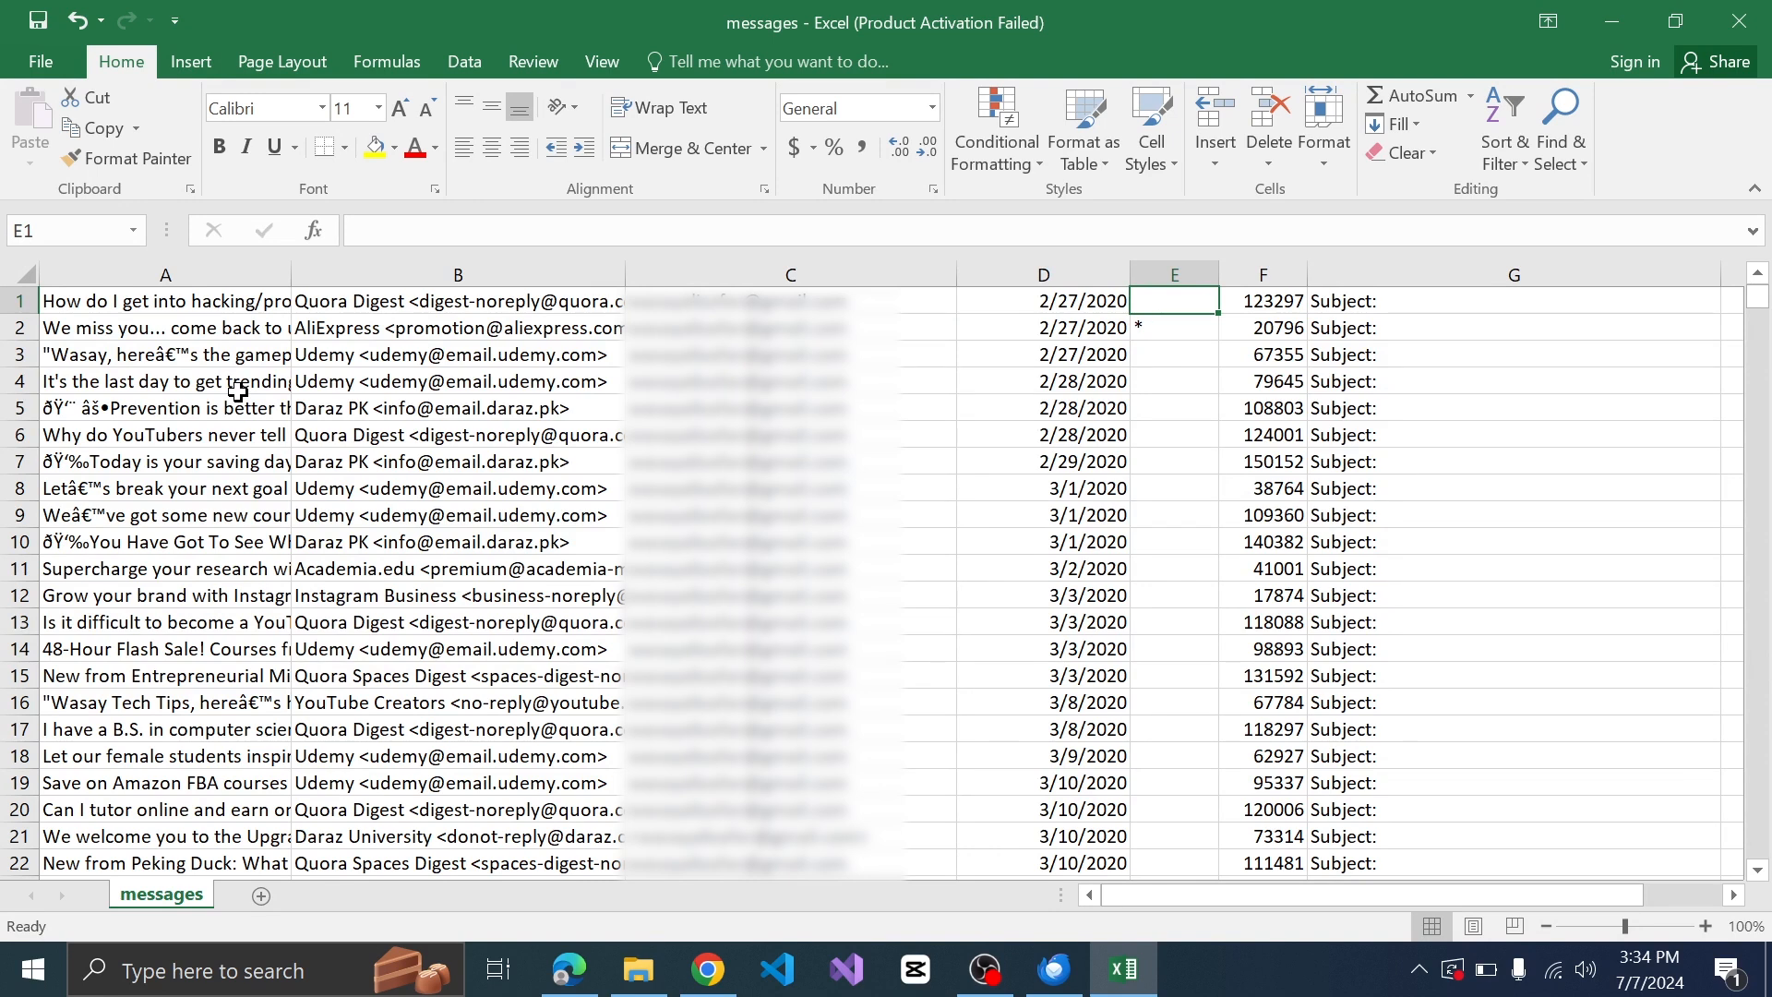
key("Right")
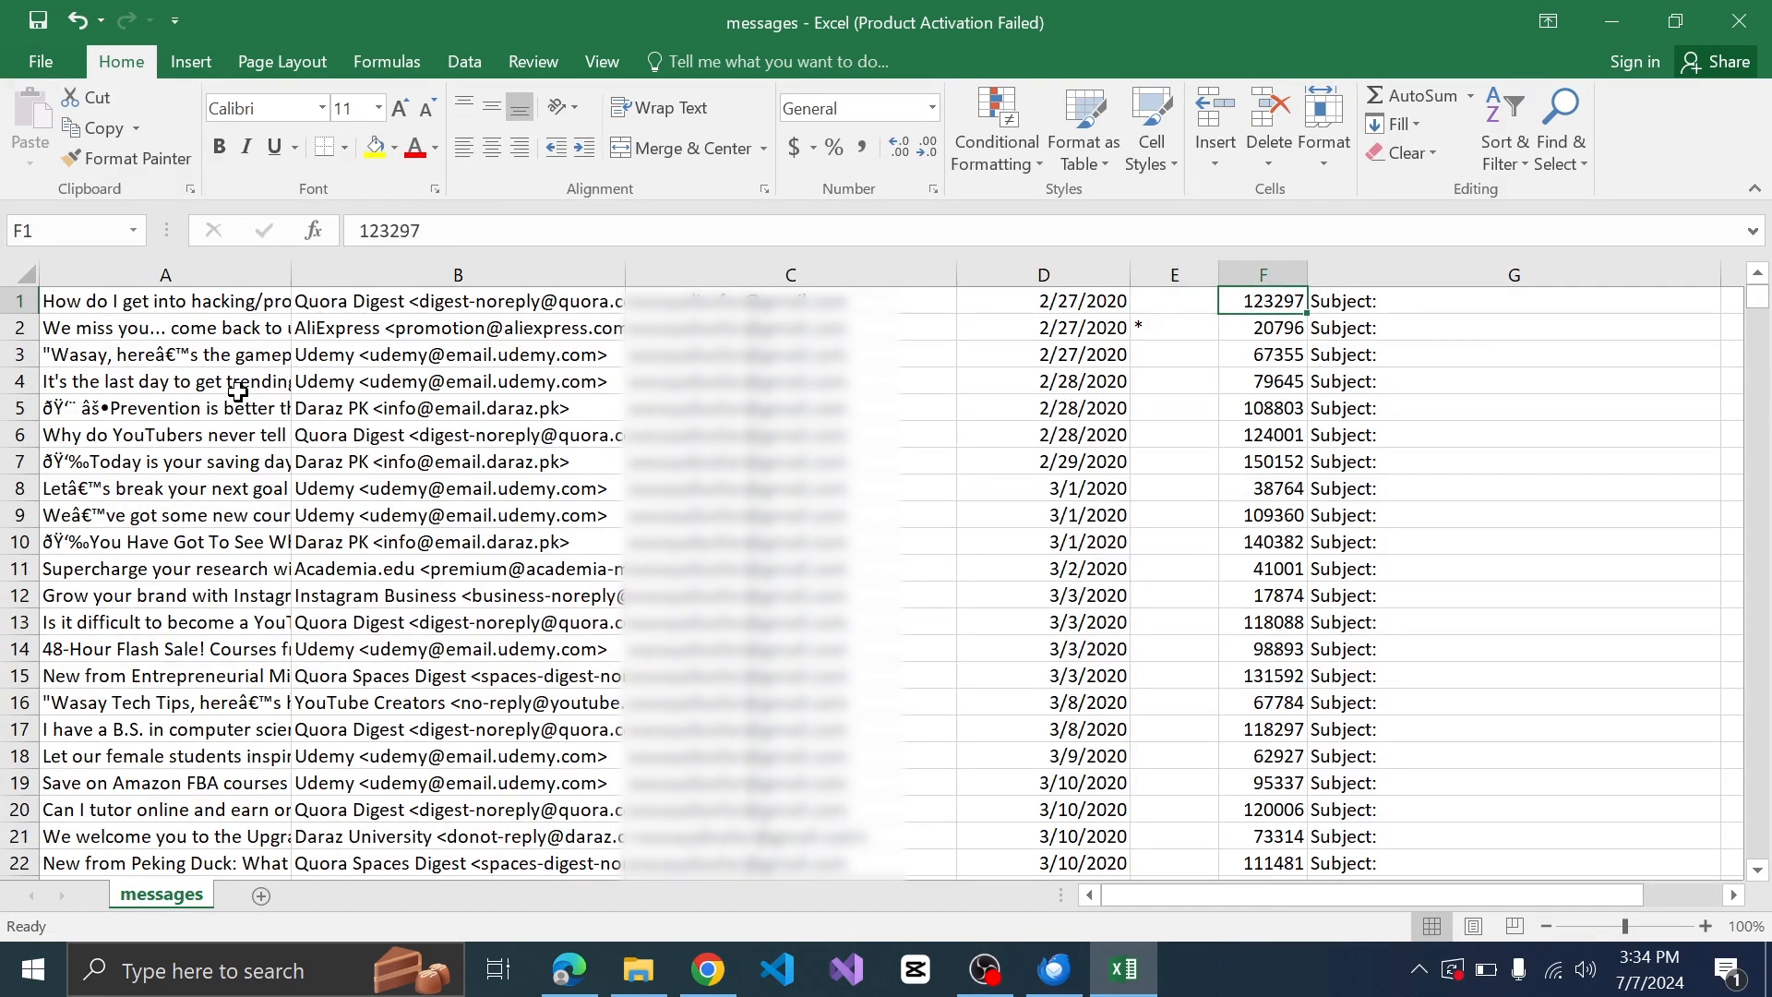
key("Right")
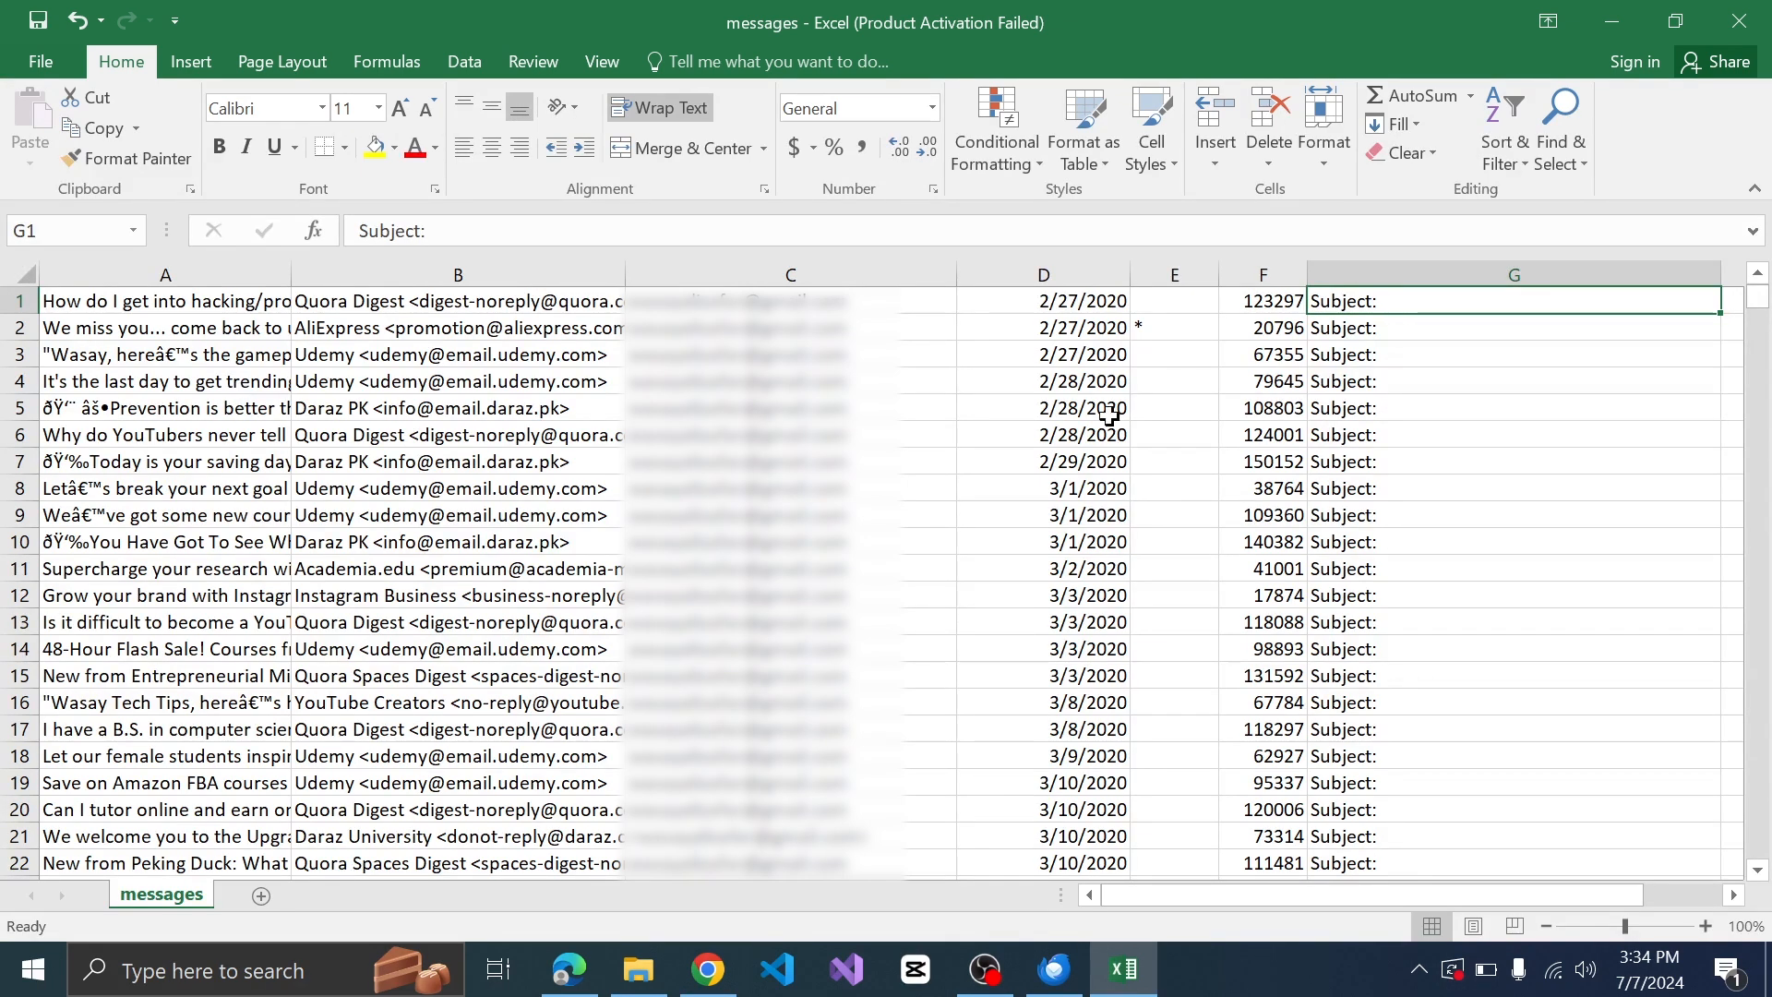
Step: Expand the formula bar to read through the message content in cell G1, and view the content of cell G8
left_click(1754, 232)
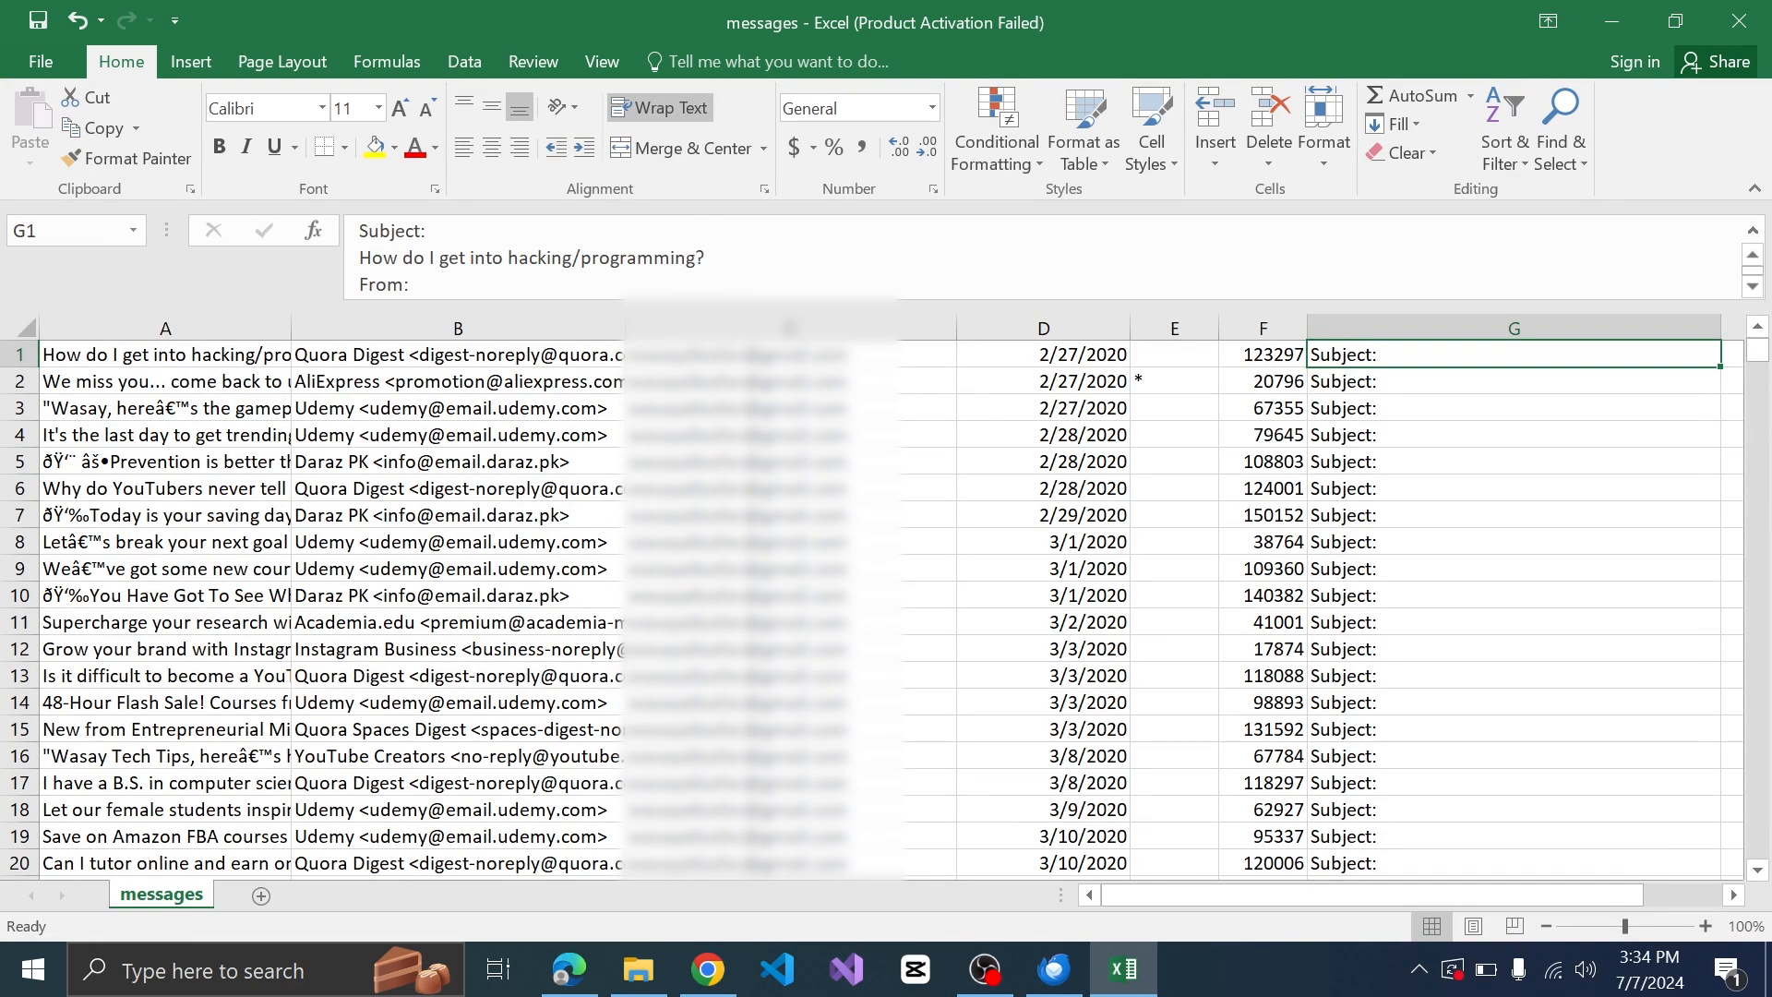
left_click(1753, 289)
left_click(1753, 289)
left_click(1753, 289)
left_click(1753, 289)
left_click(1753, 288)
left_click(1753, 289)
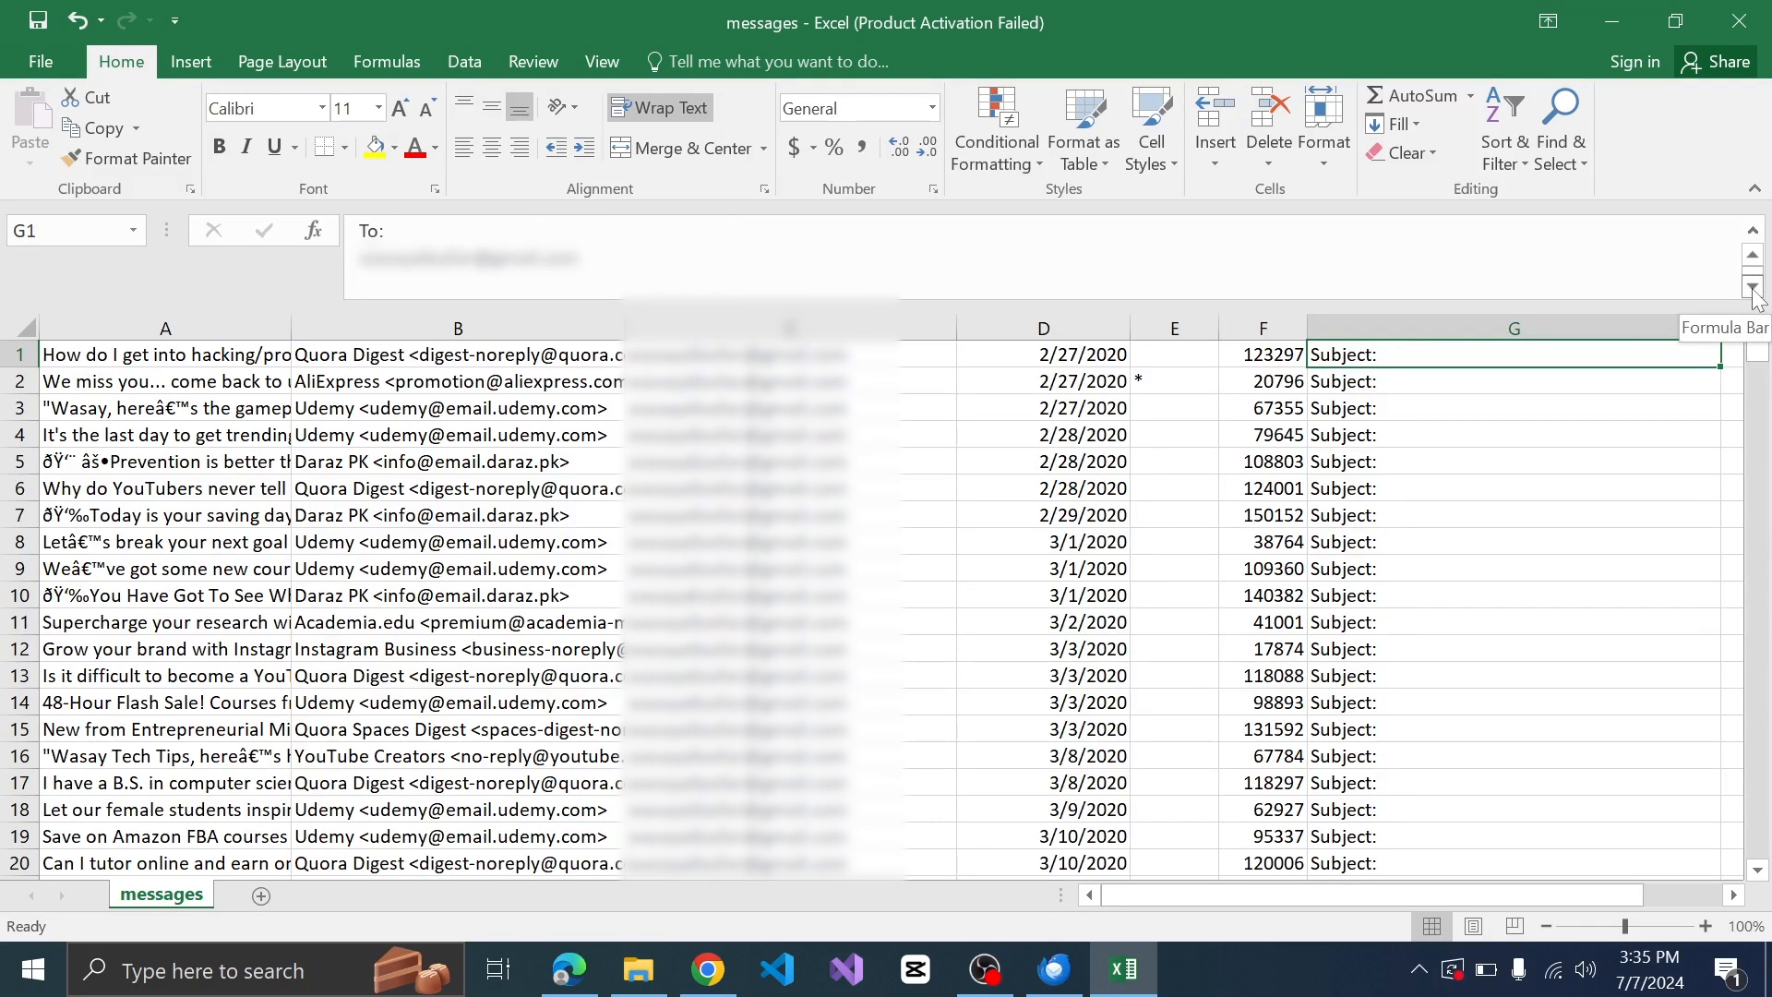
left_click(1668, 537)
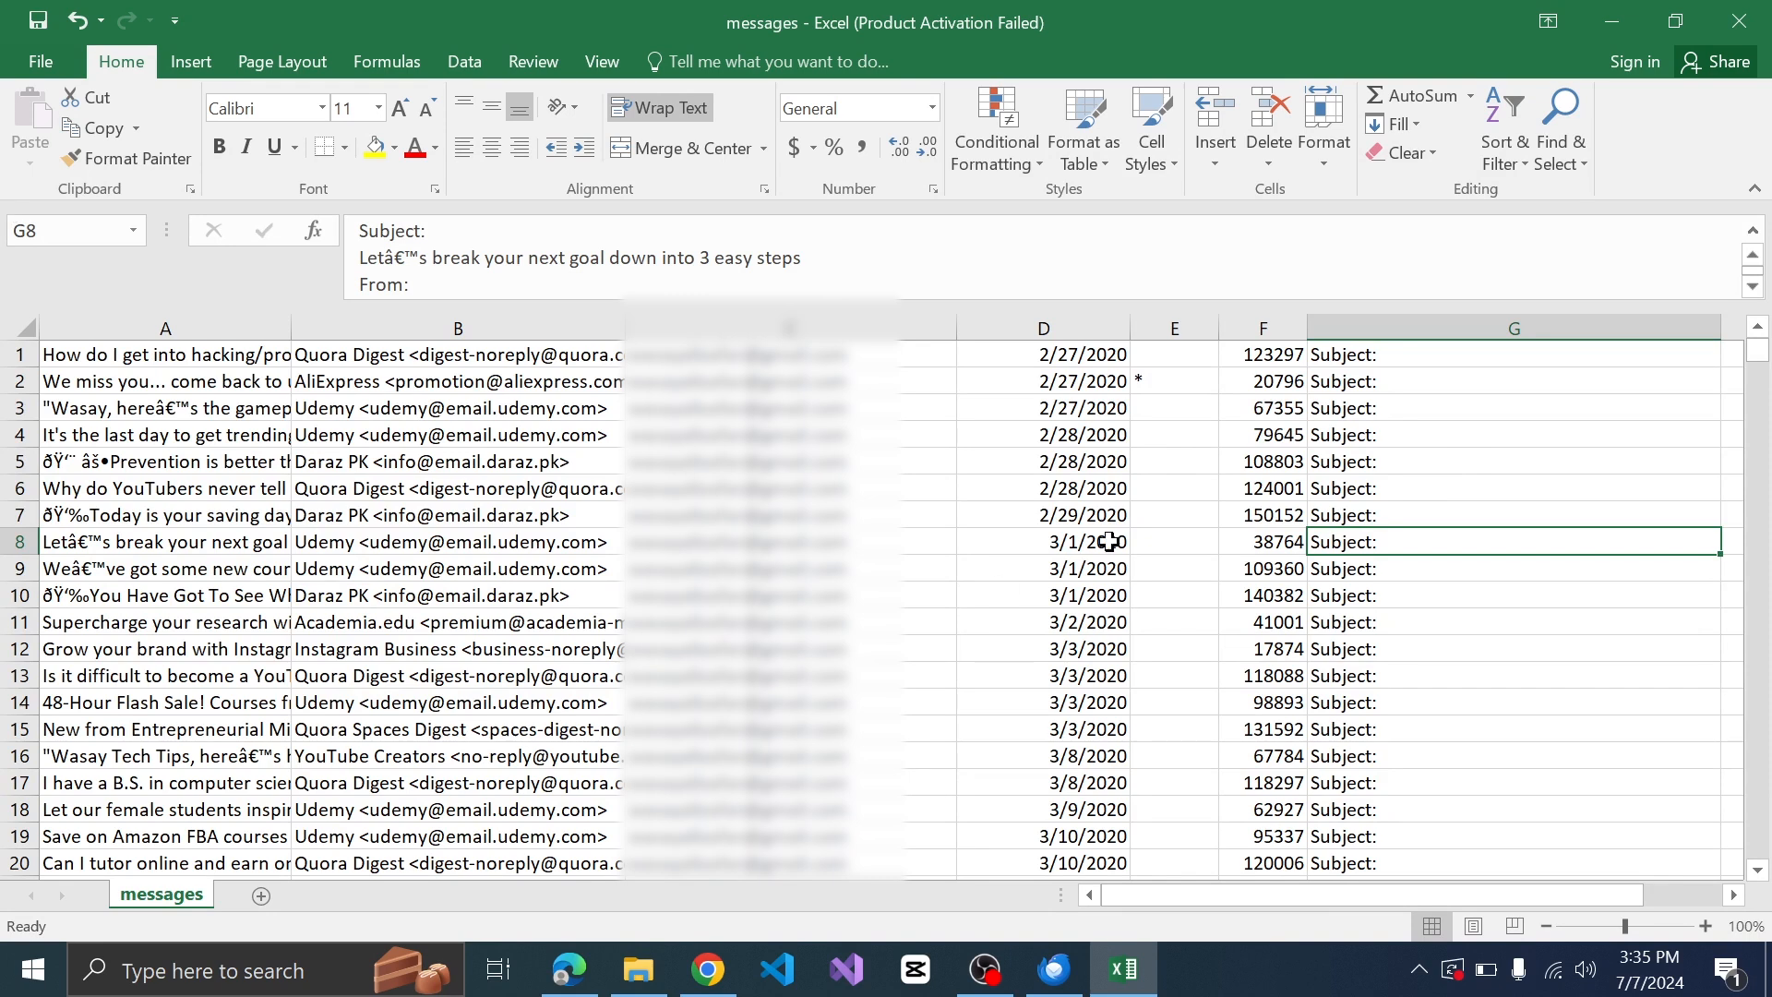
Step: Save a copy of the messages spreadsheet to the Desktop as an Excel Workbook named messages
left_click(42, 61)
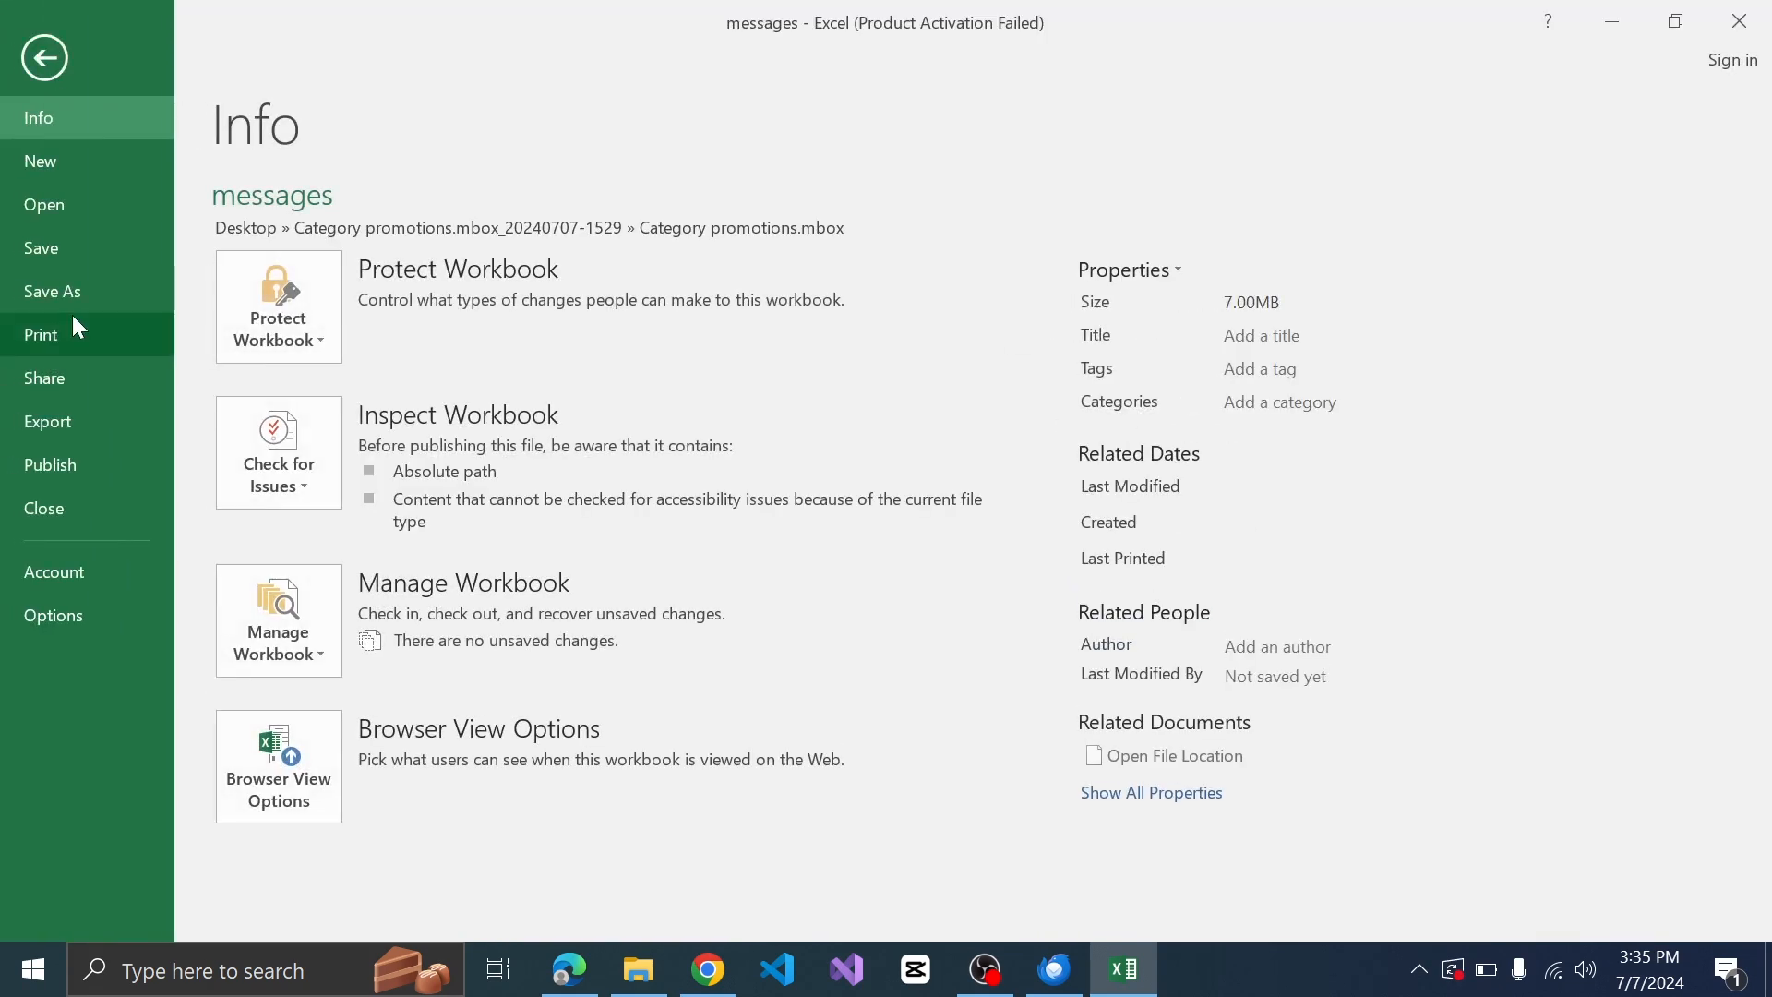
left_click(74, 288)
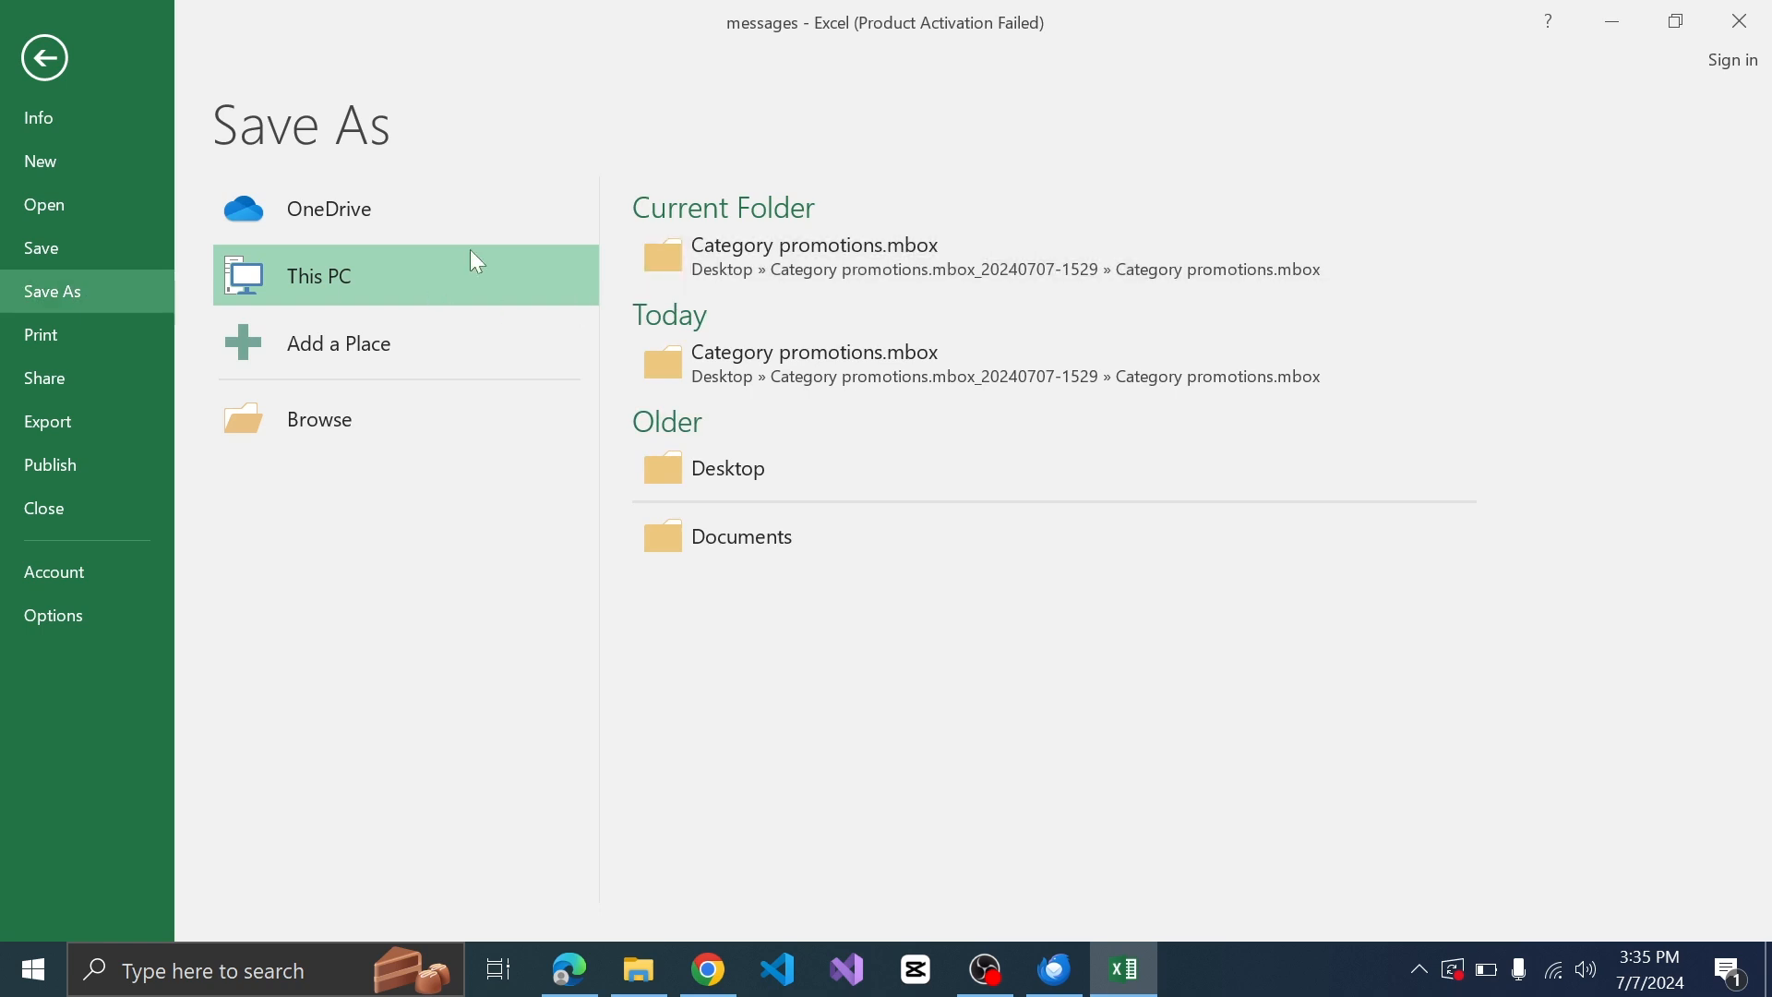
left_click(385, 426)
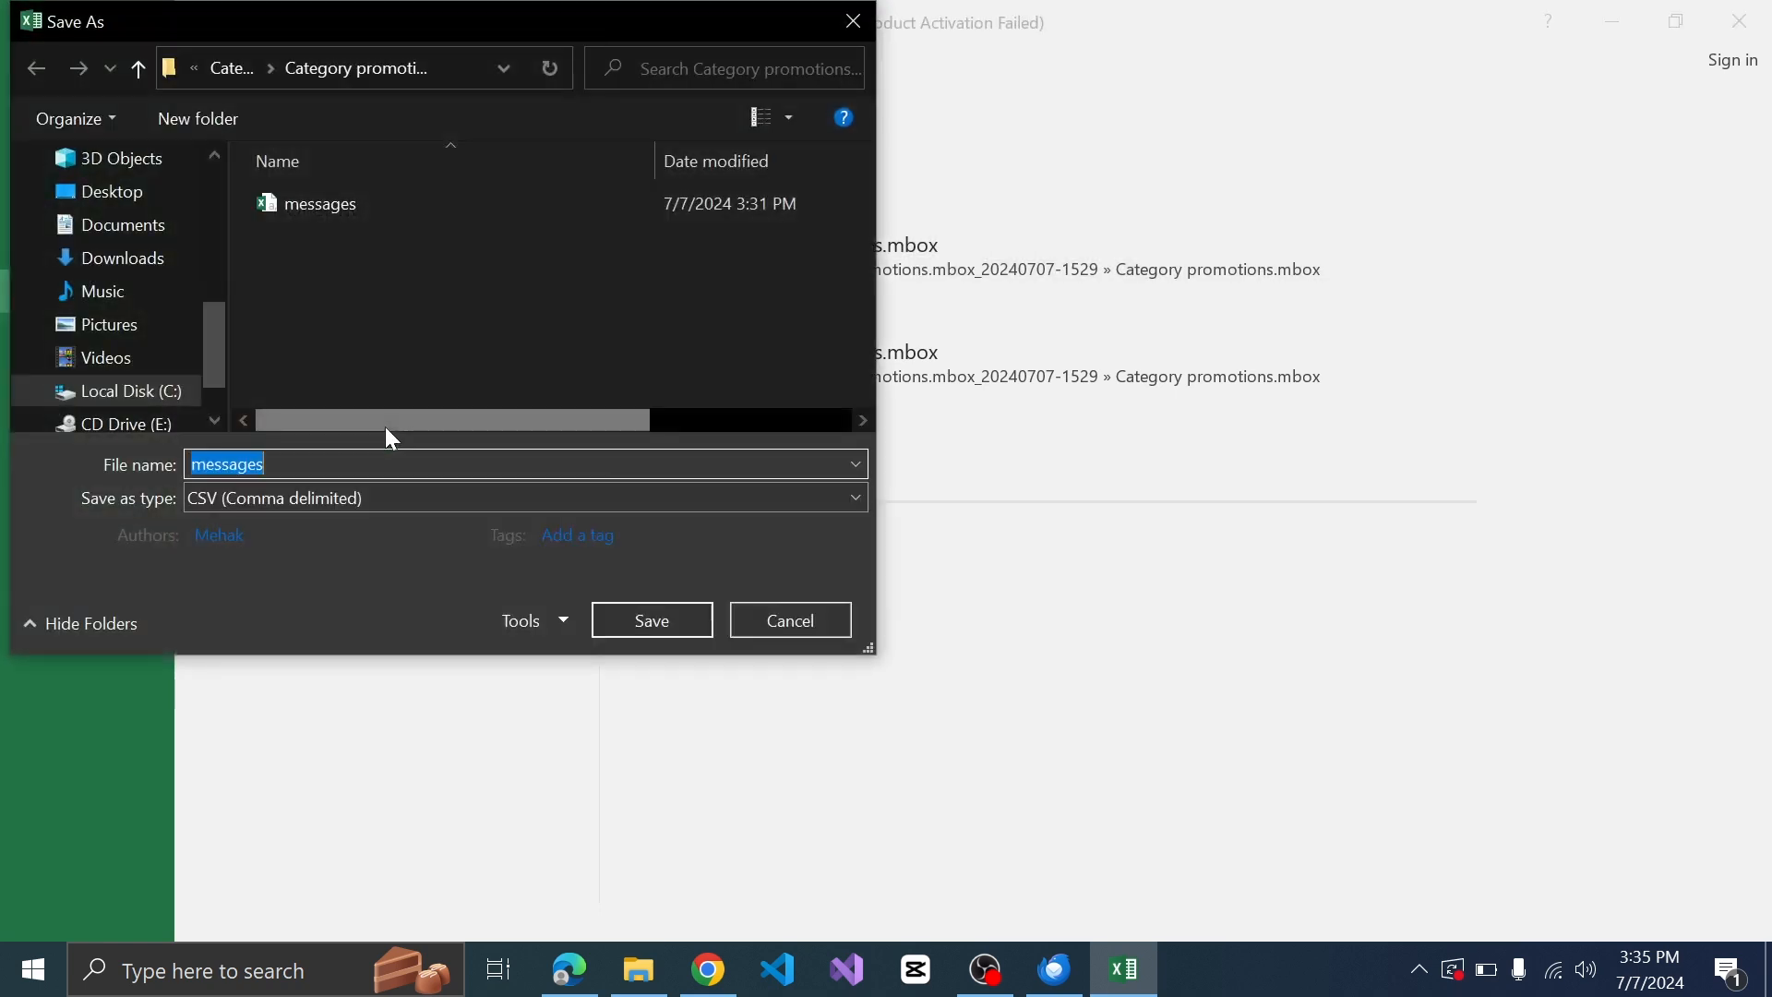
left_click(132, 191)
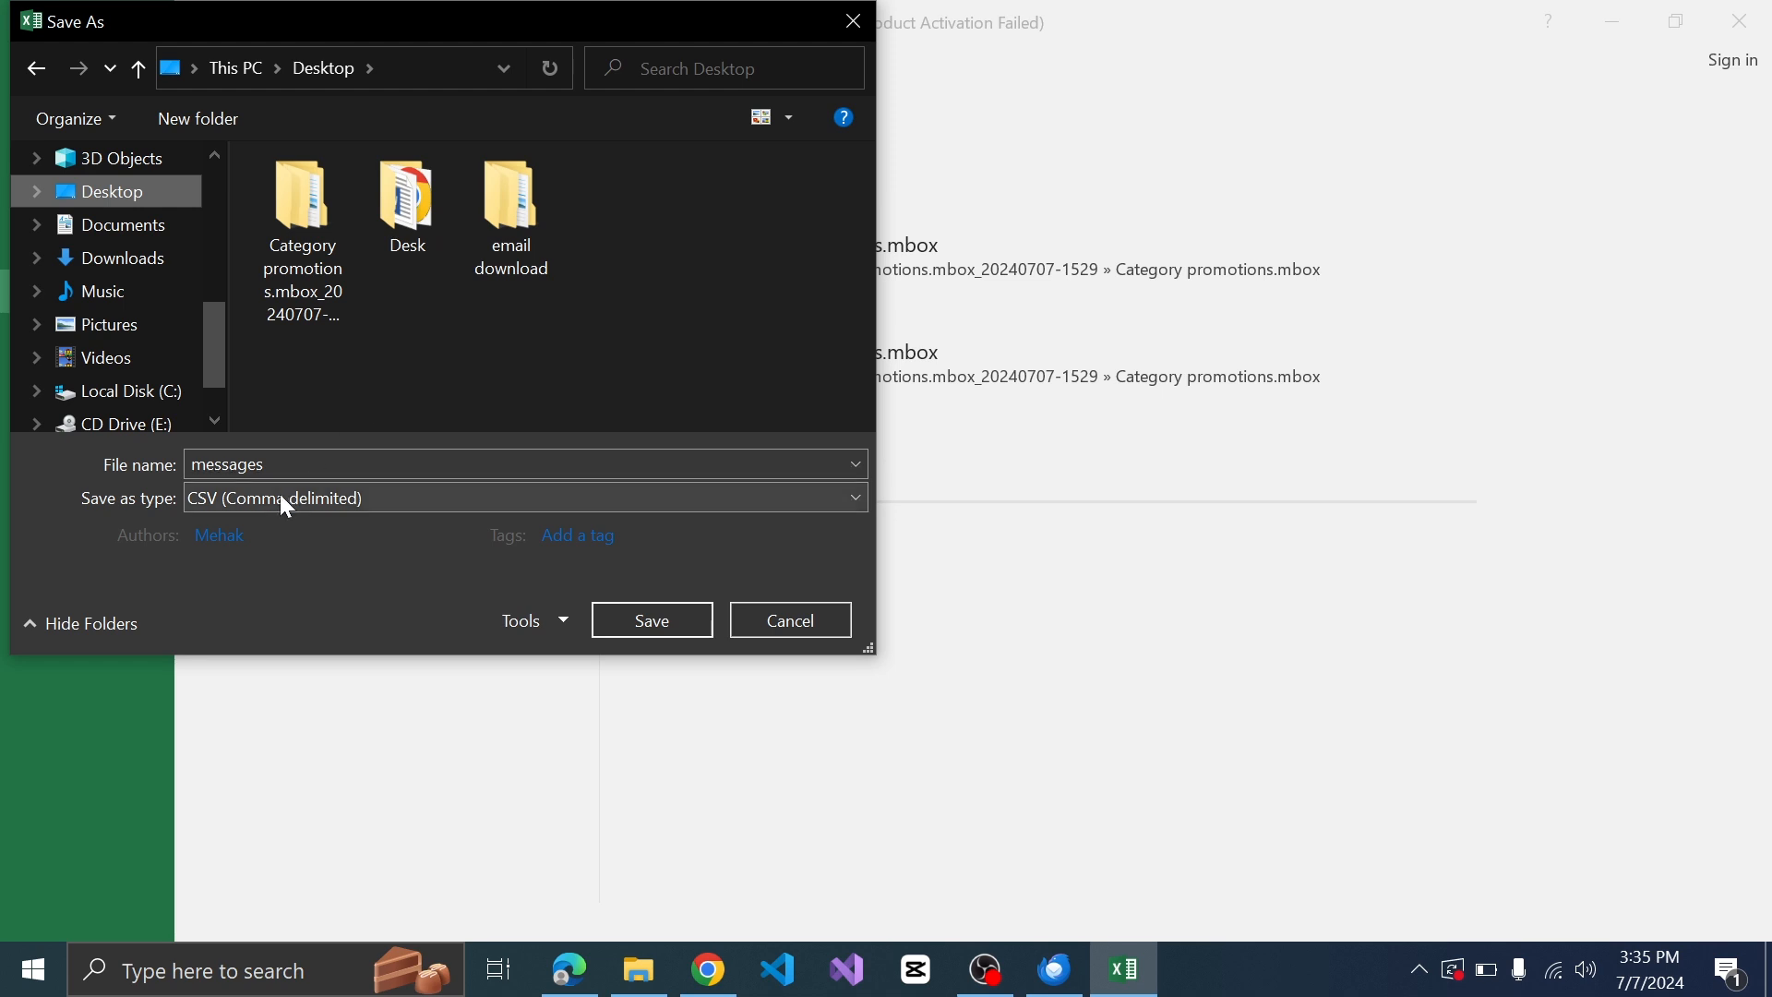
left_click(279, 494)
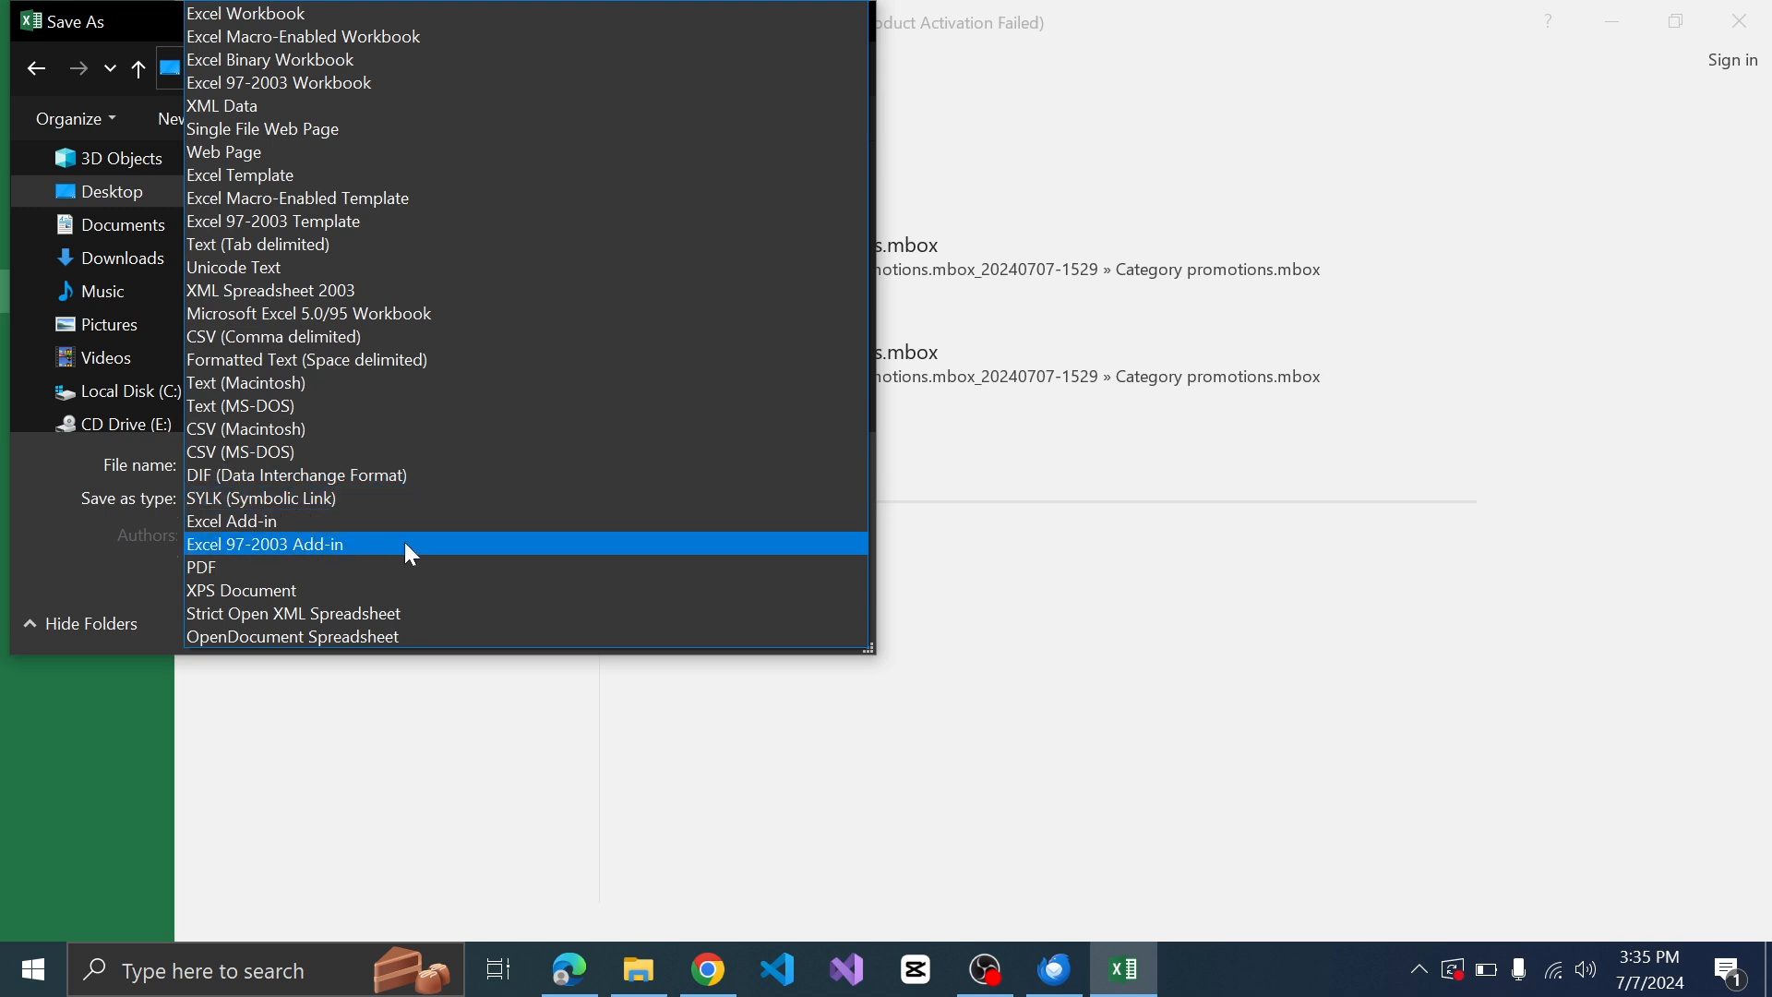
left_click(314, 13)
left_click(669, 657)
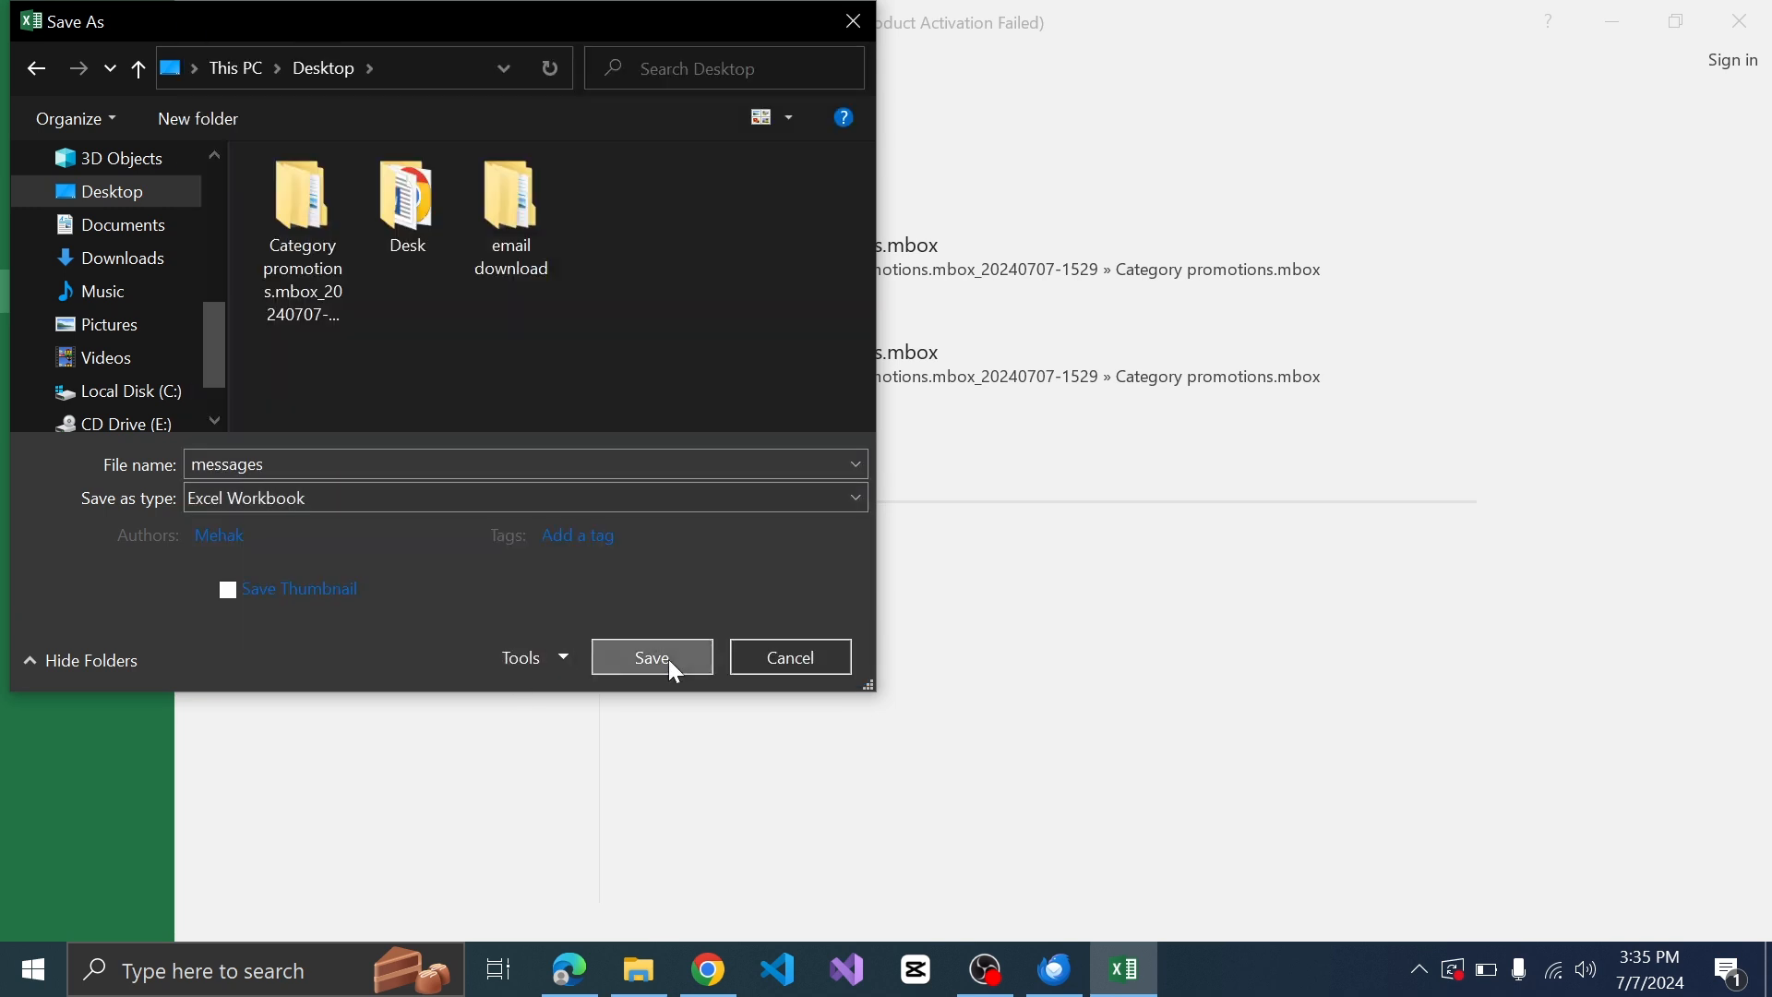